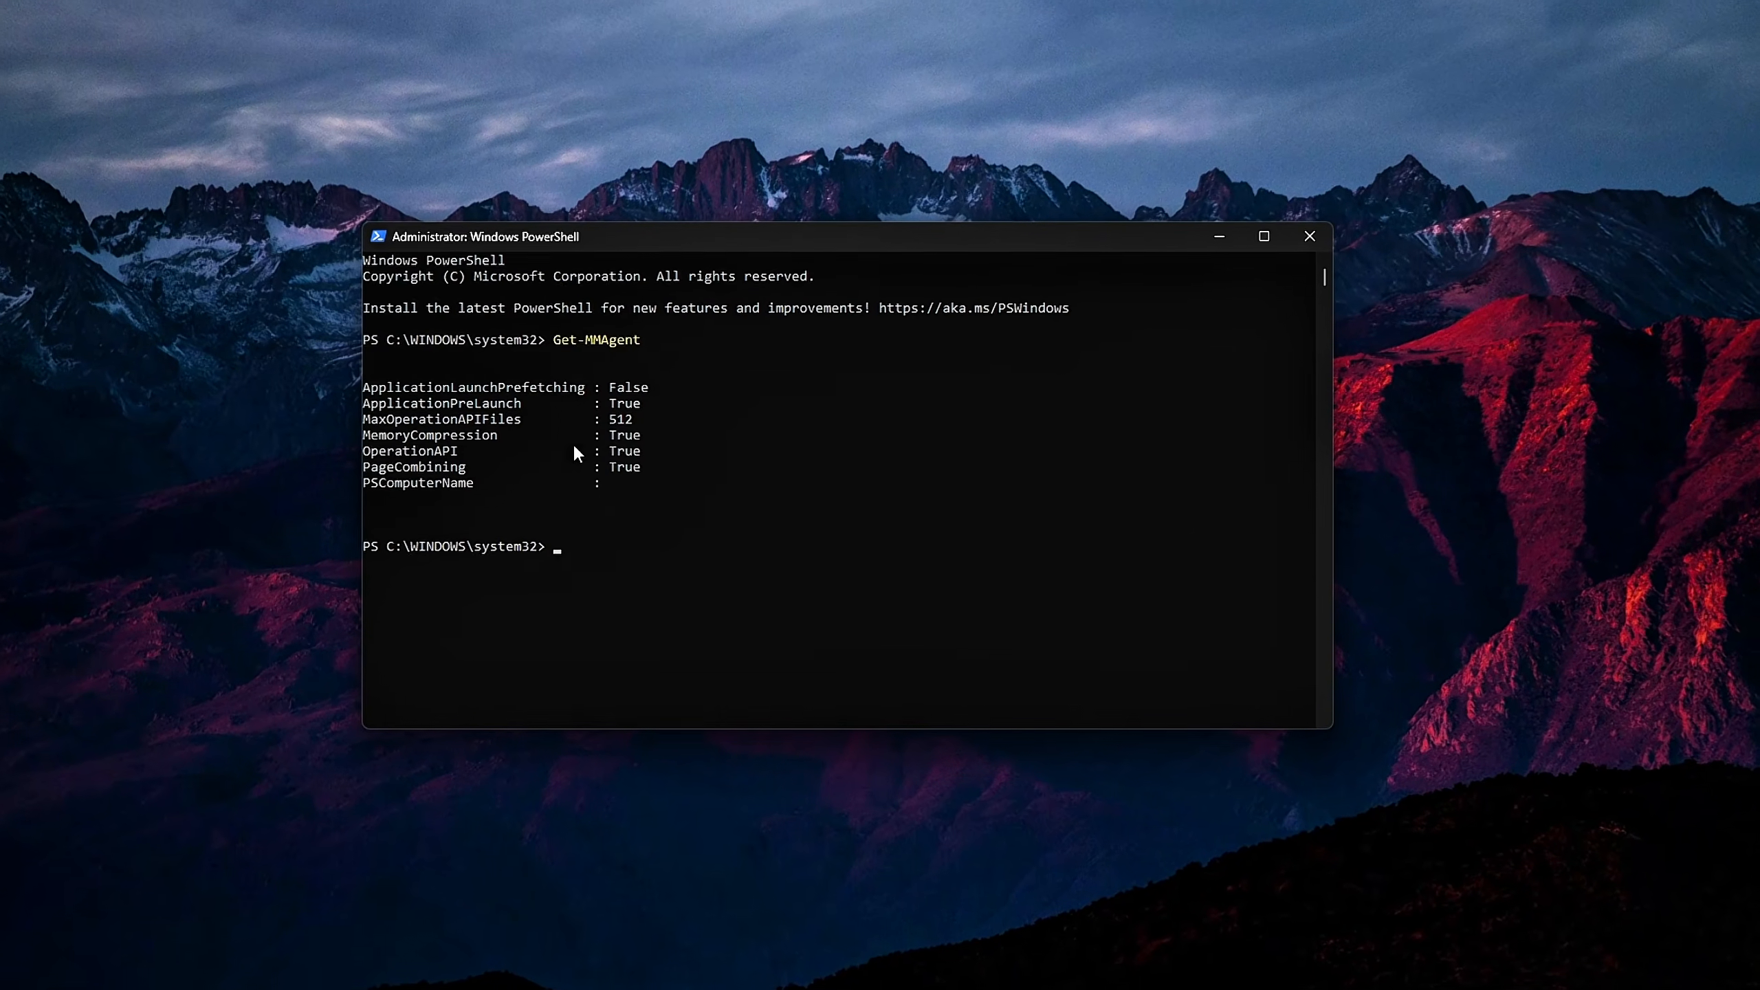
Highlight the MemoryCompression line in the Get-MMAgent output, clear the selection and return to the prompt
drag(638, 434, 346, 445)
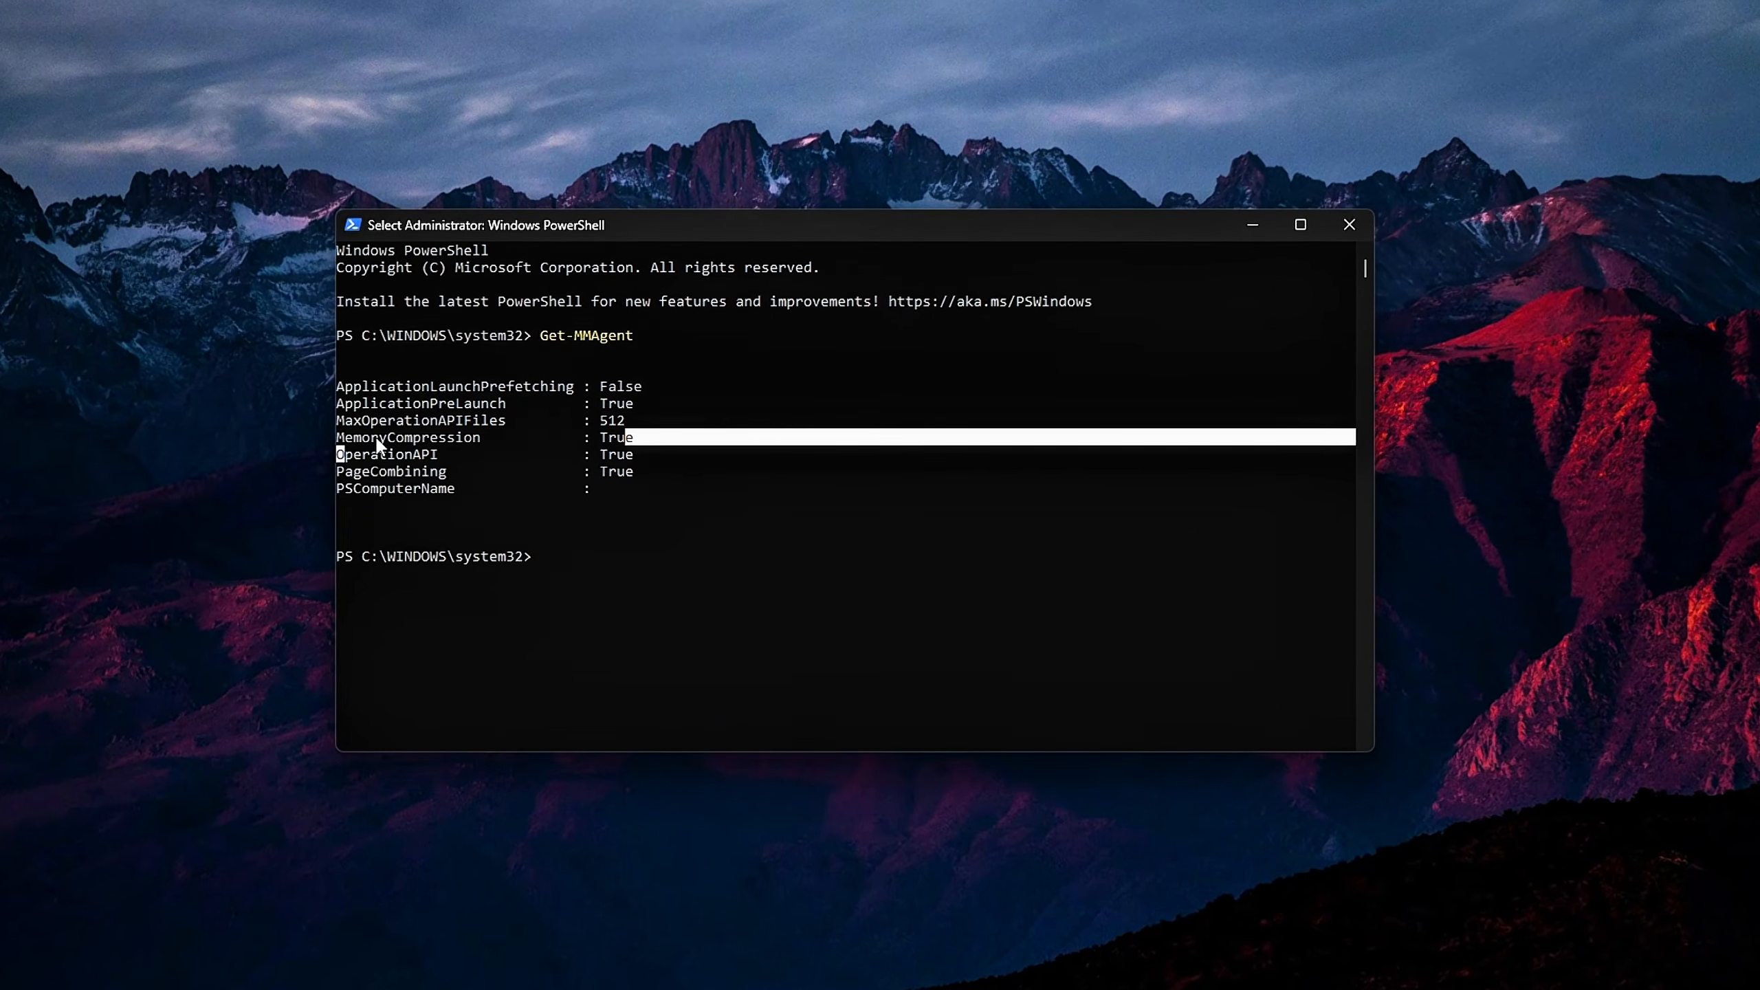
drag(646, 437, 289, 444)
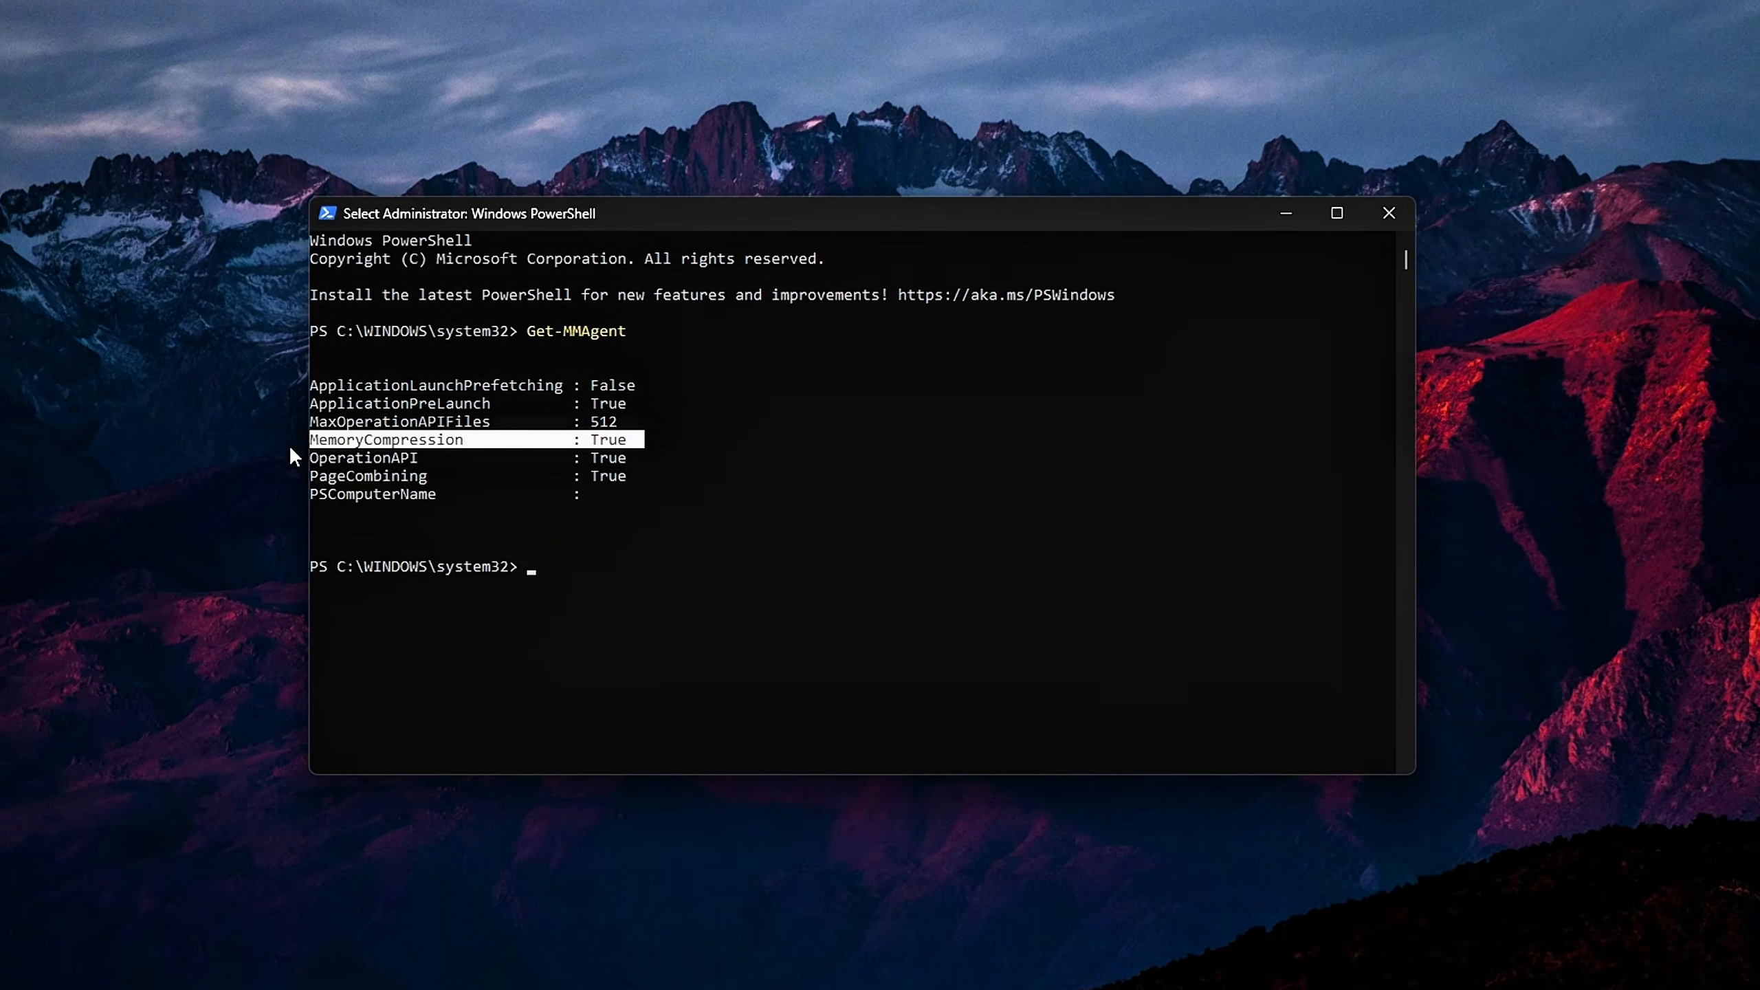
key(Return)
key(Return)
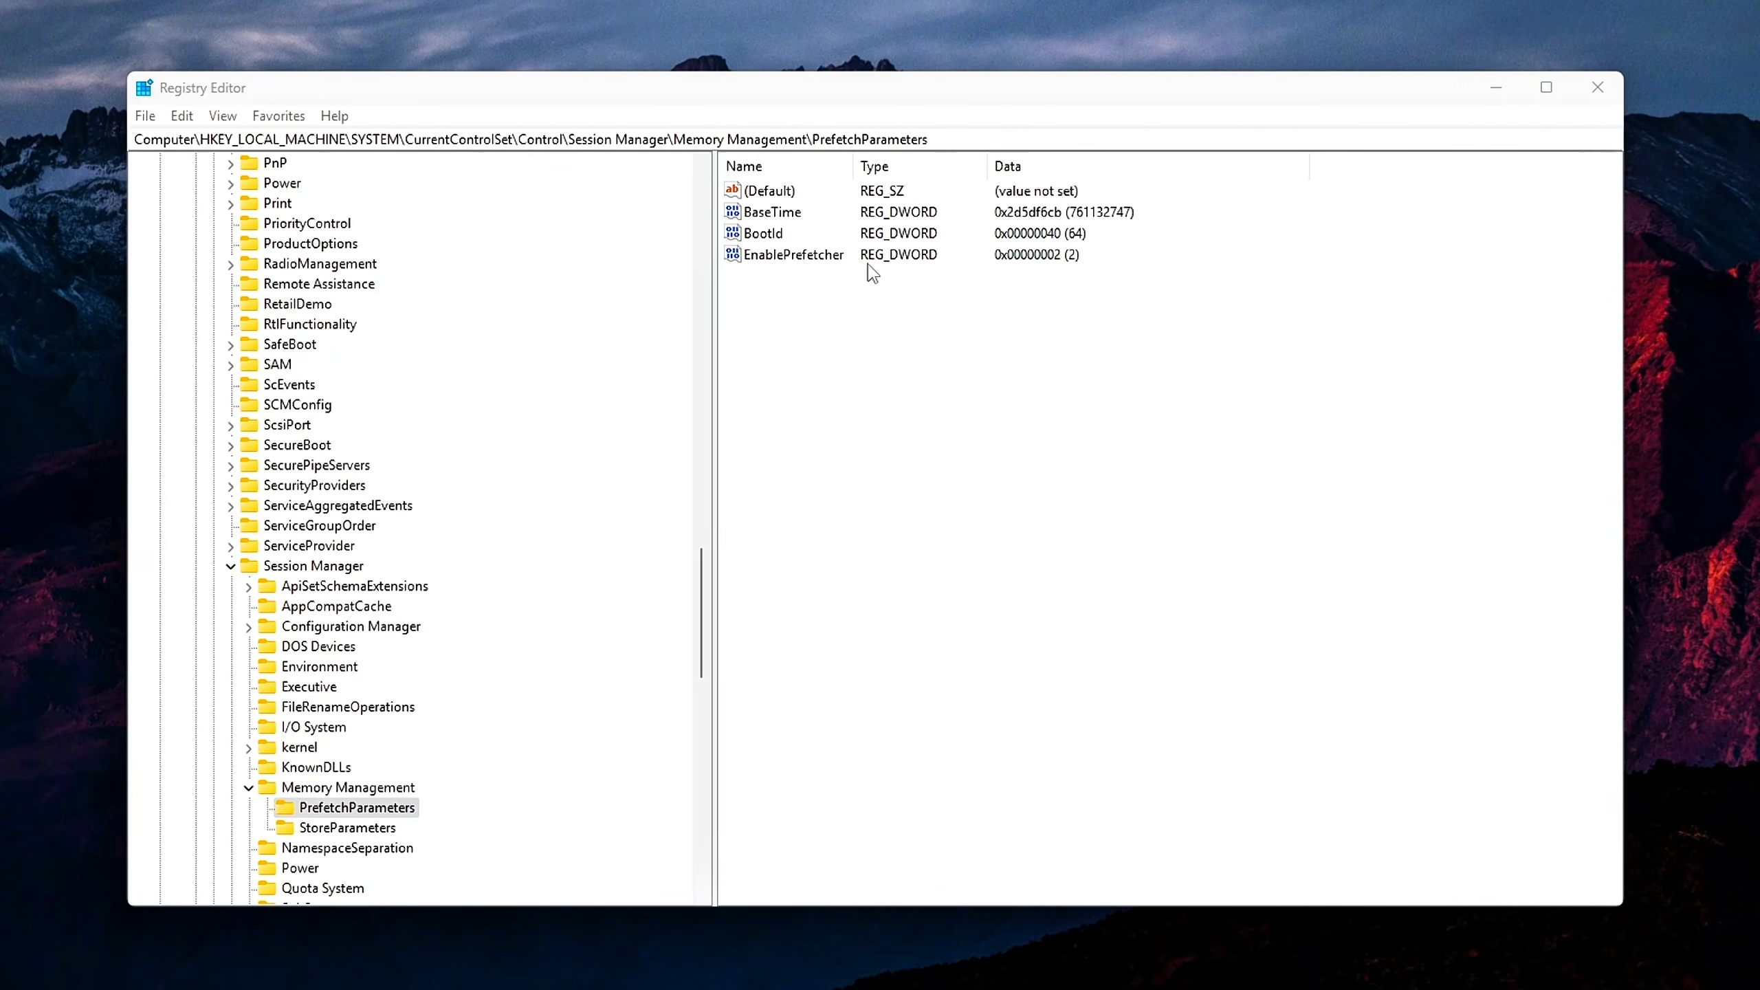
Open the EnablePrefetcher value under PrefetchParameters in Registry Editor and move its edit dialog toward the window's centre
double_click(783, 258)
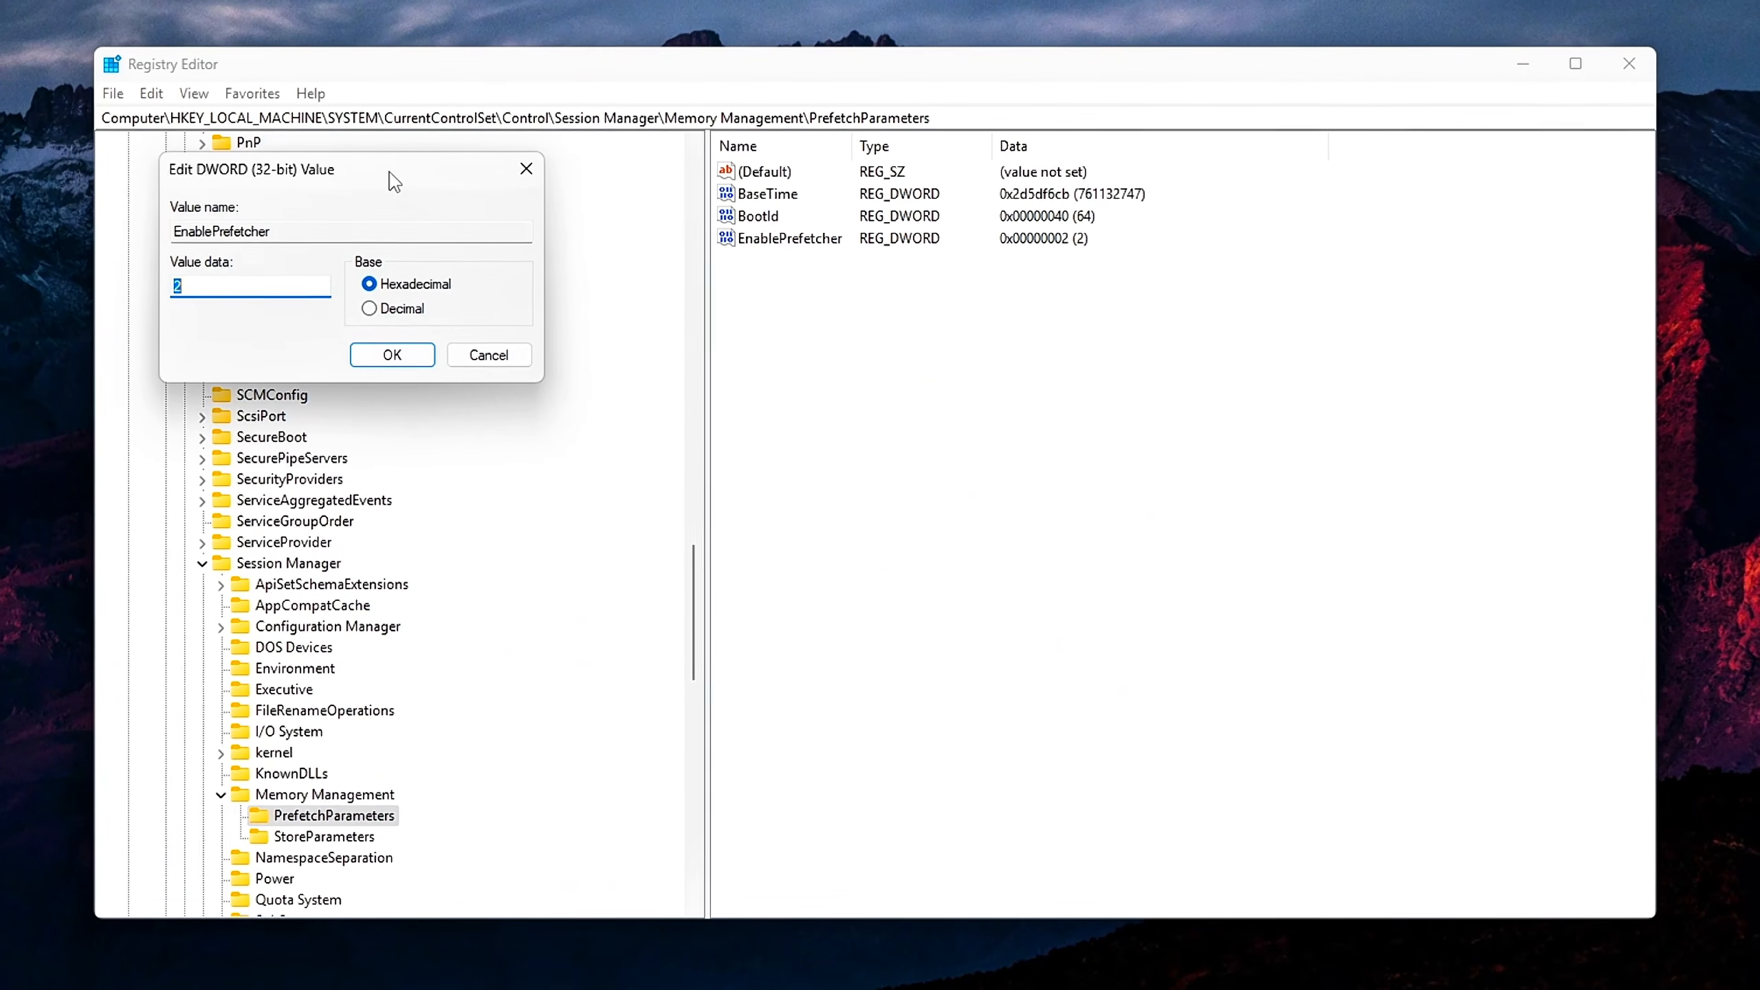
drag(388, 168, 899, 295)
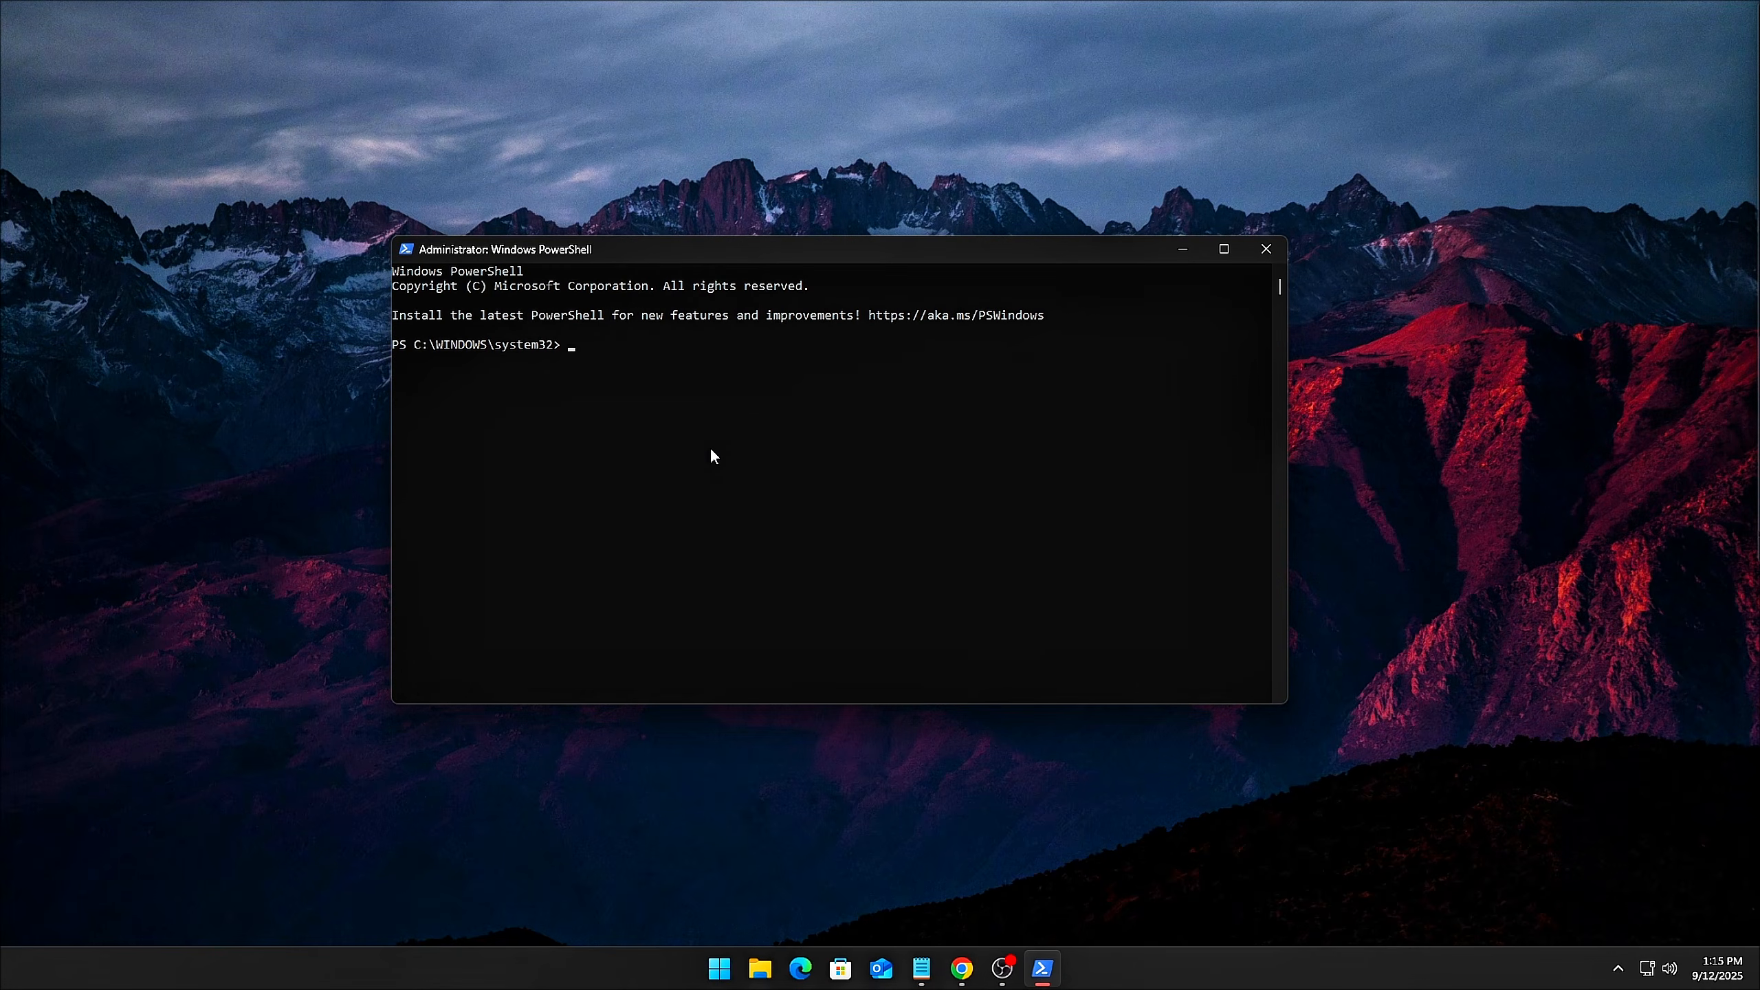
Query the memory management settings in PowerShell with Get-MMAgent and highlight the MemoryCompression line
text(Get-MMAgent)
key(Return)
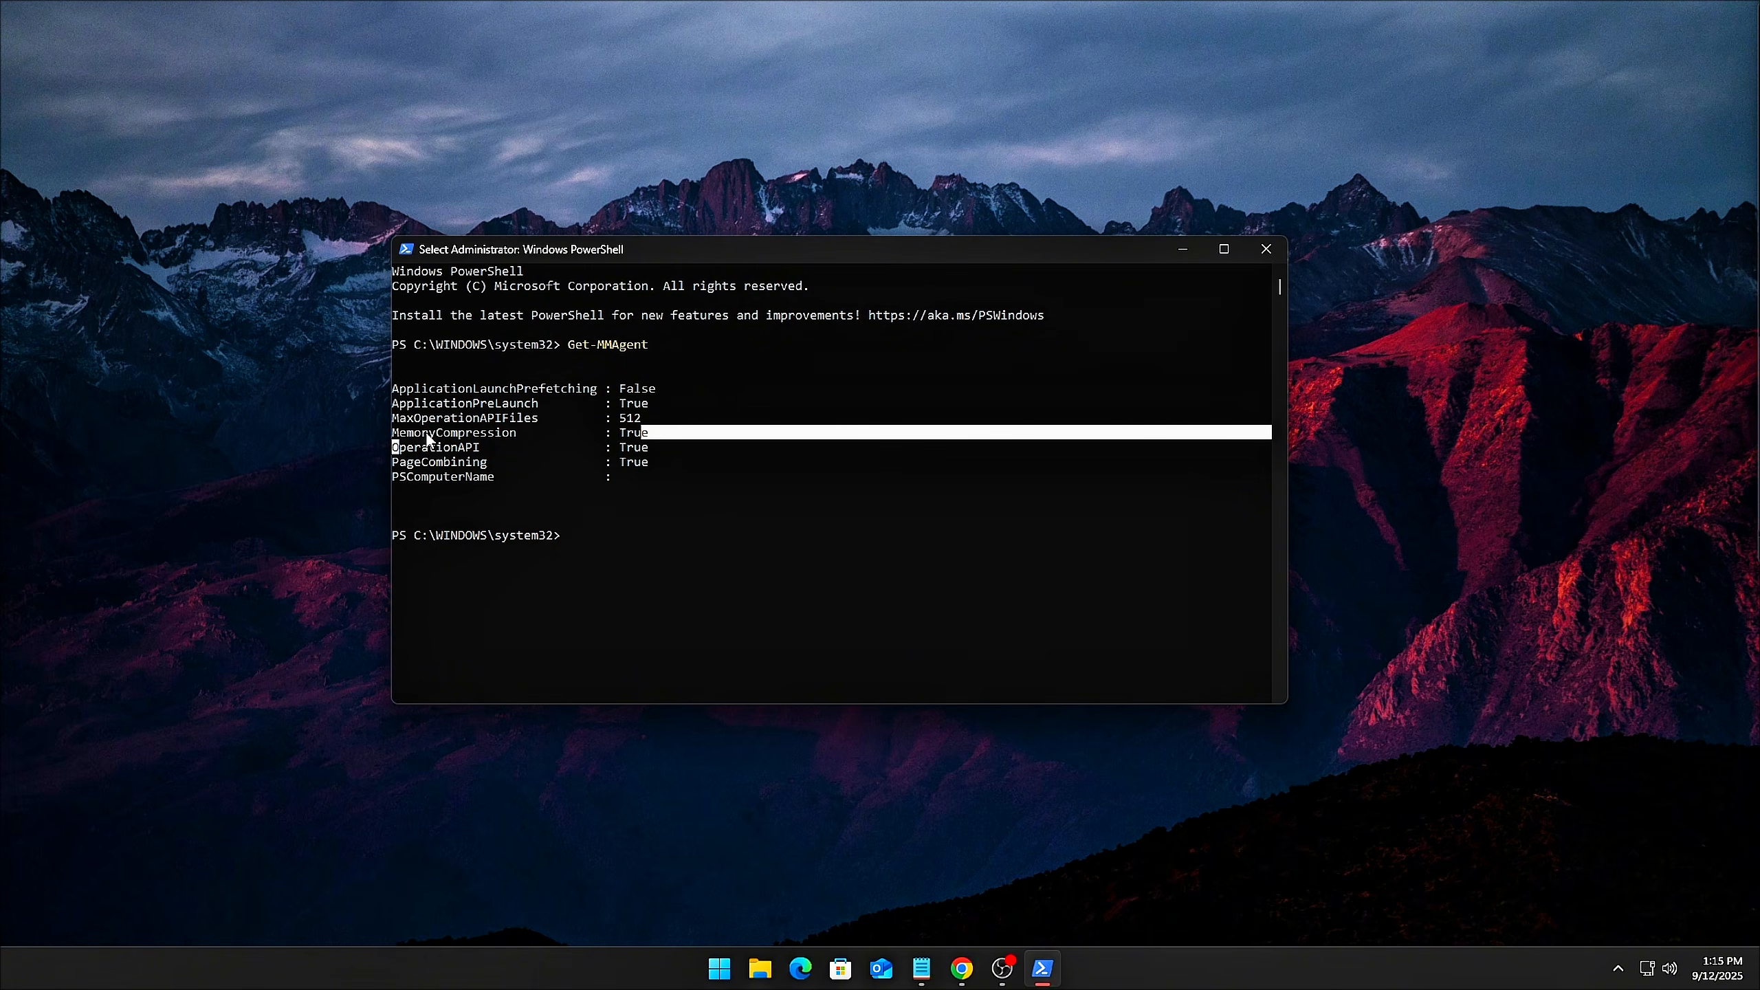
drag(664, 430, 373, 437)
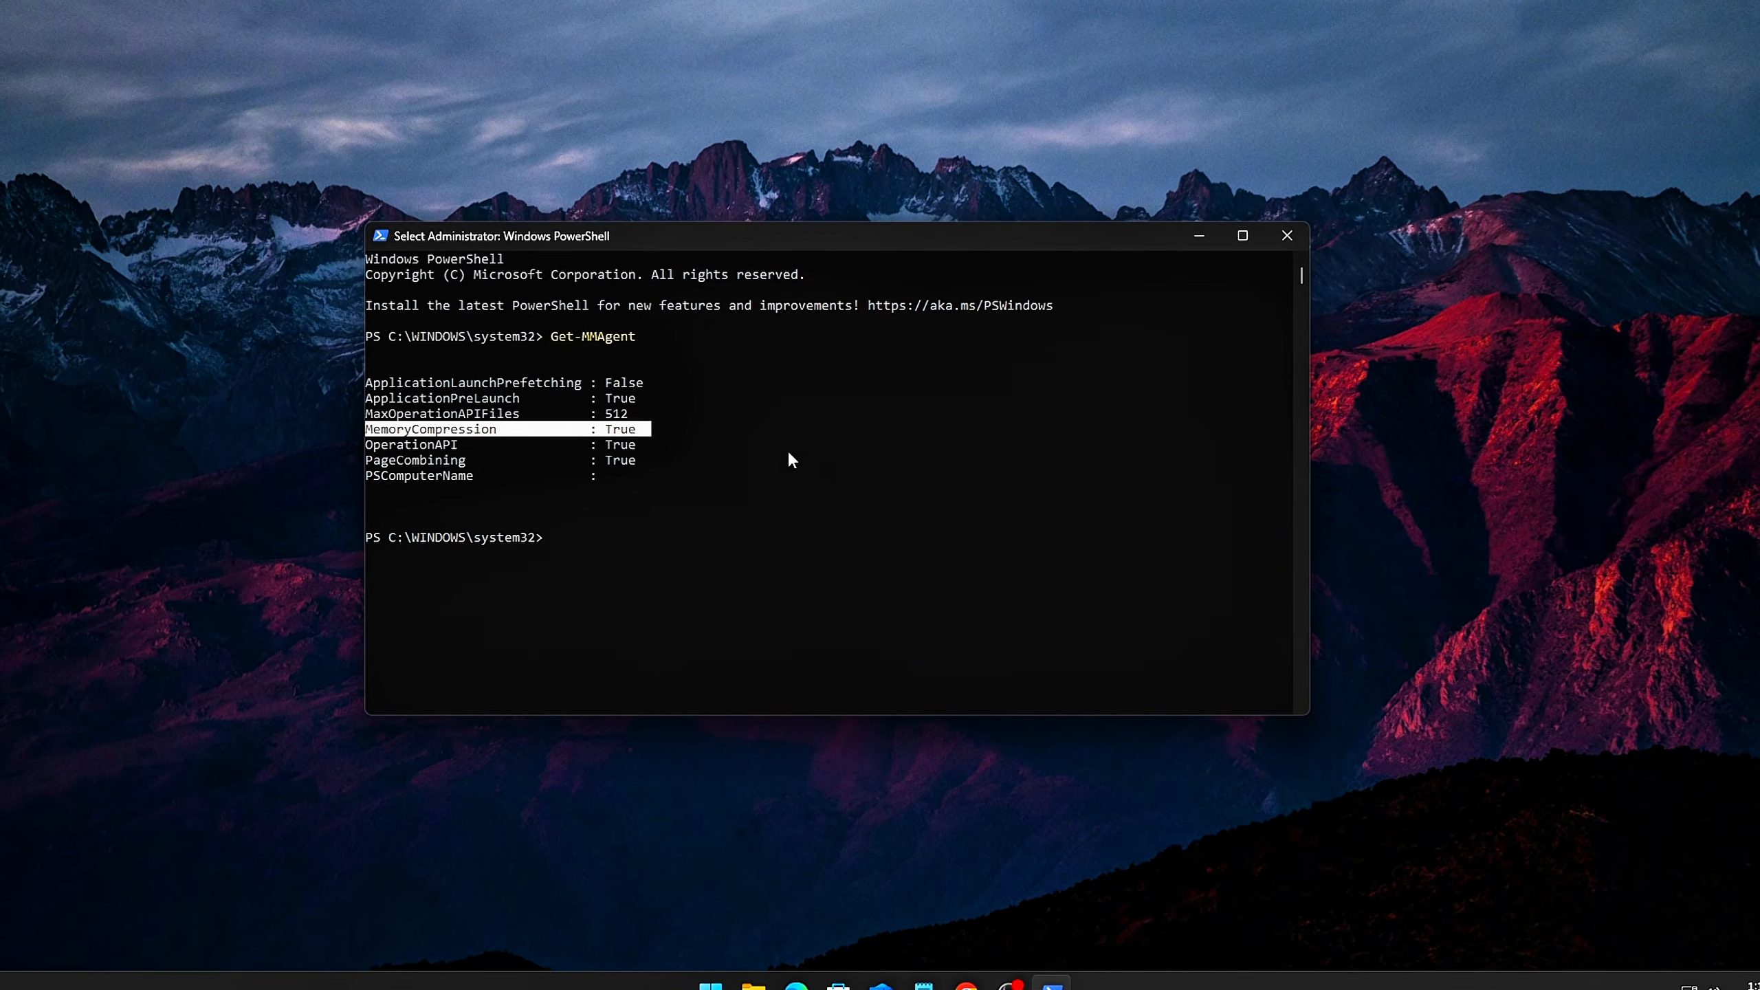
key(Return)
key(Return)
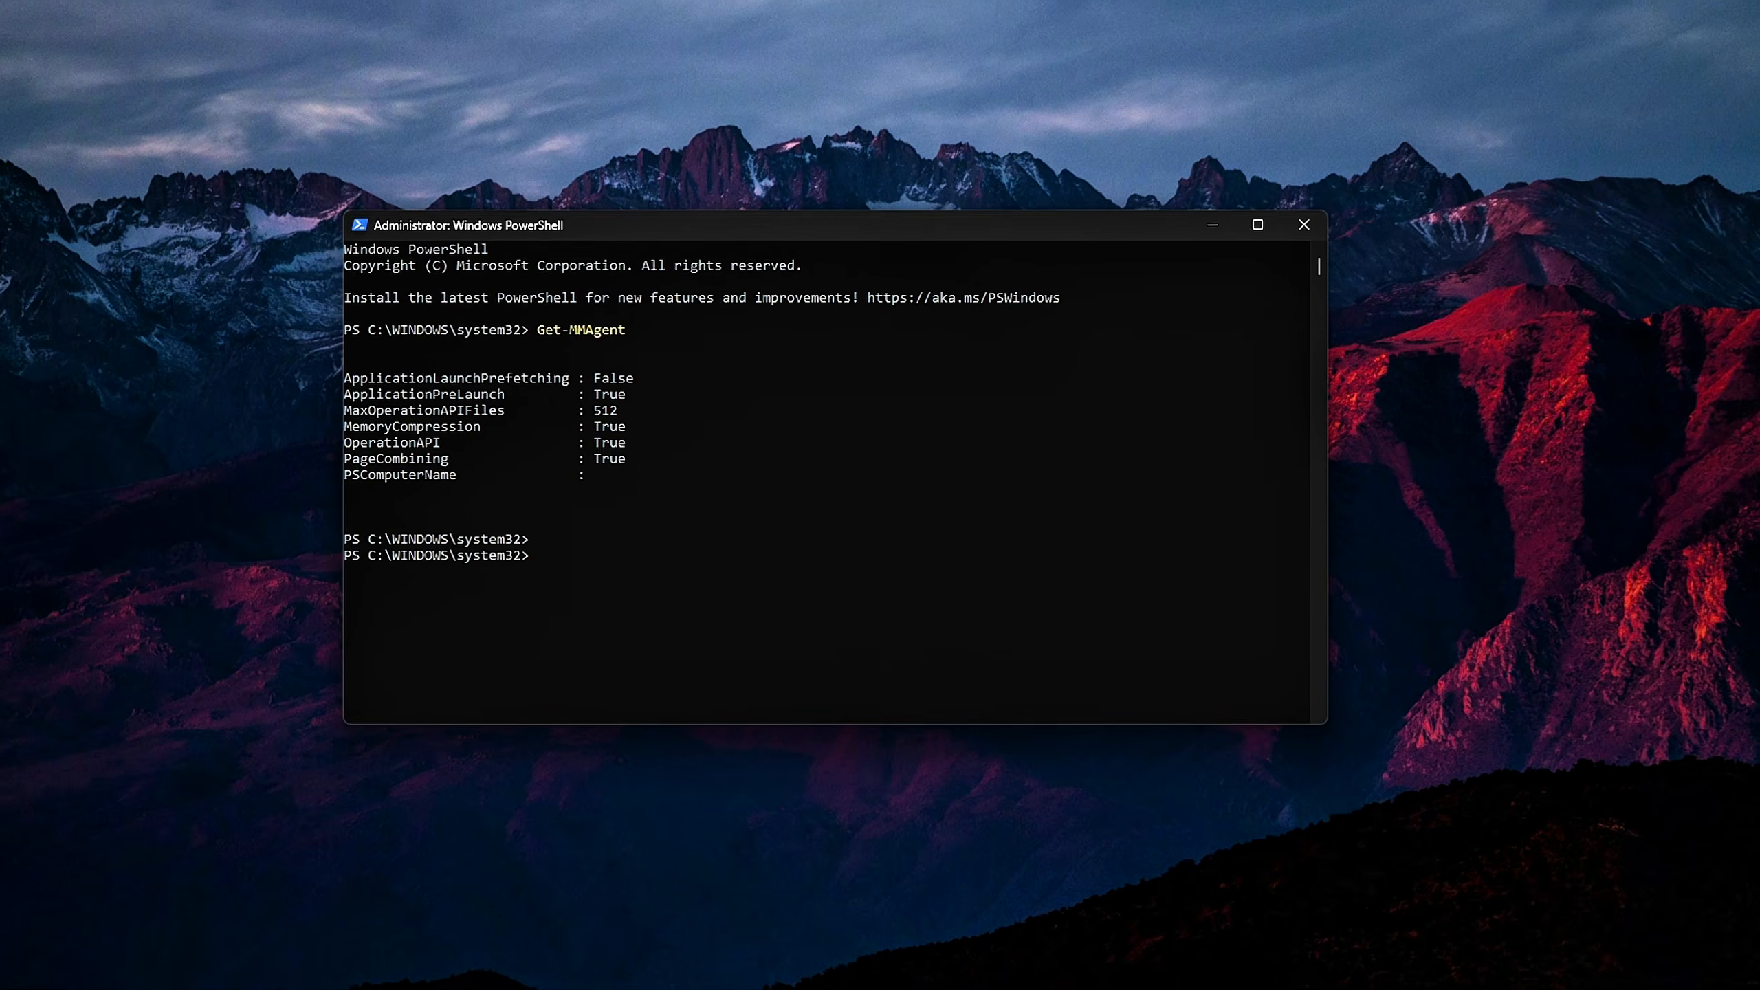
Disable memory compression with Disable-MMAgent -mc and check the MemoryCompression line by running Get-MMAgent again
text(Disable-MMAgent -mc)
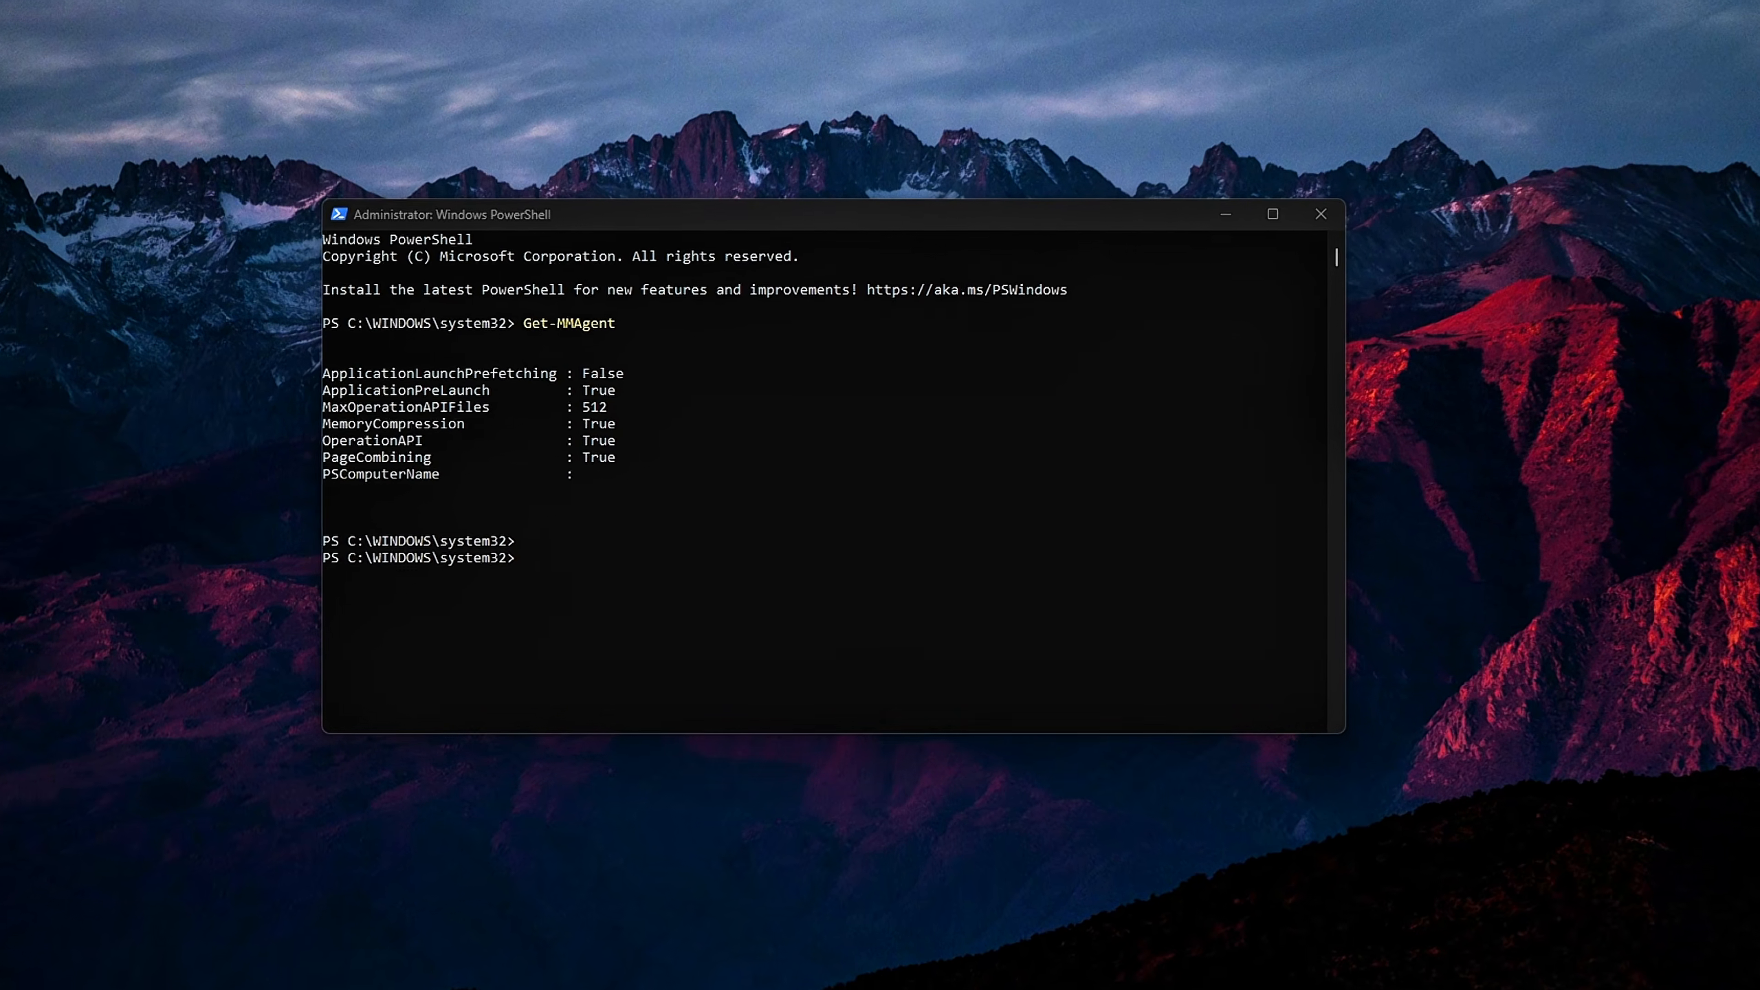
key(Return)
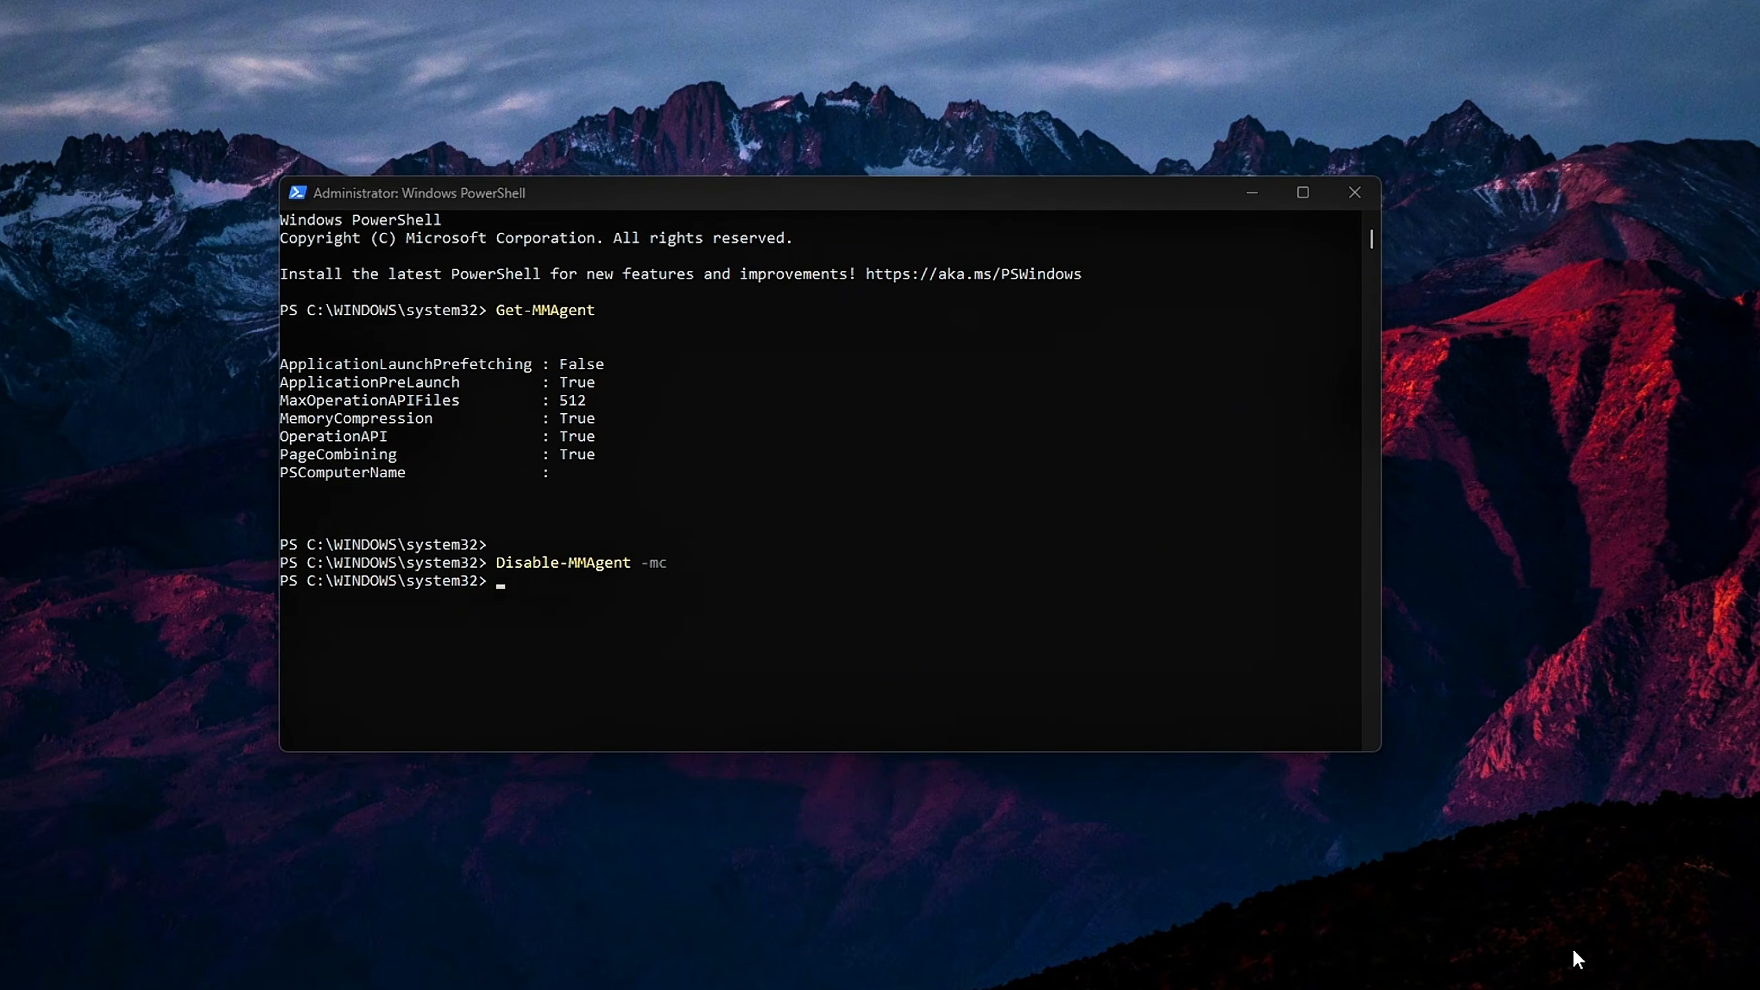
right_click(883, 527)
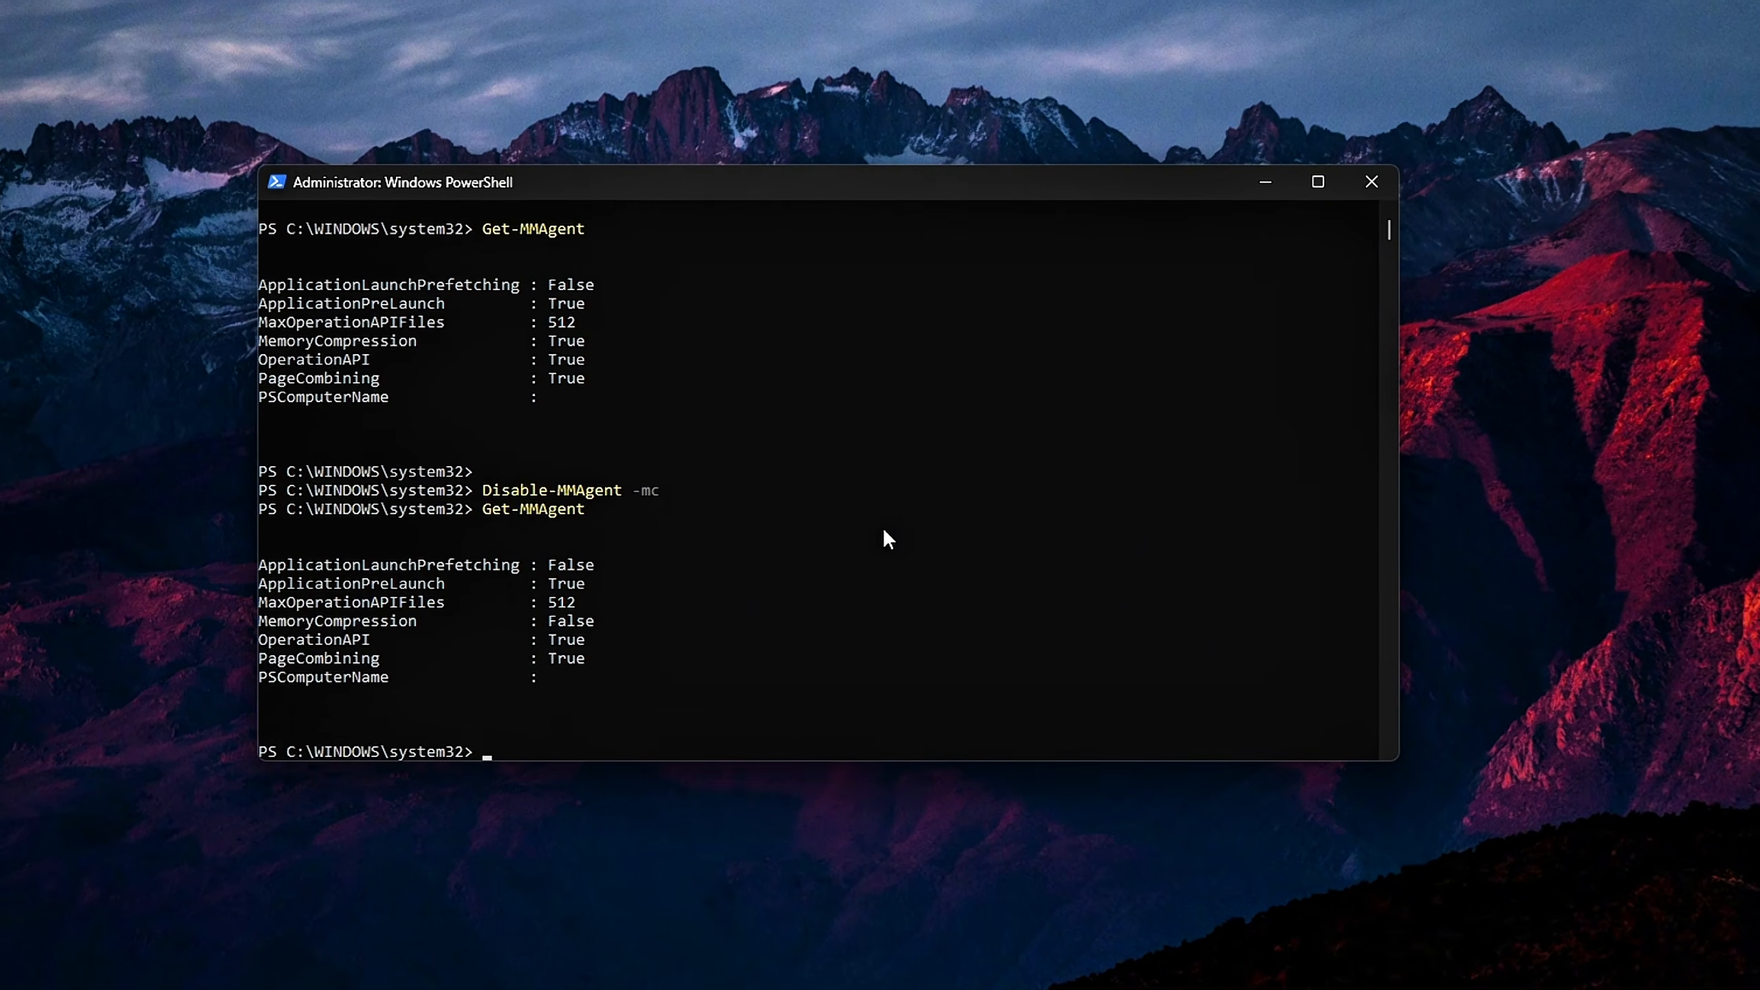
drag(589, 624, 239, 628)
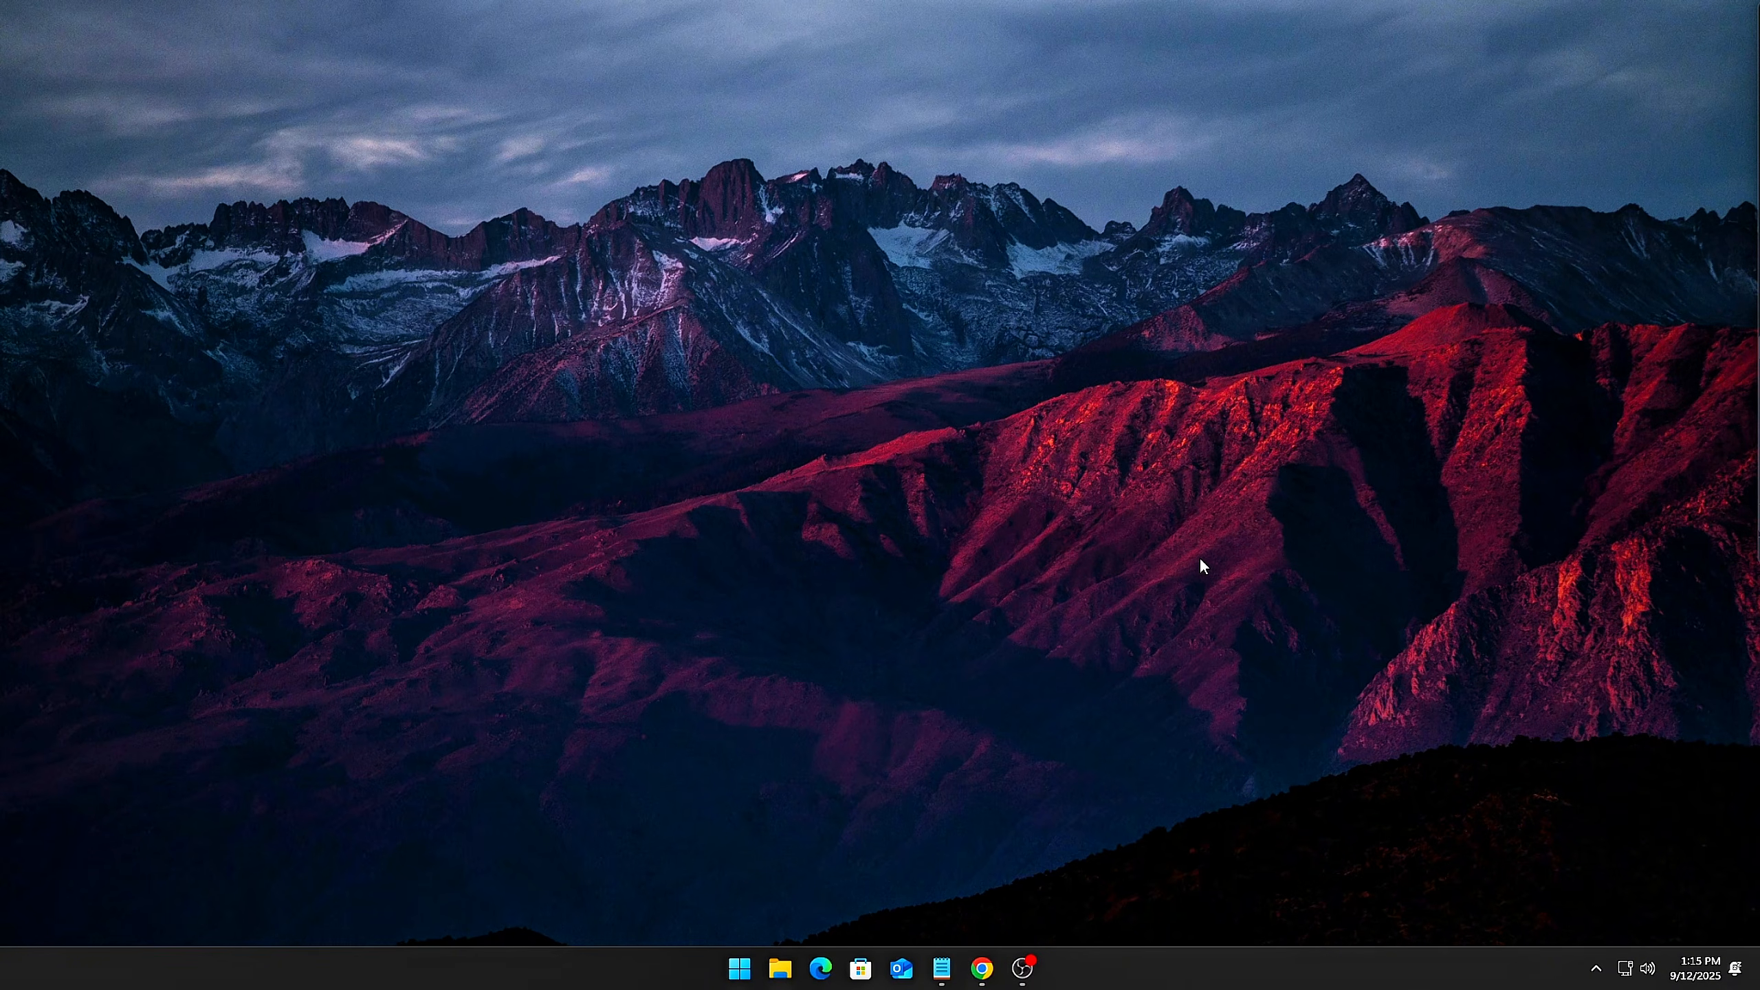
Search Windows for "power" and run Windows PowerShell as administrator
key(super+s)
text(power)
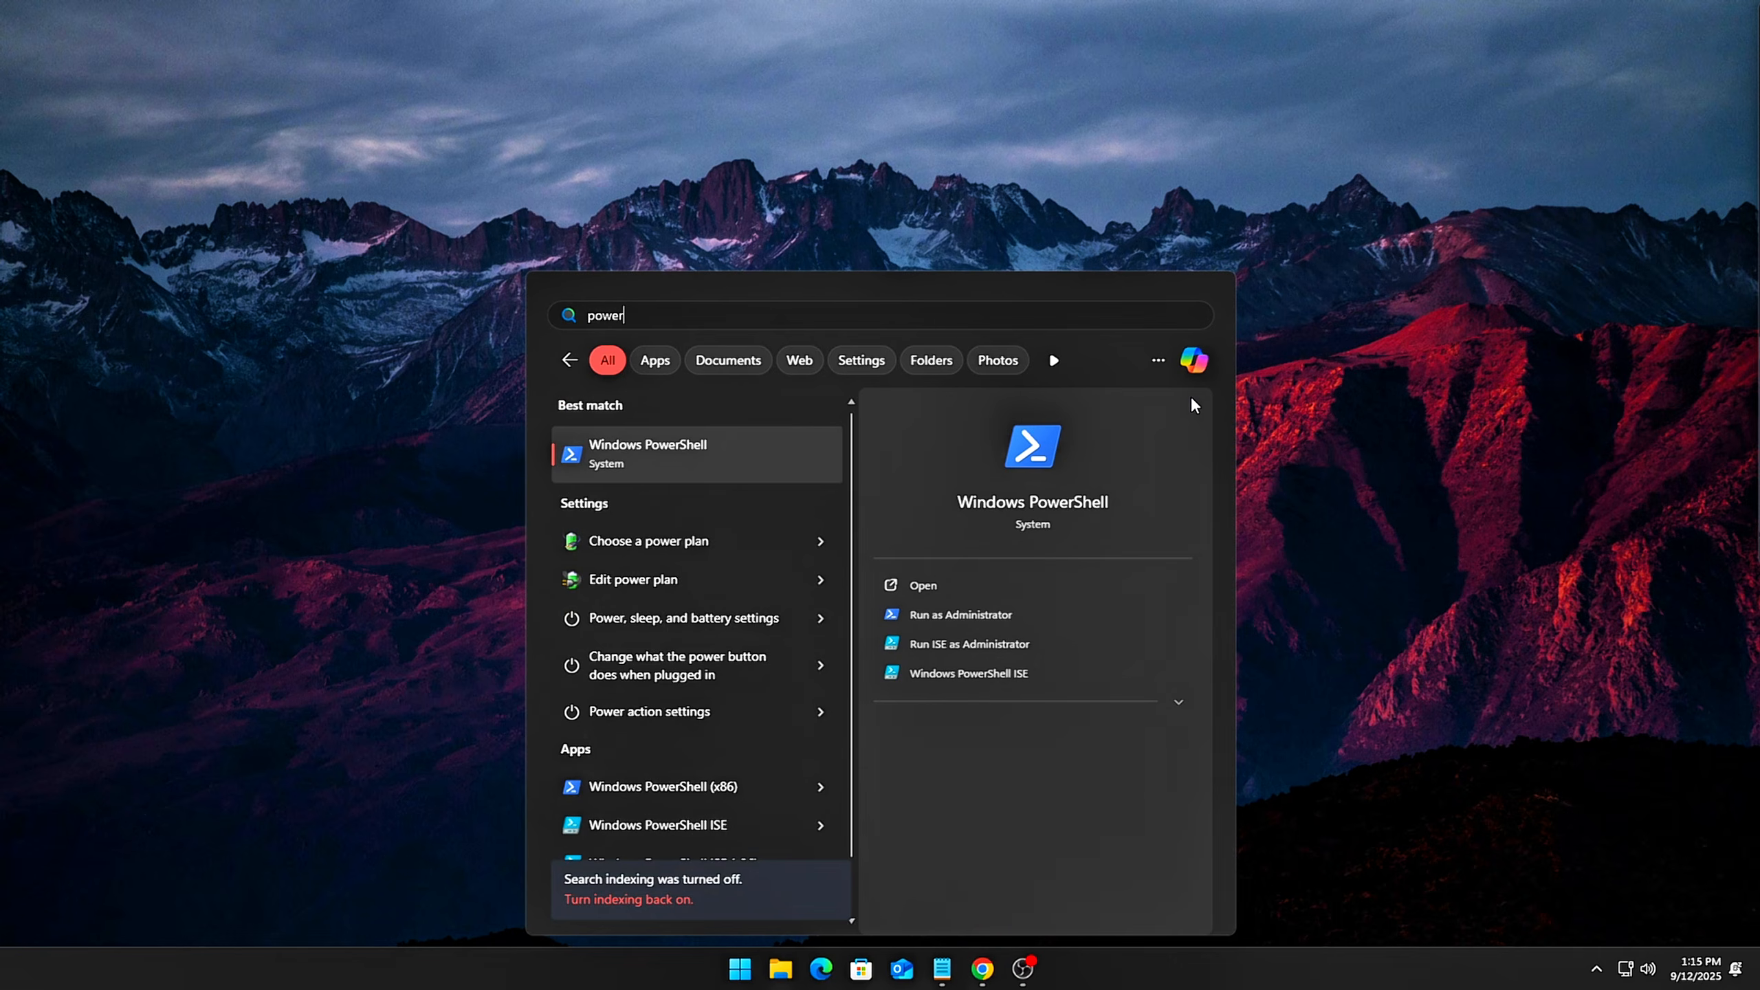
click(1055, 614)
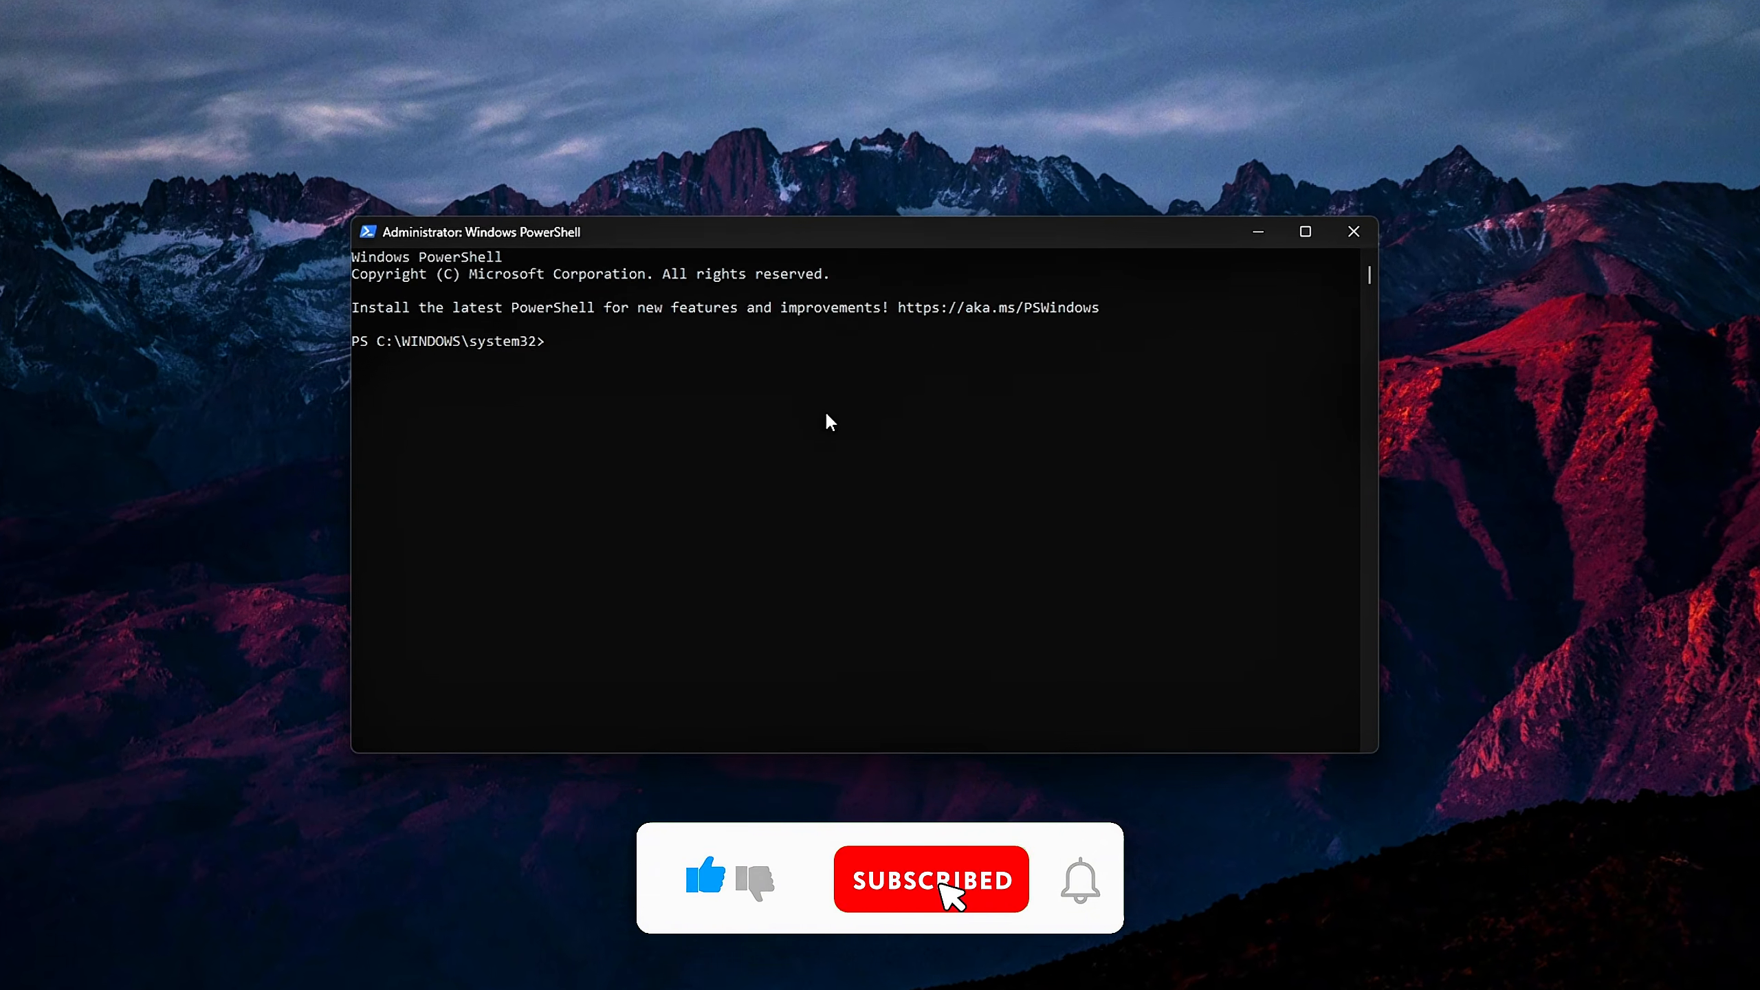
Run Get-MMAgent and examine the MemoryCompression line by highlighting it in the output
text(Get-MMAgent)
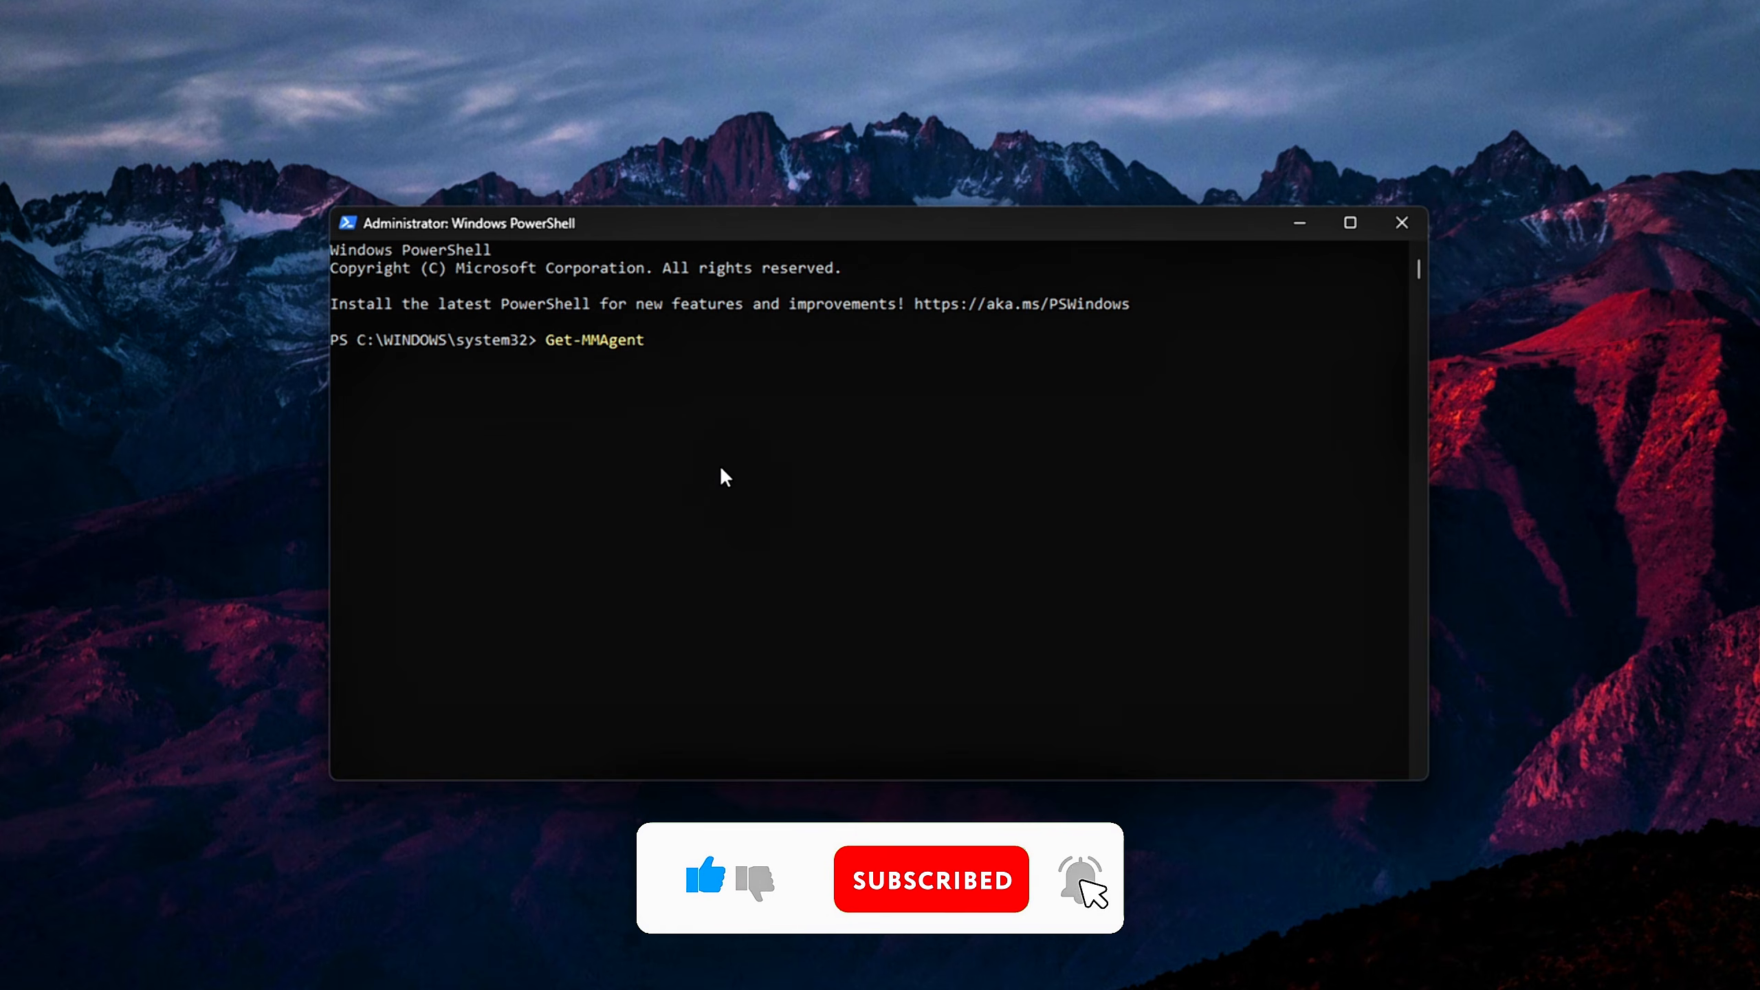
key(Return)
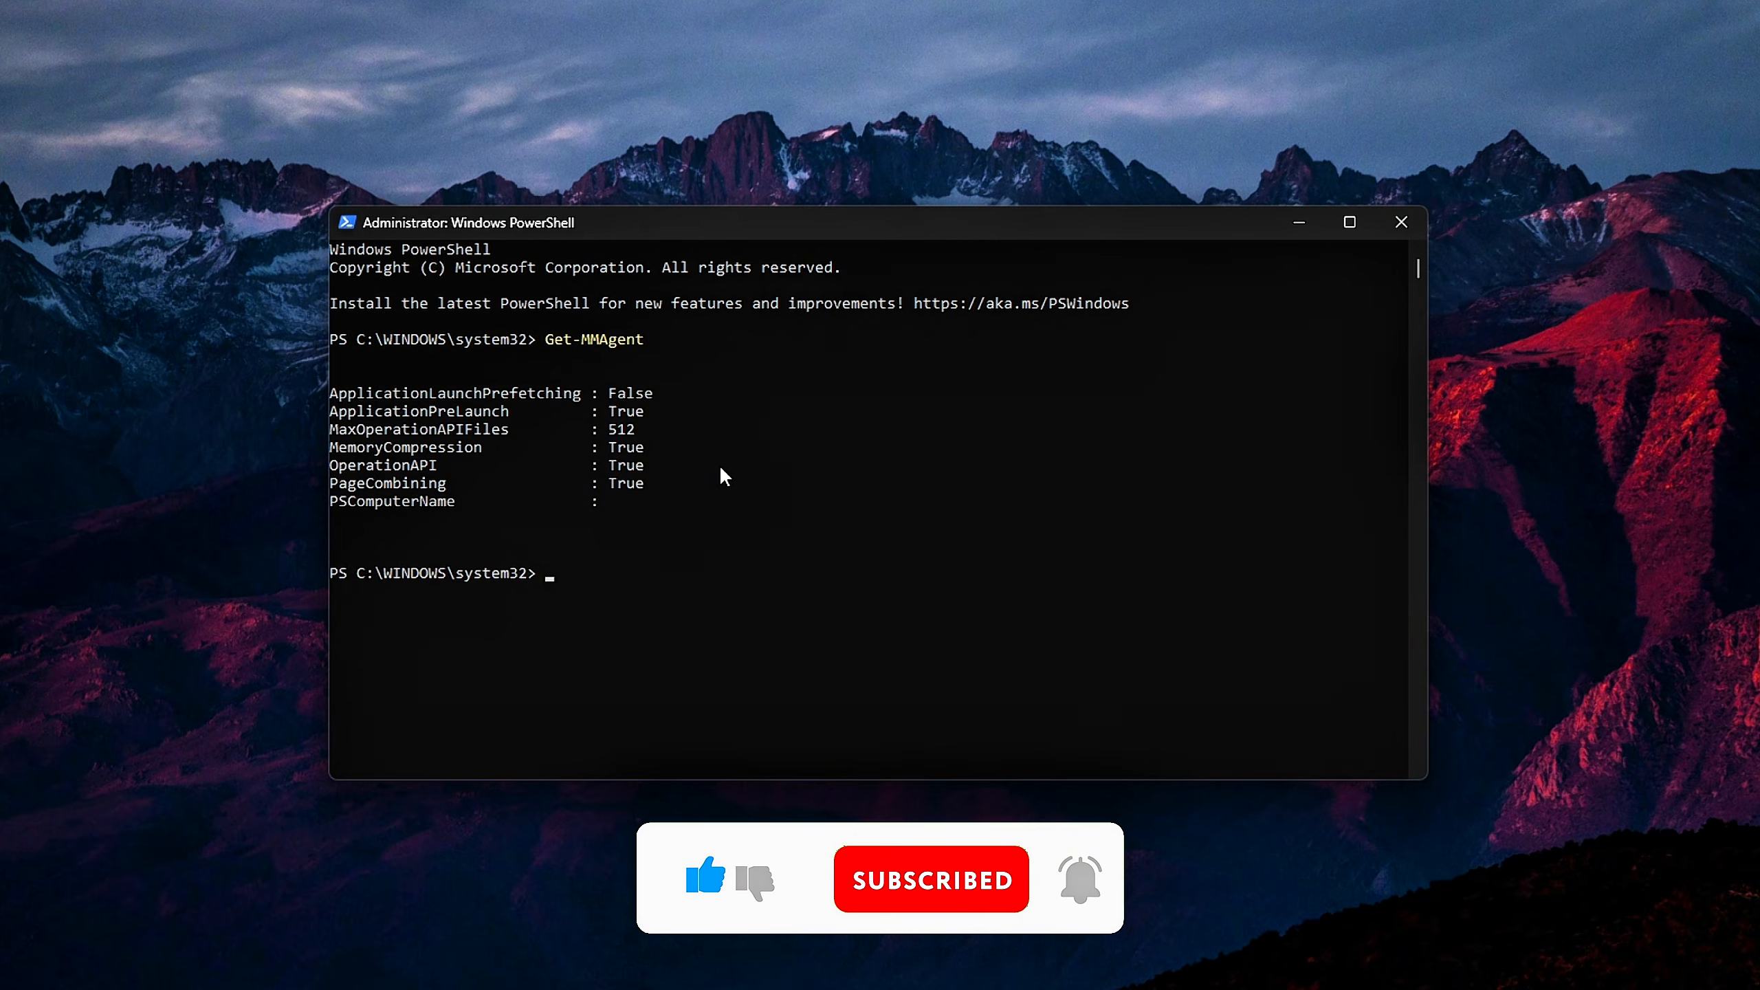
drag(638, 447, 305, 460)
click(372, 447)
click(374, 448)
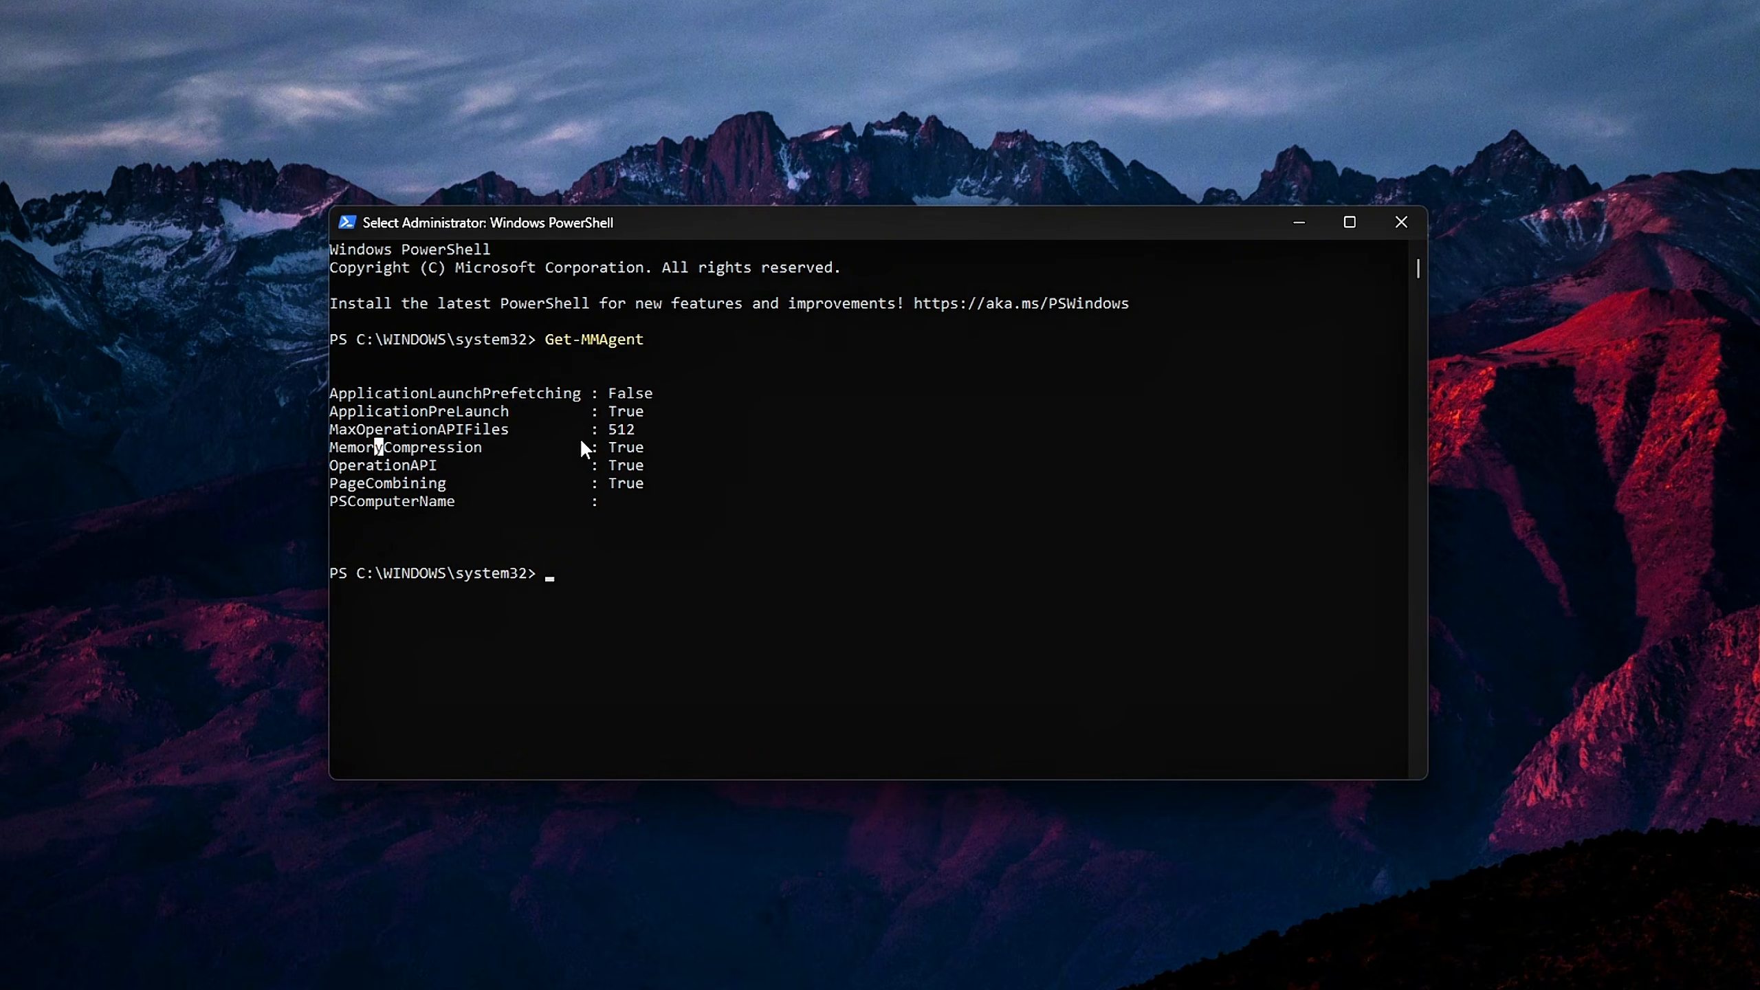
click(656, 450)
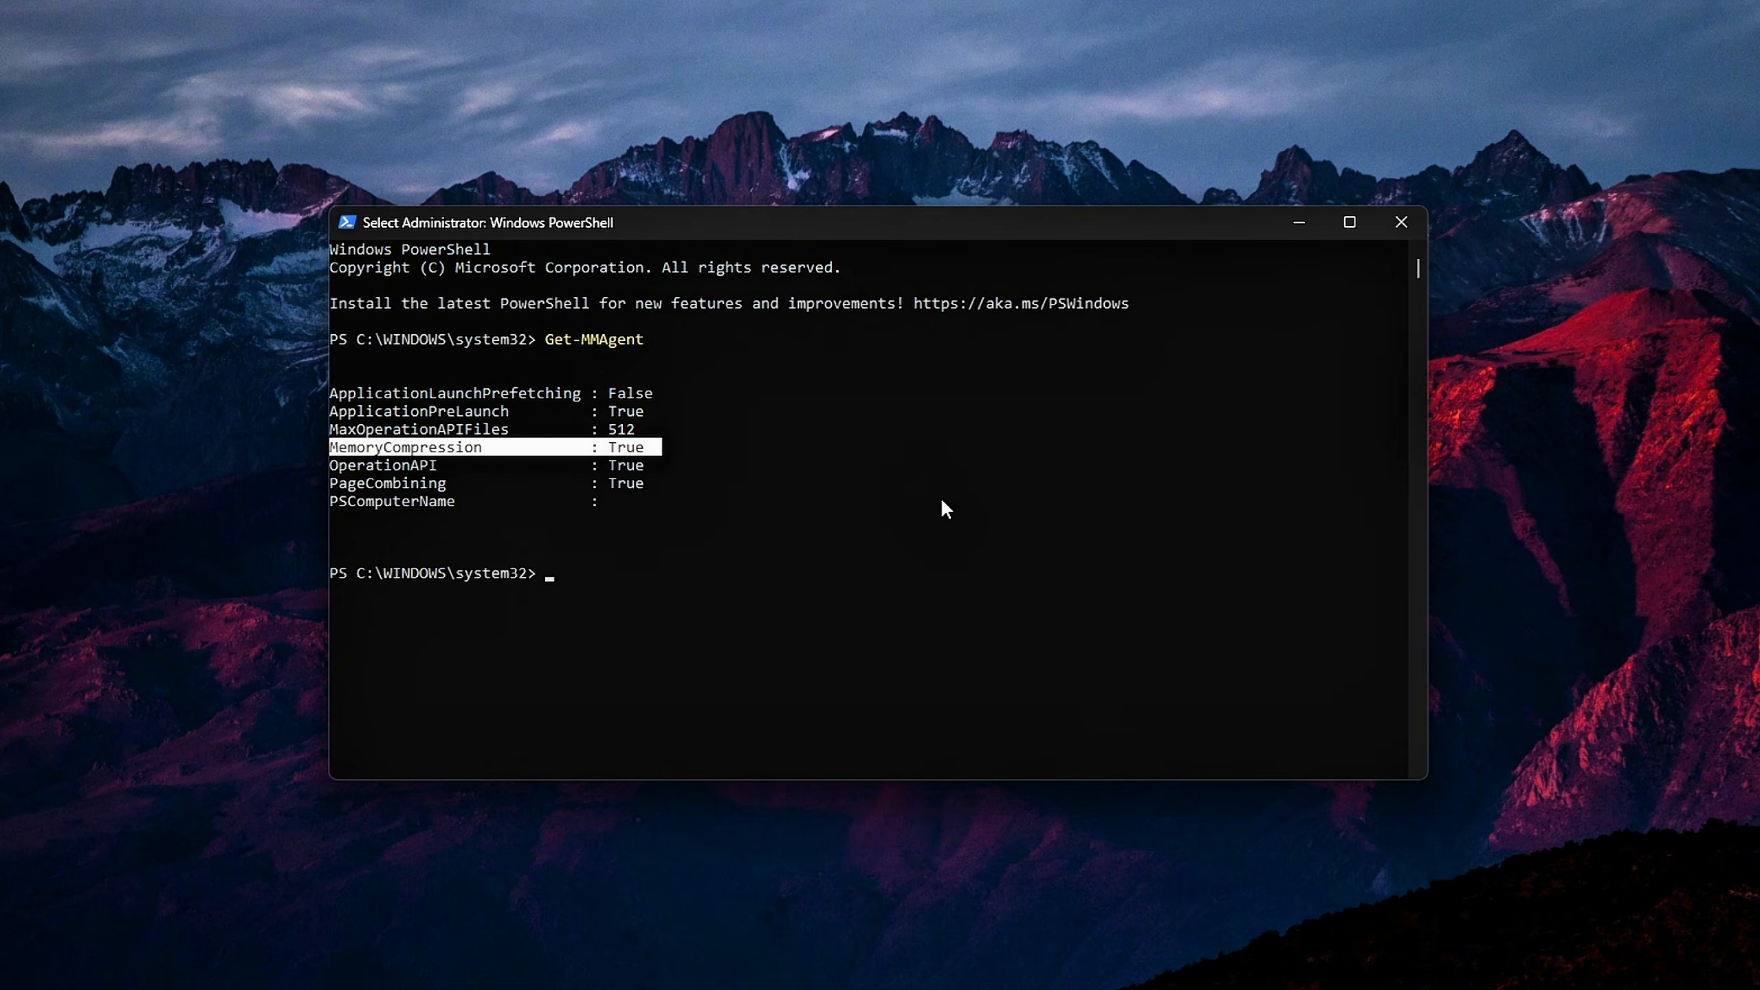
key(Return)
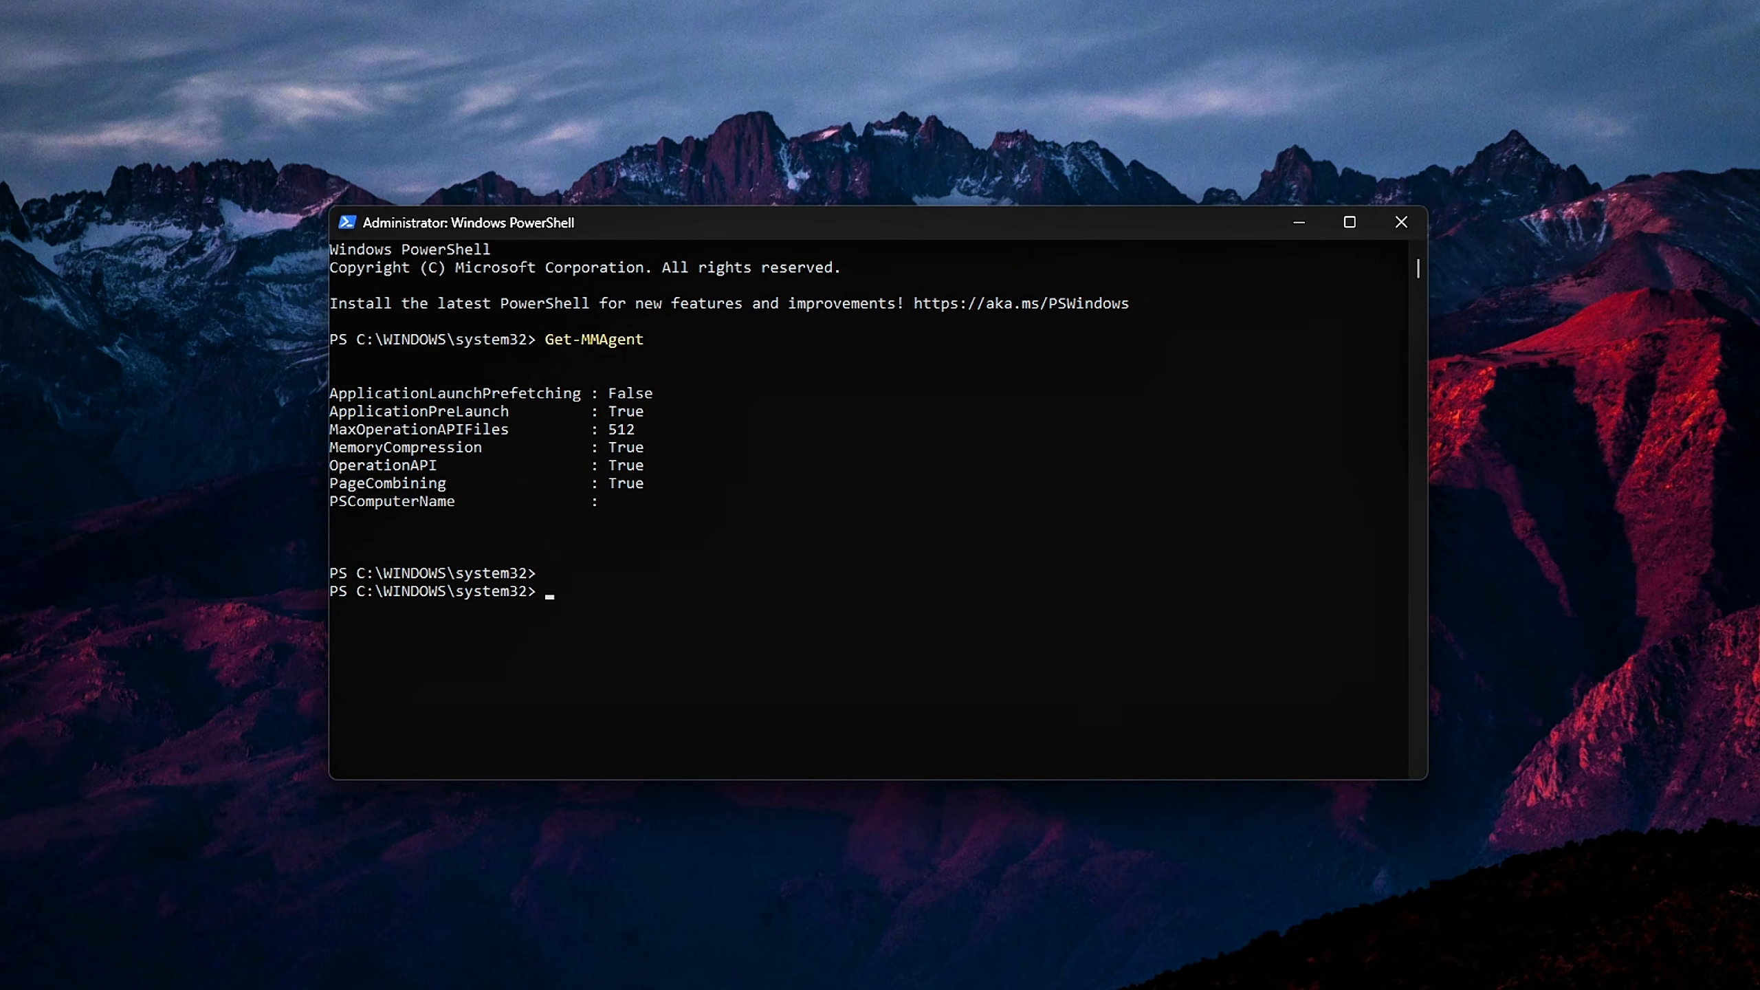
Disable memory compression by running the command Disable-MMAgent -mc
right_click(707, 601)
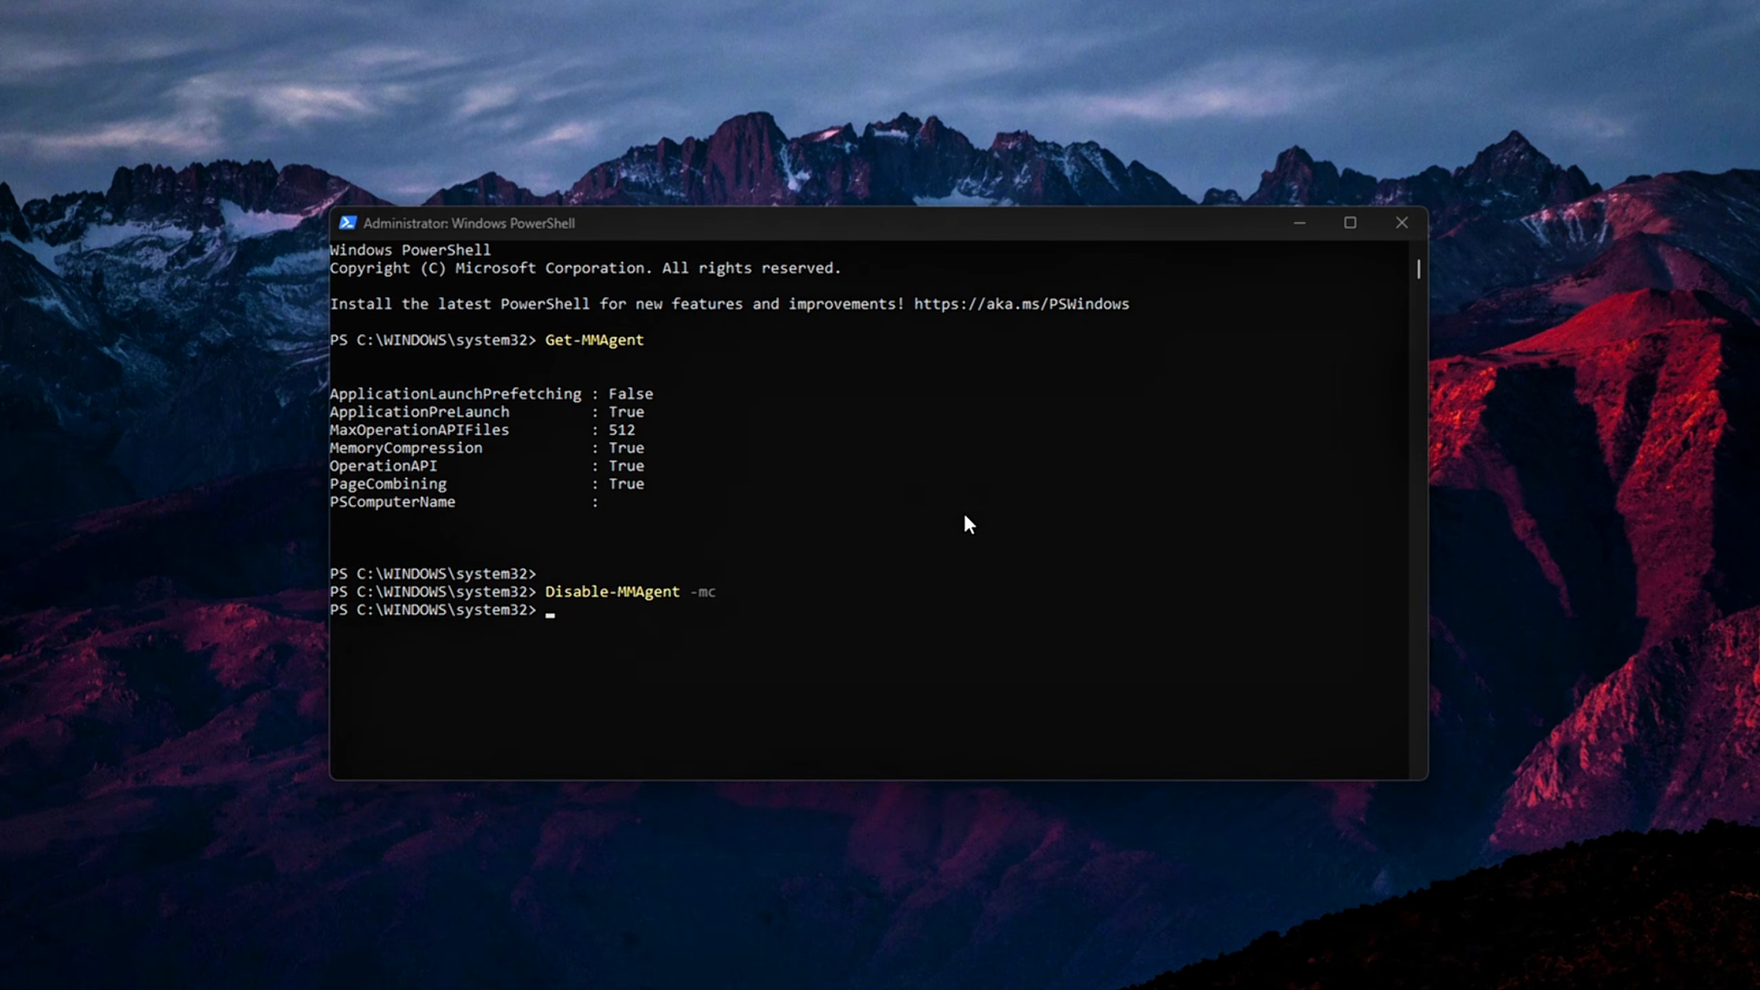
click(893, 509)
right_click(894, 511)
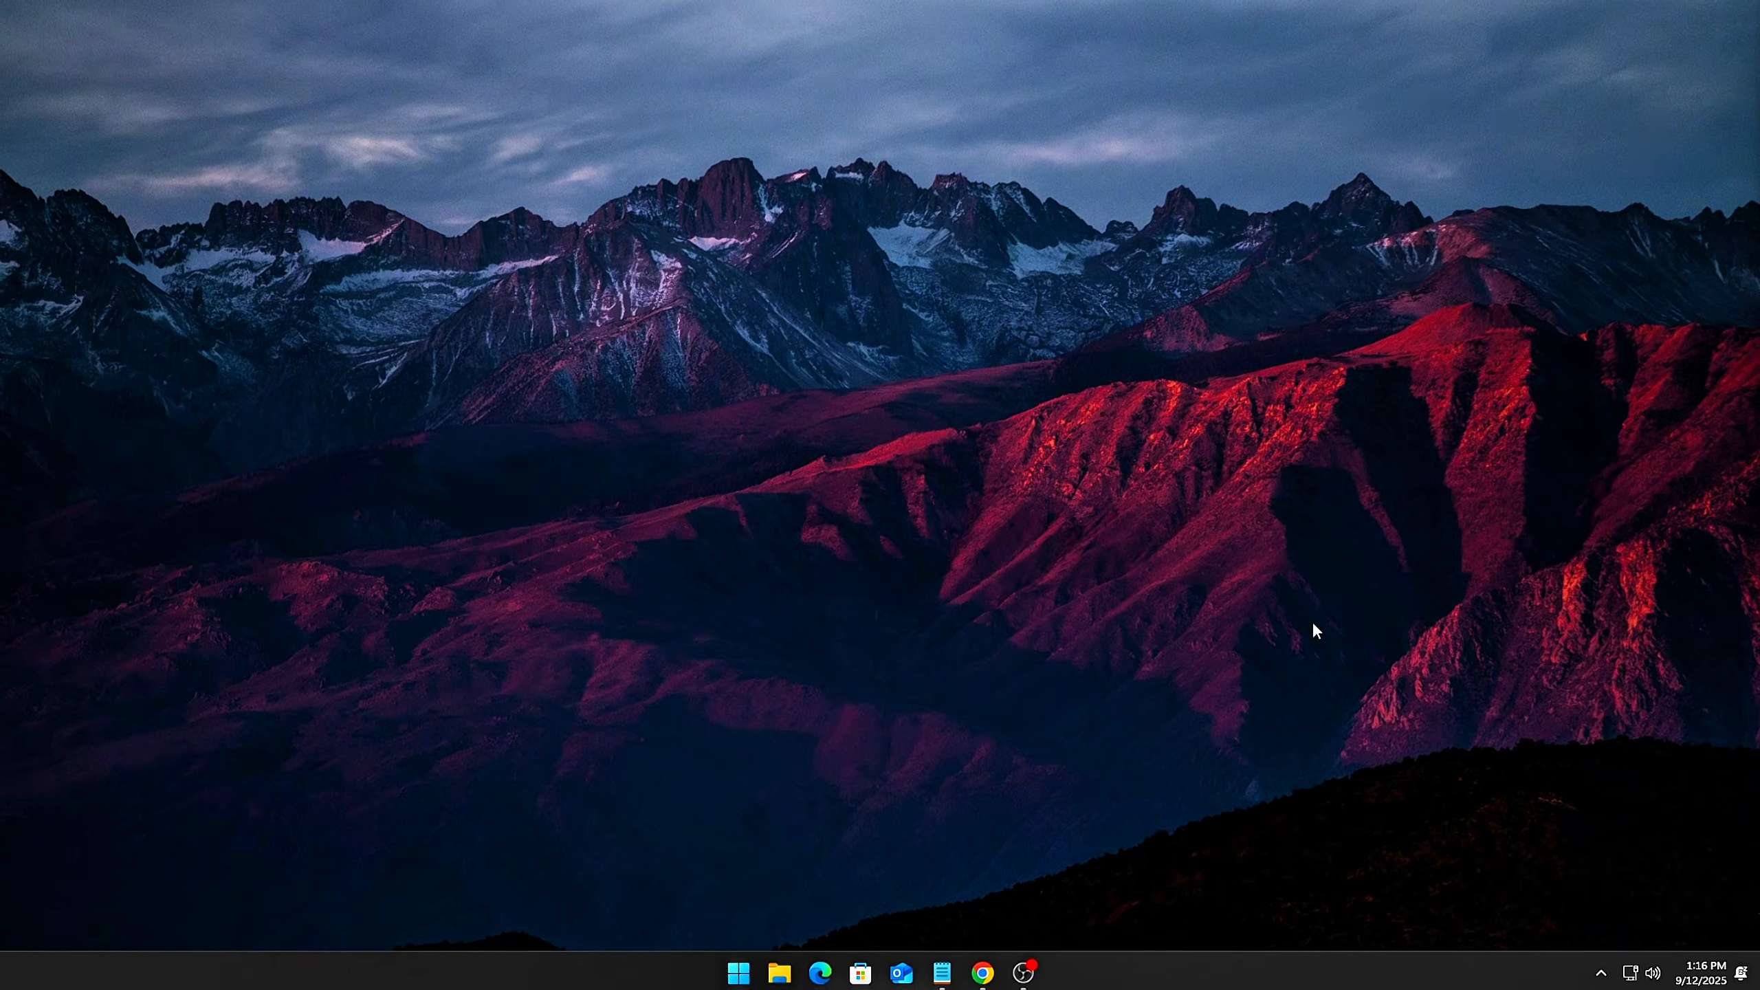
Find the SysMain service in the Services list and open its properties
key(s)
key(s)
key(s)
key(s)
key(s)
key(s)
key(s)
key(s)
key(s)
key(s)
key(s)
key(s)
key(s)
key(s)
key(s)
key(s)
key(s)
key(s)
key(s)
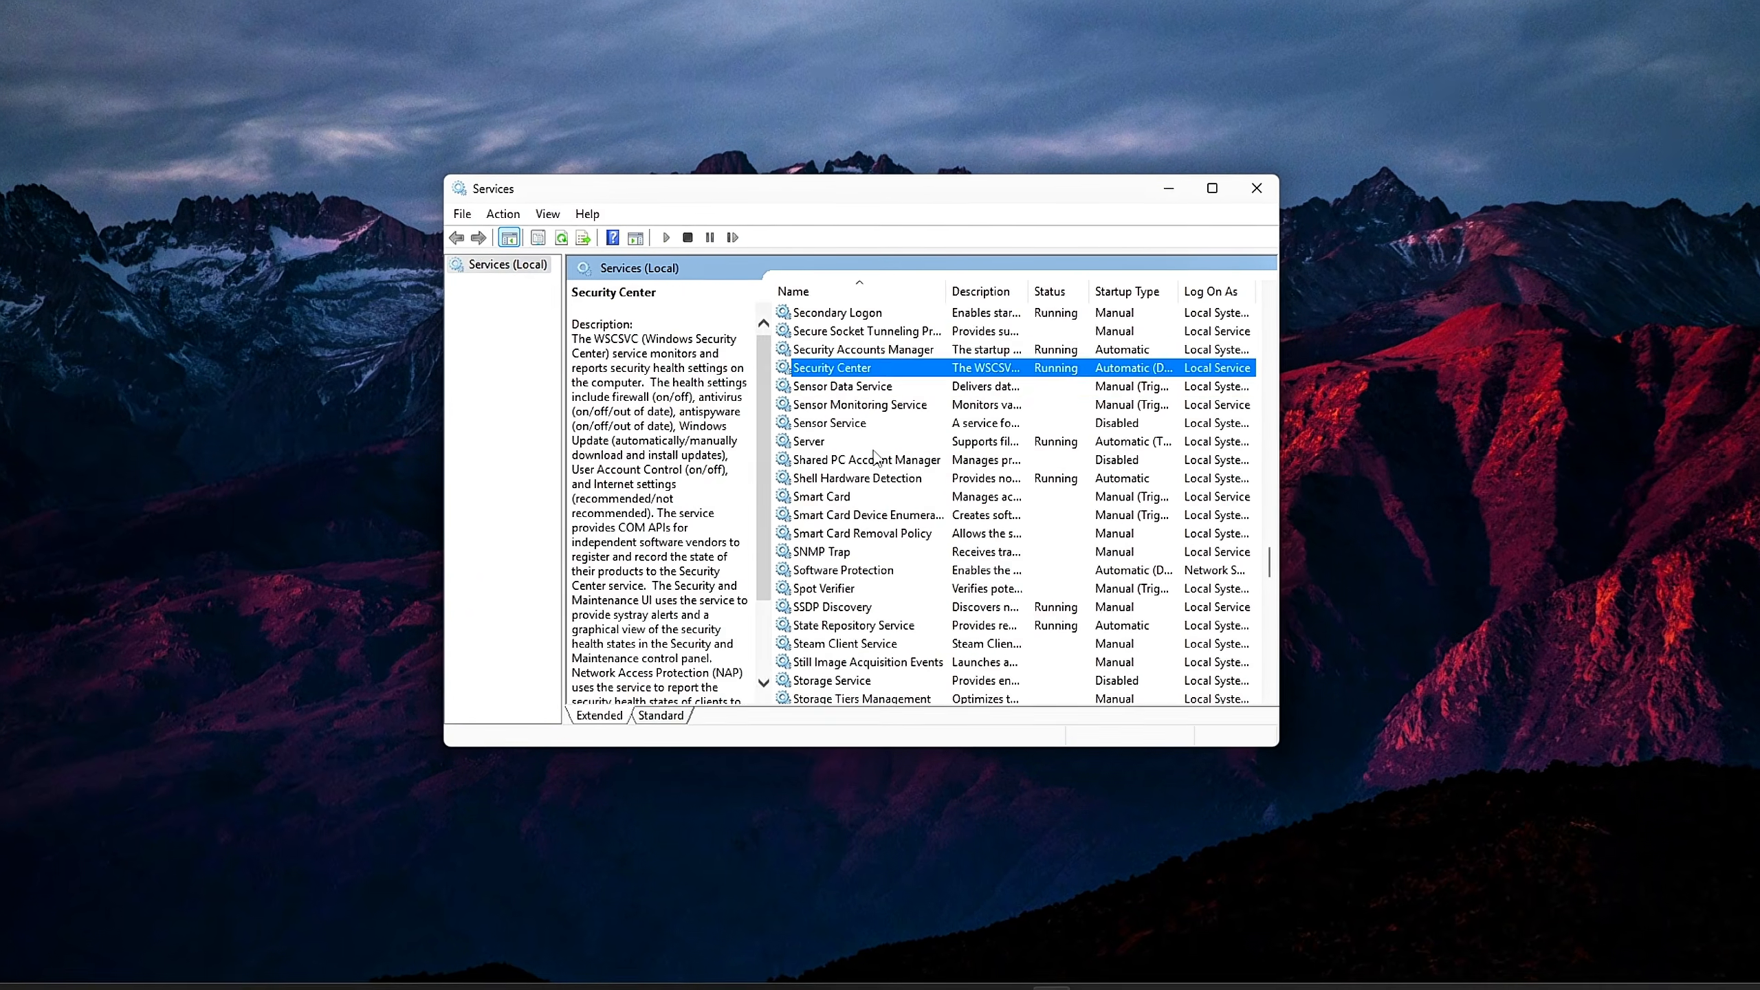
key(s)
key(s)
key(s)
key(s)
key(s)
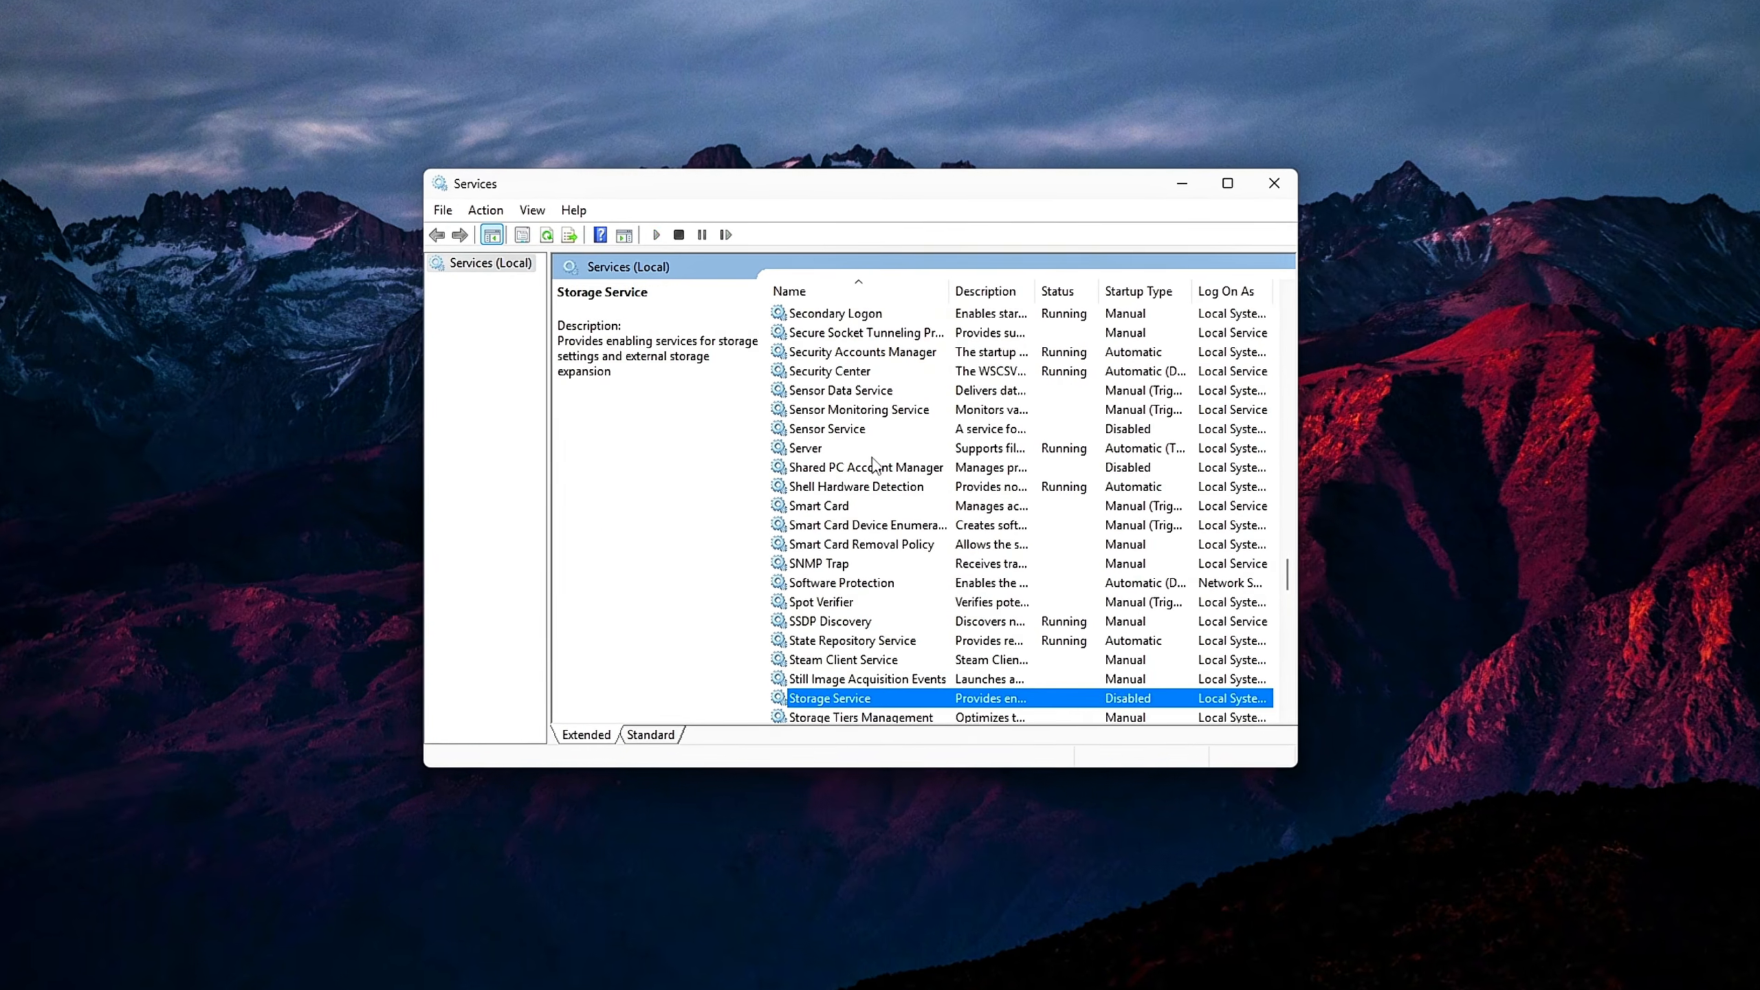
right_click(827, 351)
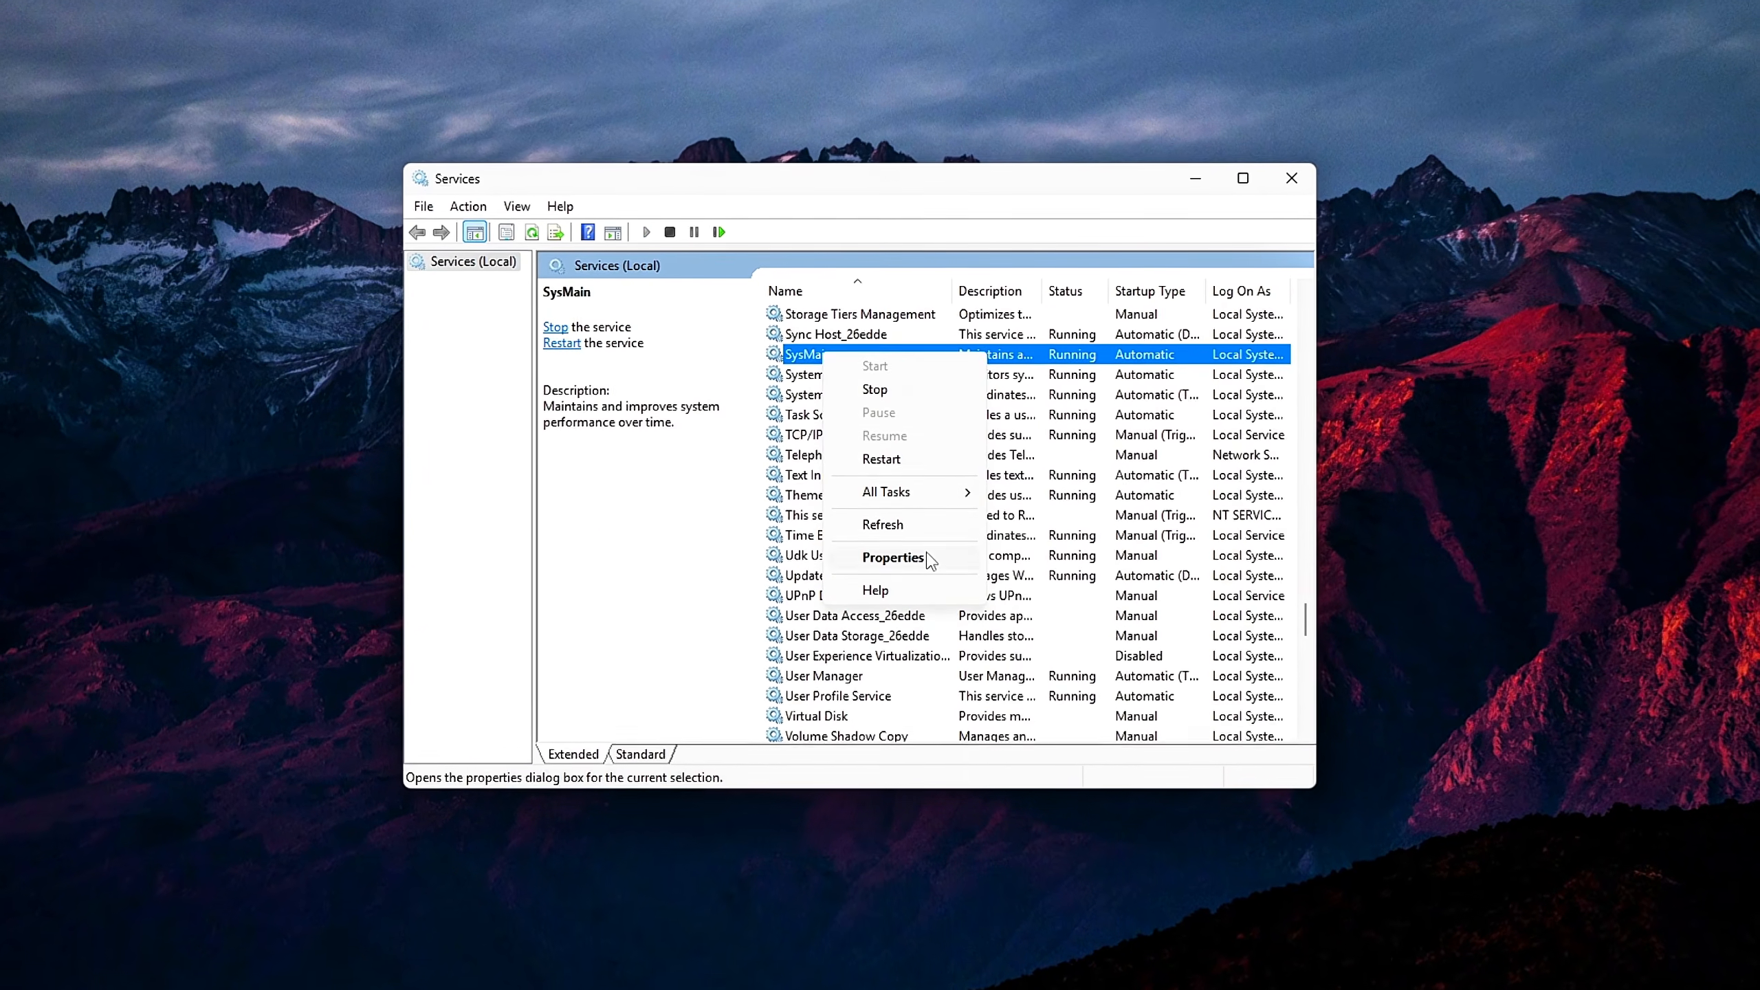
click(892, 554)
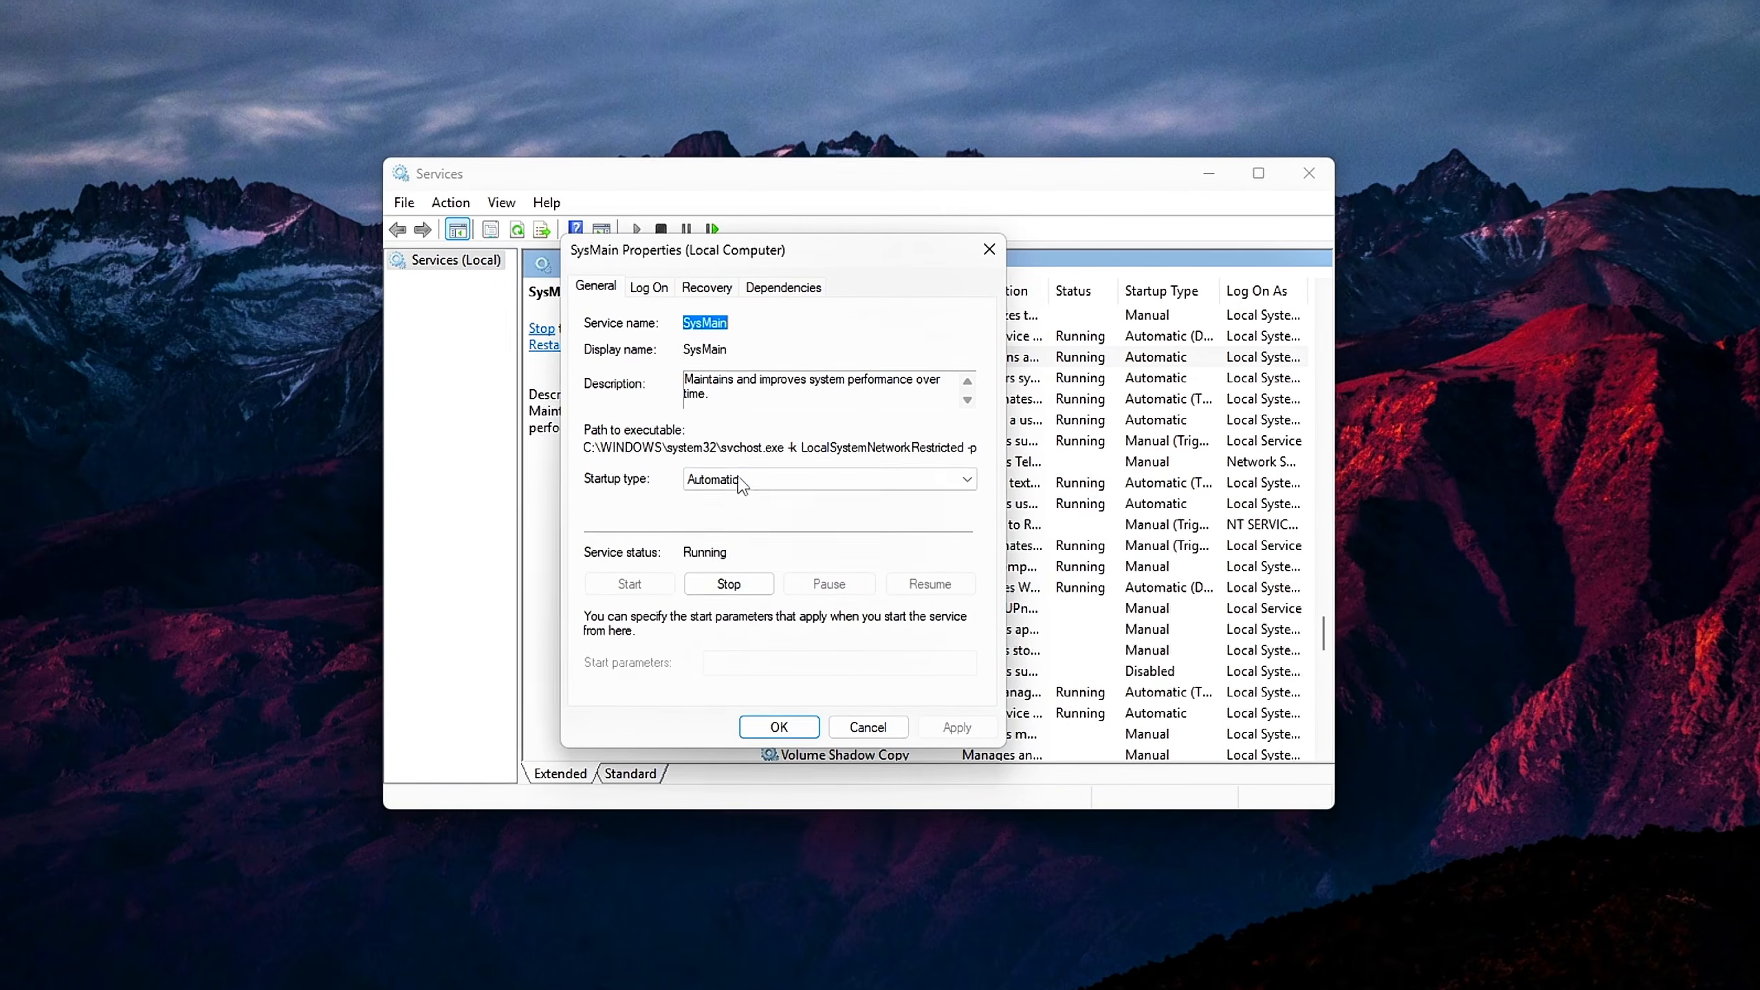
Set the SysMain startup type to Disabled, stop the service and apply the changes
click(762, 483)
click(734, 554)
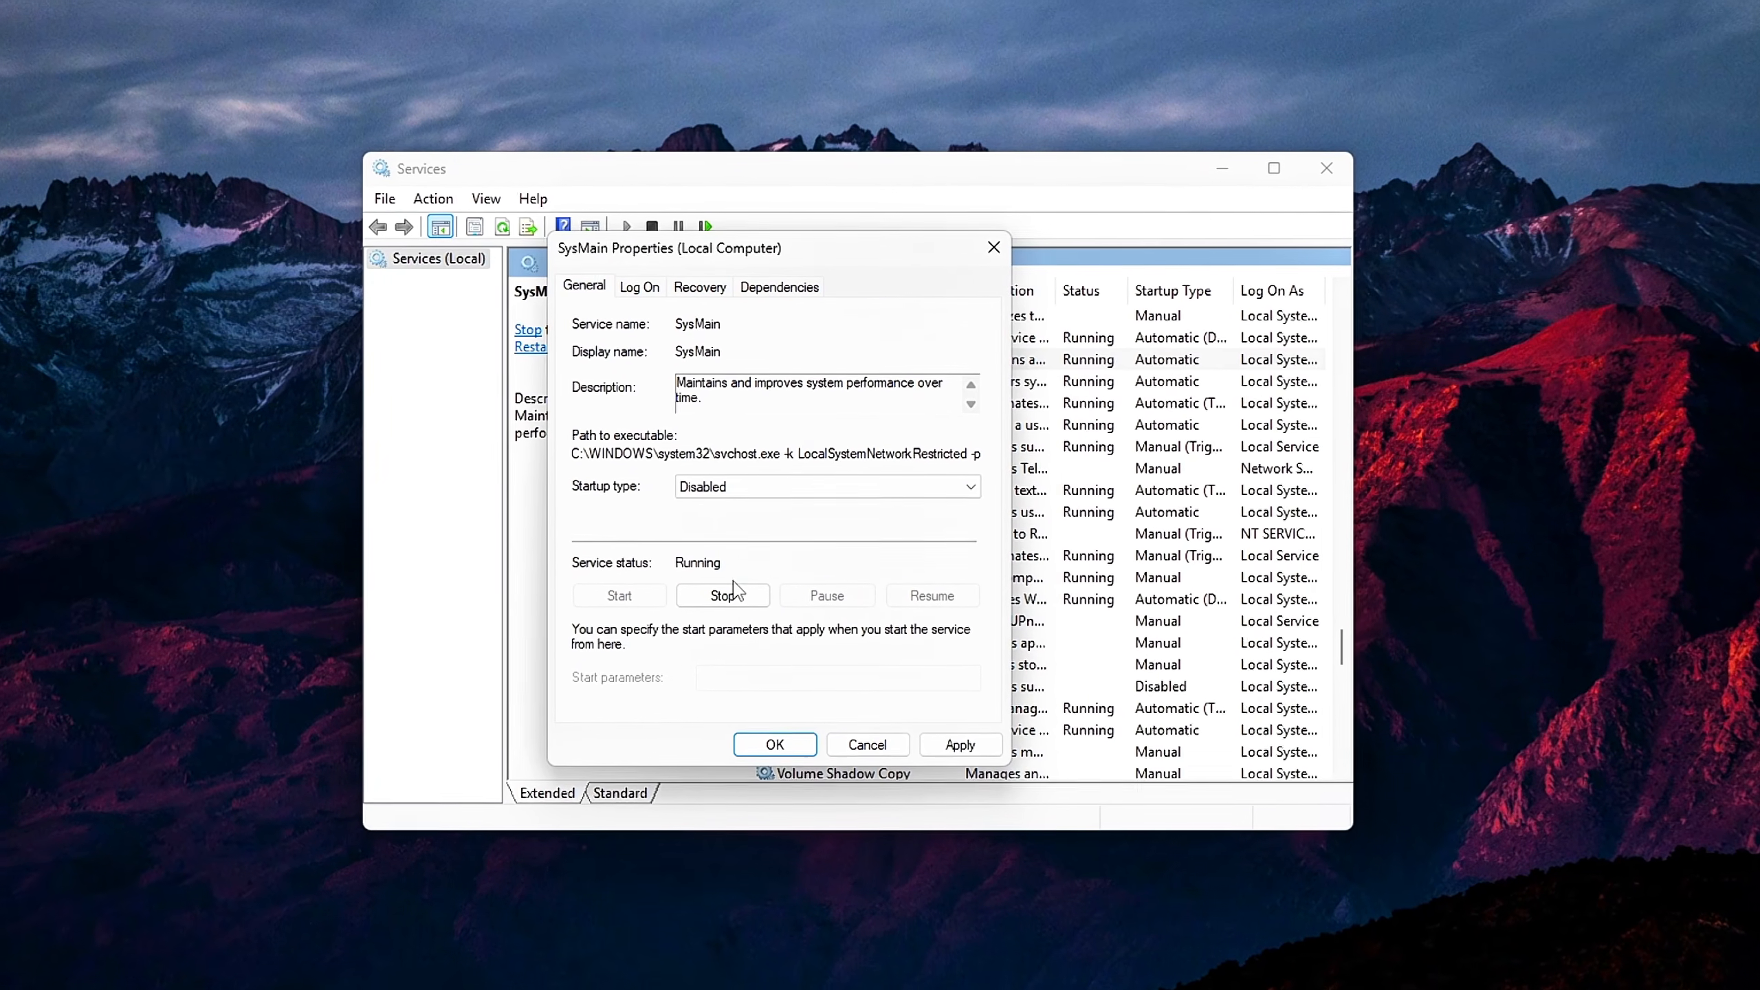
click(735, 593)
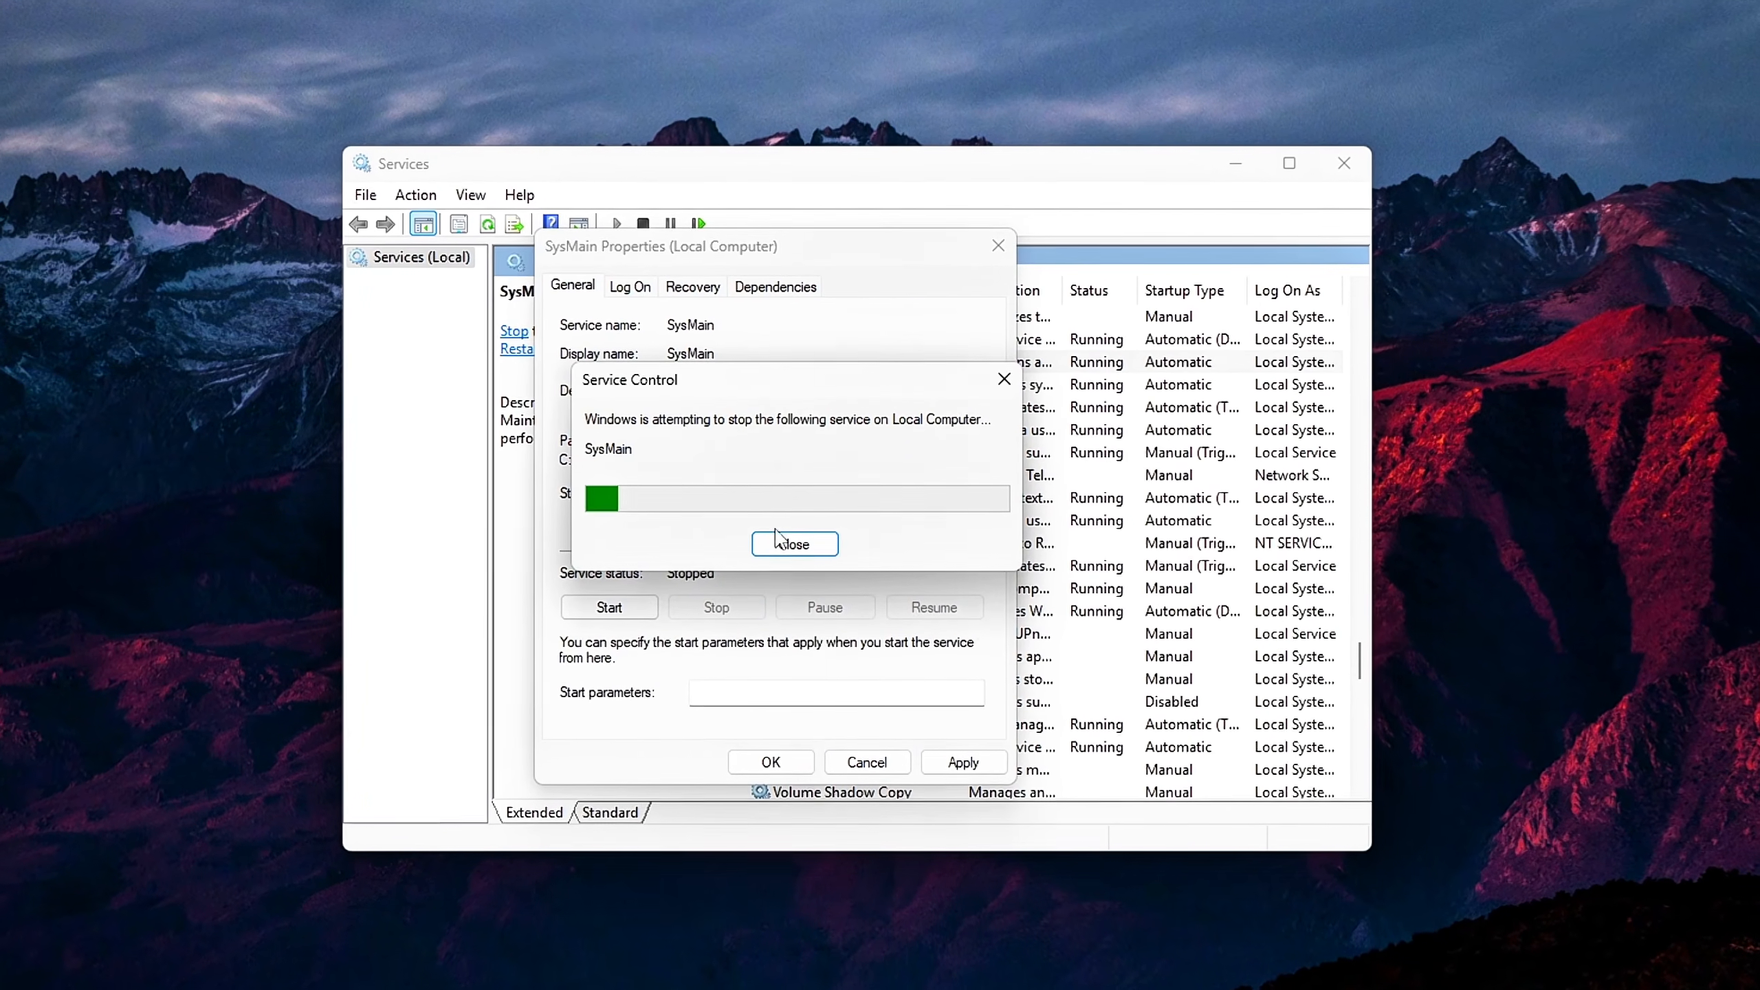
click(962, 759)
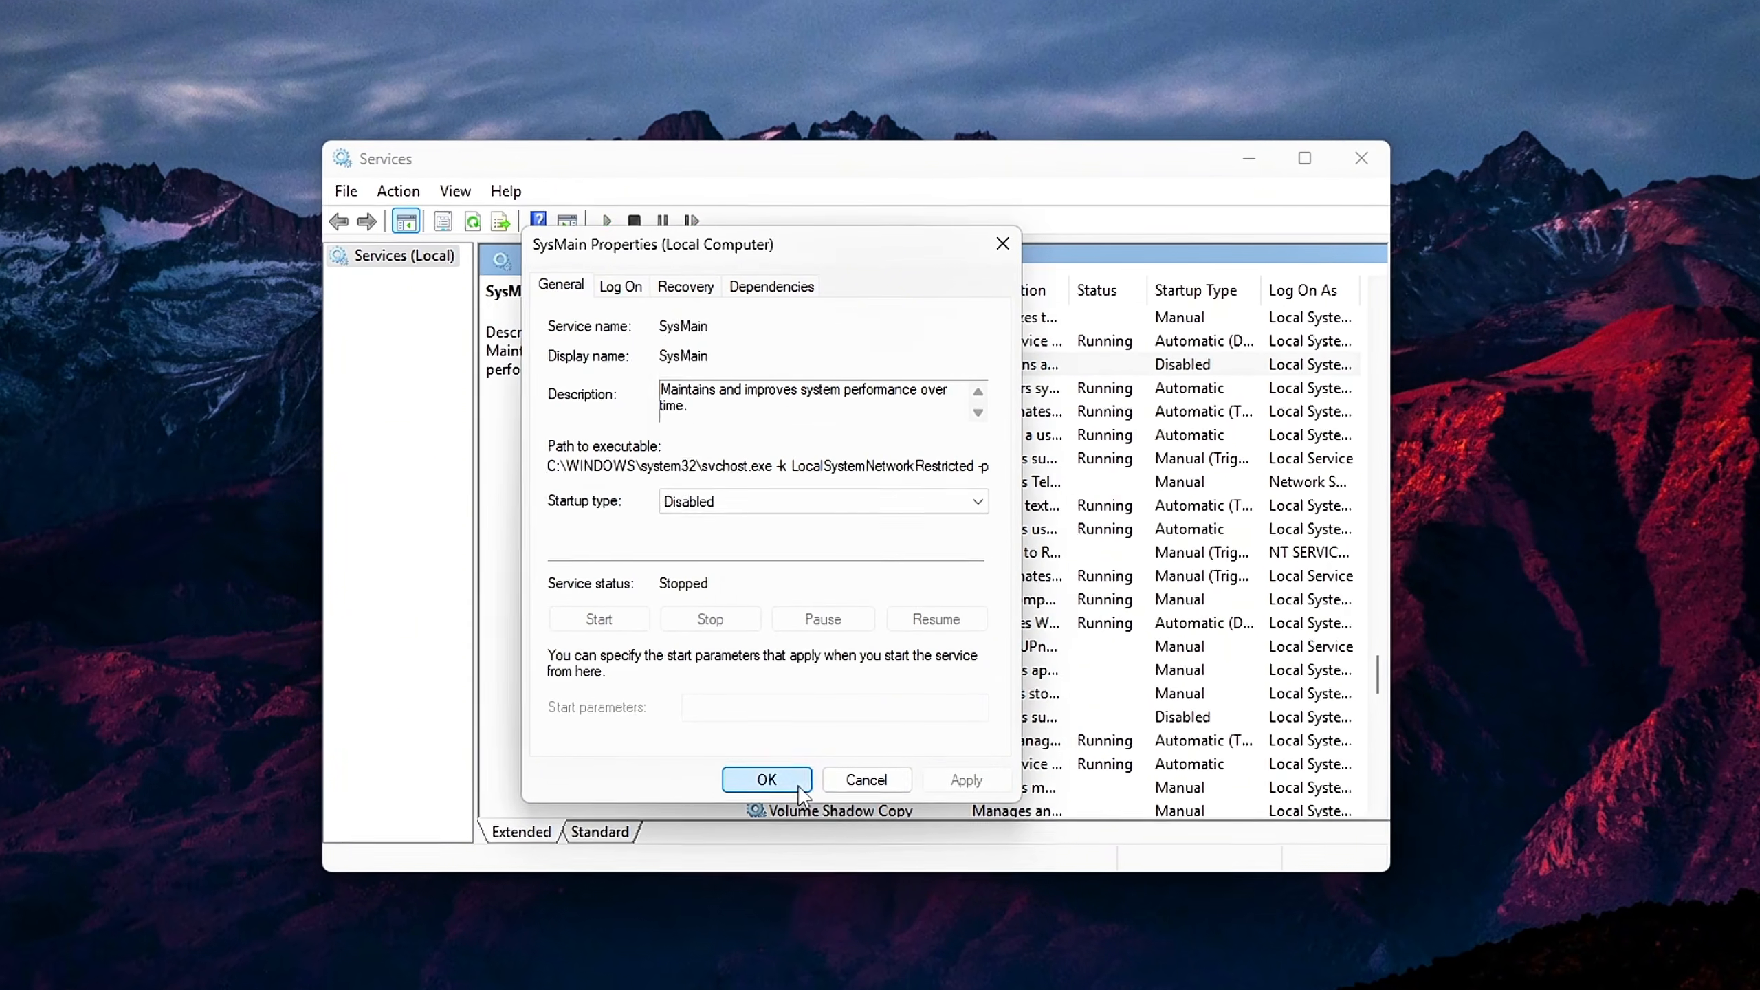
click(767, 775)
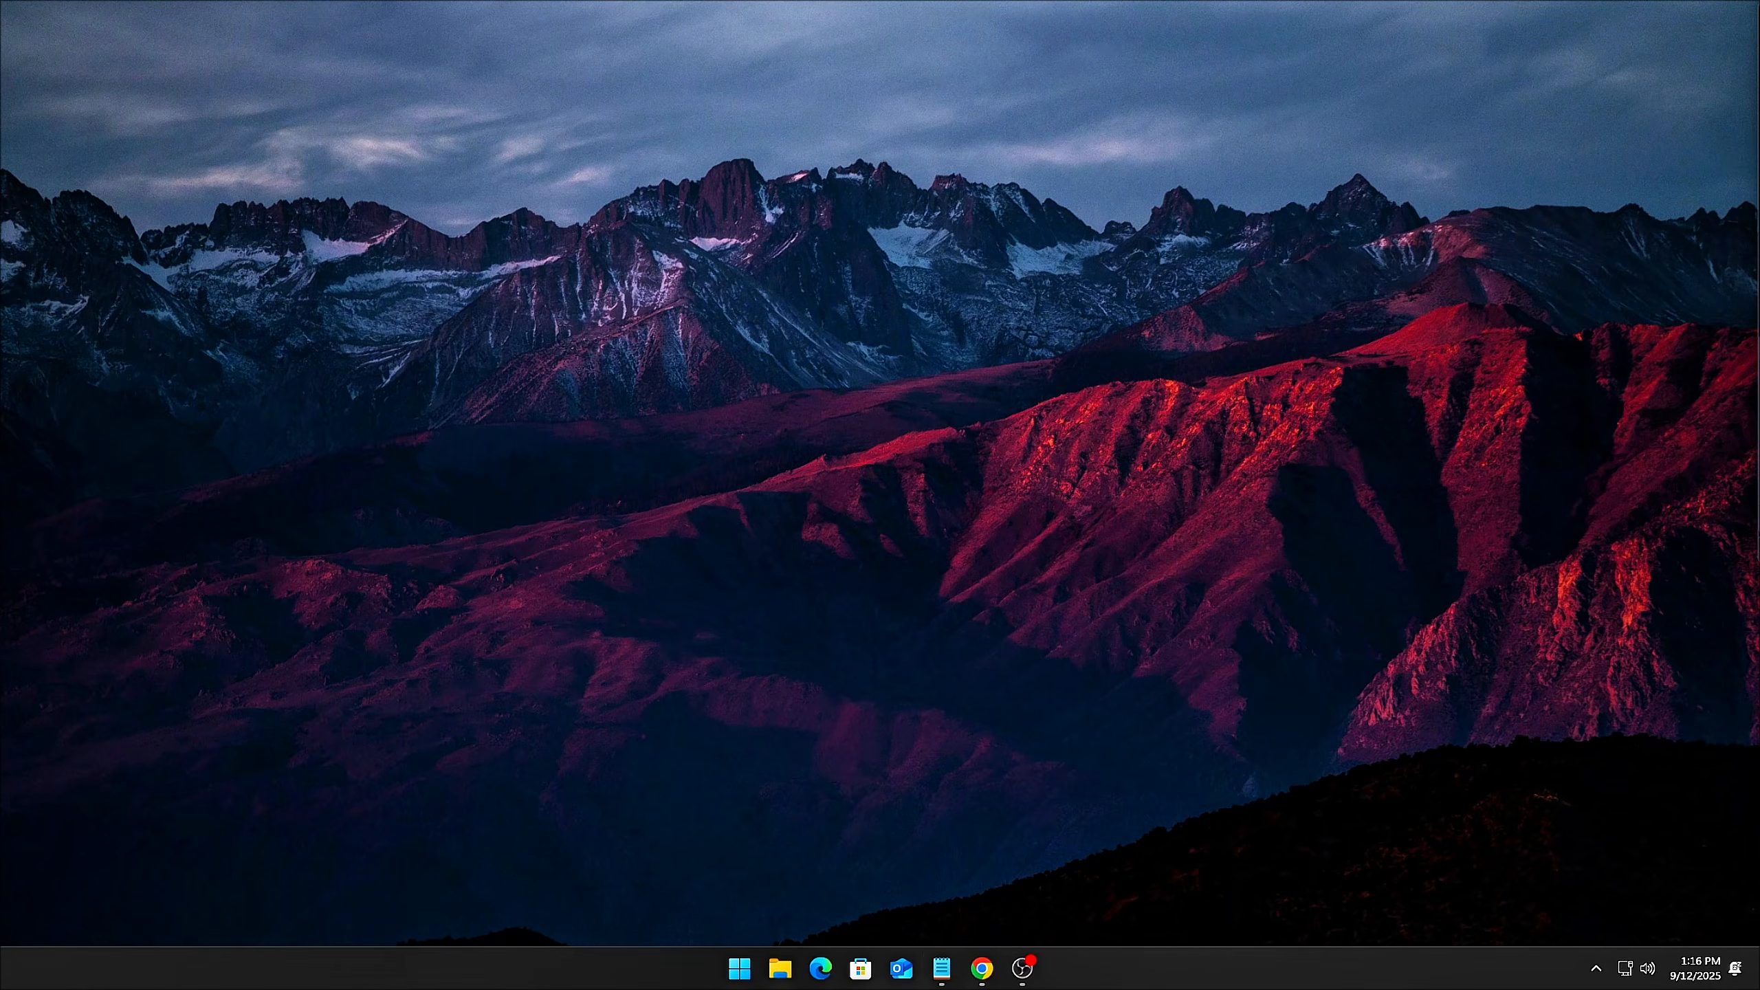
Open the Services console by running services.msc from the Run dialog
key(super)
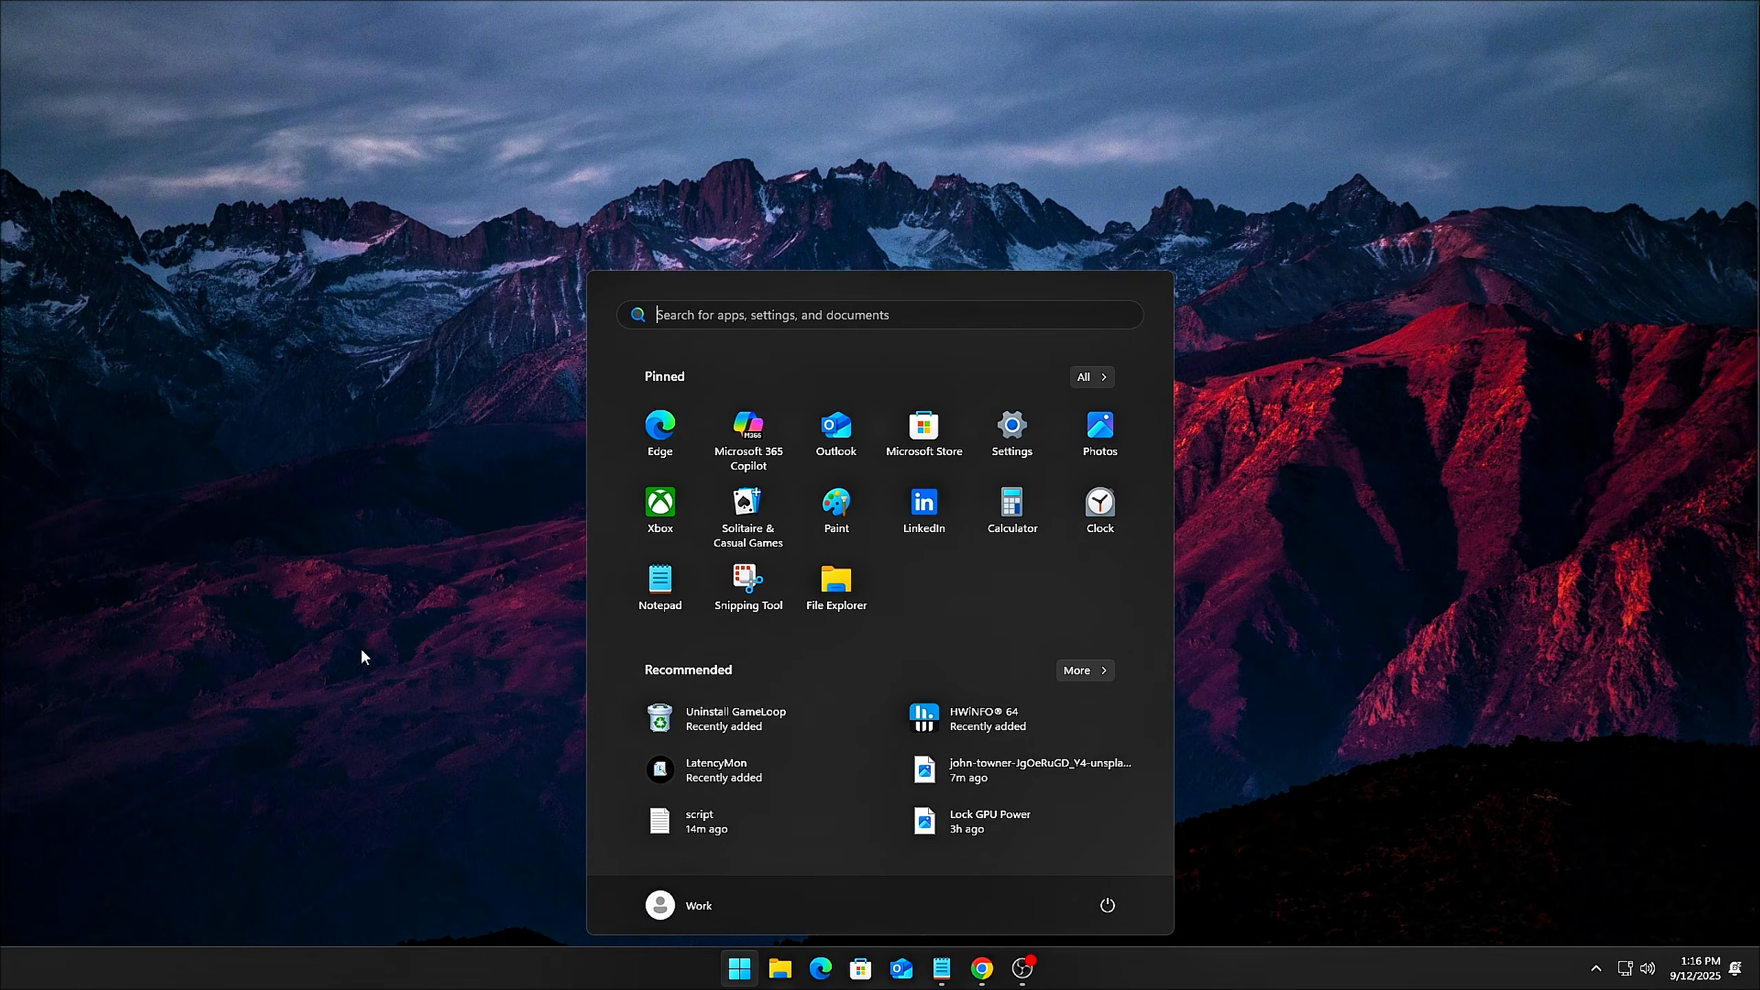
key(super+r)
drag(221, 766, 903, 346)
text(services.msc)
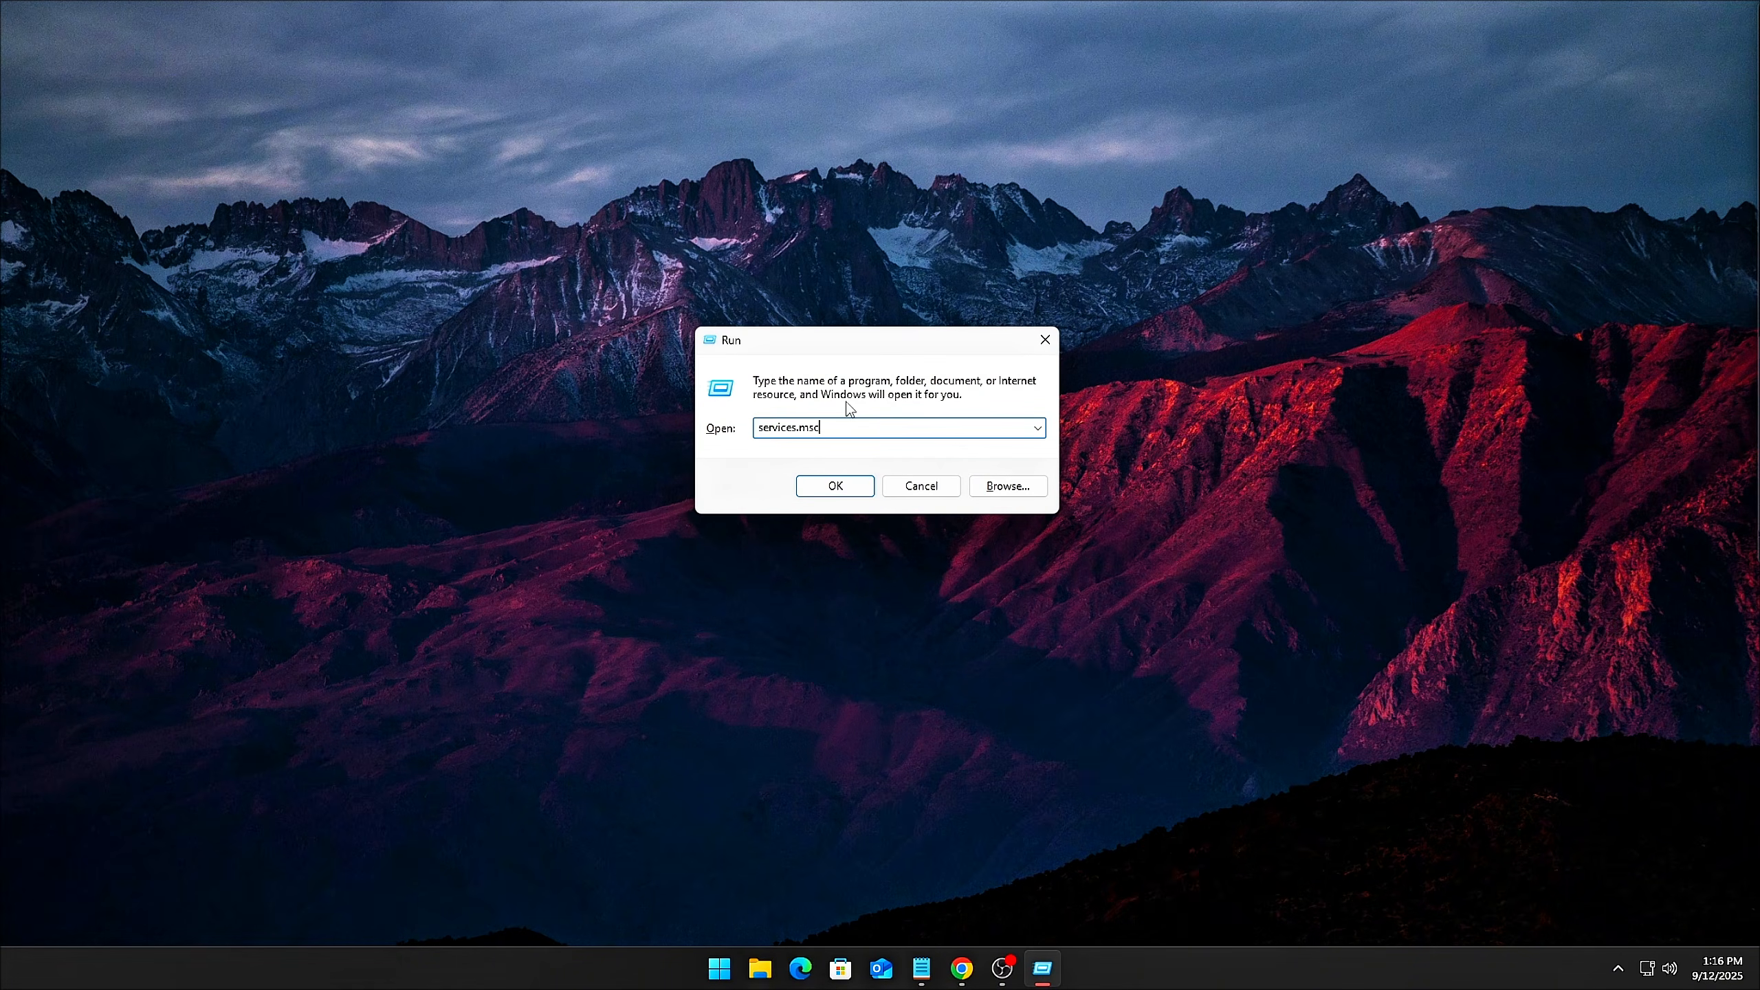
click(819, 488)
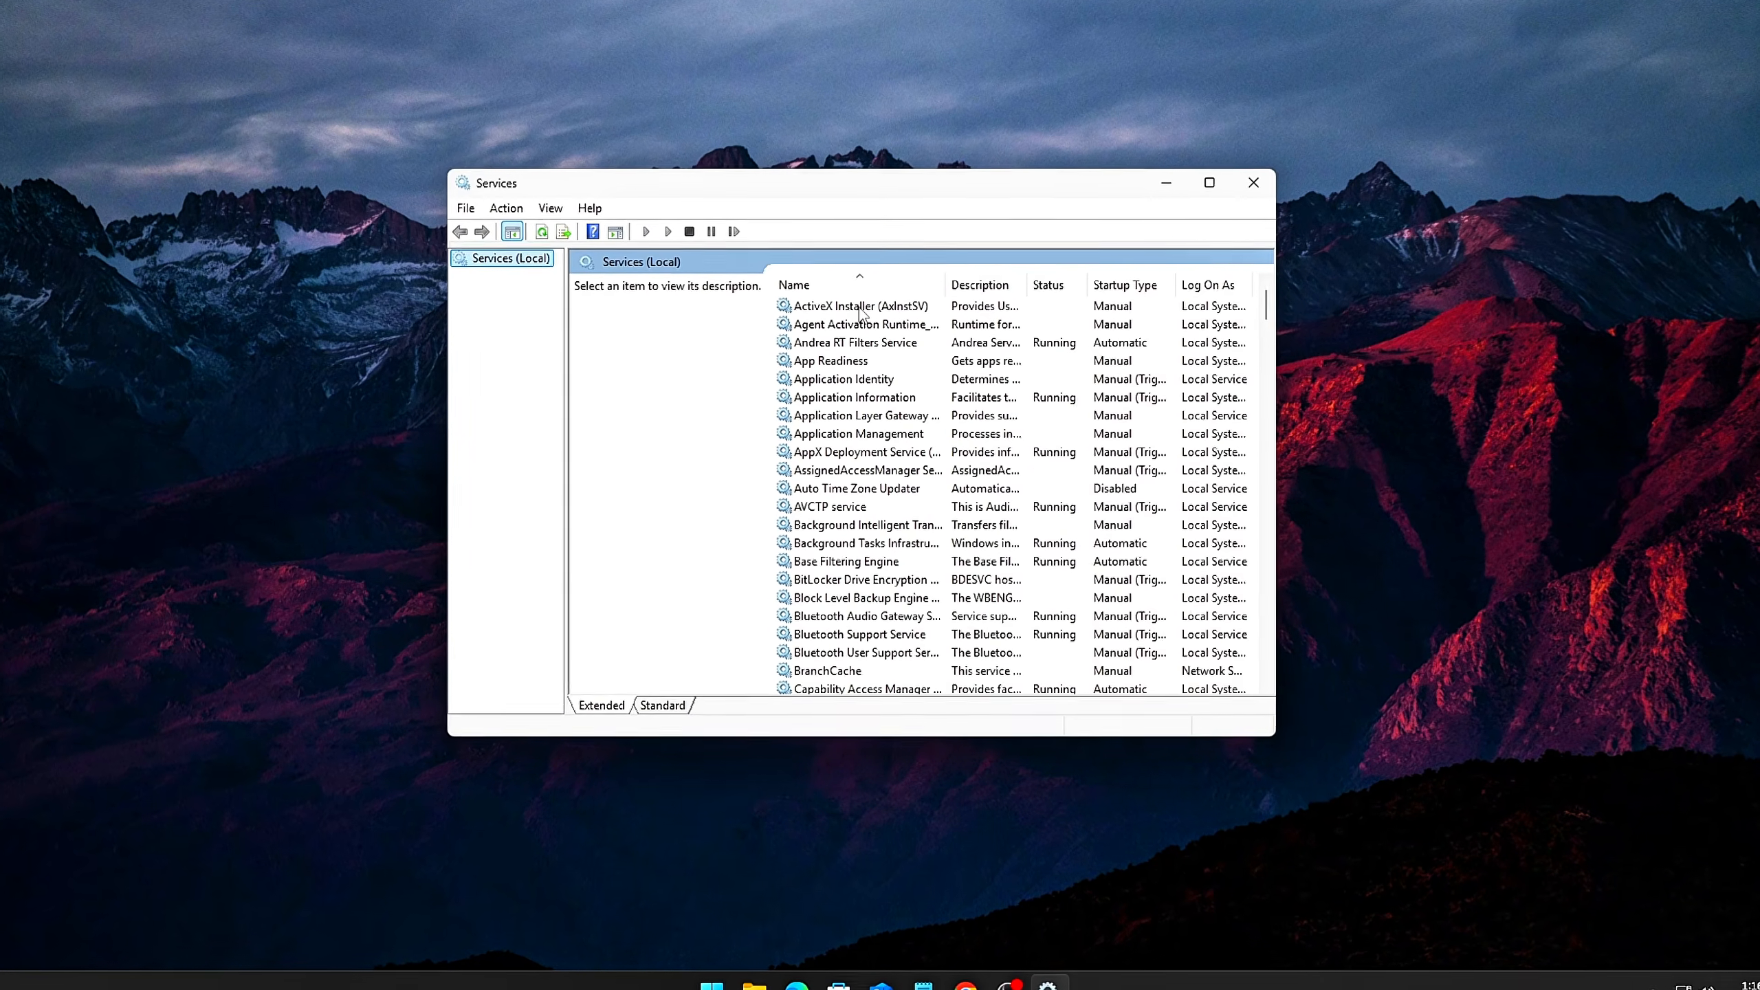
Locate SysMain among the services starting with S and bring up its properties dialog
click(873, 442)
key(s)
key(s)
key(s)
key(s)
key(s)
key(s)
key(s)
key(s)
key(s)
key(s)
key(s)
key(s)
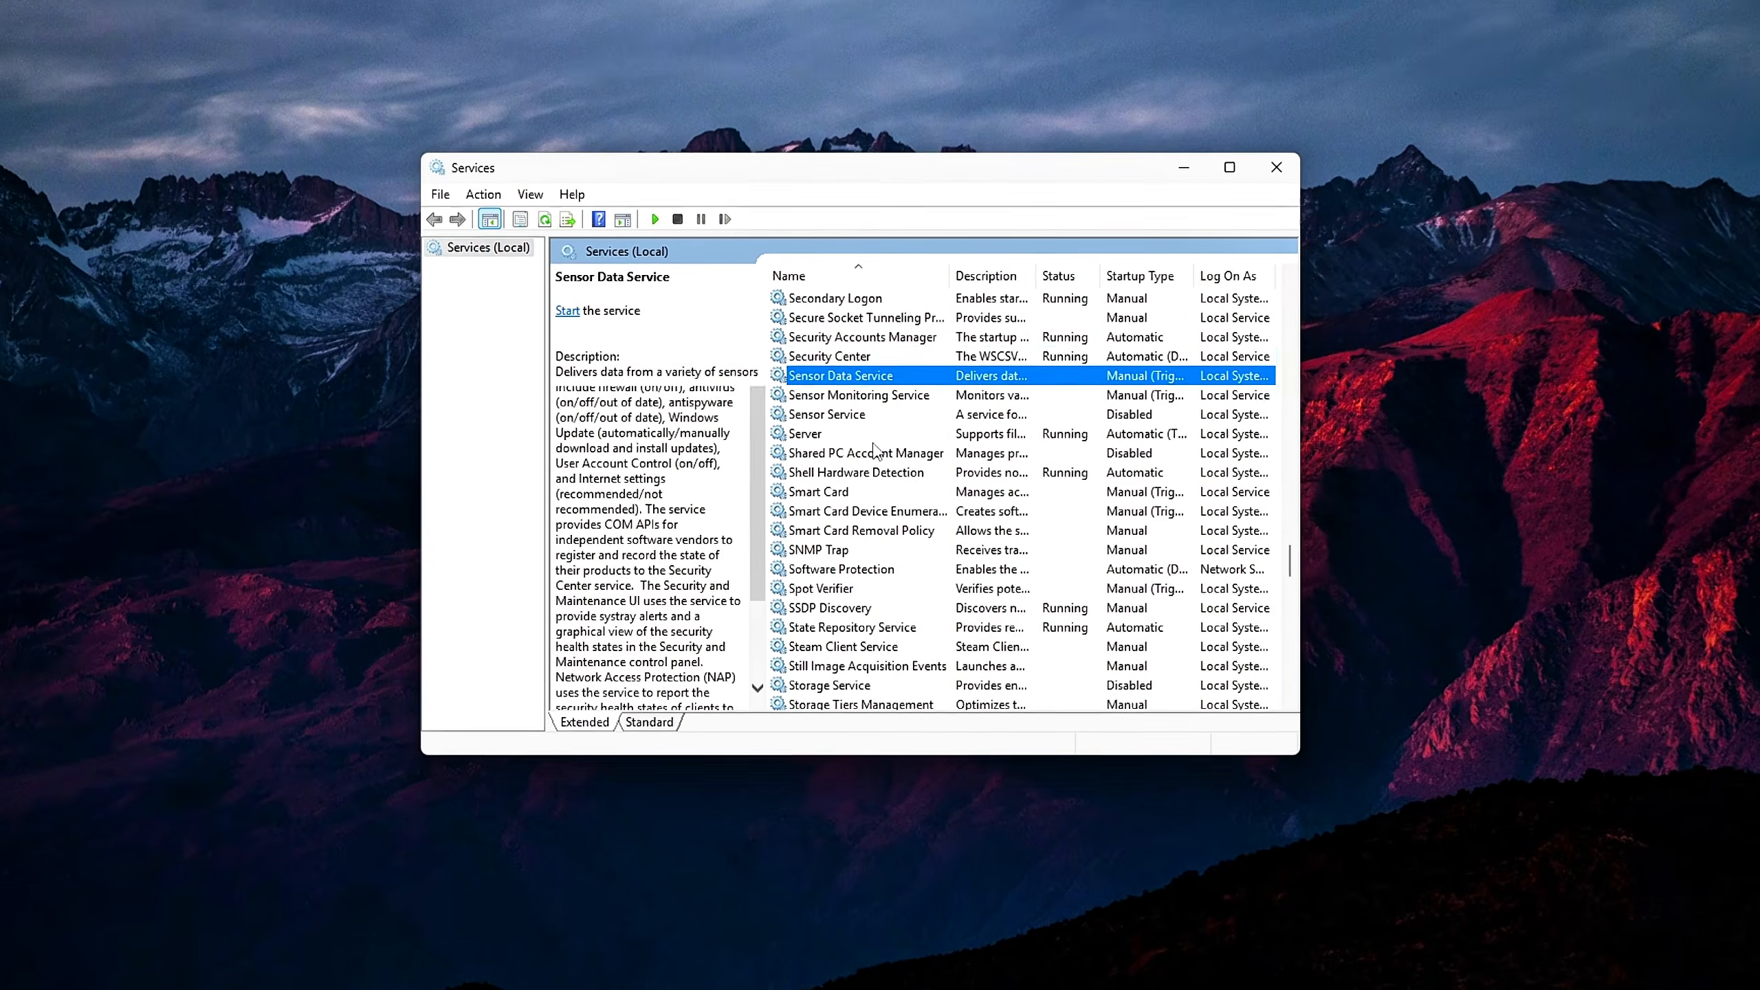
key(s)
key(s)
key(s)
key(s)
key(s)
key(s)
key(s)
key(s)
key(s)
key(s)
key(s)
key(s)
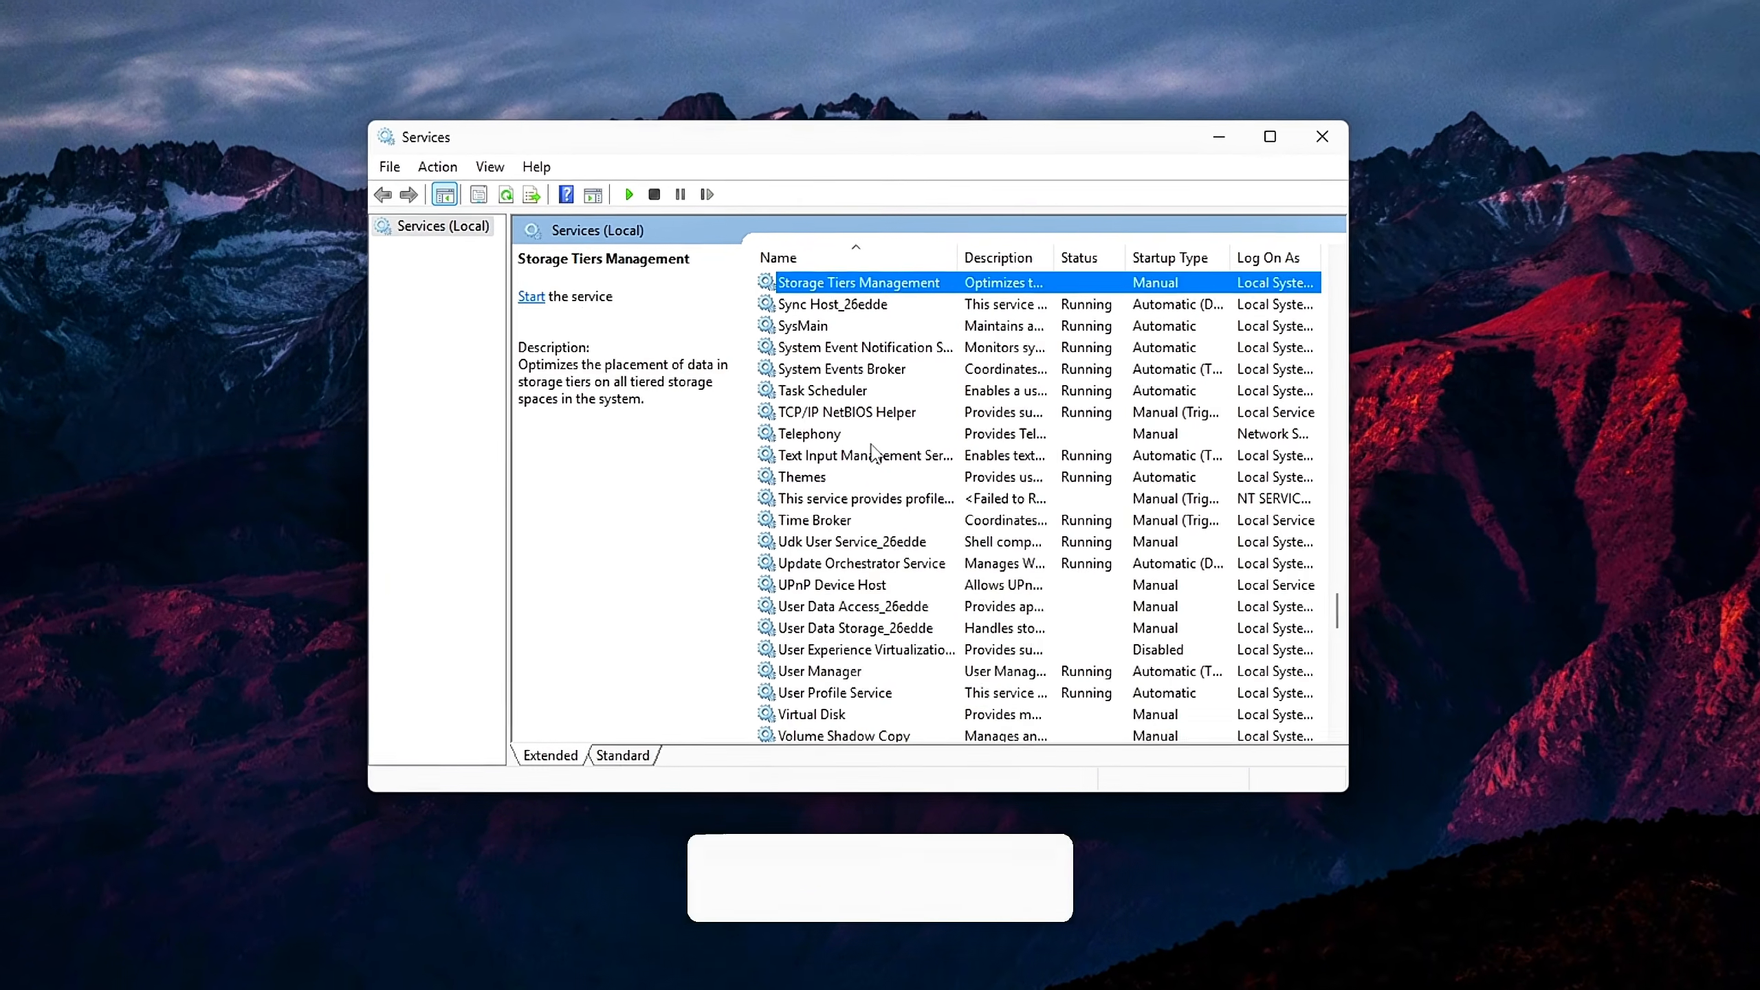
right_click(820, 326)
click(894, 553)
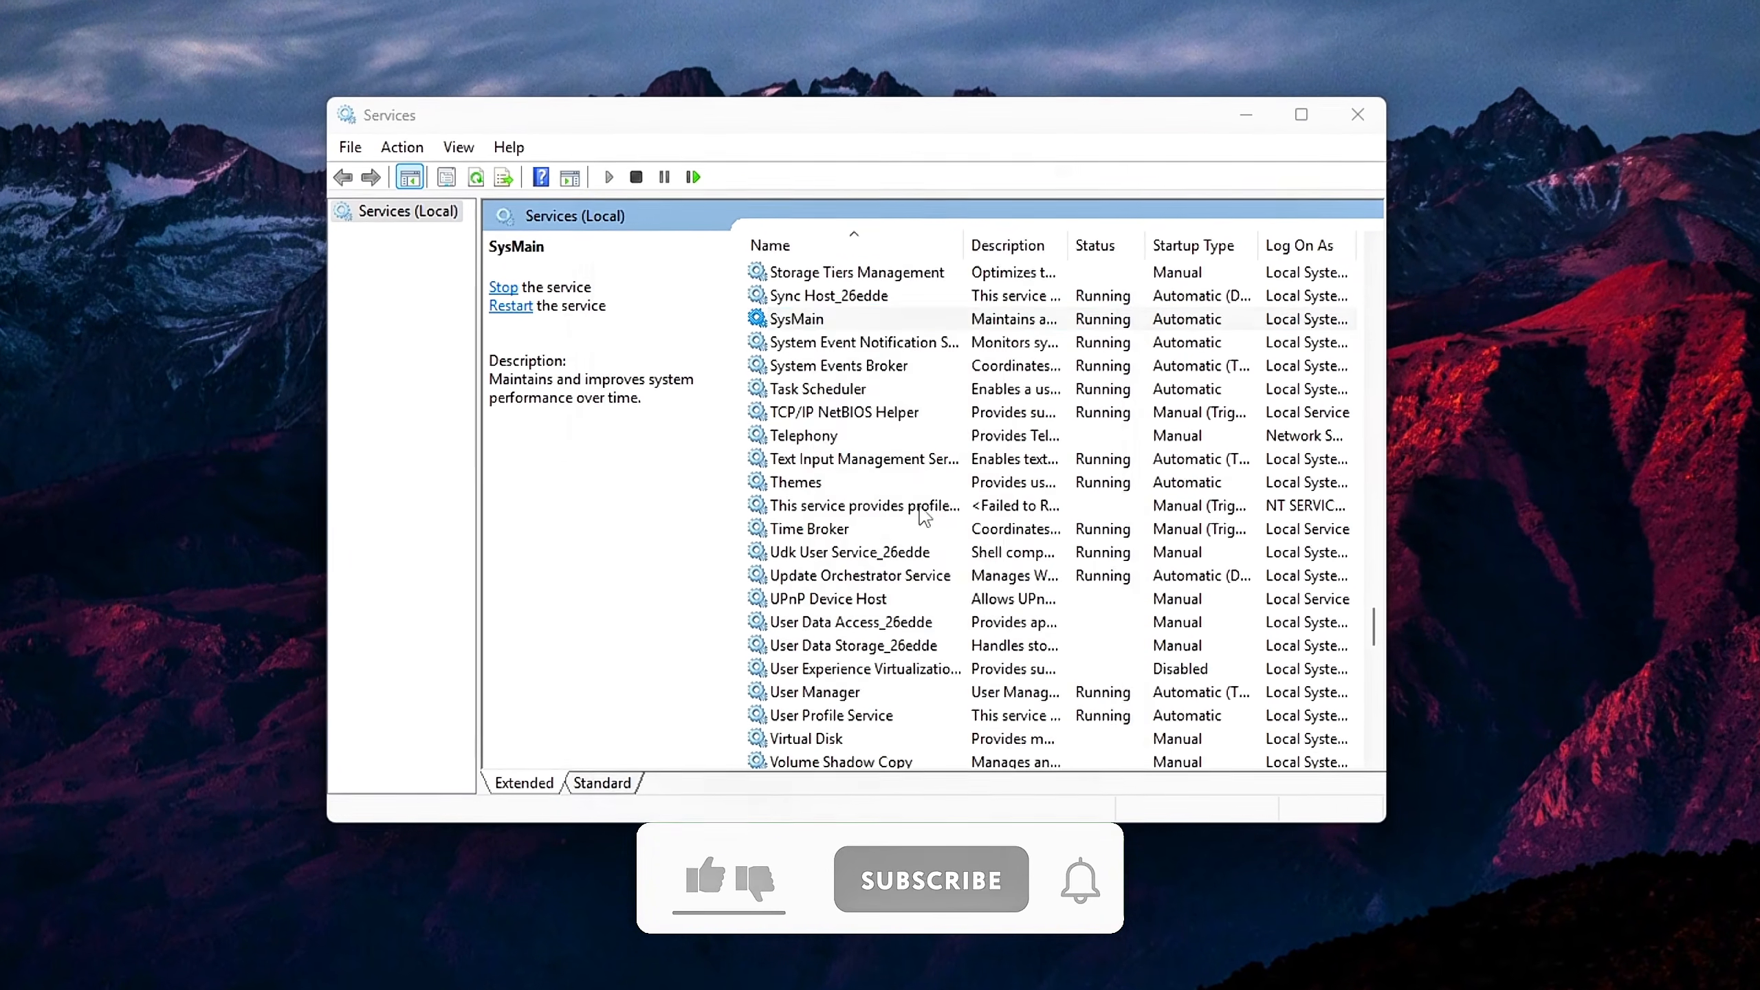
Disable the SysMain service's startup, stop the running service and confirm its properties
drag(789, 262, 719, 229)
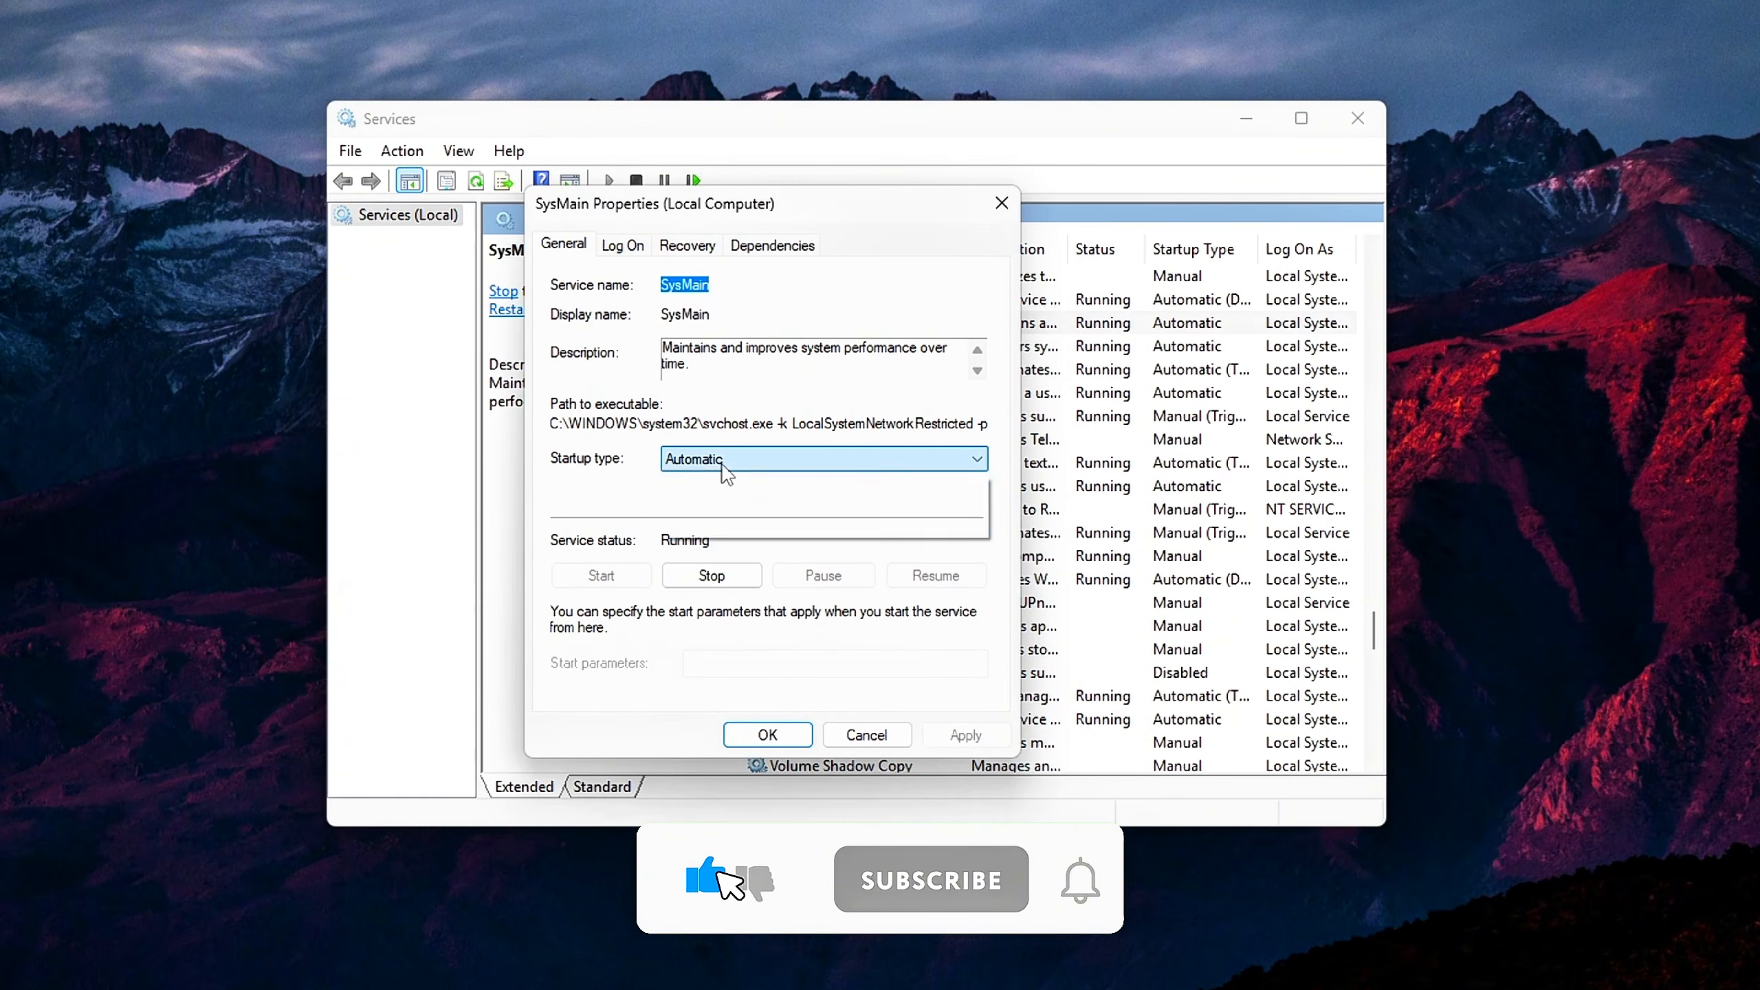
click(729, 528)
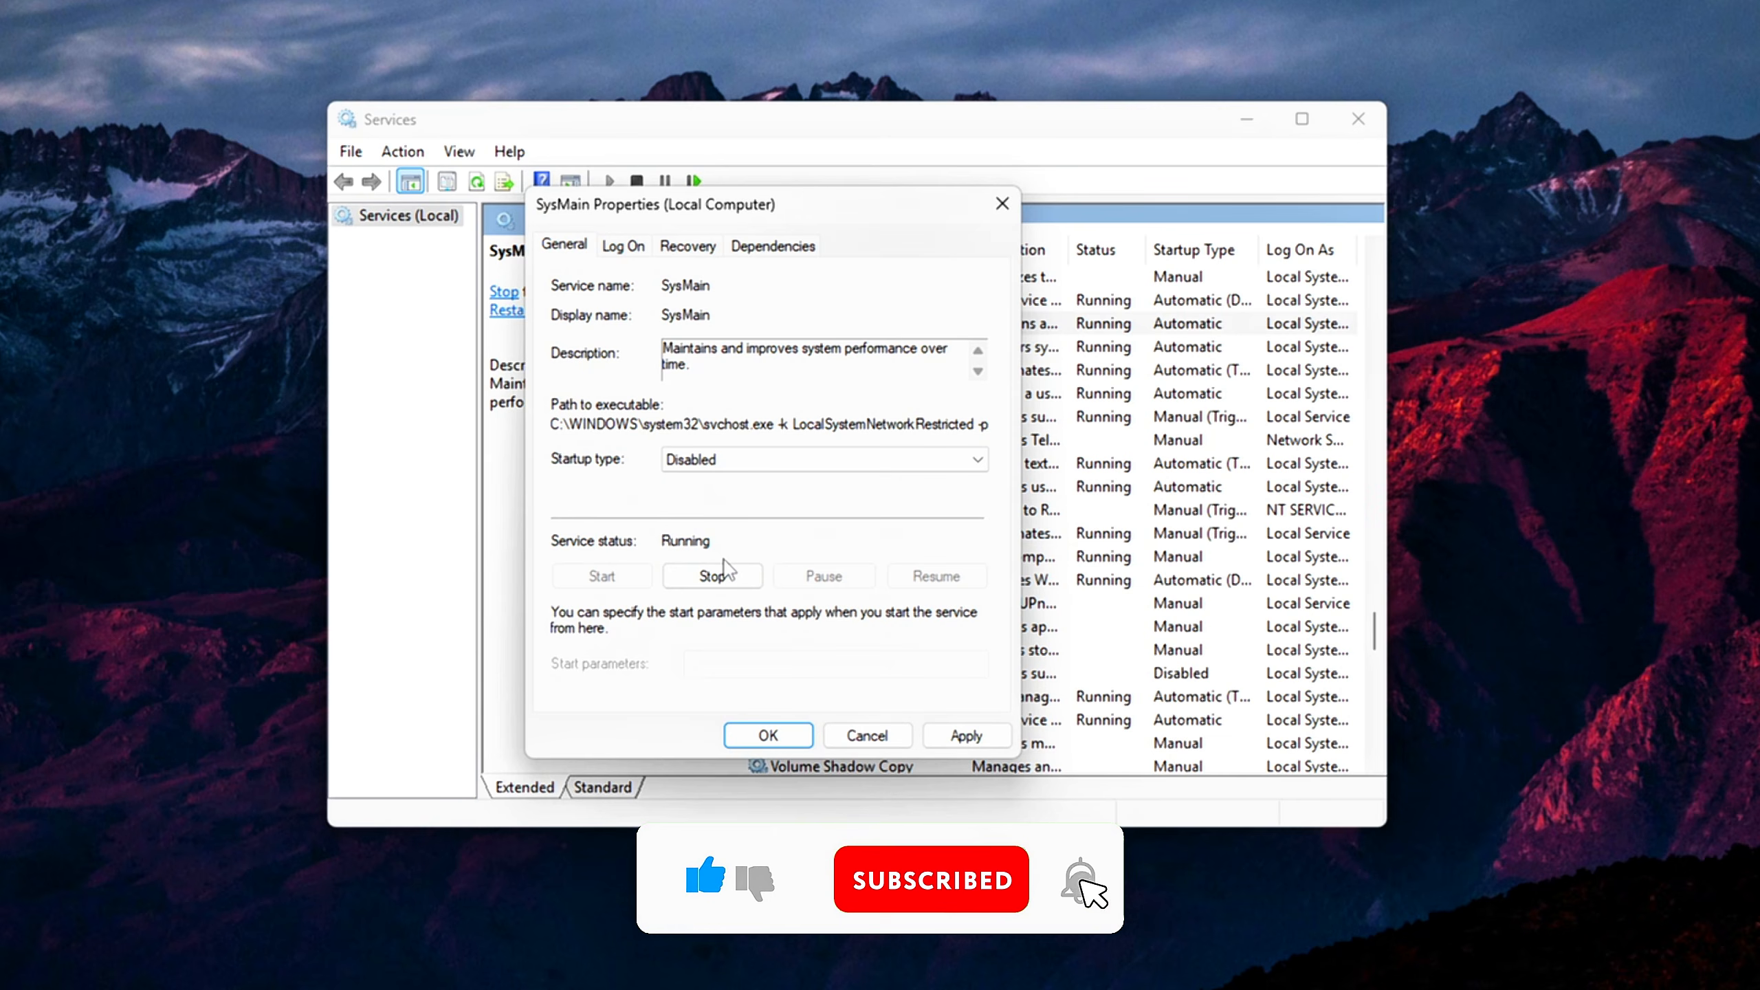
click(713, 579)
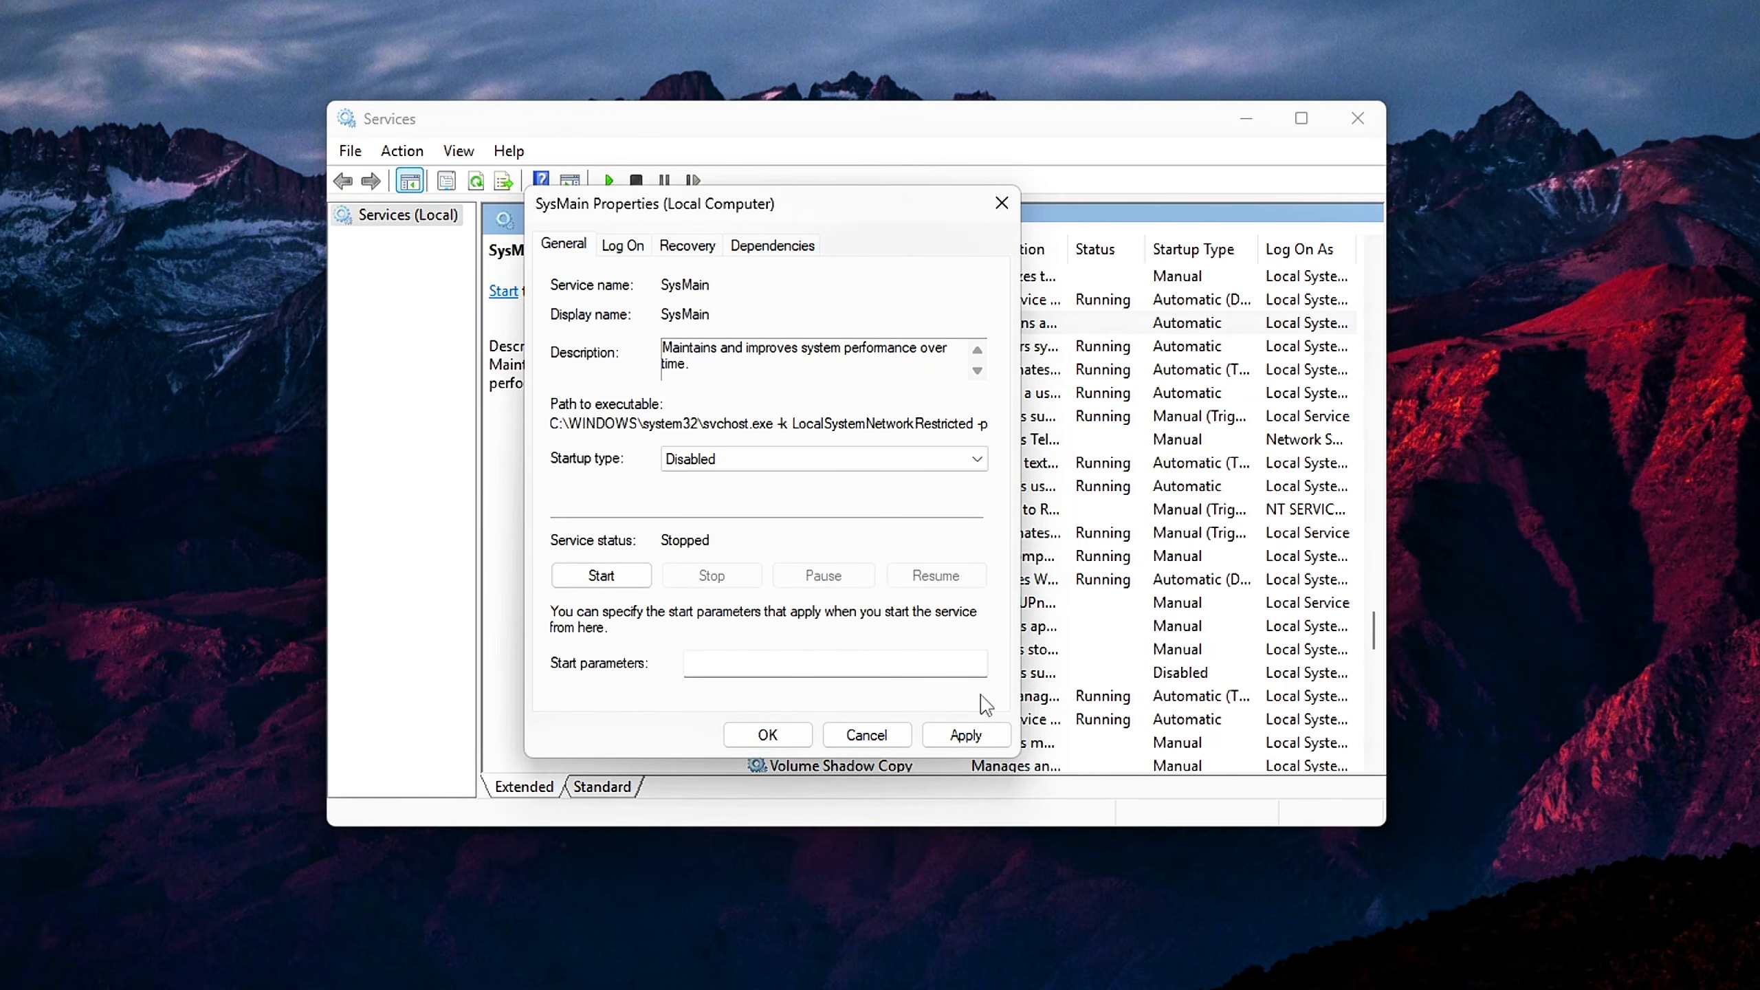
click(801, 743)
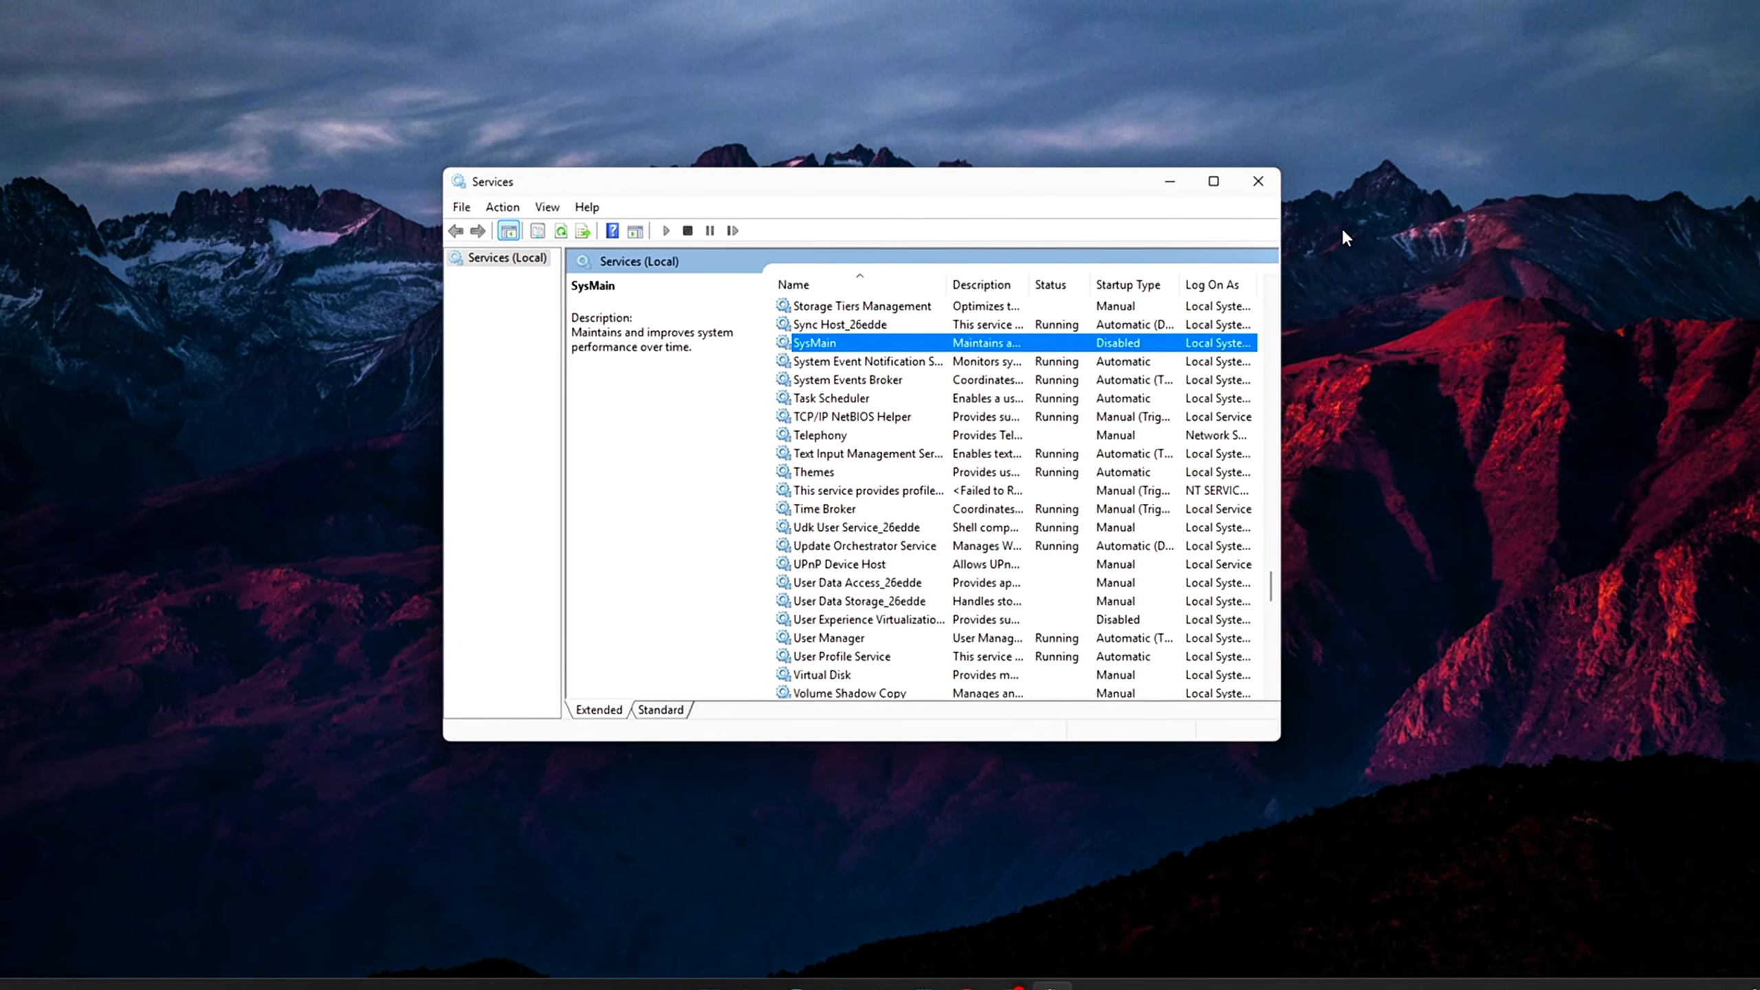
Run regedit and go to the key HKEY_LOCAL_MACHINE\SYSTEM\CurrentControlSet\Control\Session Manager\Memory Management\PrefetchParameters
key(super+r)
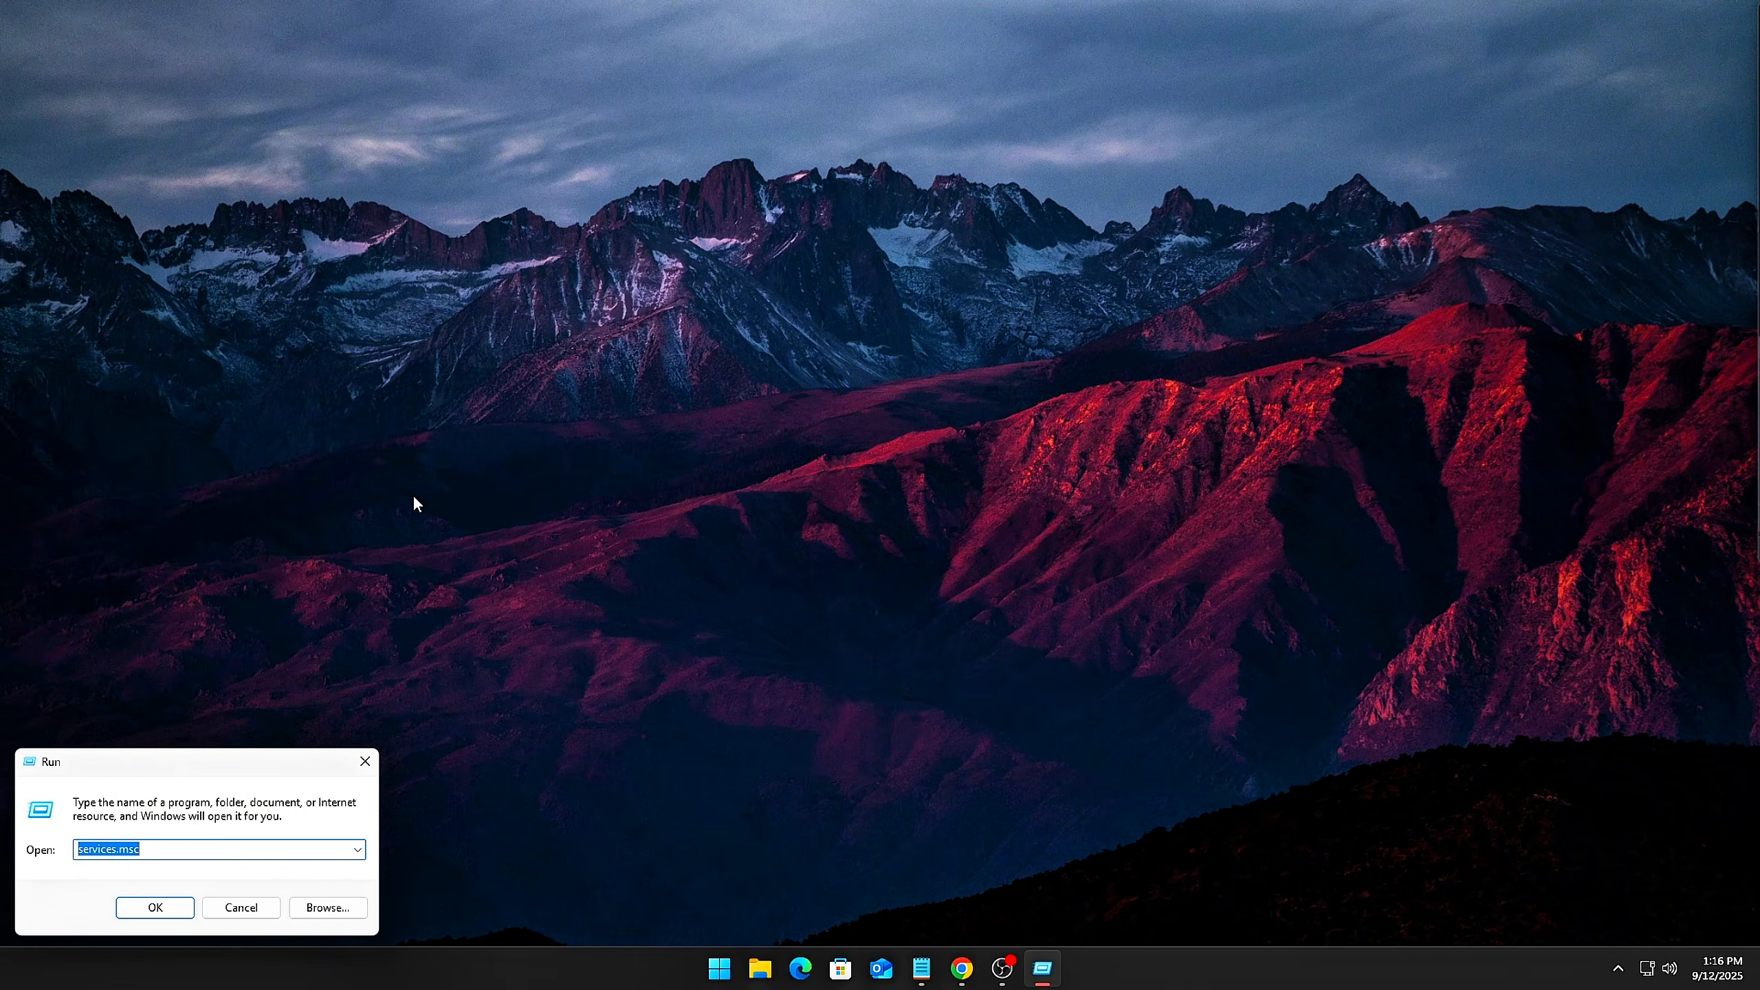
drag(167, 774, 845, 353)
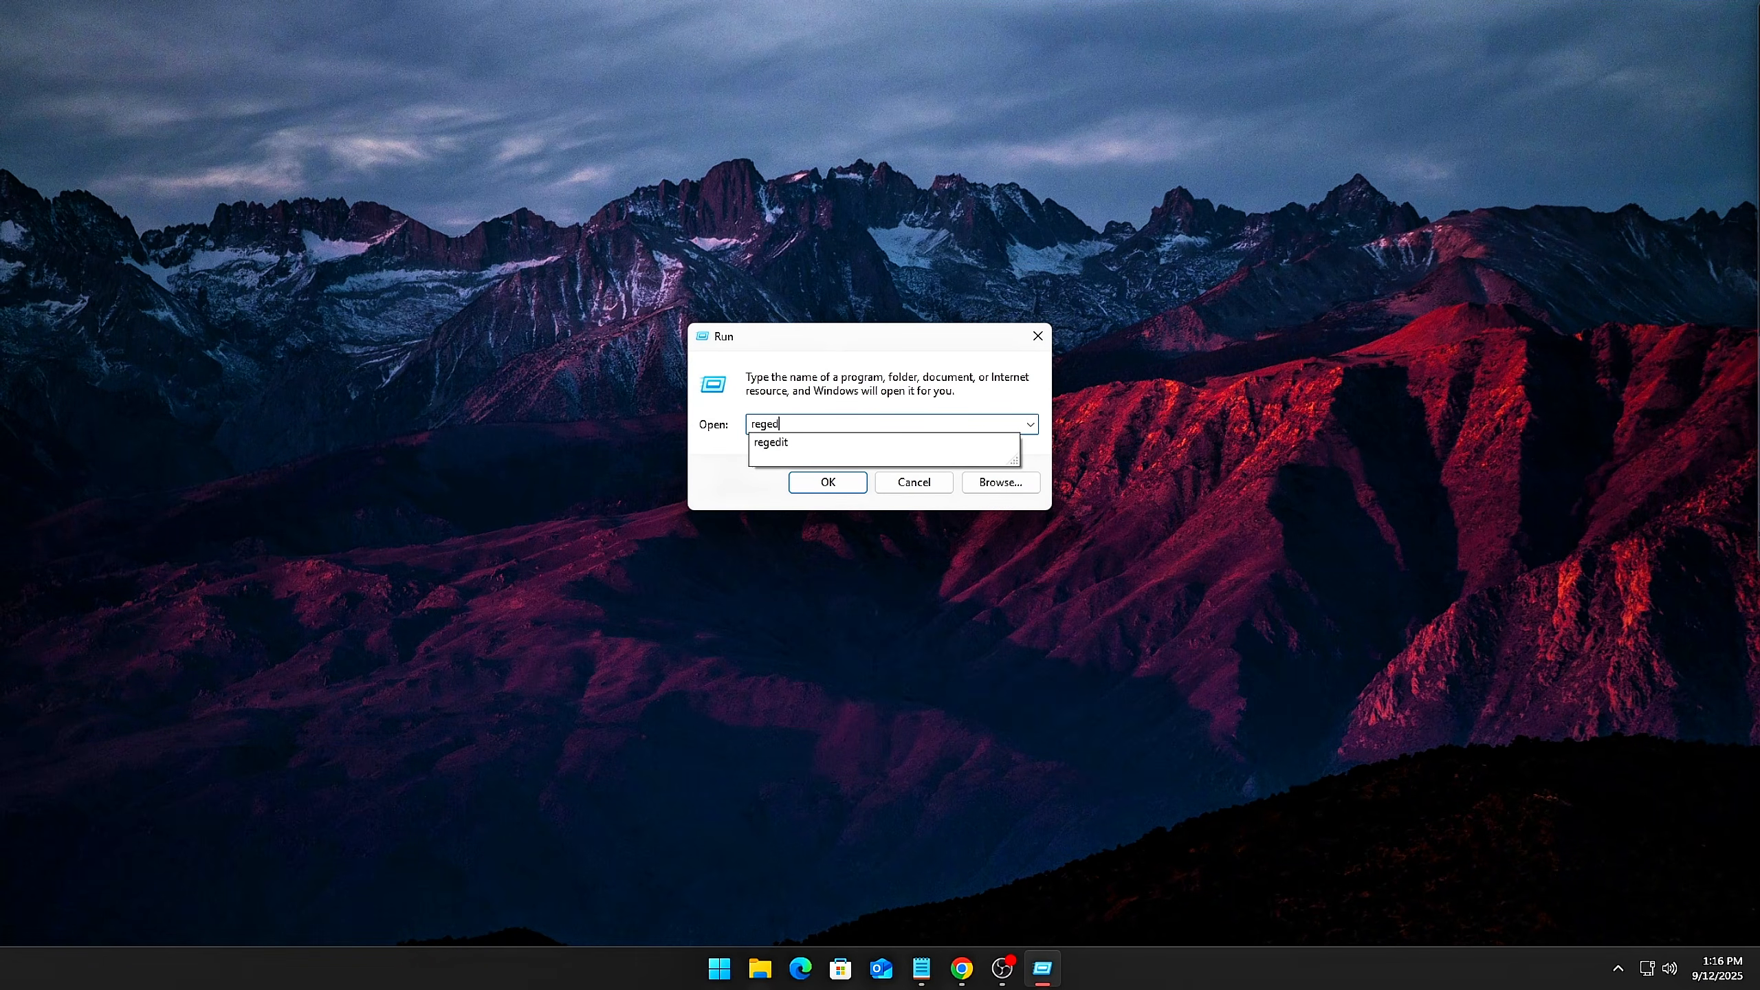
key(Return)
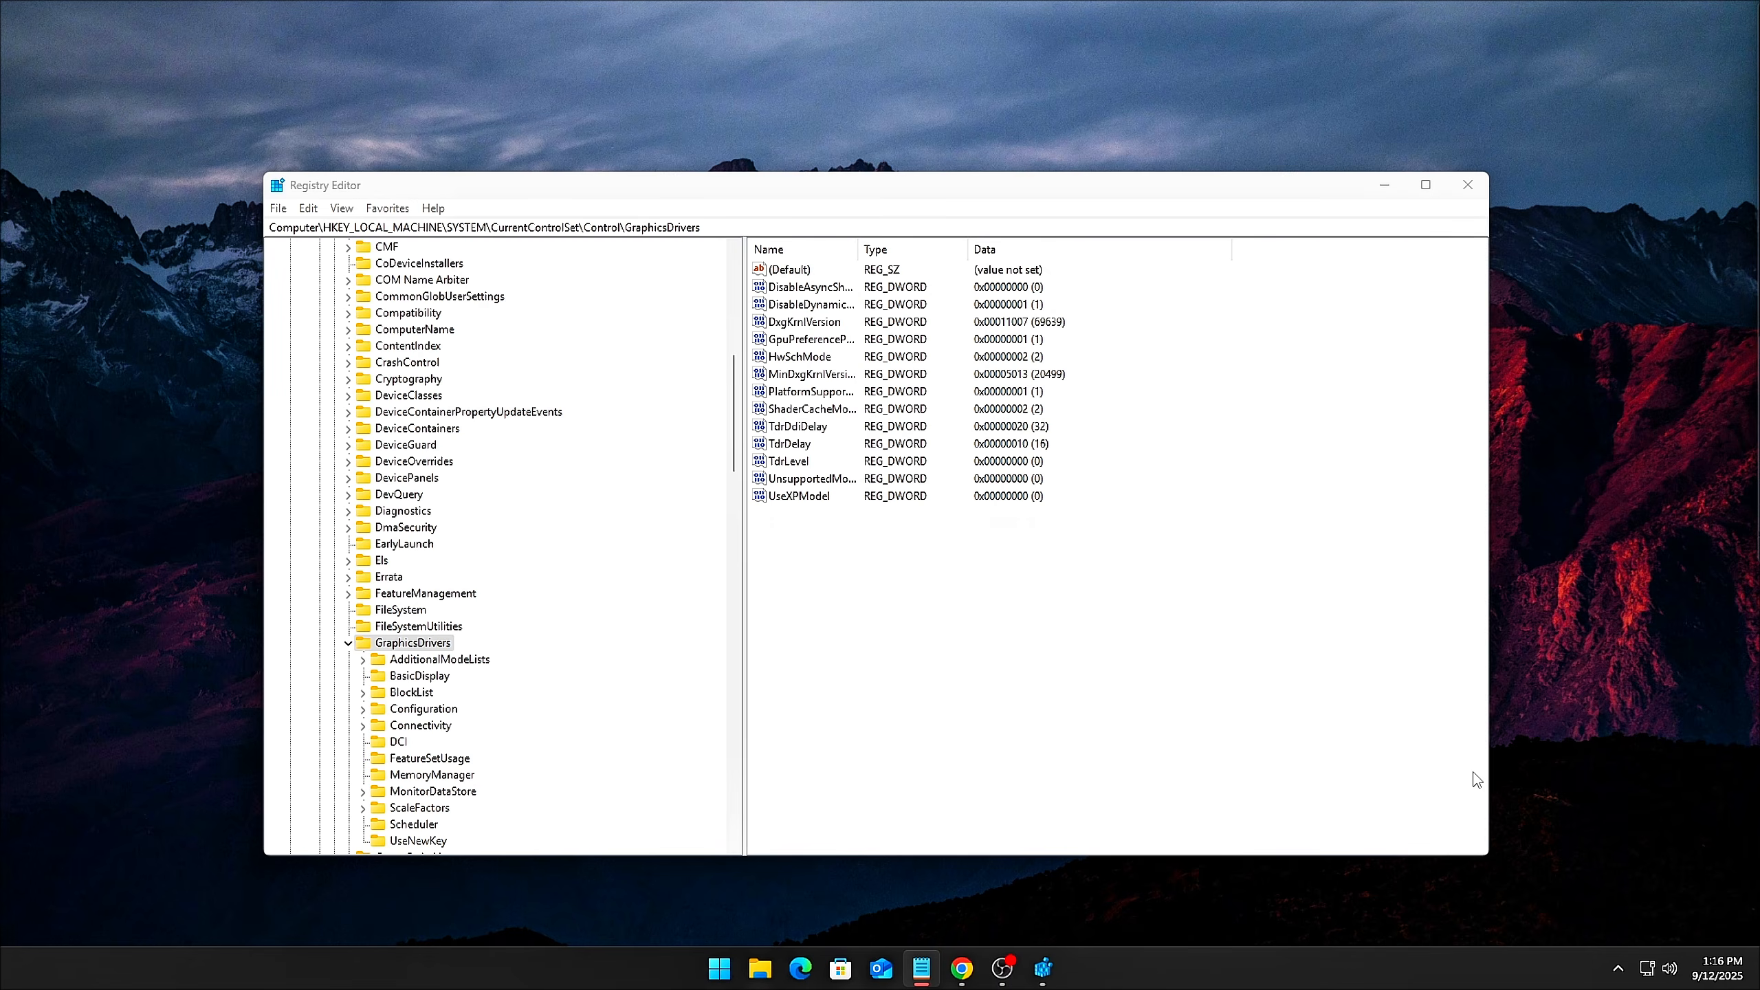
click(1175, 227)
text(HKEY_LOCAL_MACHINE\SYSTEM\CurrentControlSet\Control\Session Manager\Memory Management\PrefetchParameters)
key(Return)
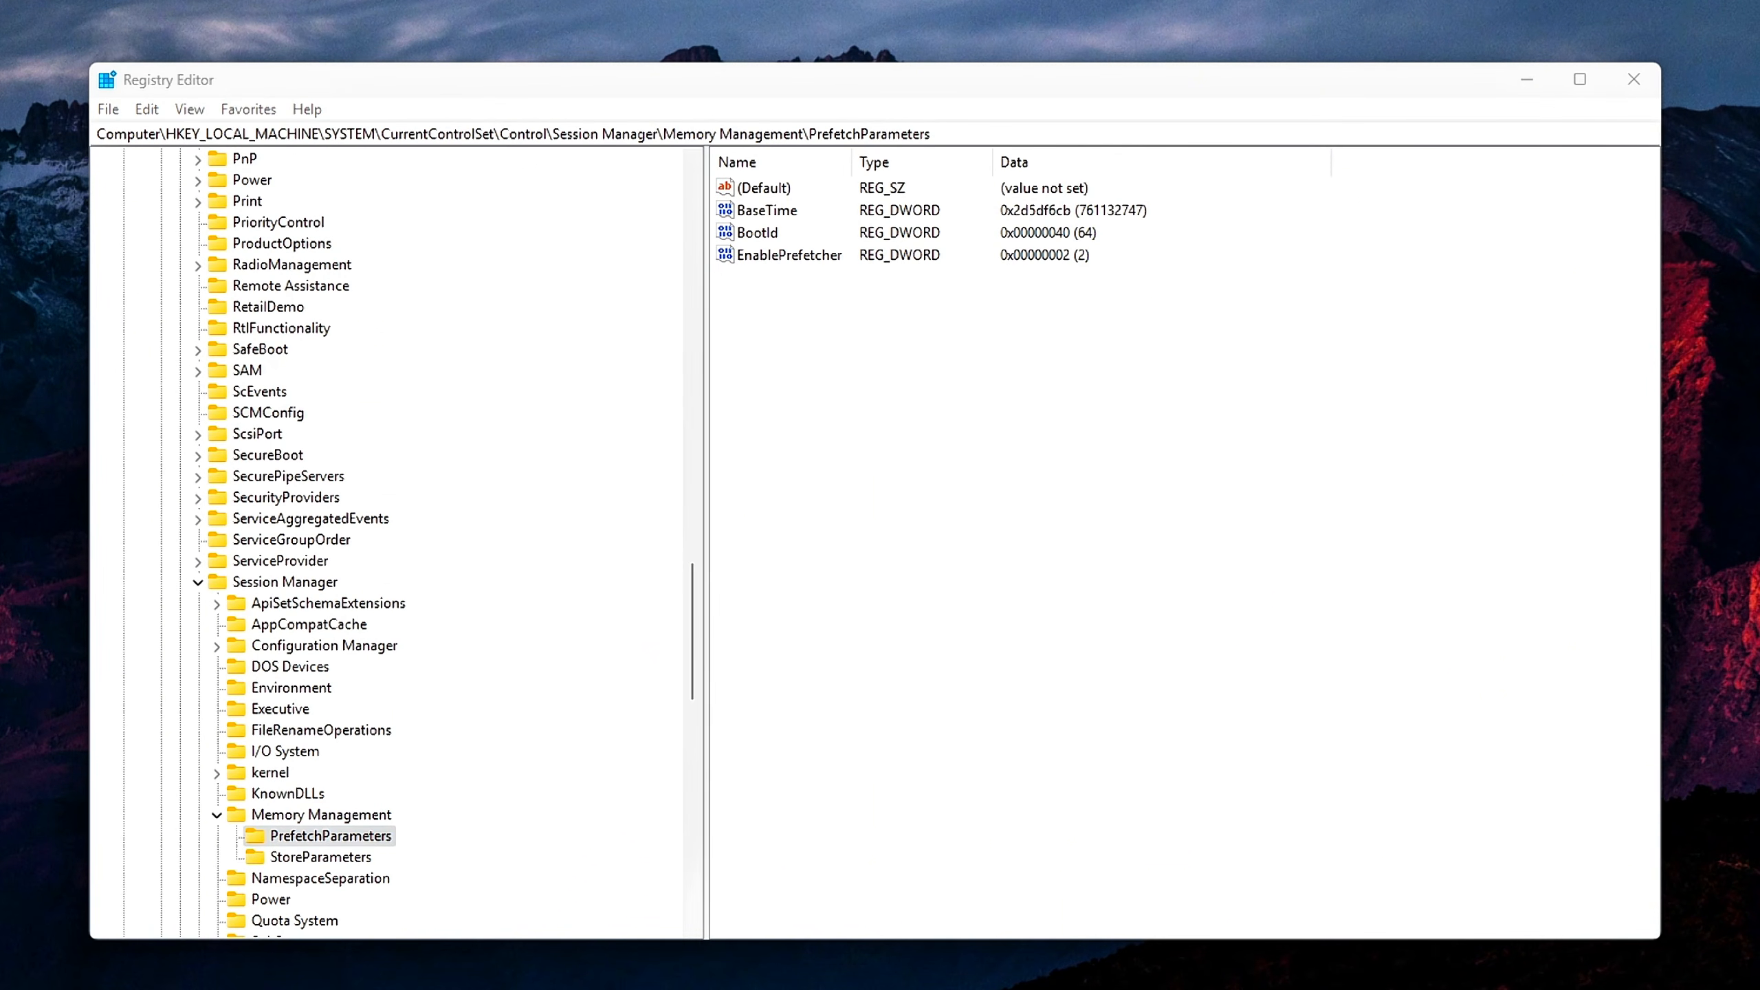
Set the value data of EnablePrefetcher to 0 in the PrefetchParameters key
double_click(771, 254)
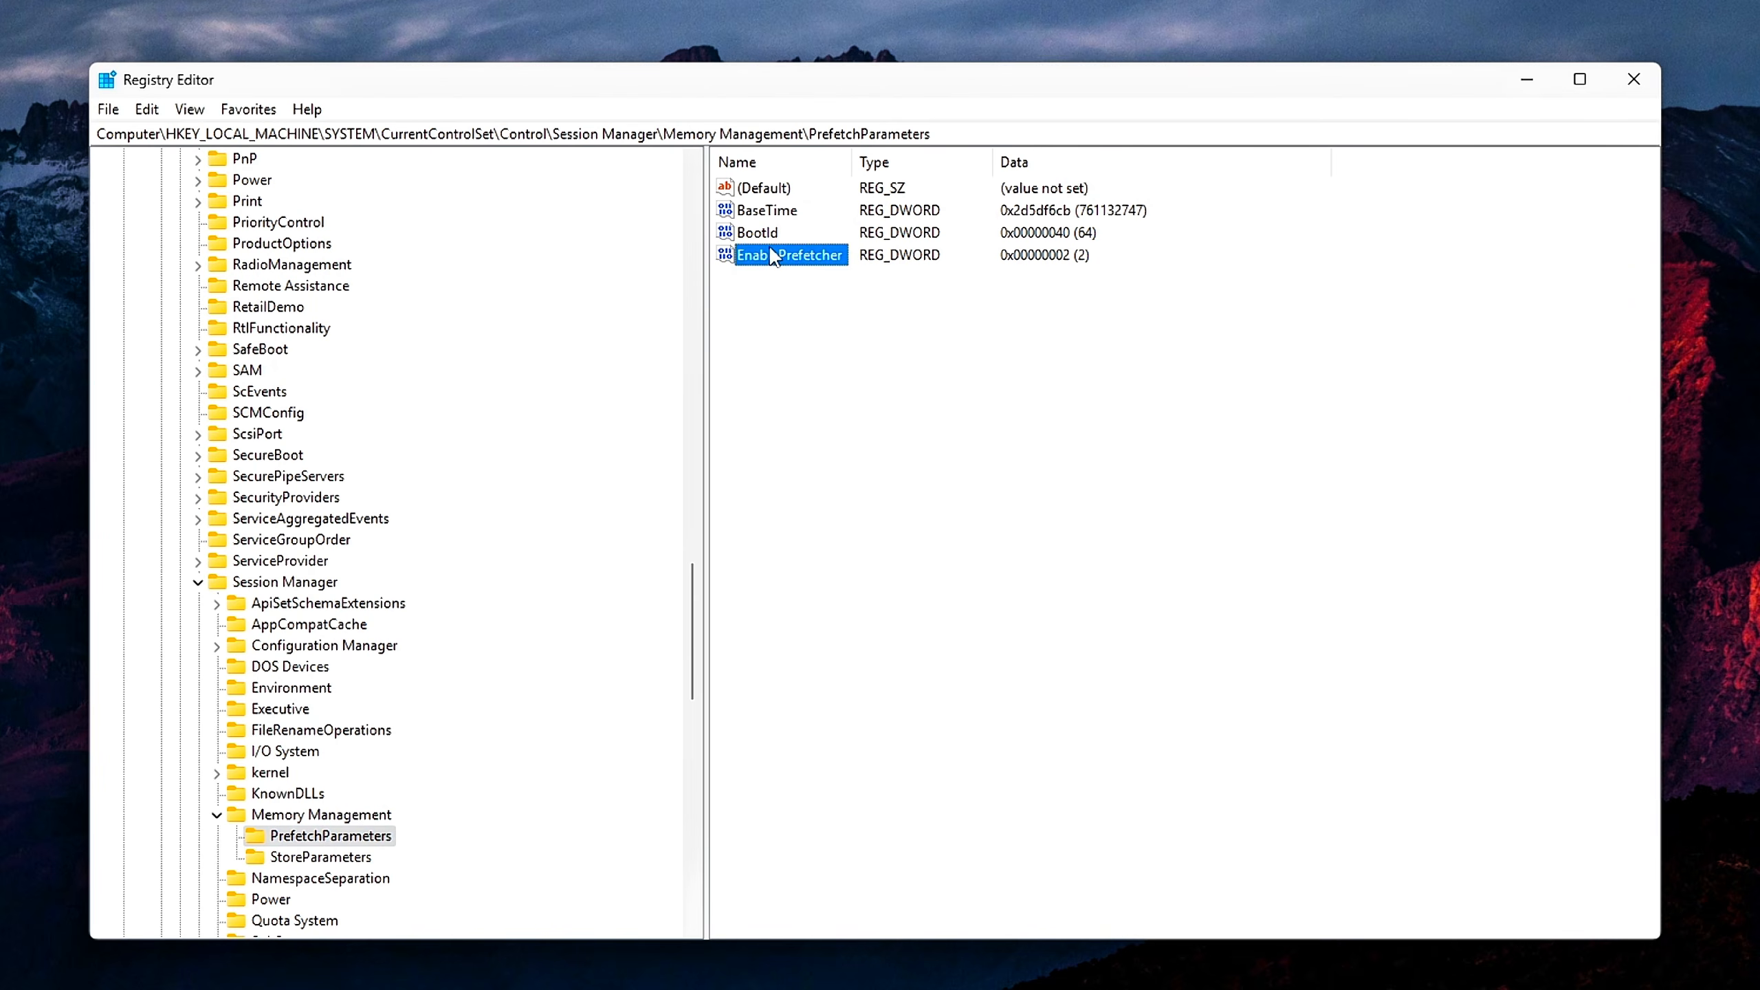
drag(383, 183, 942, 325)
text(0)
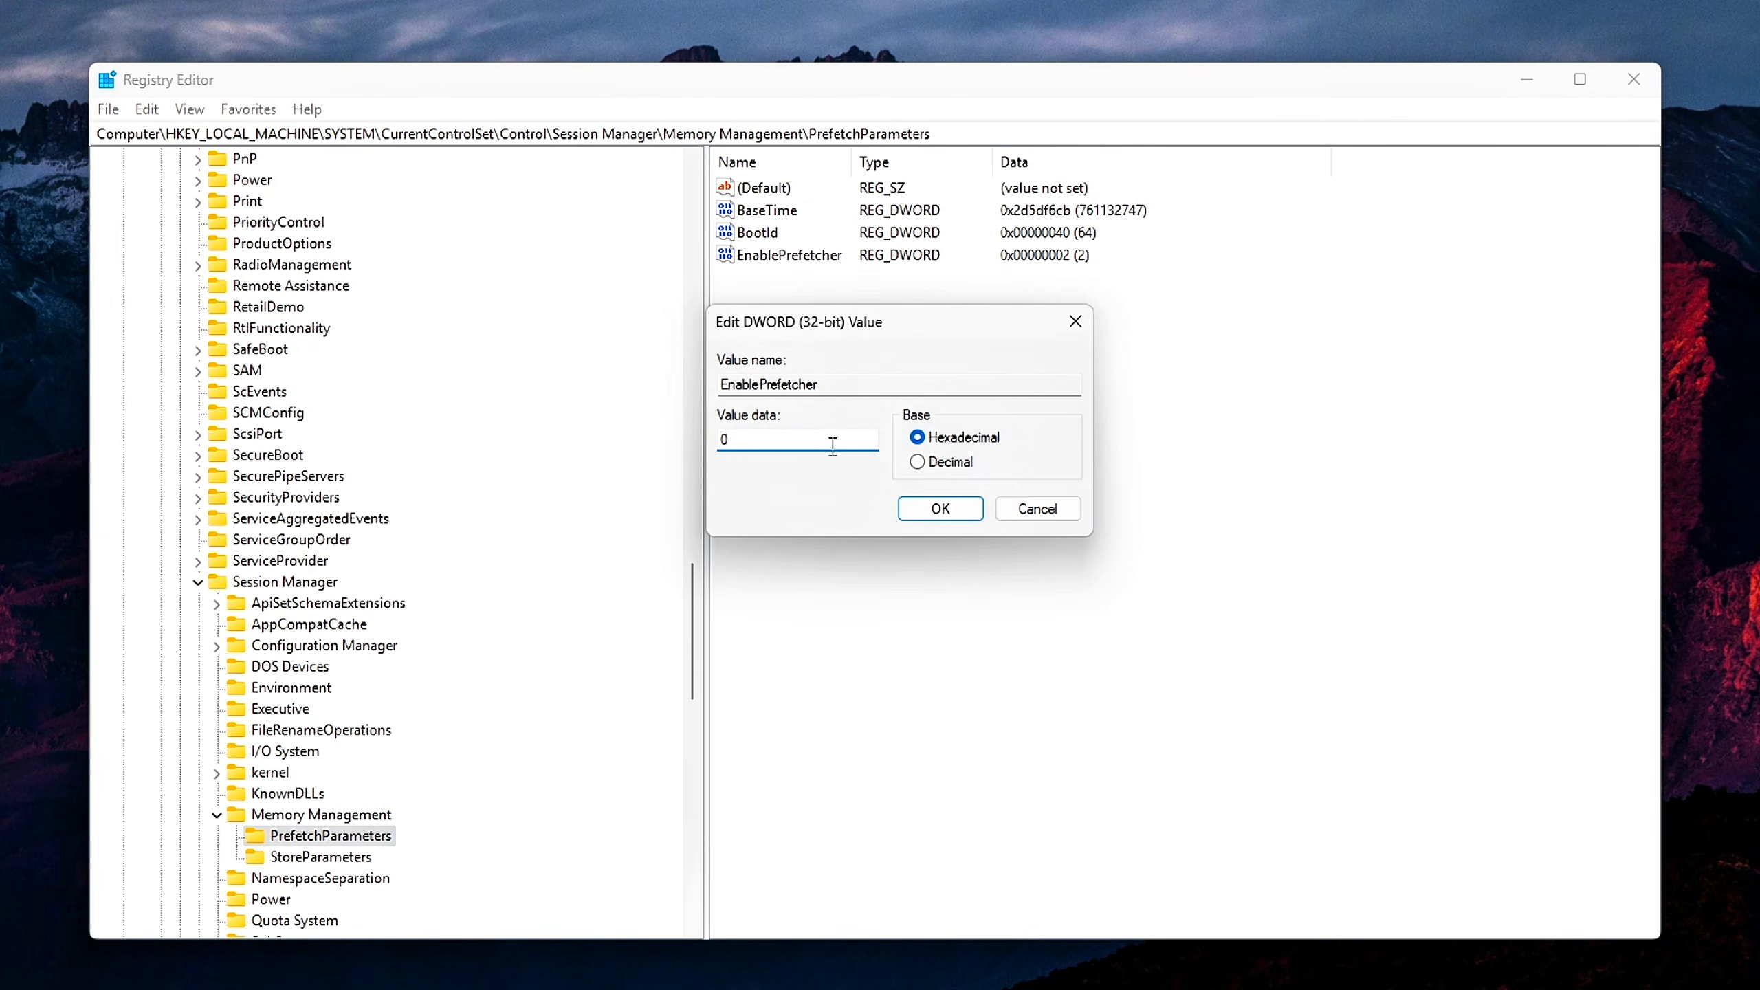
click(932, 511)
Create a DWORD (32-bit) value named EnableSuperfetch in the PrefetchParameters key and confirm its value data as 0
right_click(949, 468)
mouse_move(1040, 480)
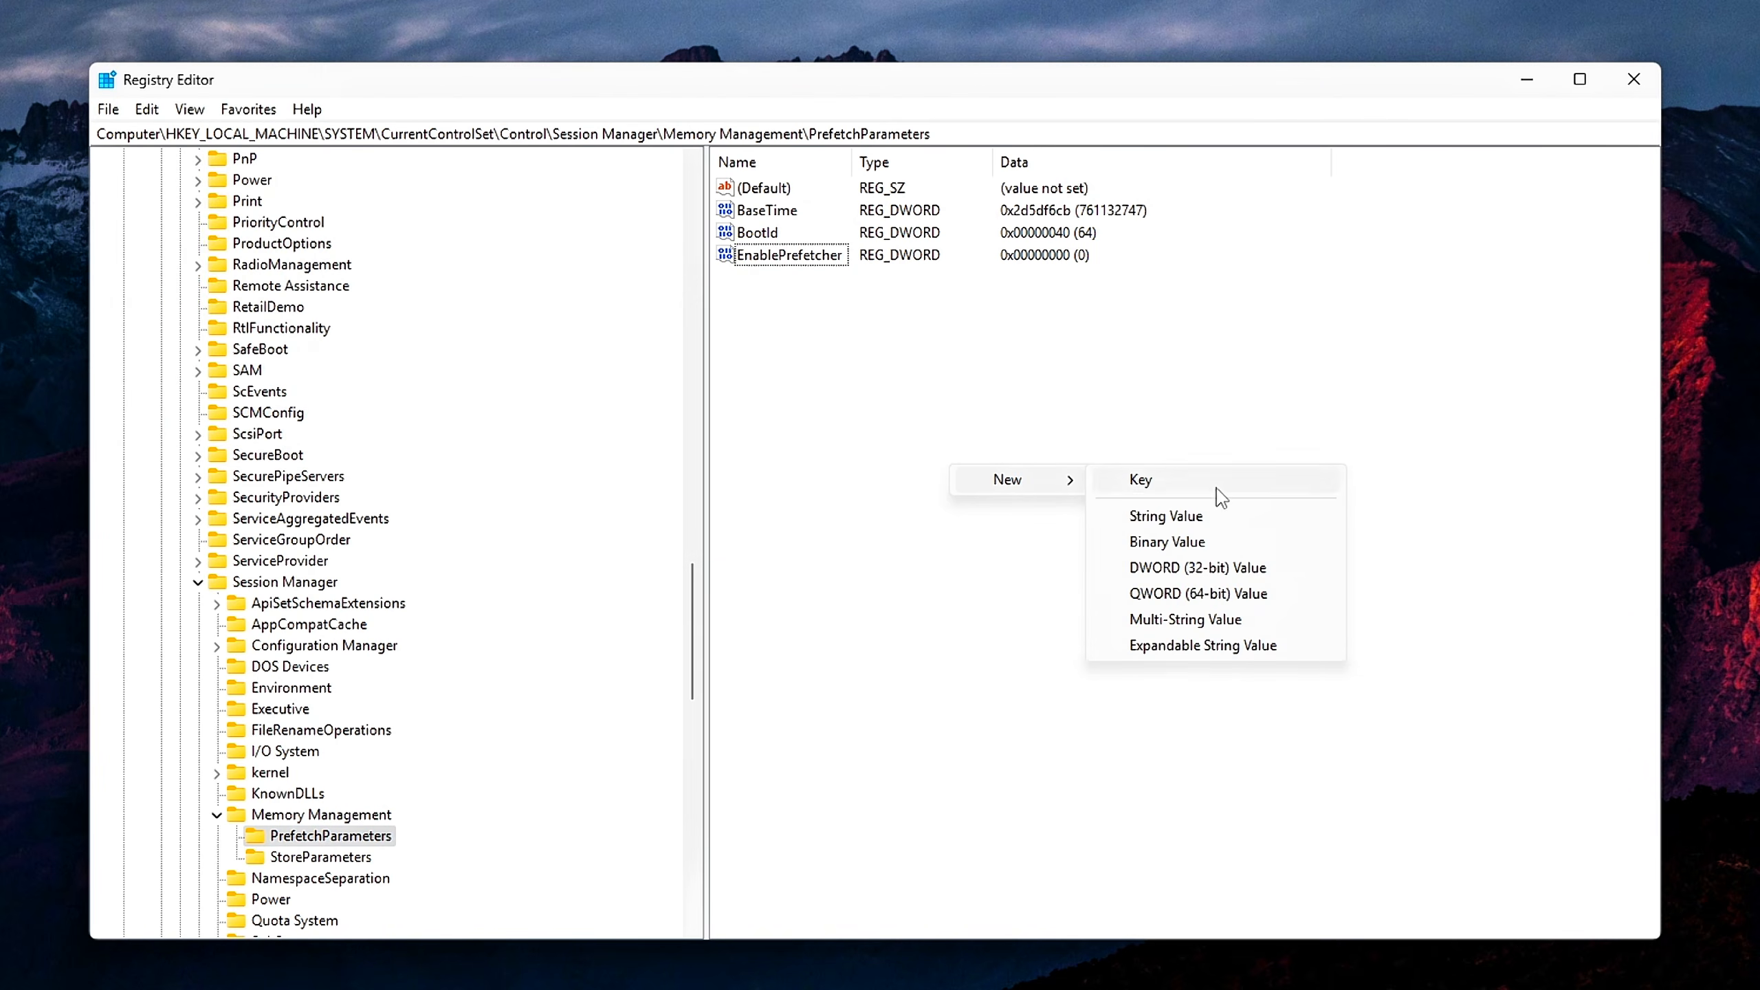
click(1205, 569)
text(EnableSuperfetch)
key(Return)
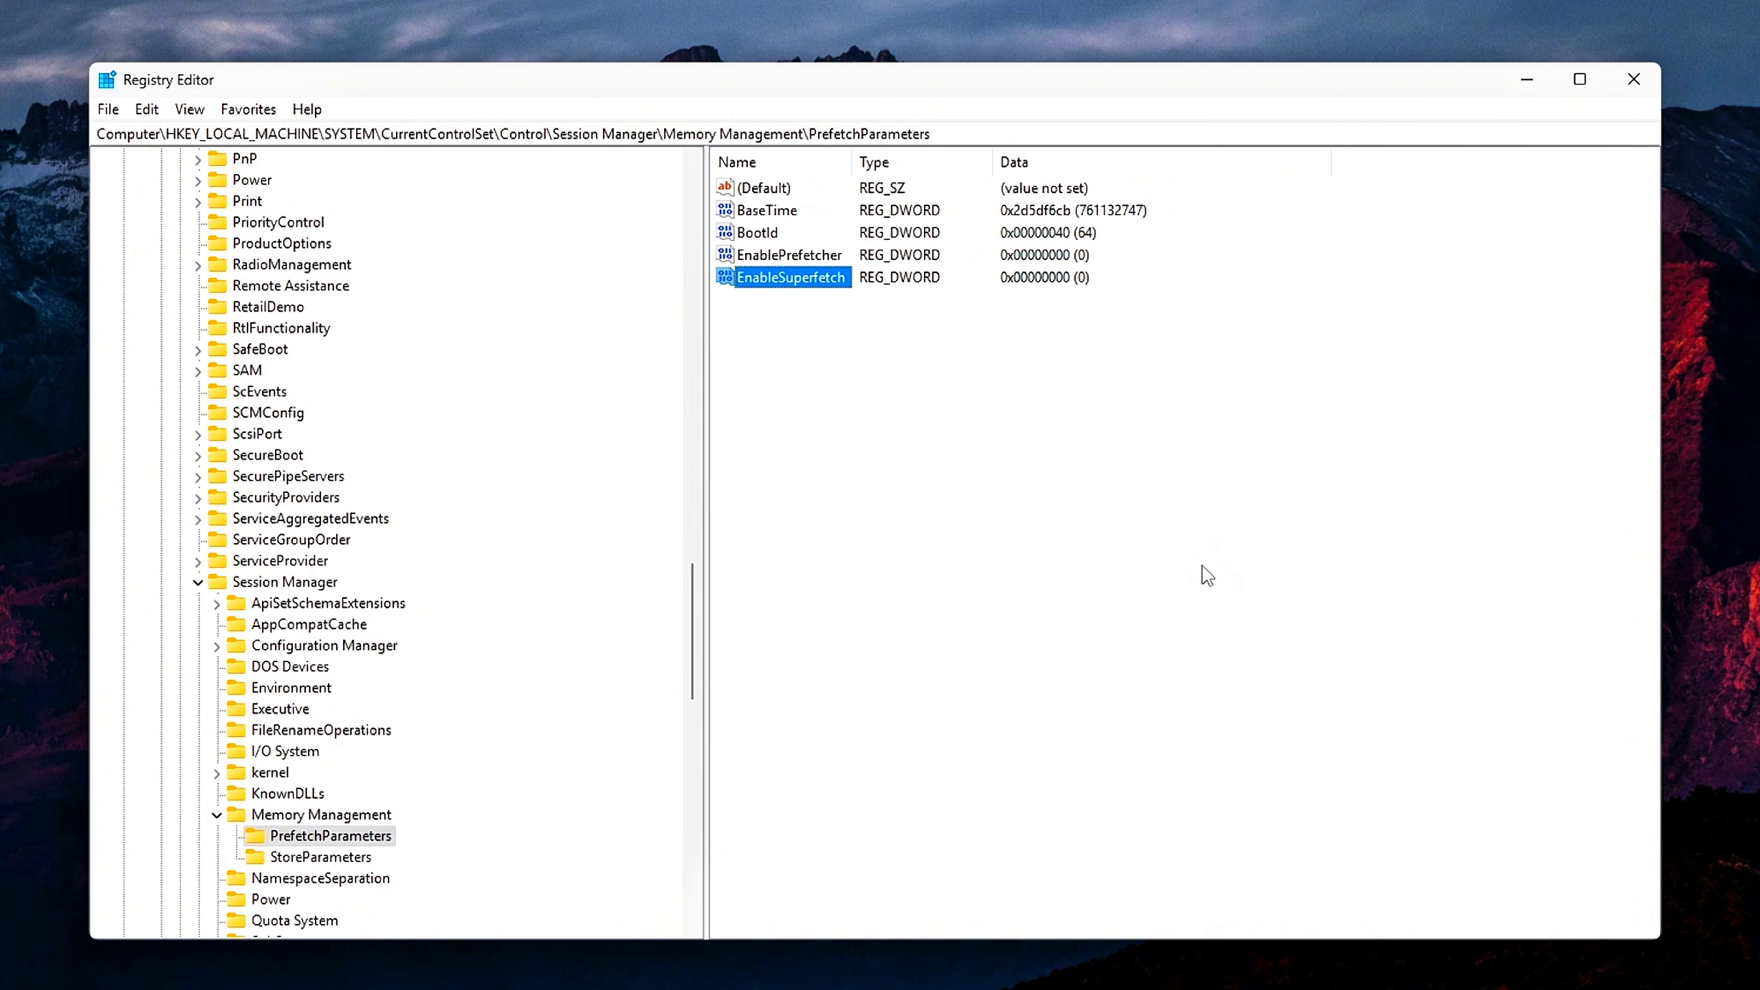
key(Return)
drag(346, 184, 998, 361)
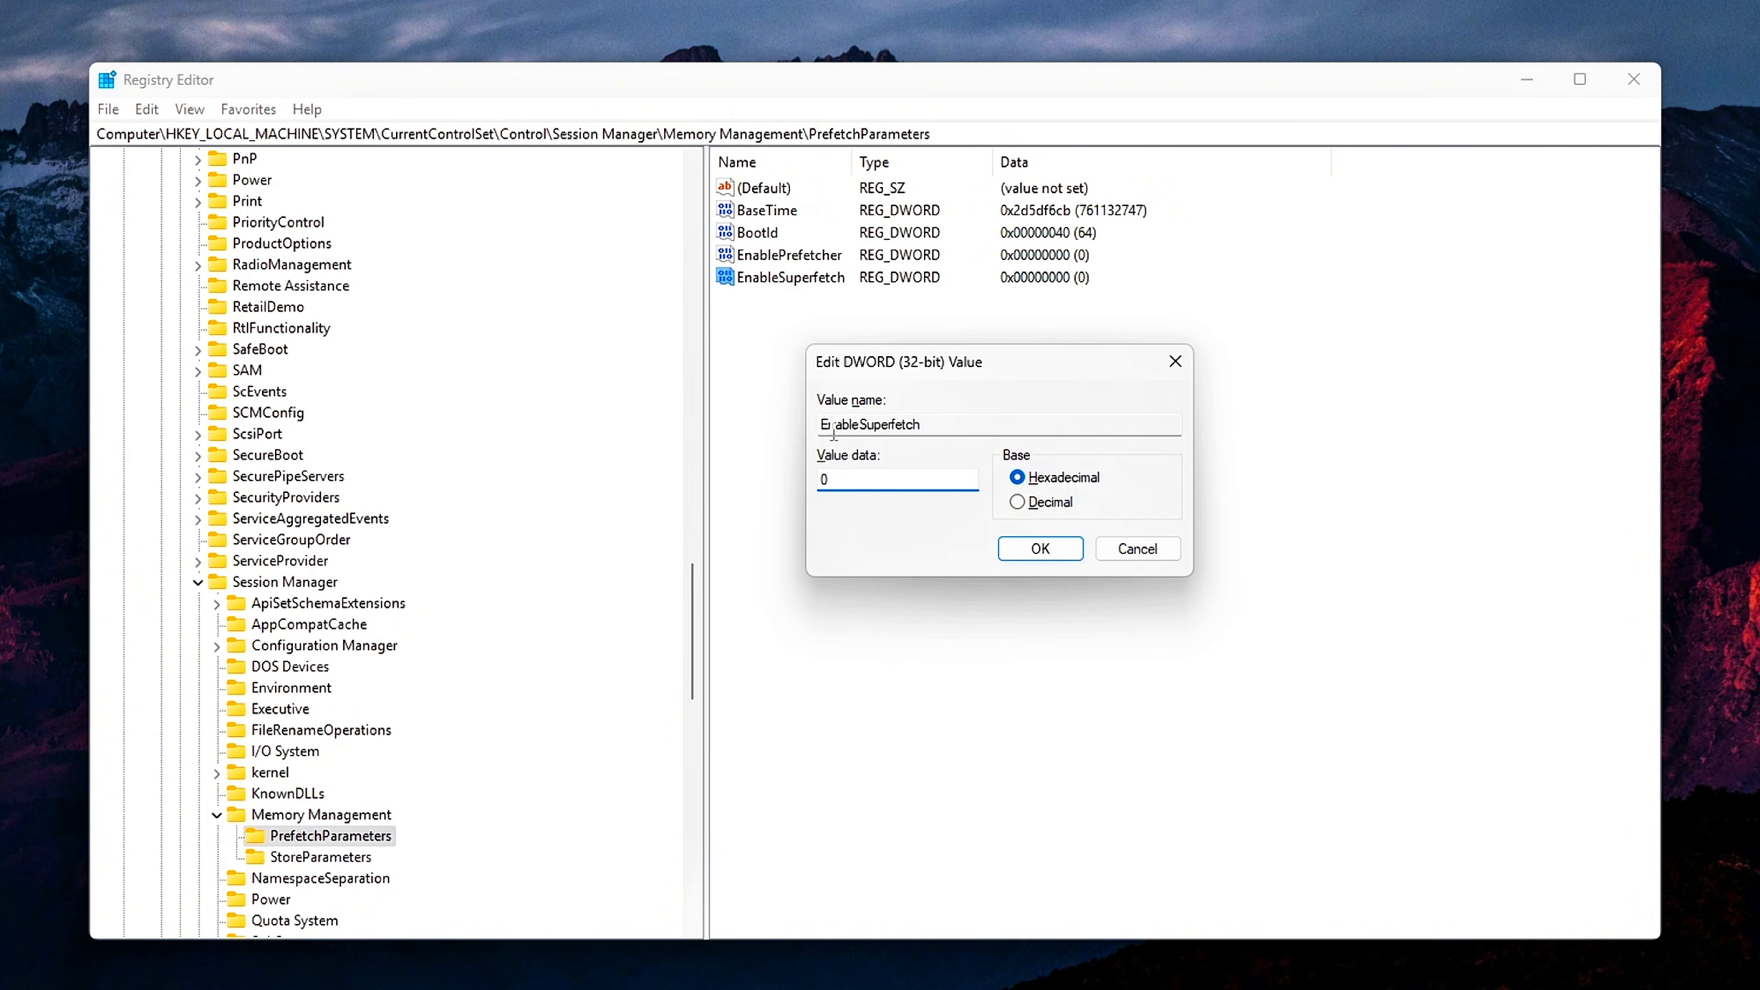
click(1041, 549)
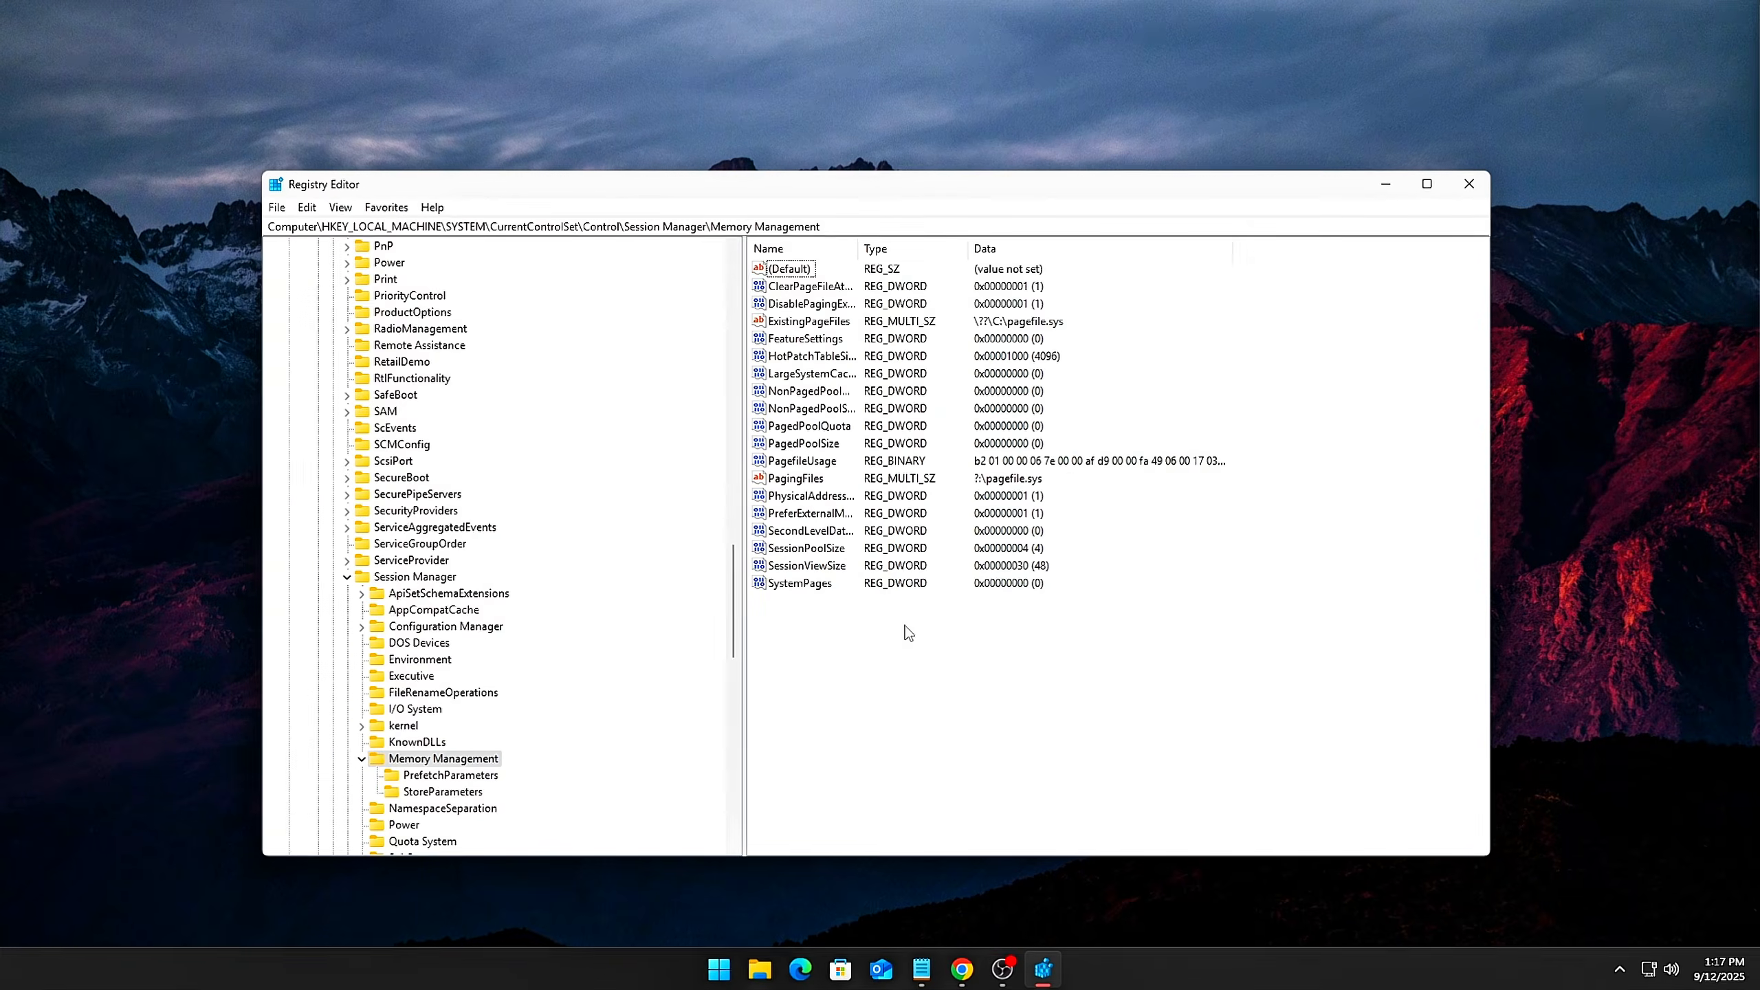
Edit DisablePagingExecutive in the Memory Management key and confirm its value data as 1
click(810, 301)
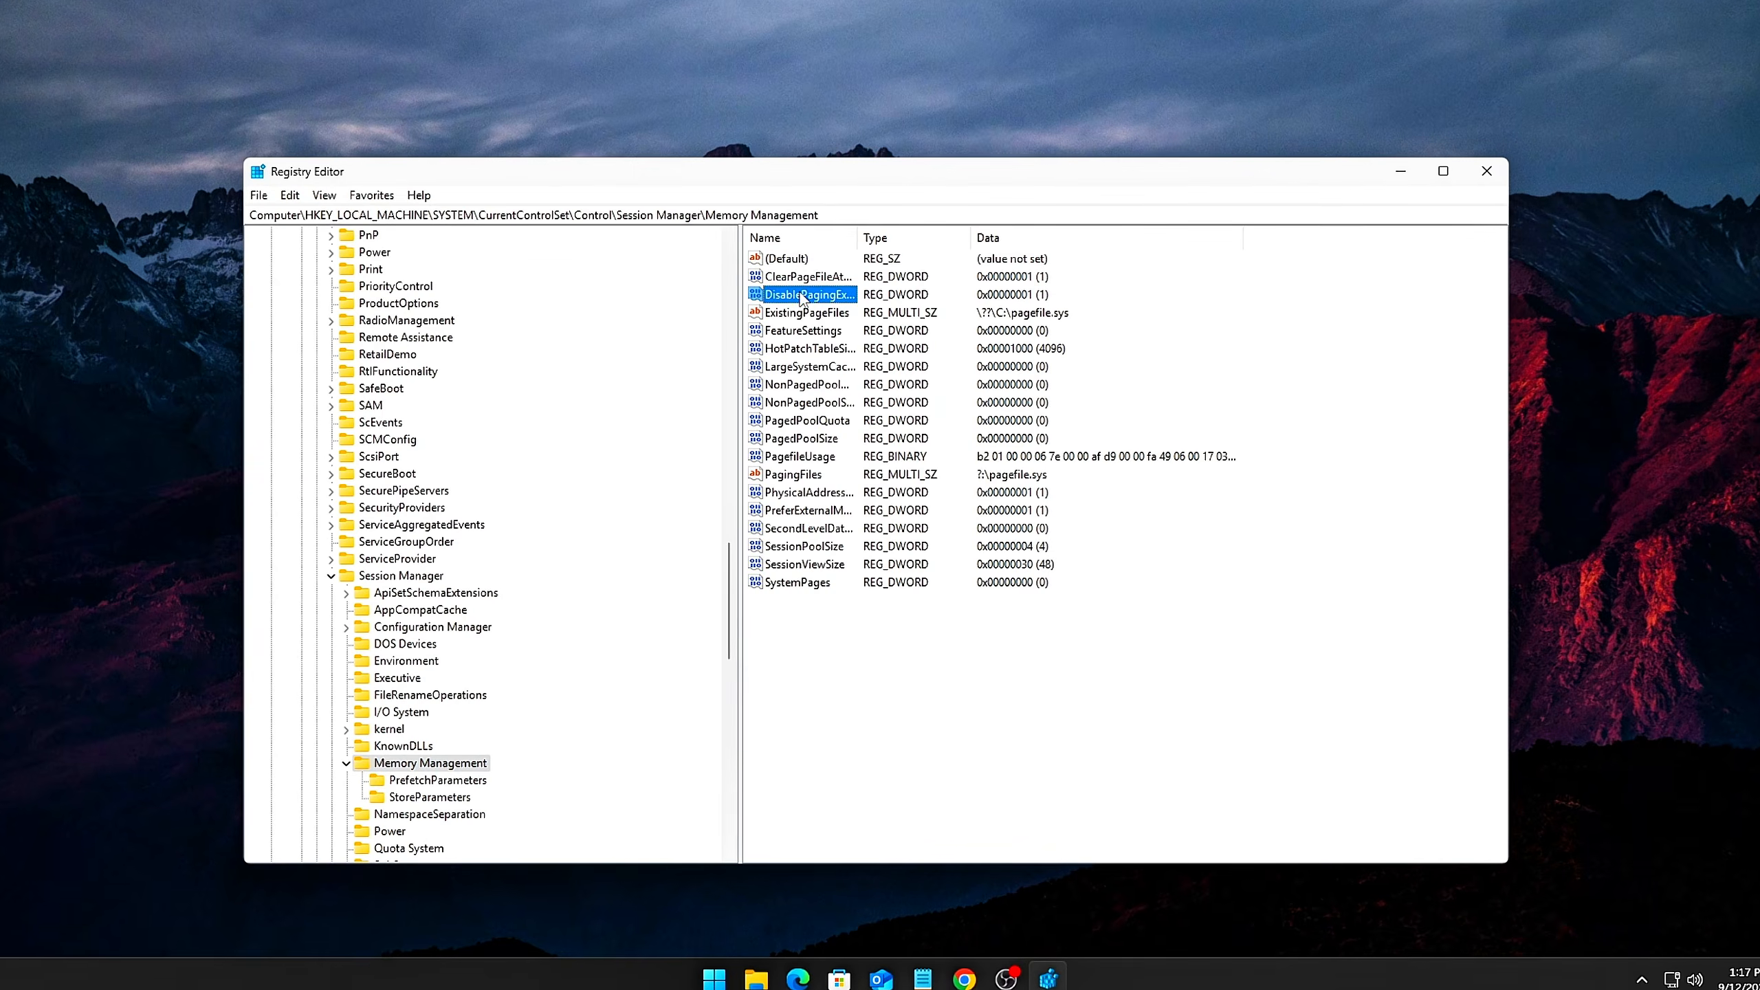
double_click(811, 301)
drag(398, 251, 894, 443)
click(895, 537)
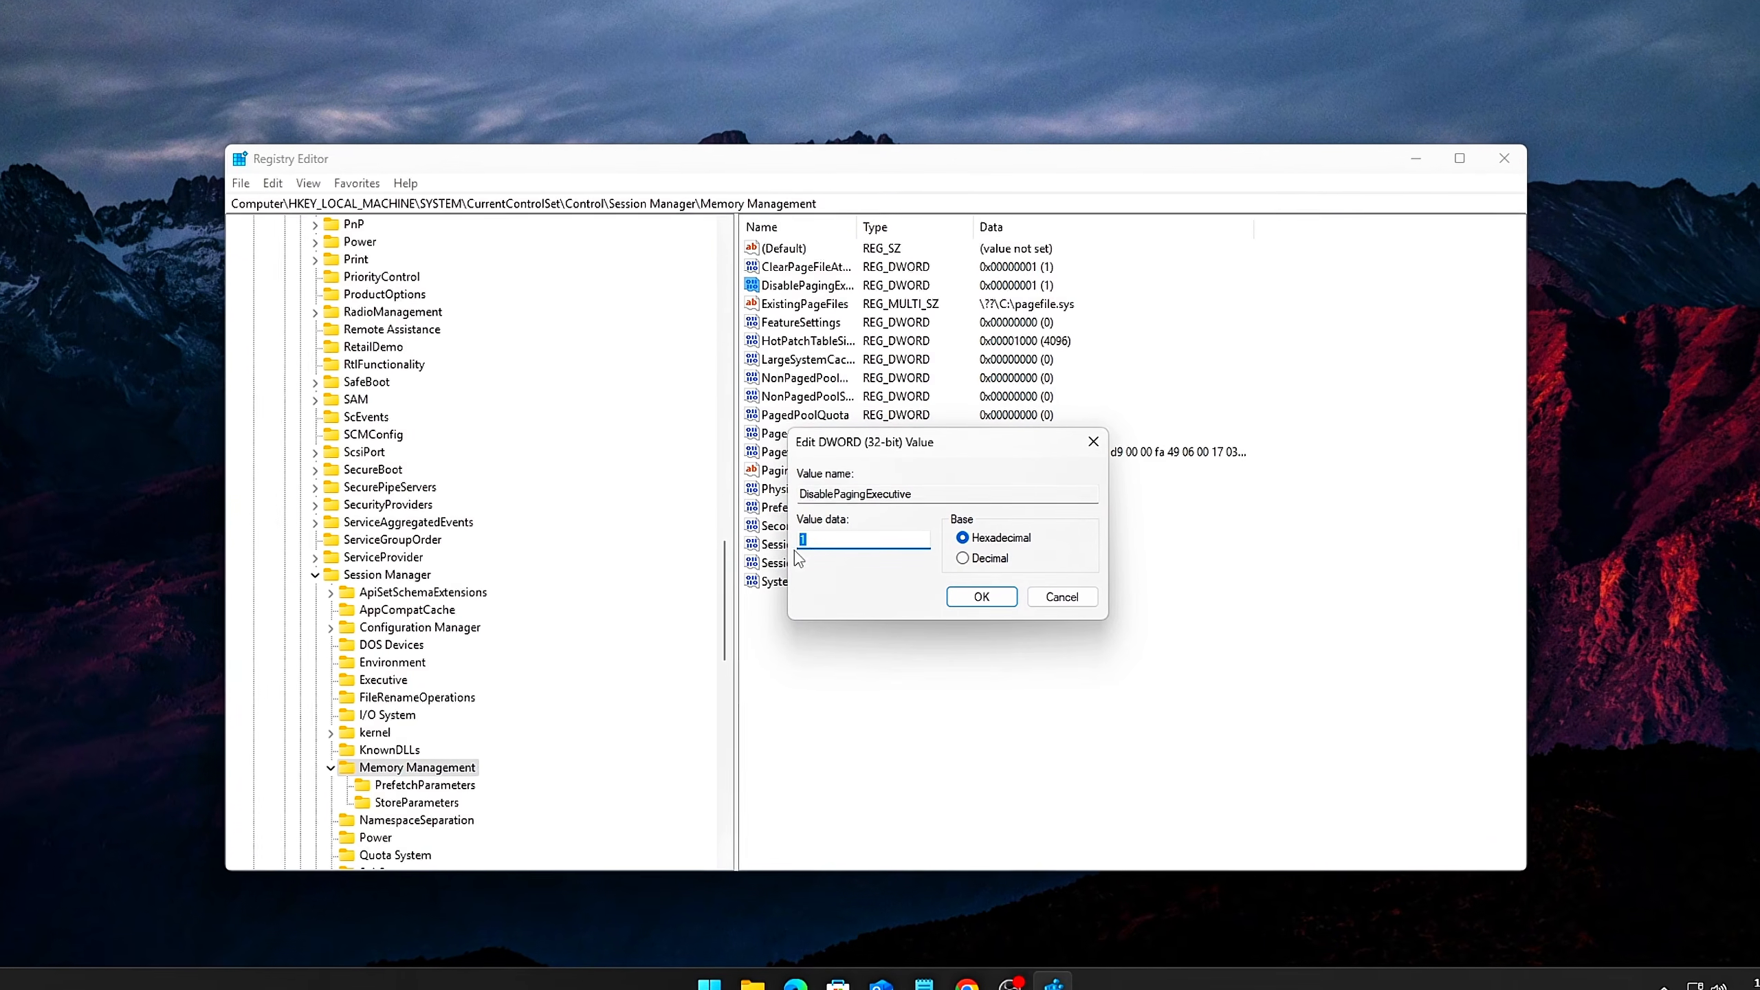
click(982, 596)
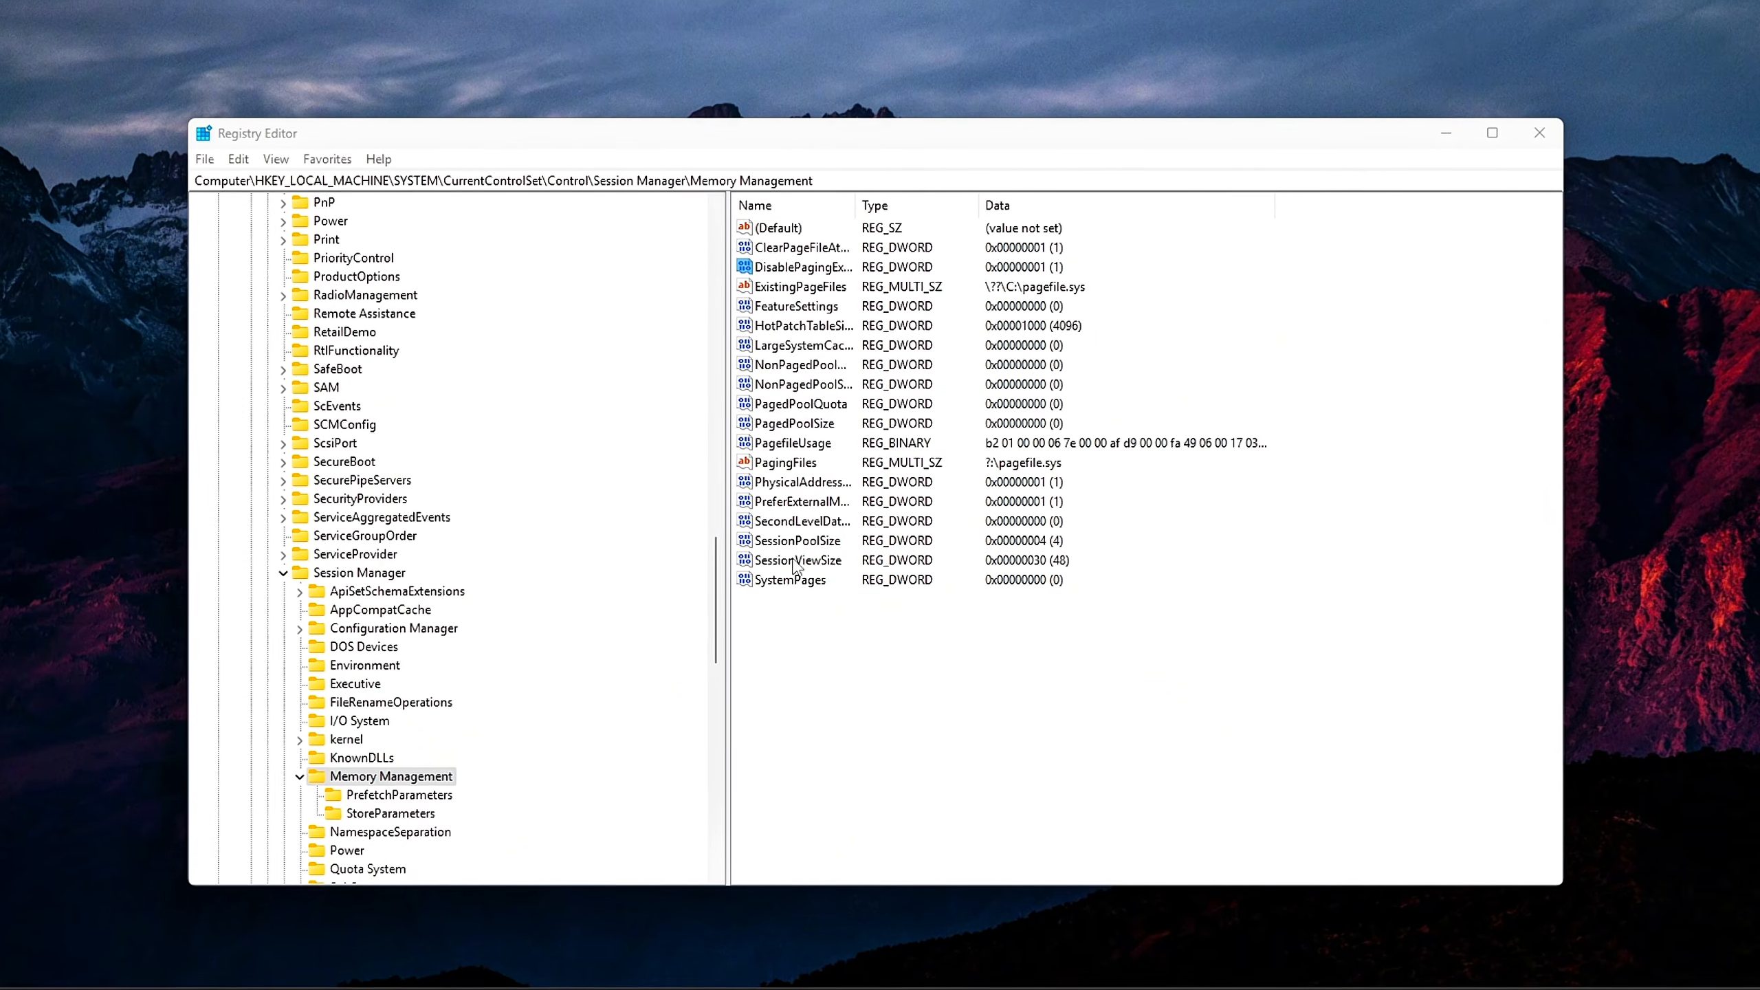
Edit LargeSystemCache in the Memory Management key and confirm its value data as 0
double_click(797, 344)
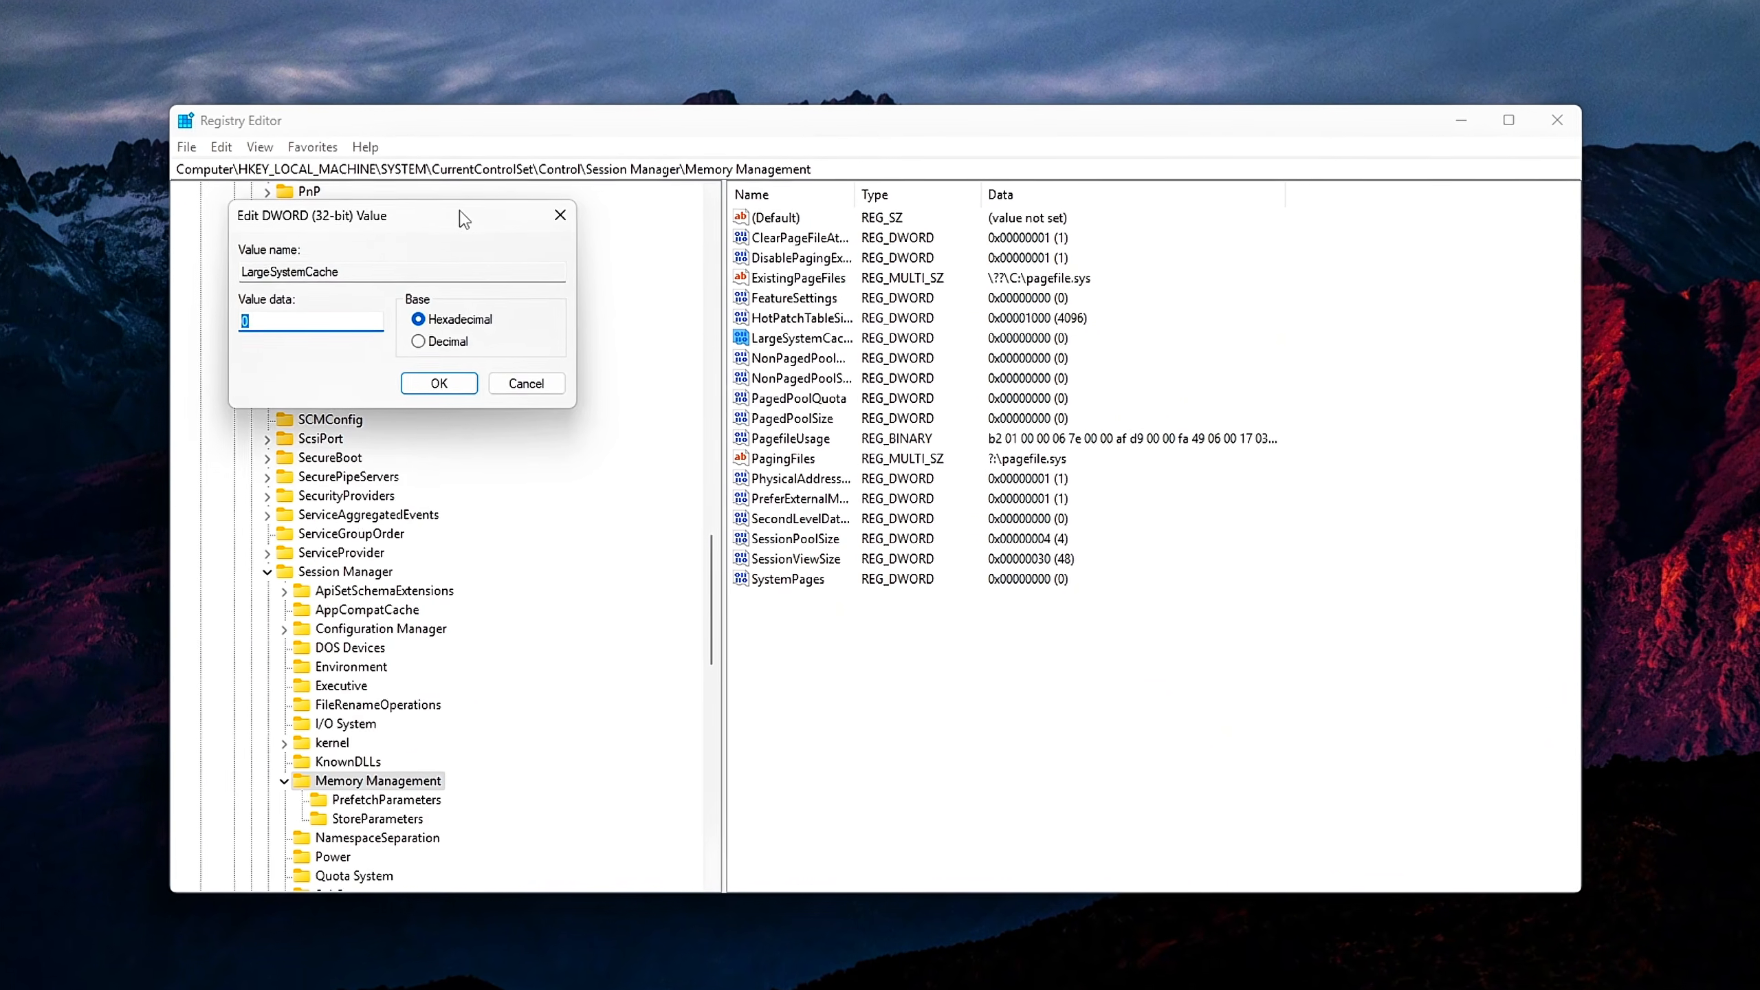
drag(415, 228, 886, 443)
click(859, 609)
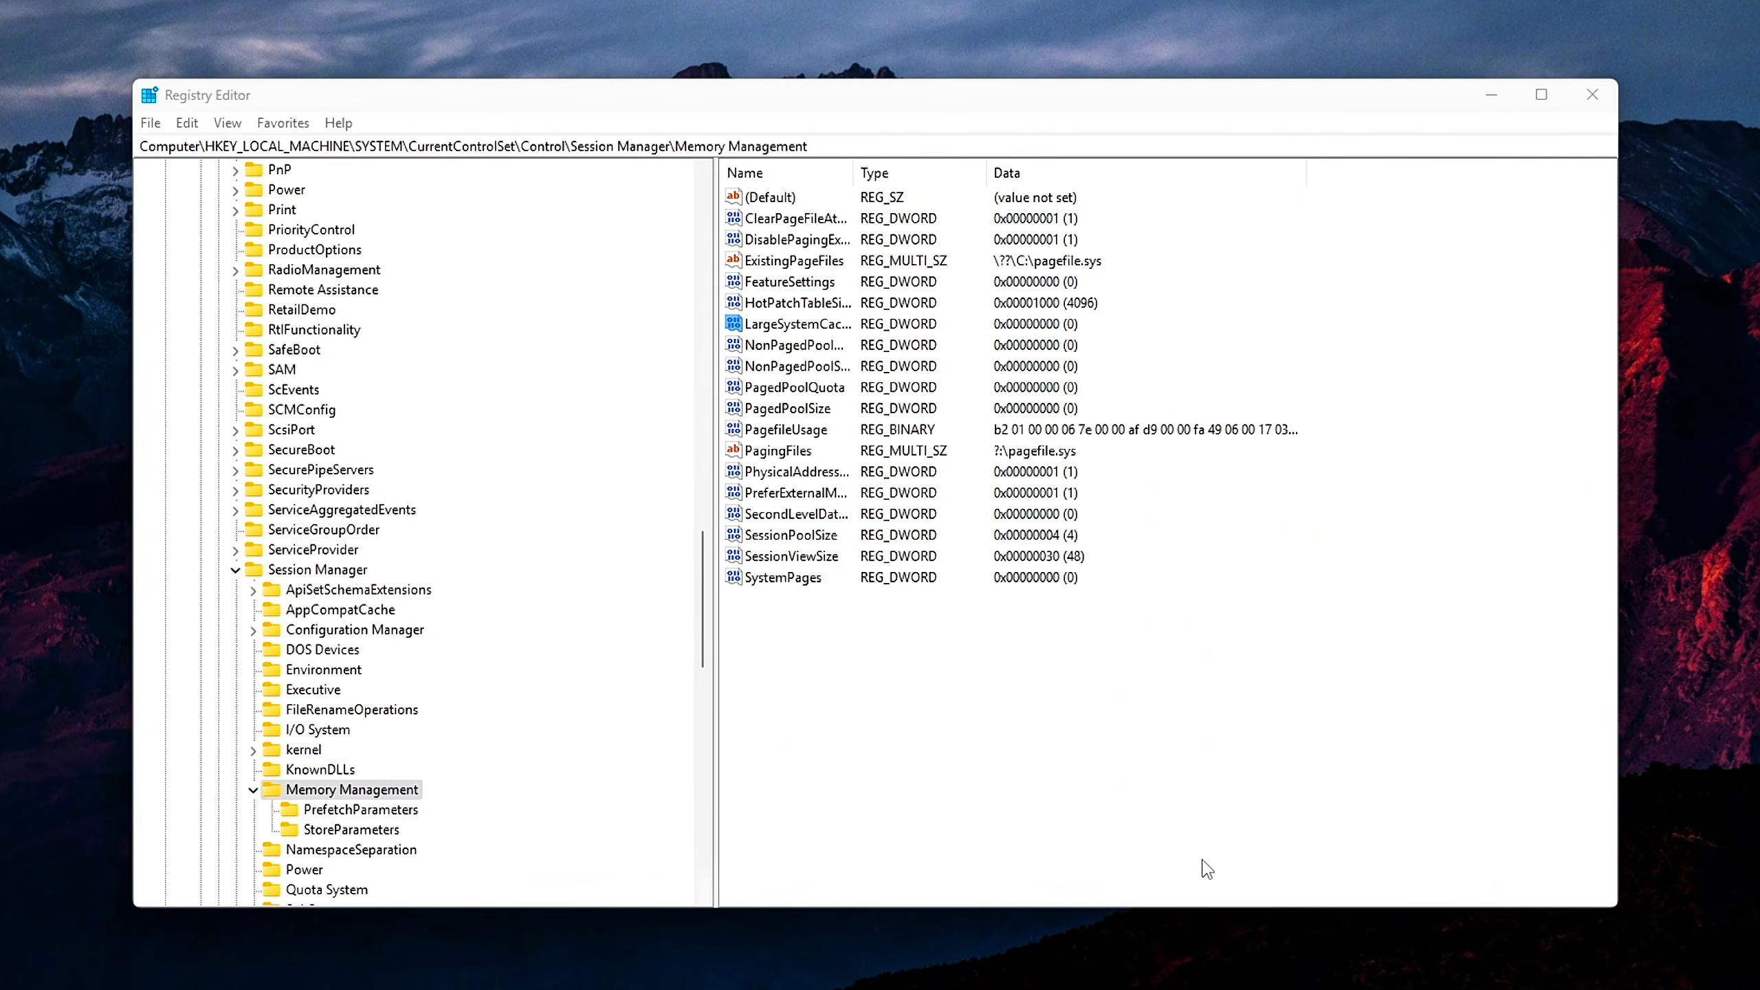
Try to add a new DWORD (32-bit) value with the copied name to the Memory Management key
right_click(907, 713)
mouse_move(956, 718)
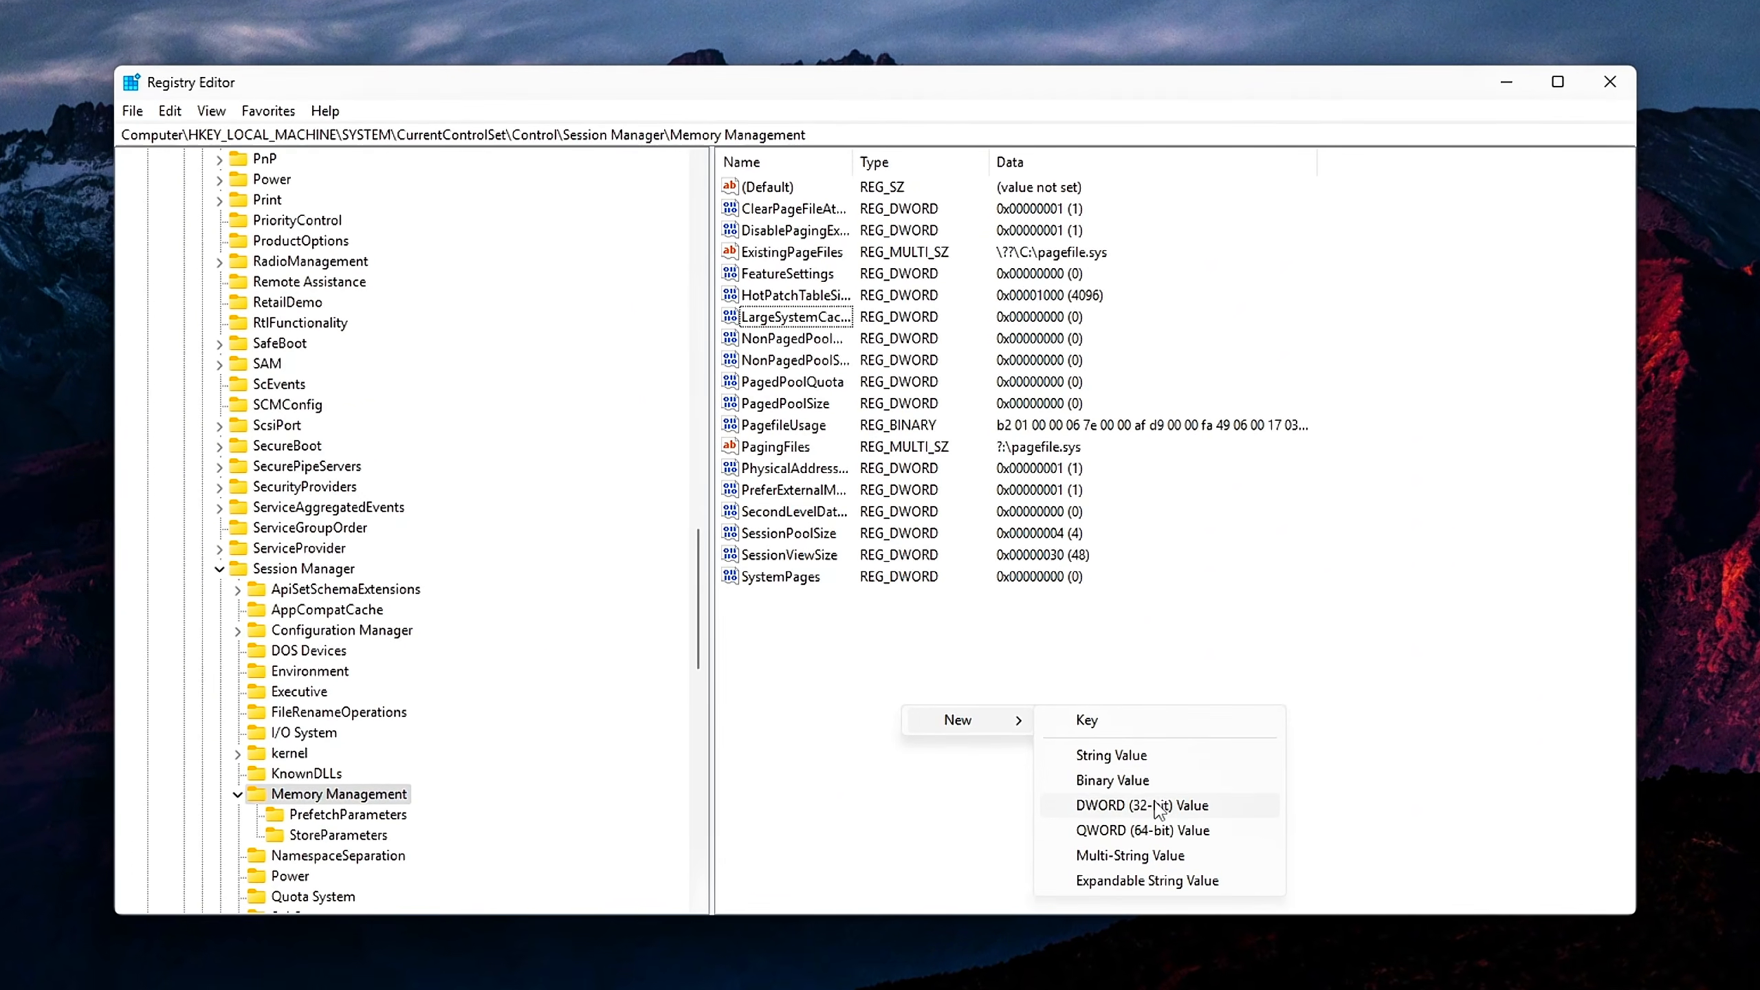
click(1160, 806)
text(NonPagedPoolQuota)
key(Return)
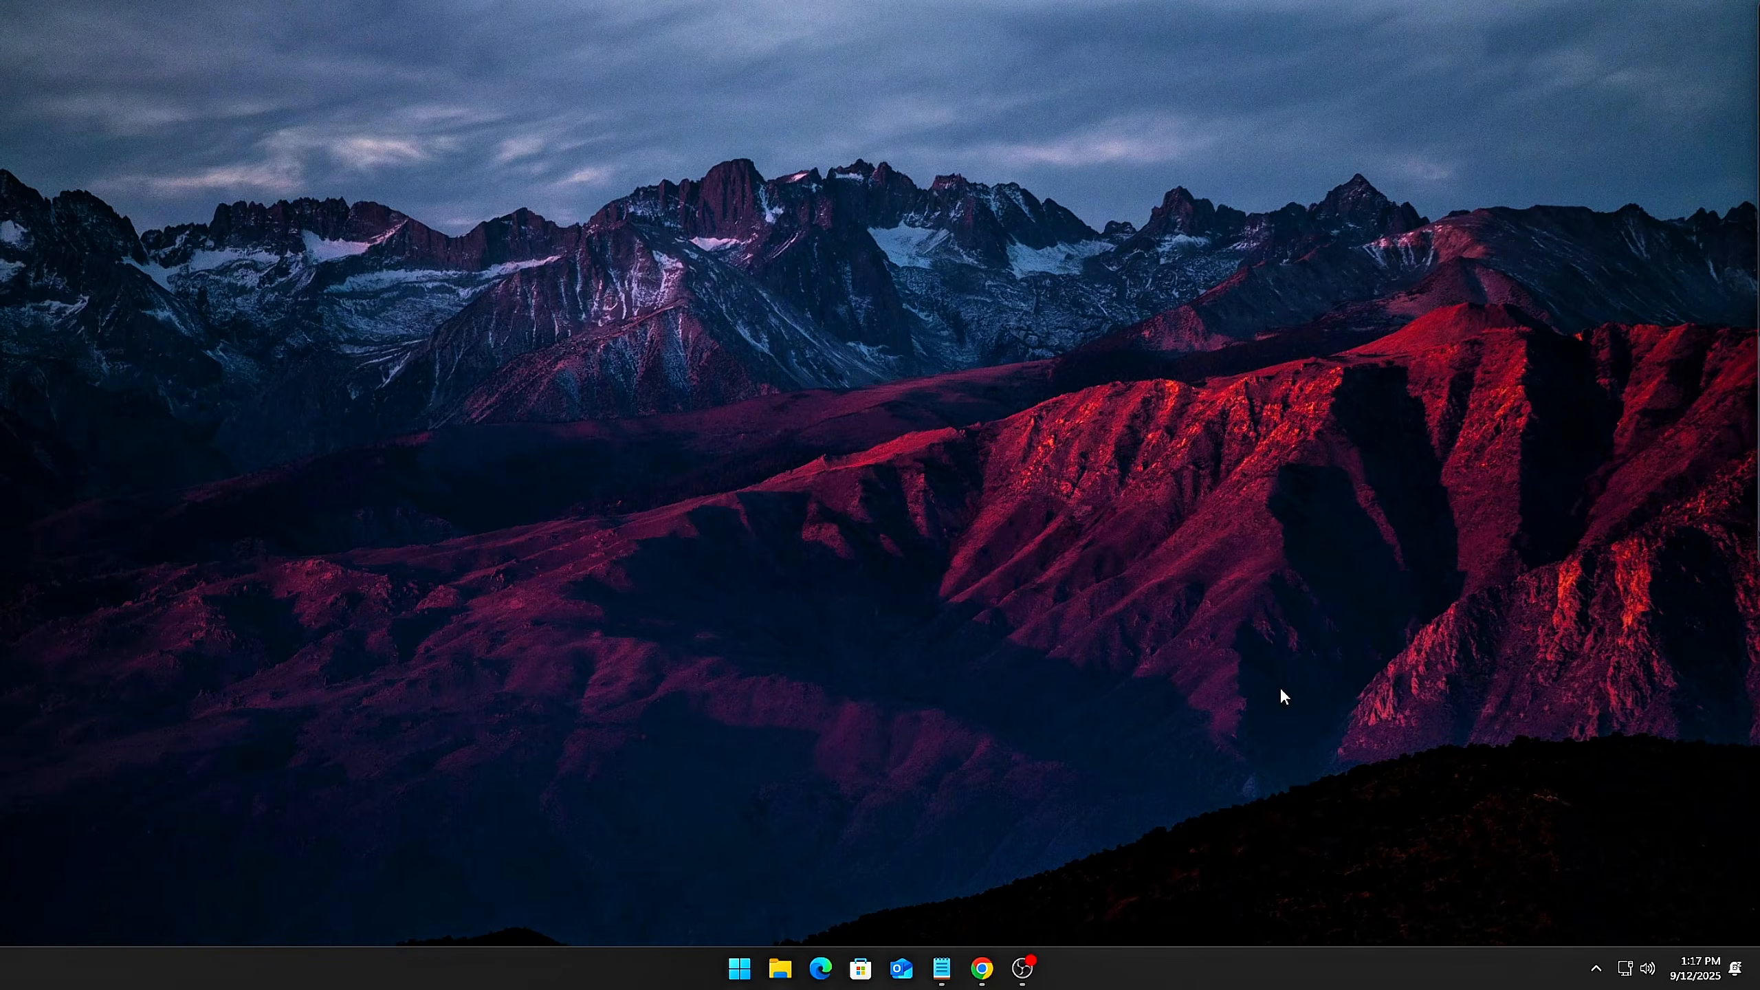
Reopen the Registry Editor with regedit and go to HKEY_LOCAL_MACHINE\SYSTEM\CurrentControlSet\Control\Session Manager\Memory Management
key(super+r)
drag(214, 755, 907, 375)
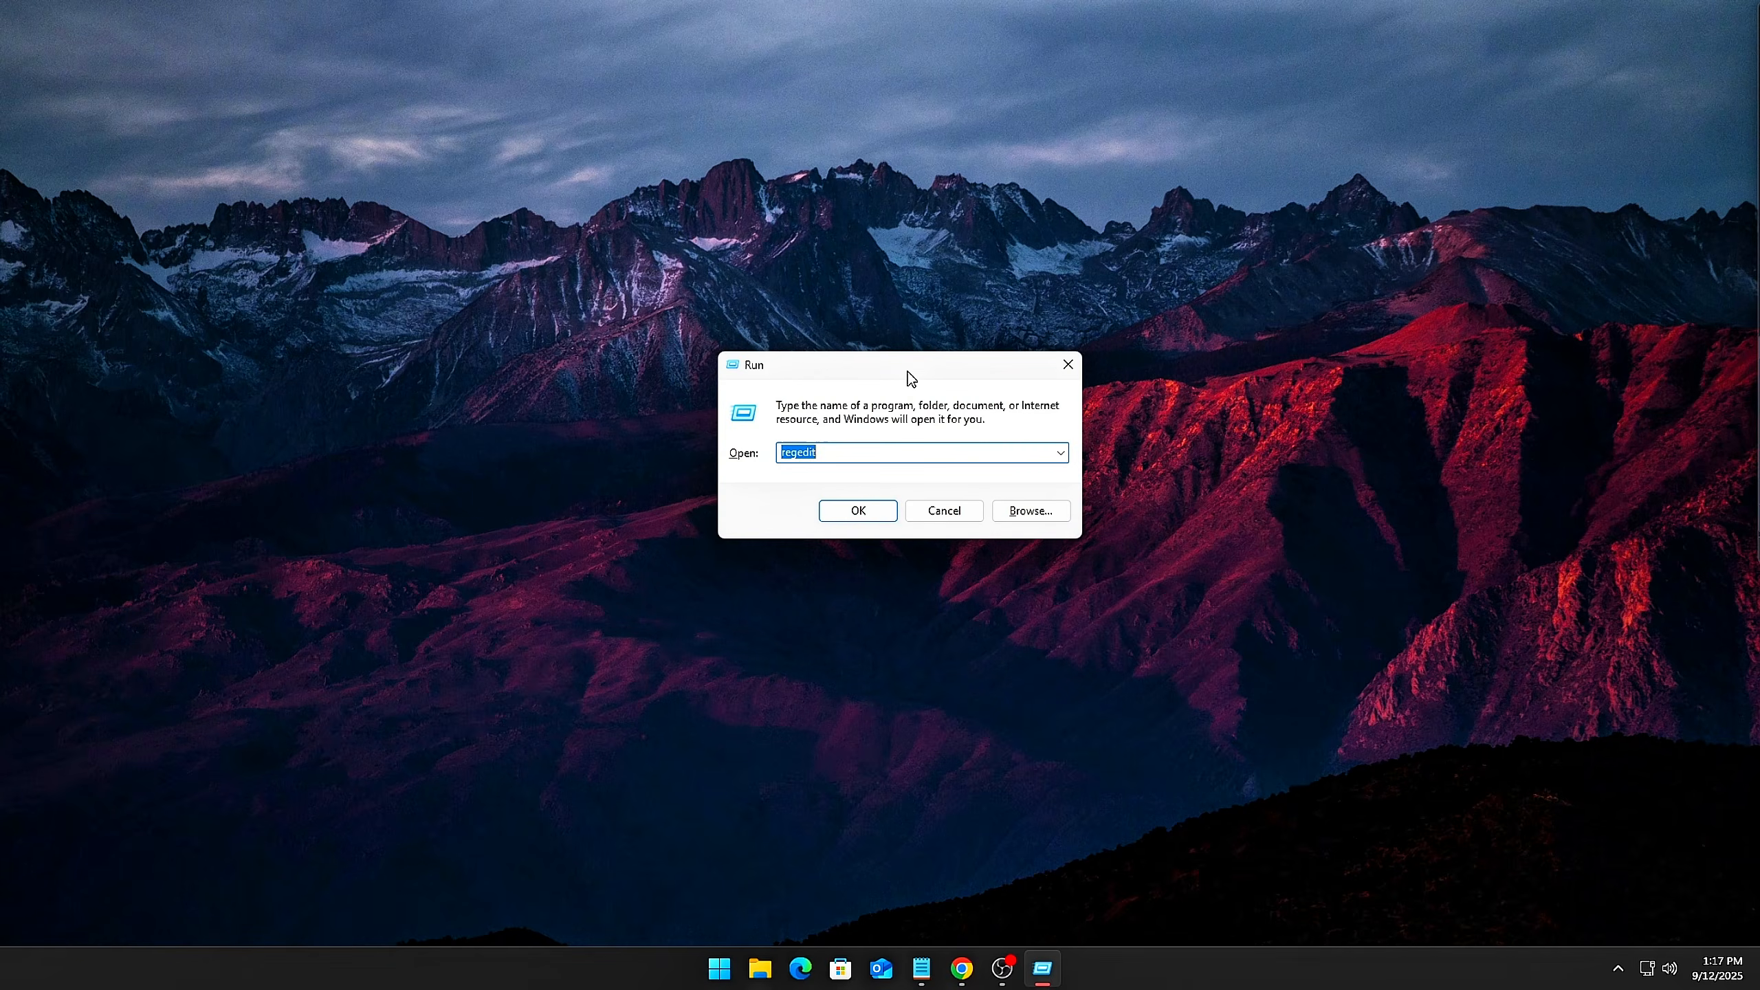
click(852, 520)
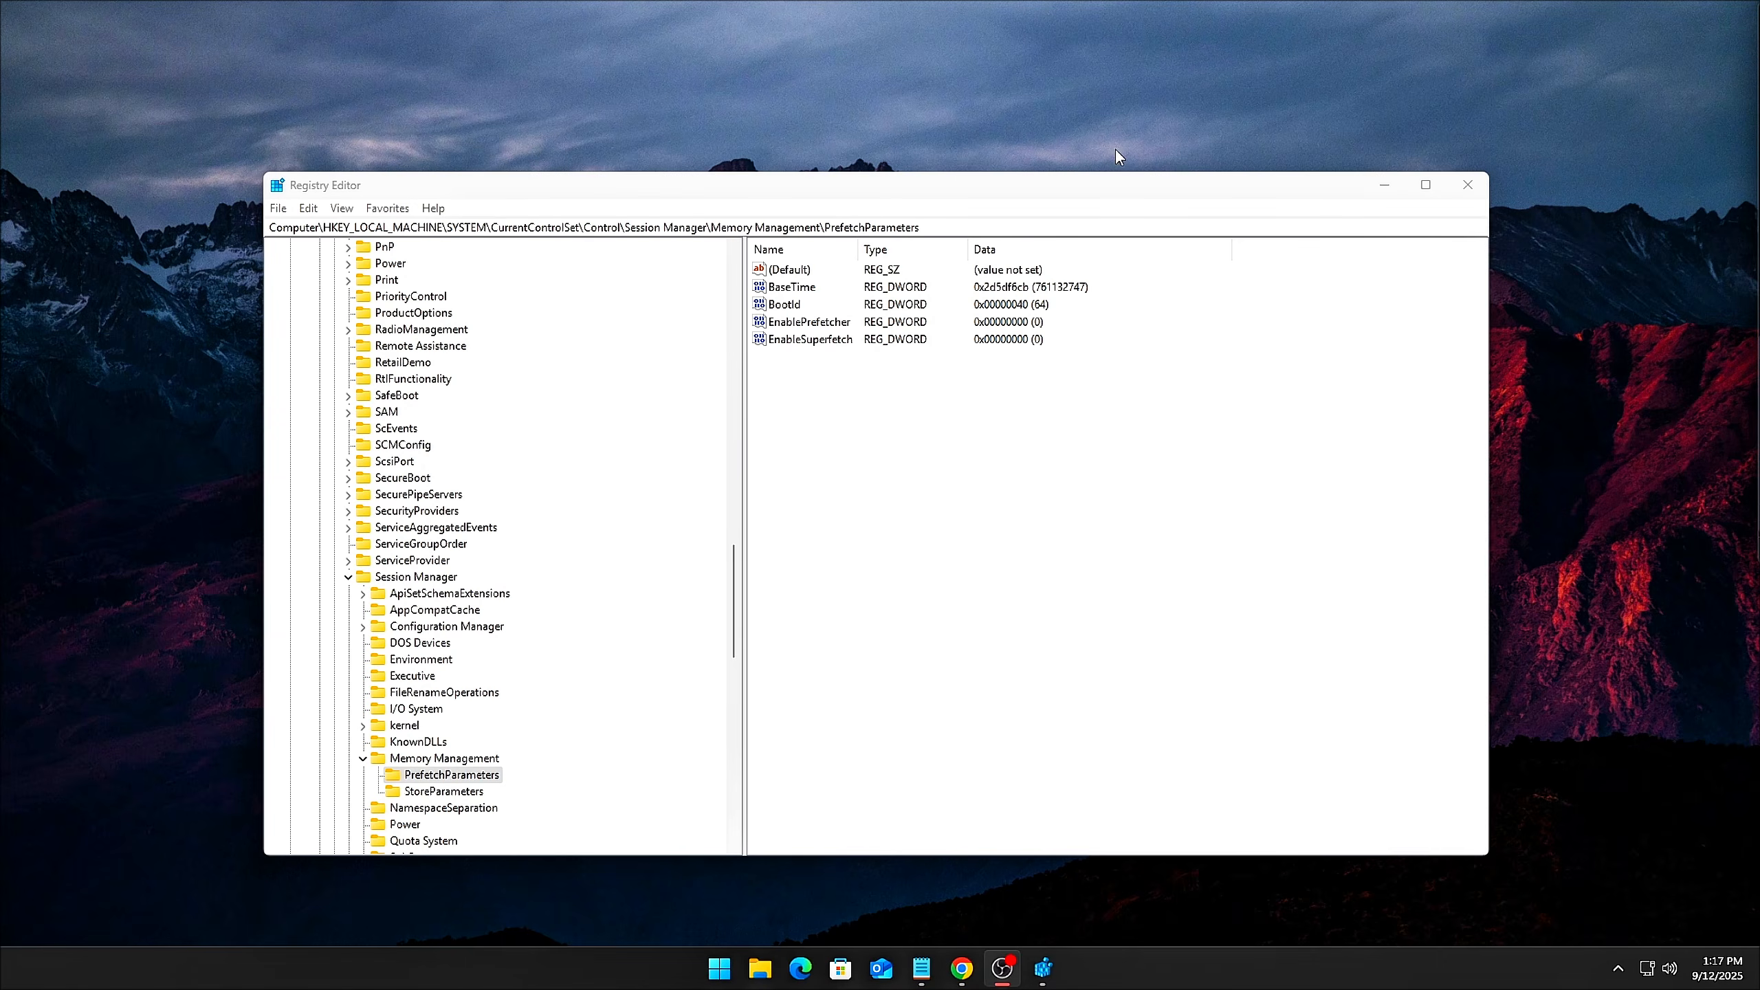
click(1082, 229)
key(ctrl+a)
text(HKEY_LOCAL_MACHINE\SYSTEM\CurrentControlSet\Control\Session Manager\Memory Management)
key(Return)
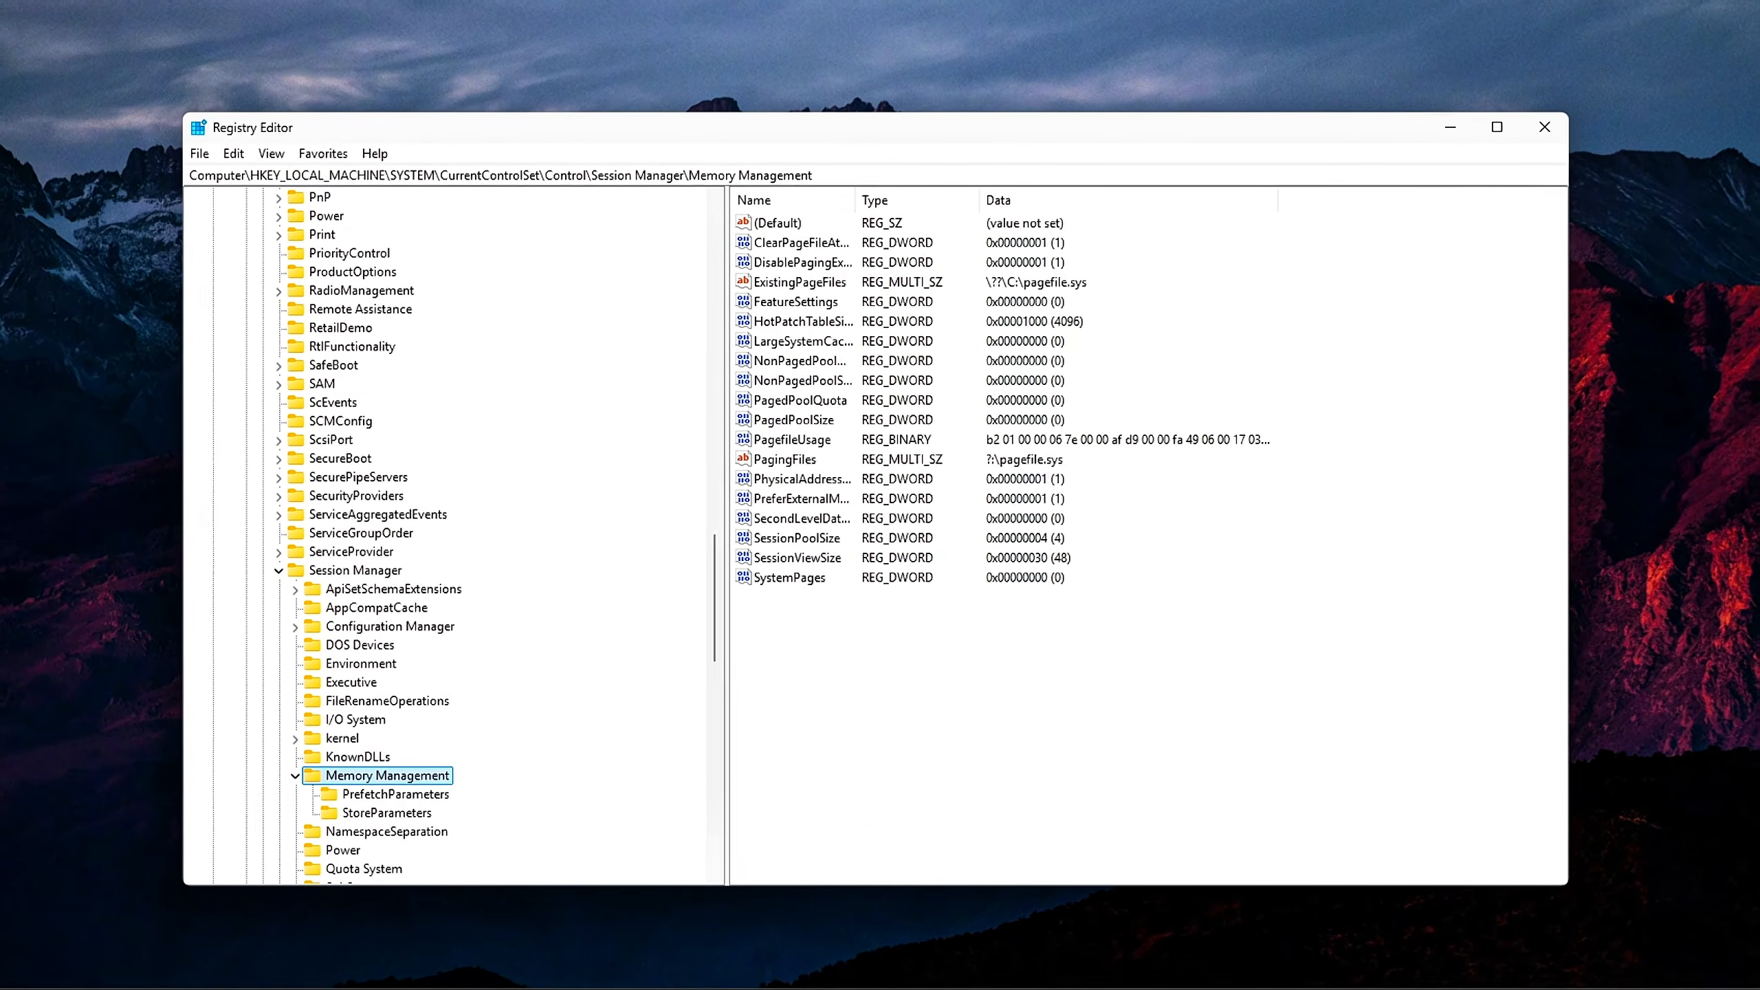
click(977, 749)
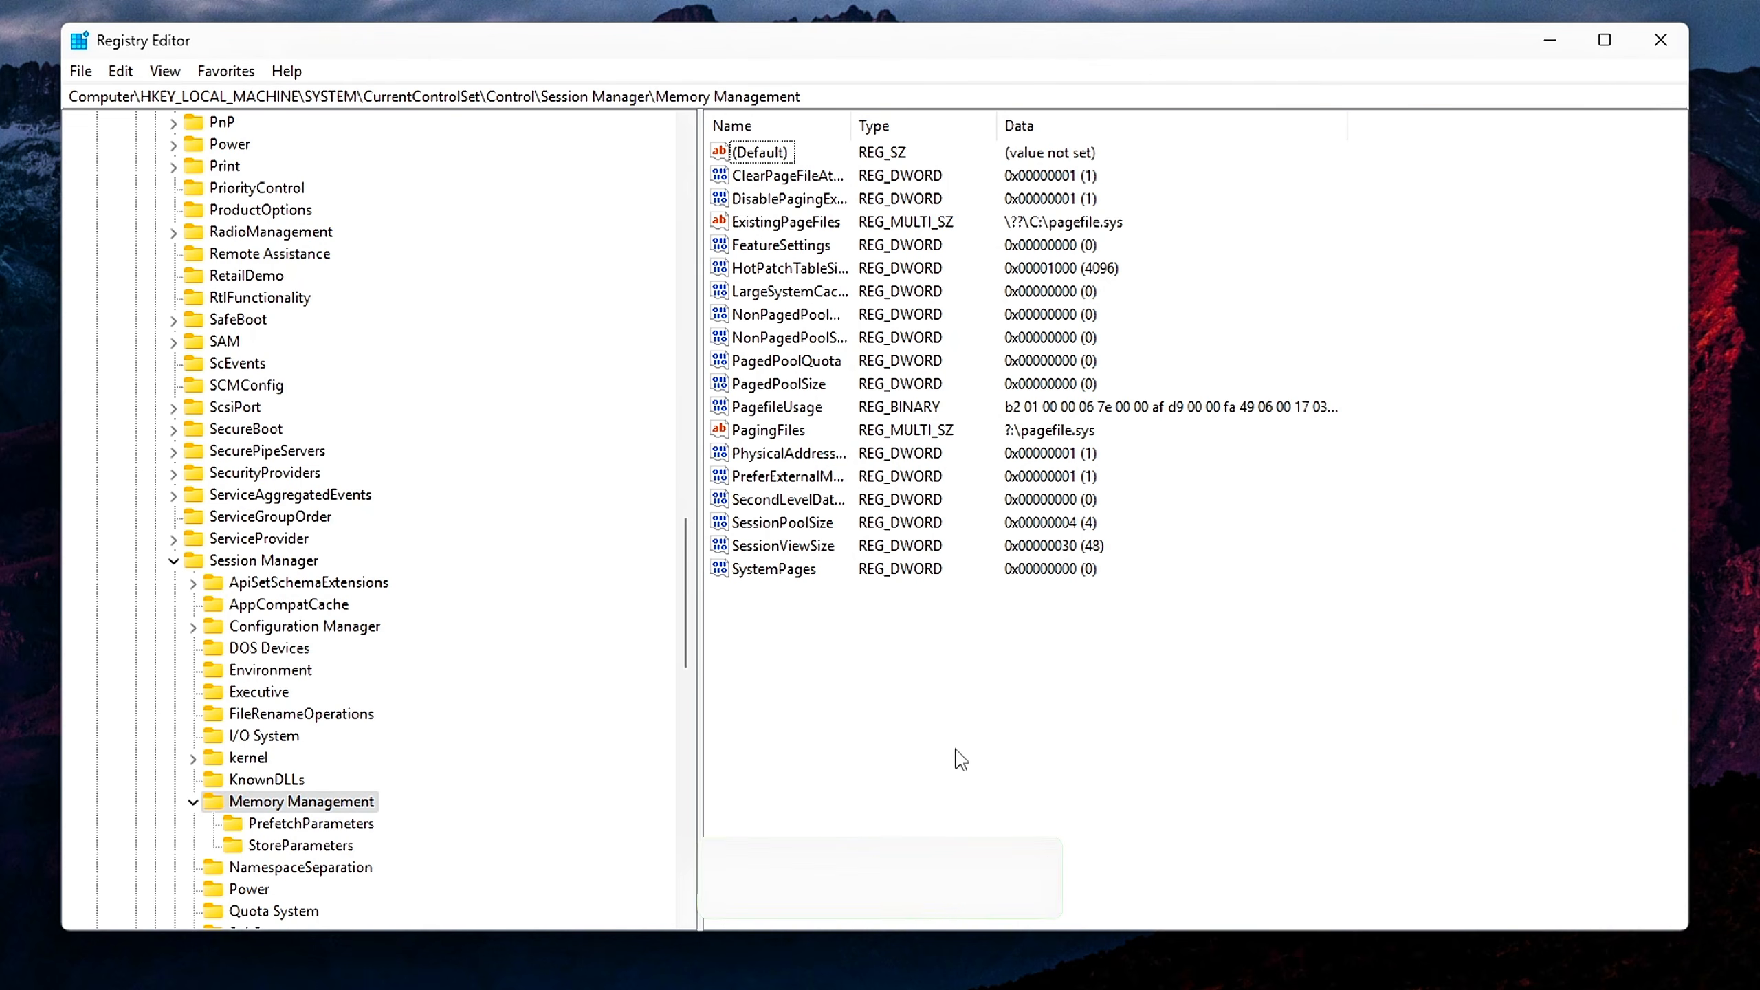
Set the value data of DisablePagingExecutive to 1 with hexadecimal base
click(783, 198)
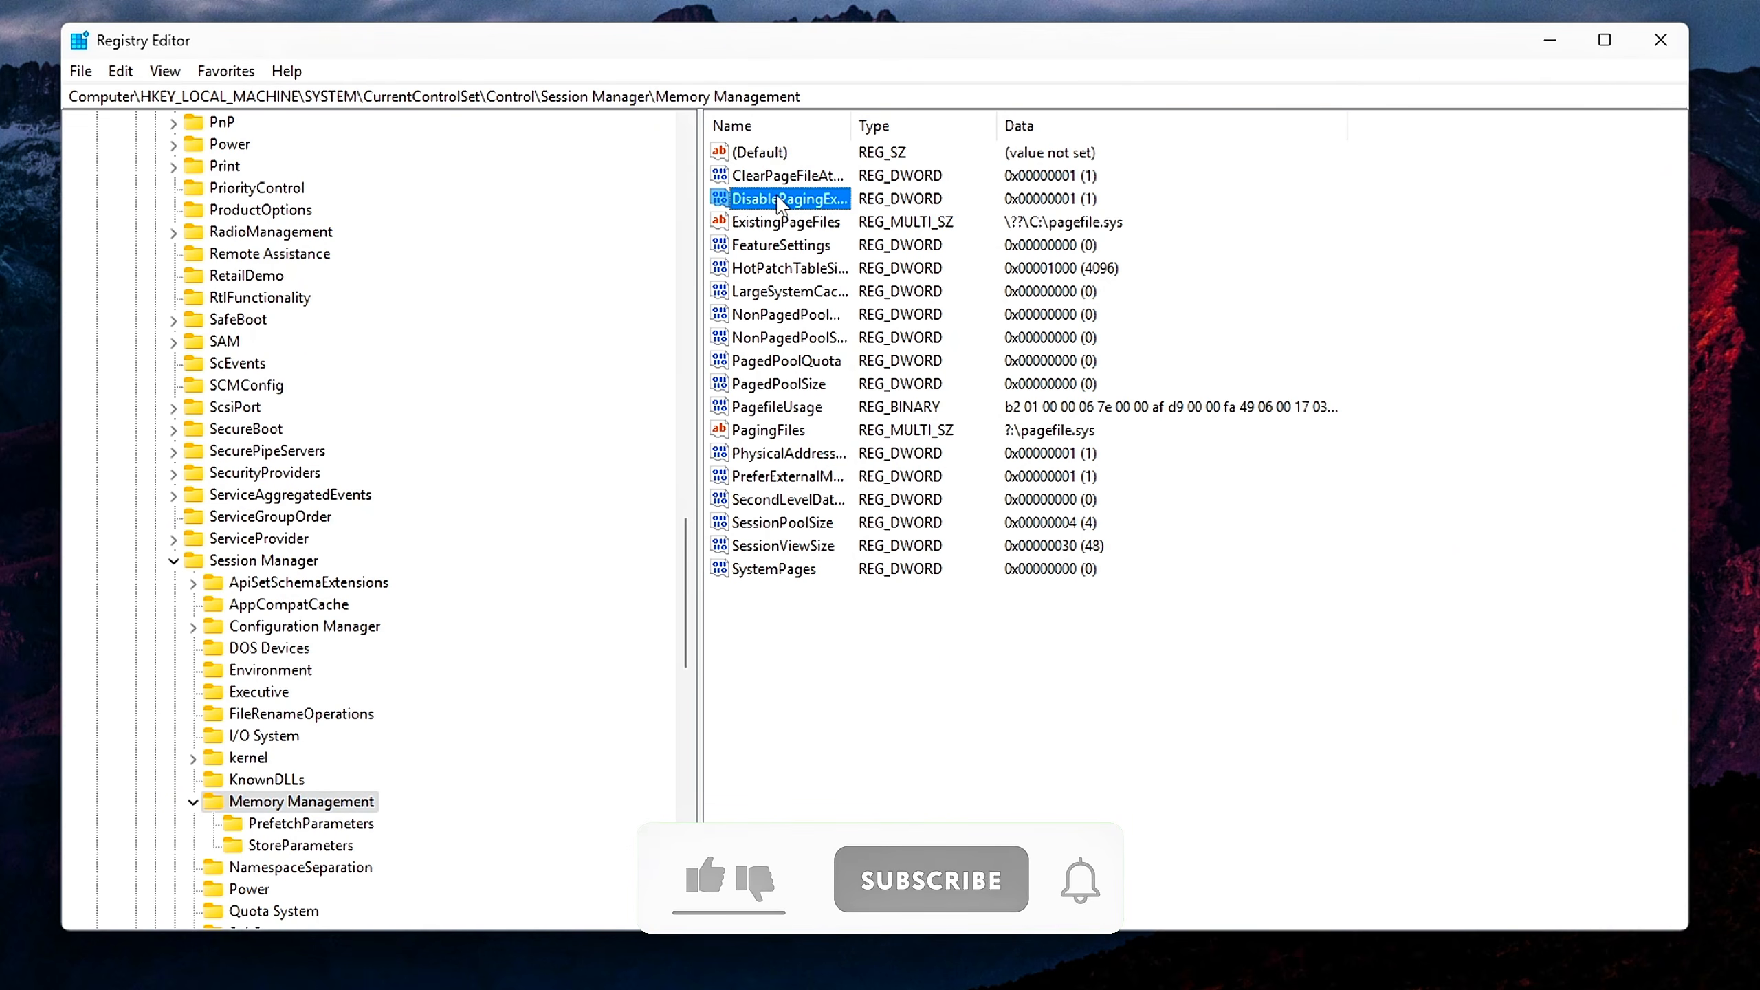
double_click(783, 198)
drag(819, 321, 912, 406)
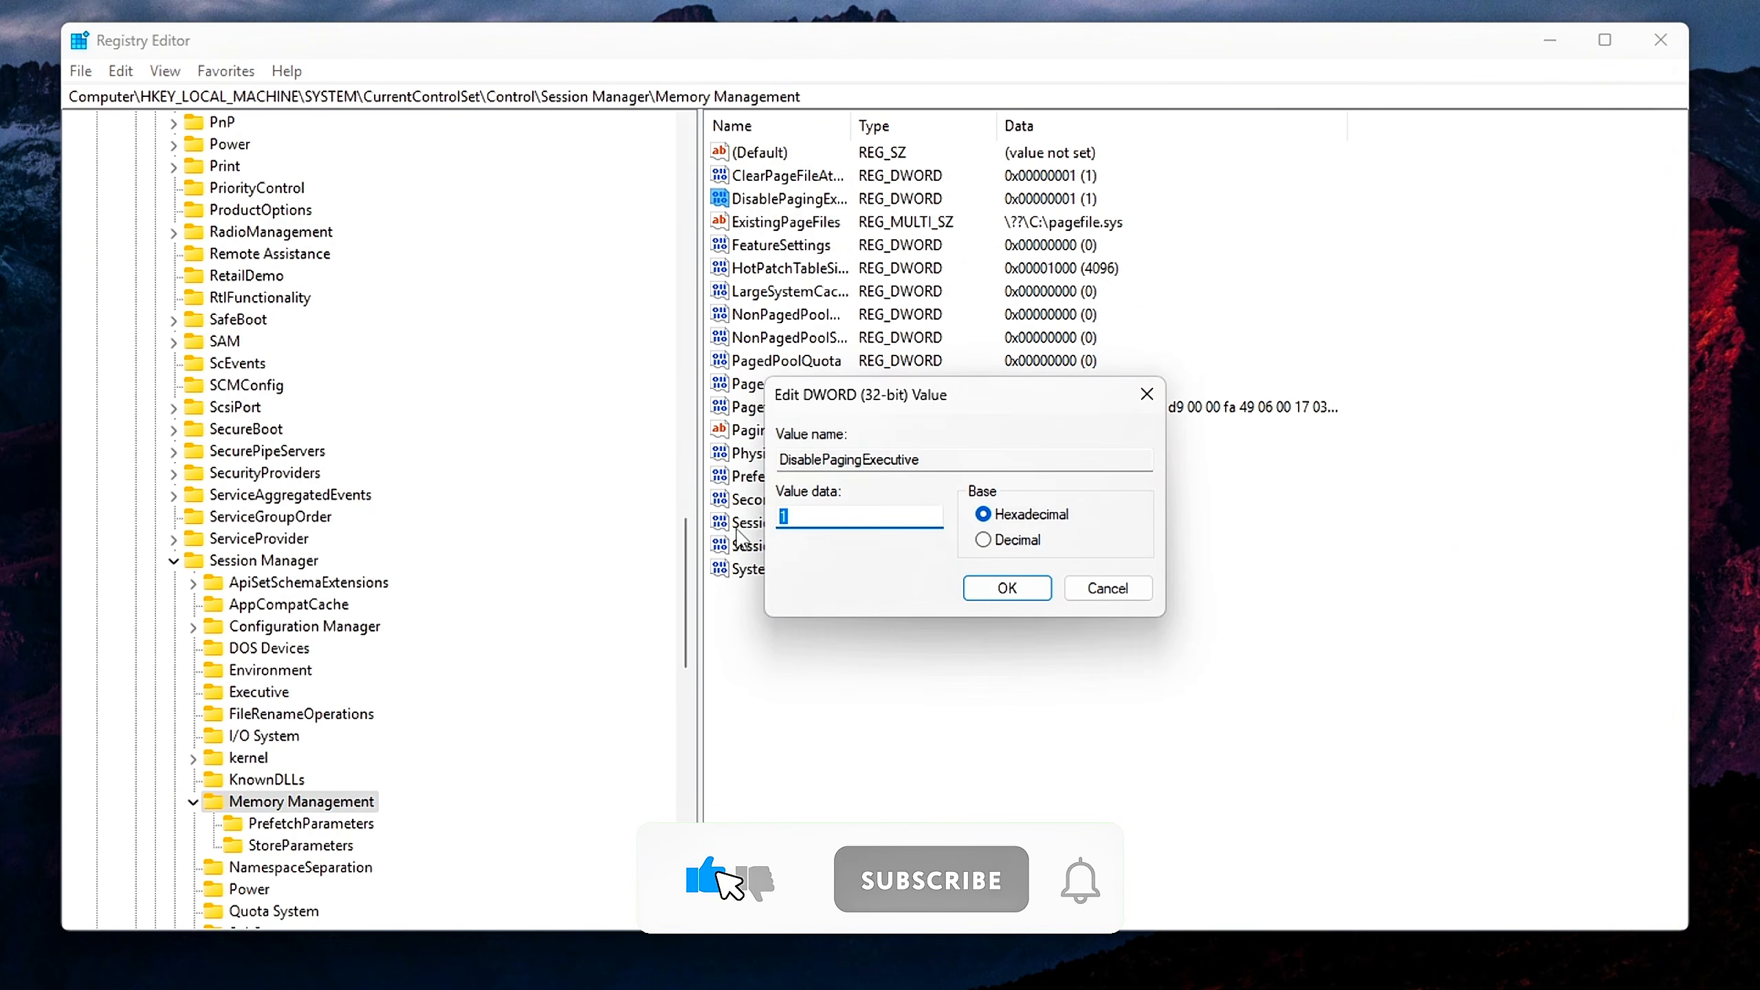
text(1)
click(989, 587)
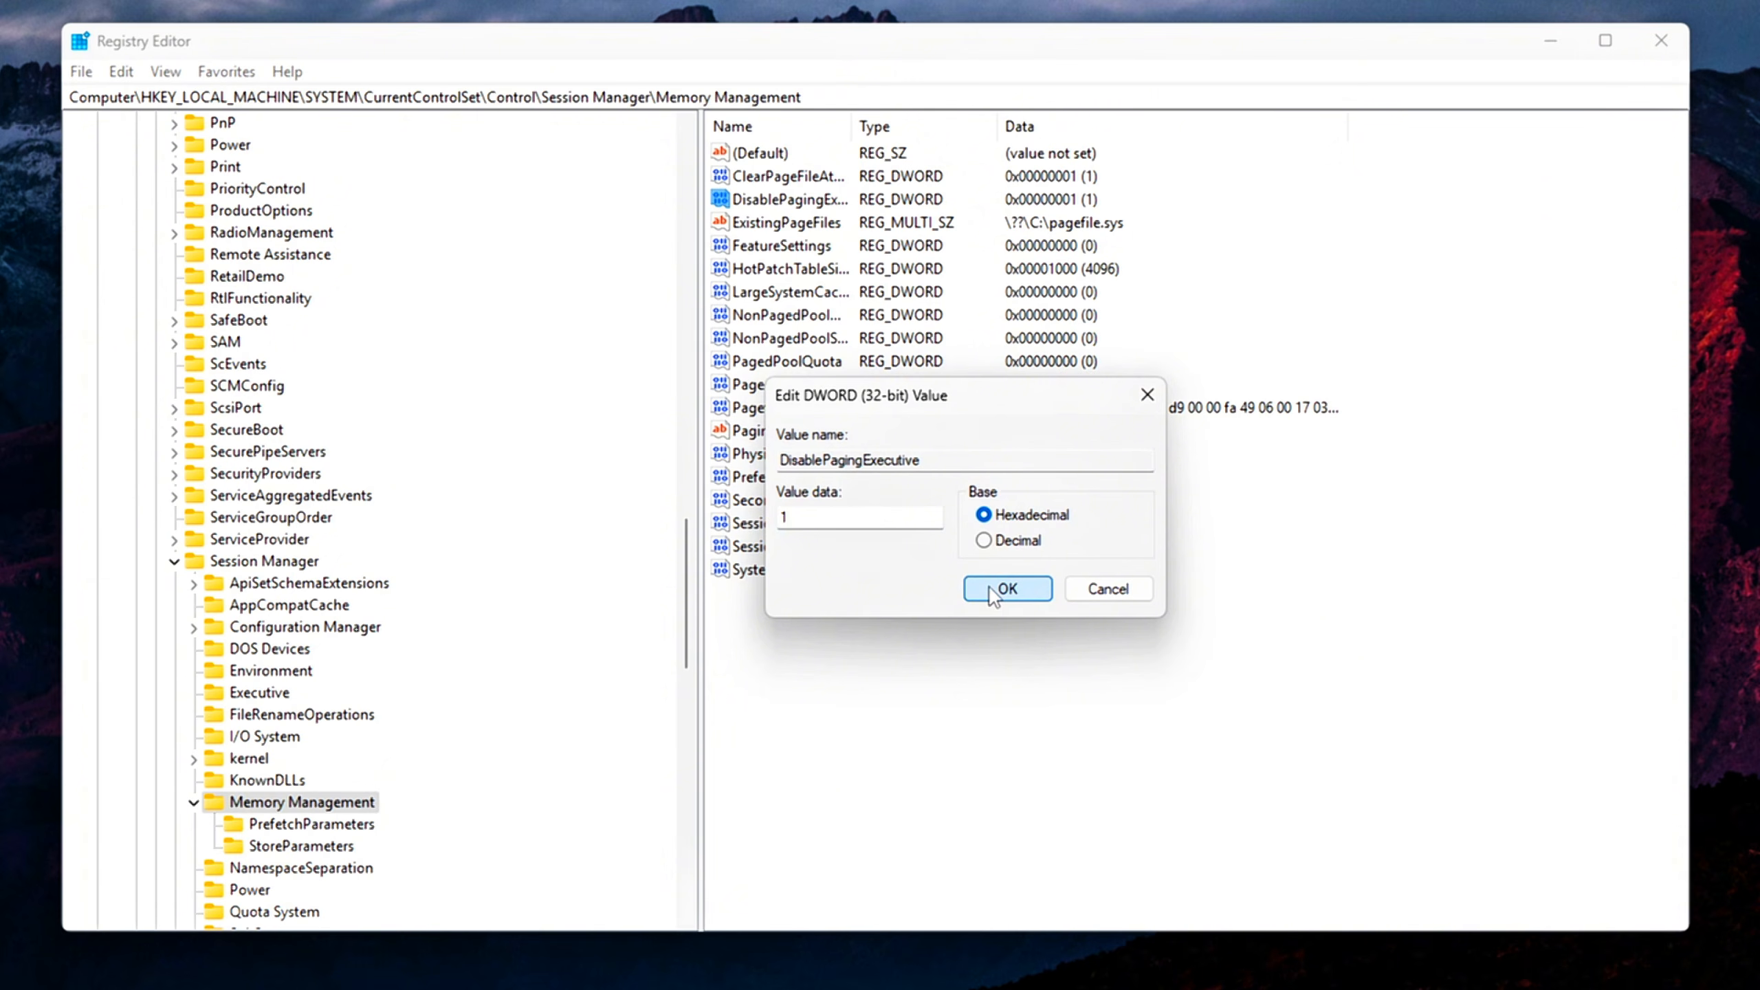
click(1006, 589)
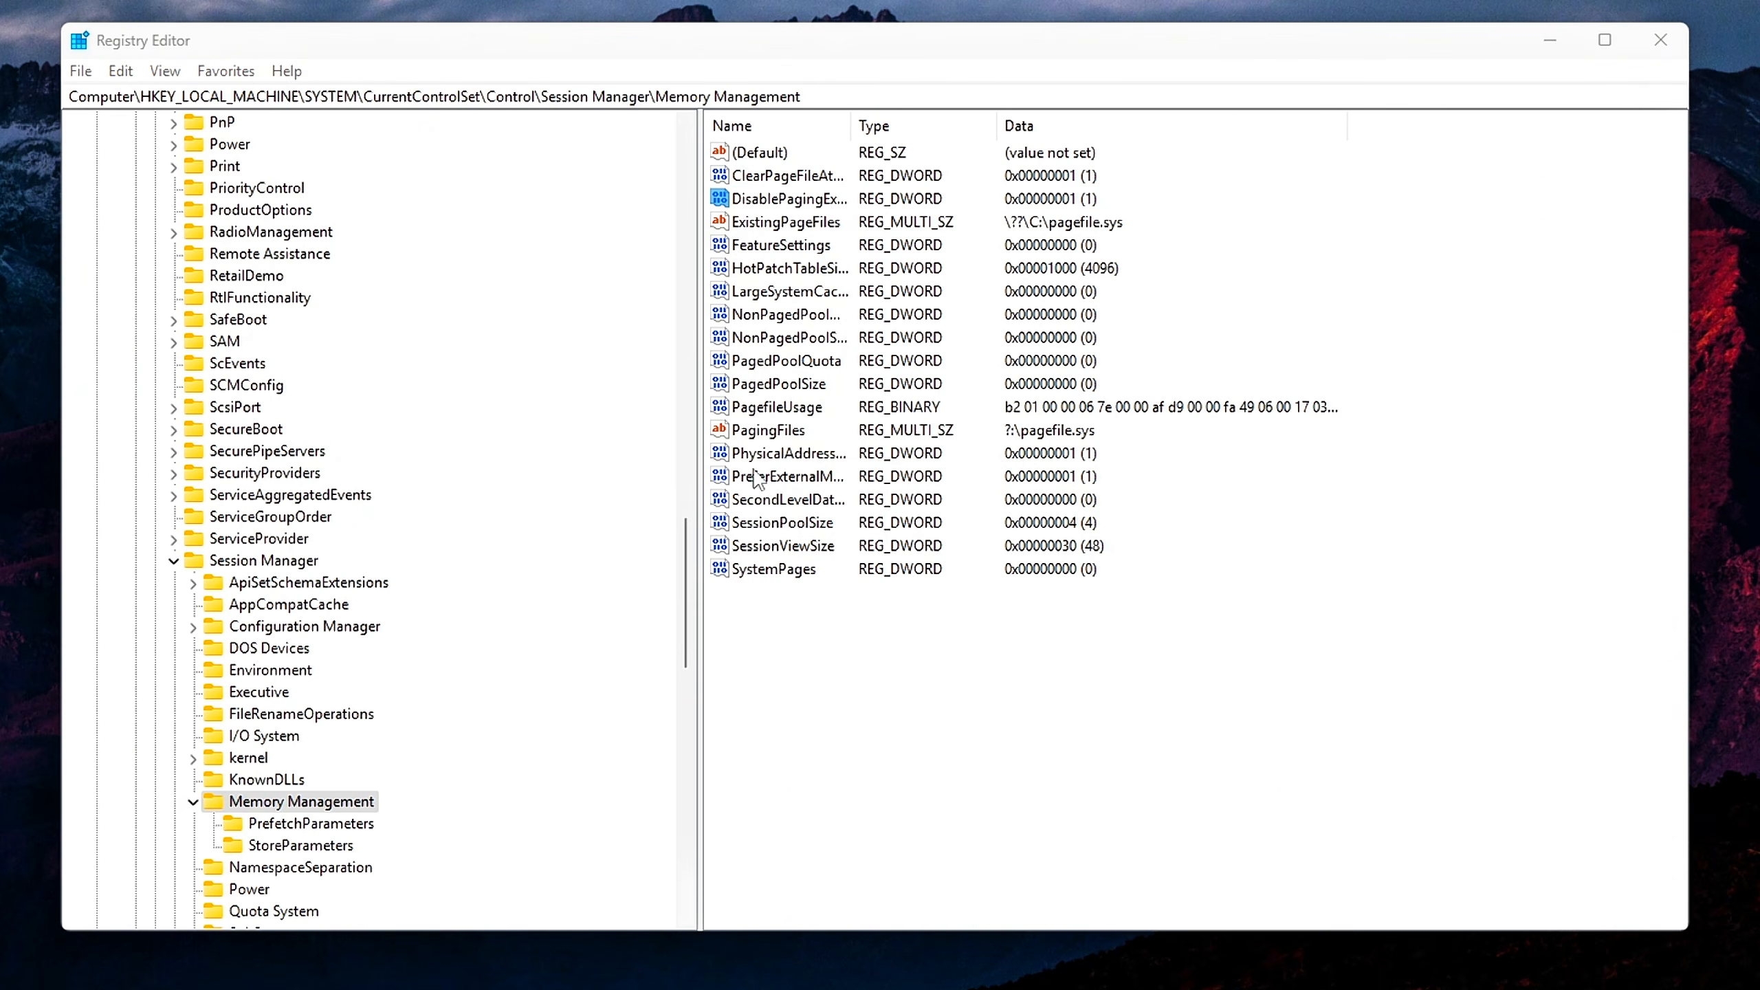
Open LargeSystemCache for editing and accept 0 as its value data
double_click(806, 292)
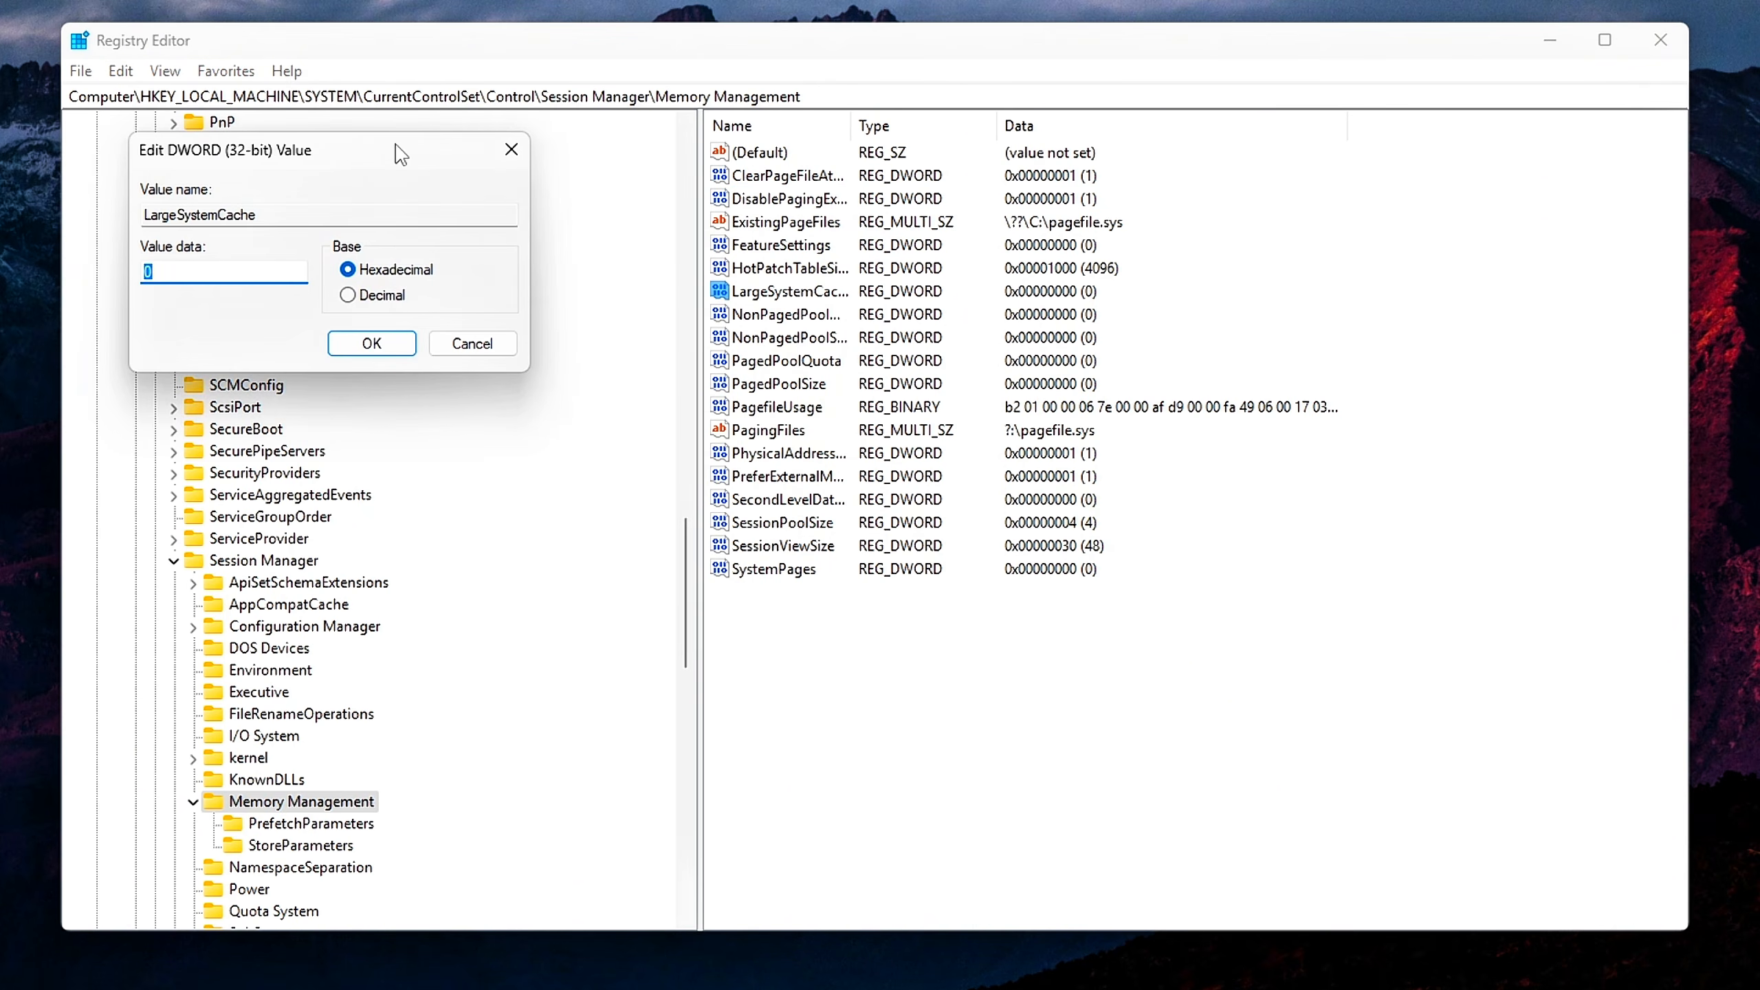
drag(401, 154, 905, 415)
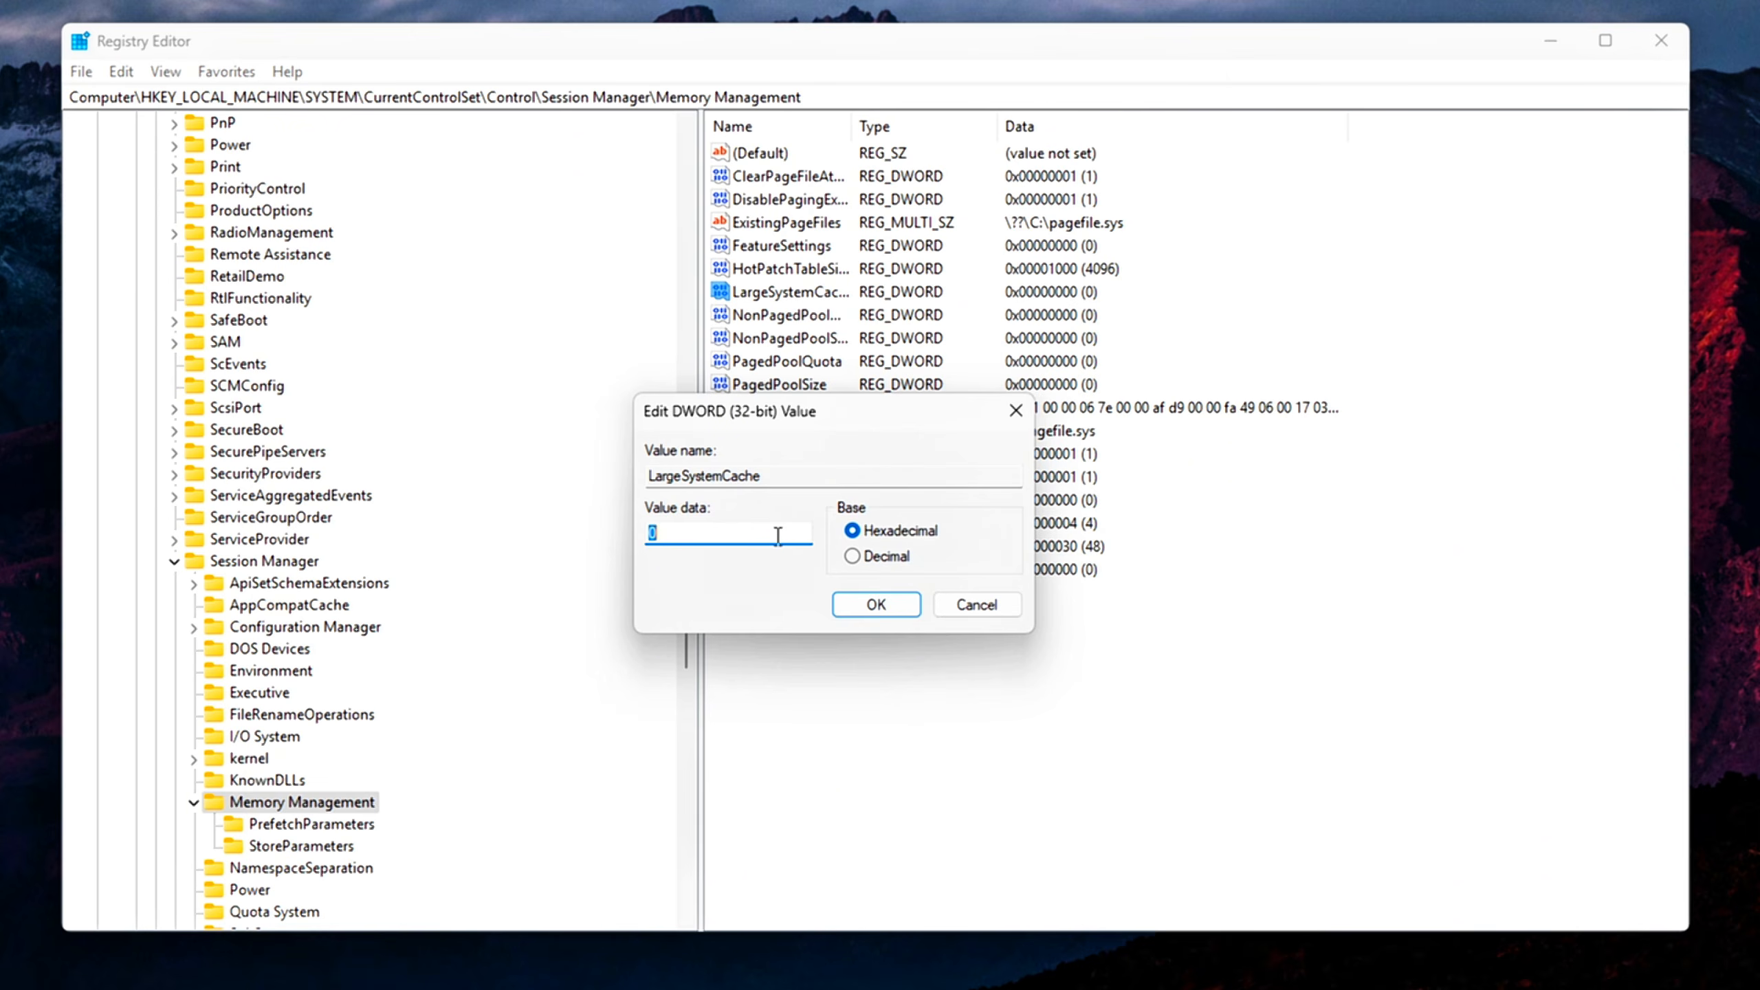
click(874, 603)
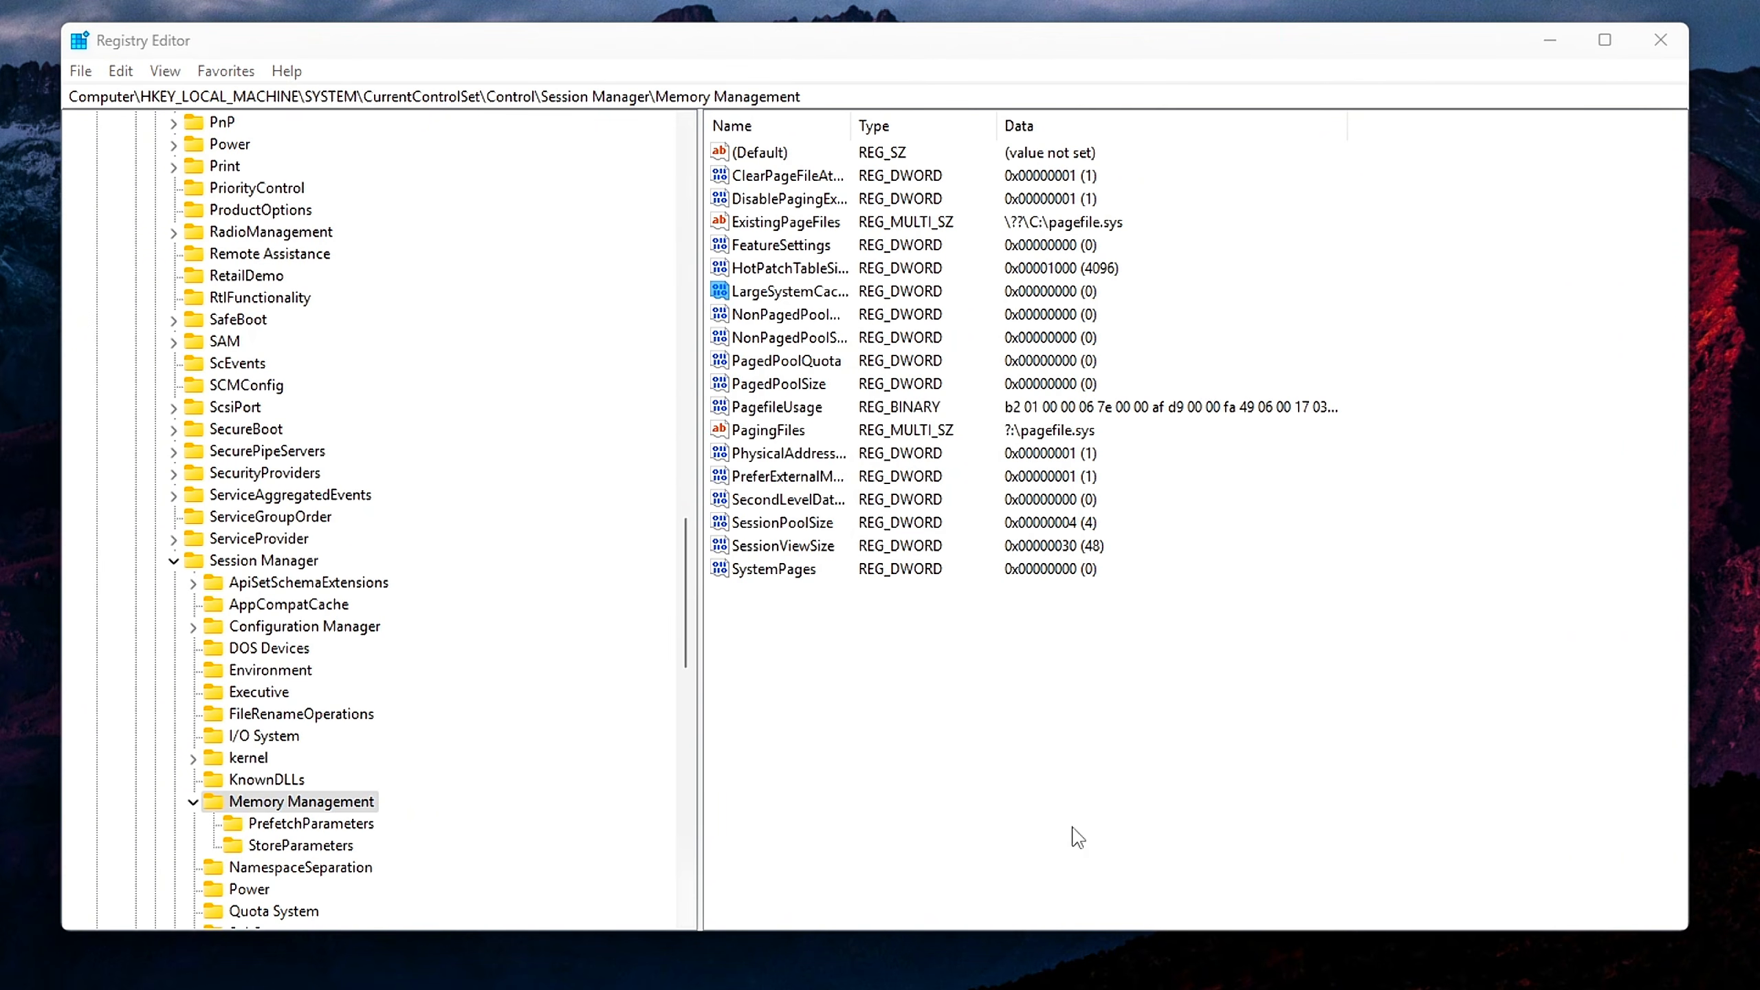
Try to add a DWORD (32-bit) value named NonPagedPoolQuota to the Memory Management key, and delete the leftover new value
right_click(926, 724)
mouse_move(963, 722)
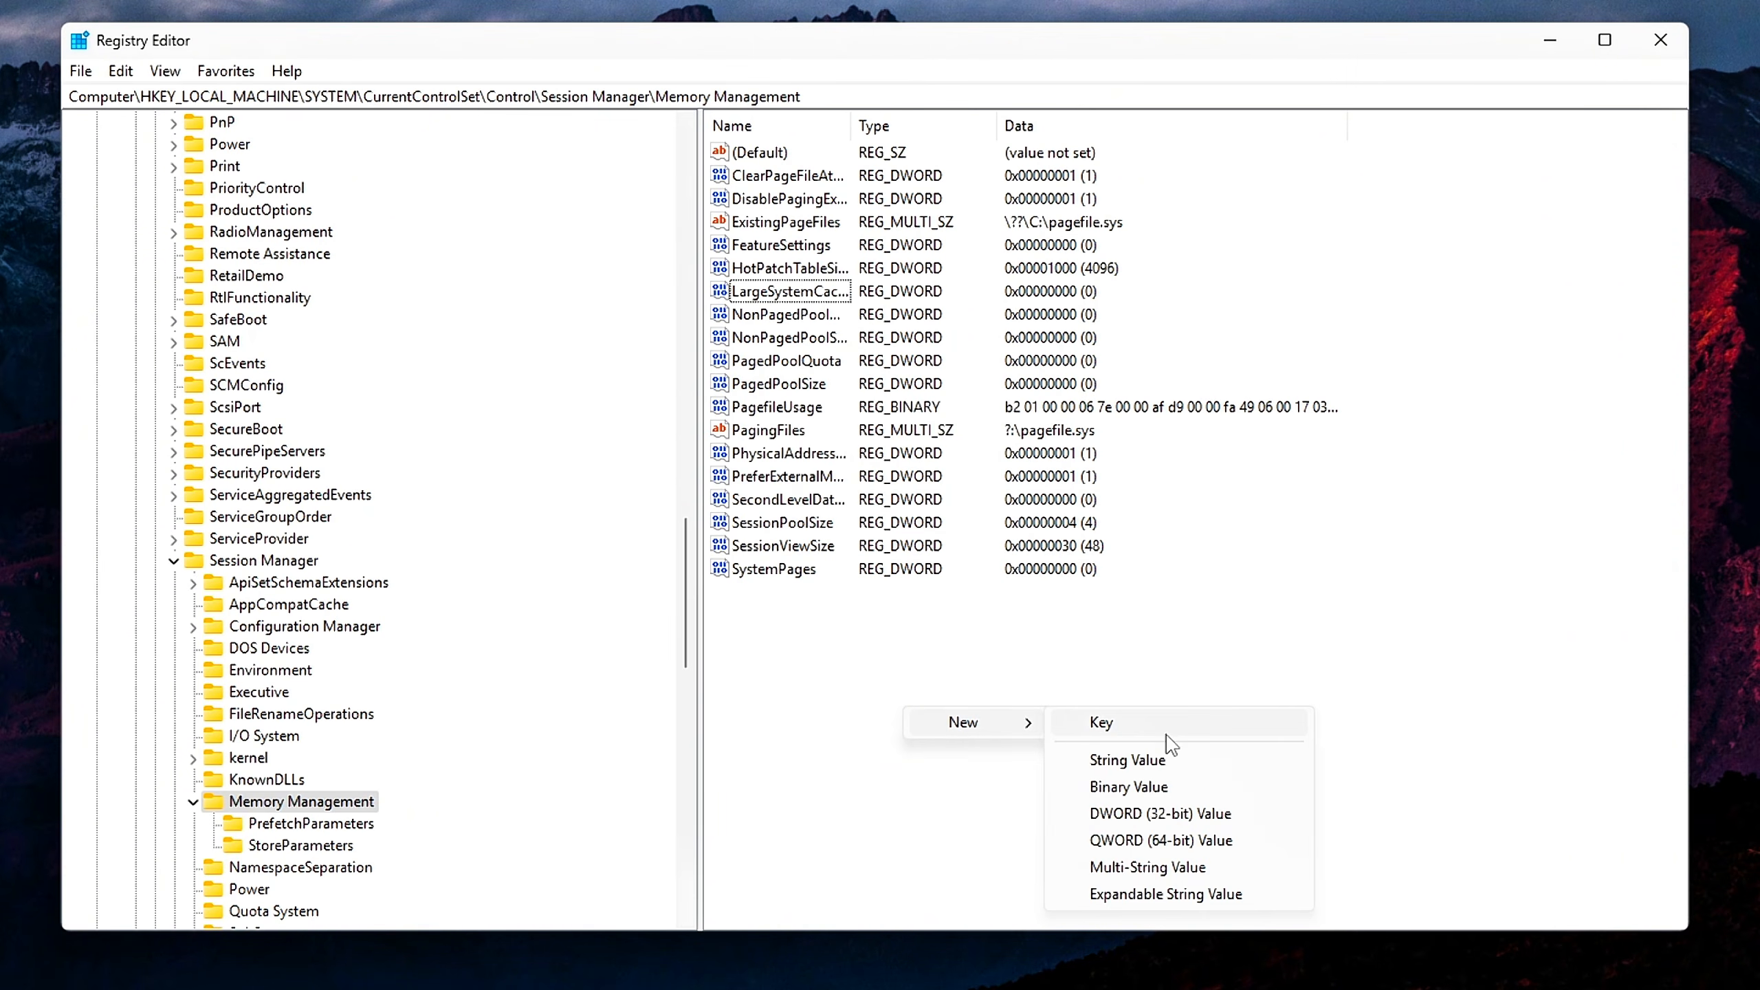
click(1176, 818)
text(NonPagedPoolQuota)
key(Return)
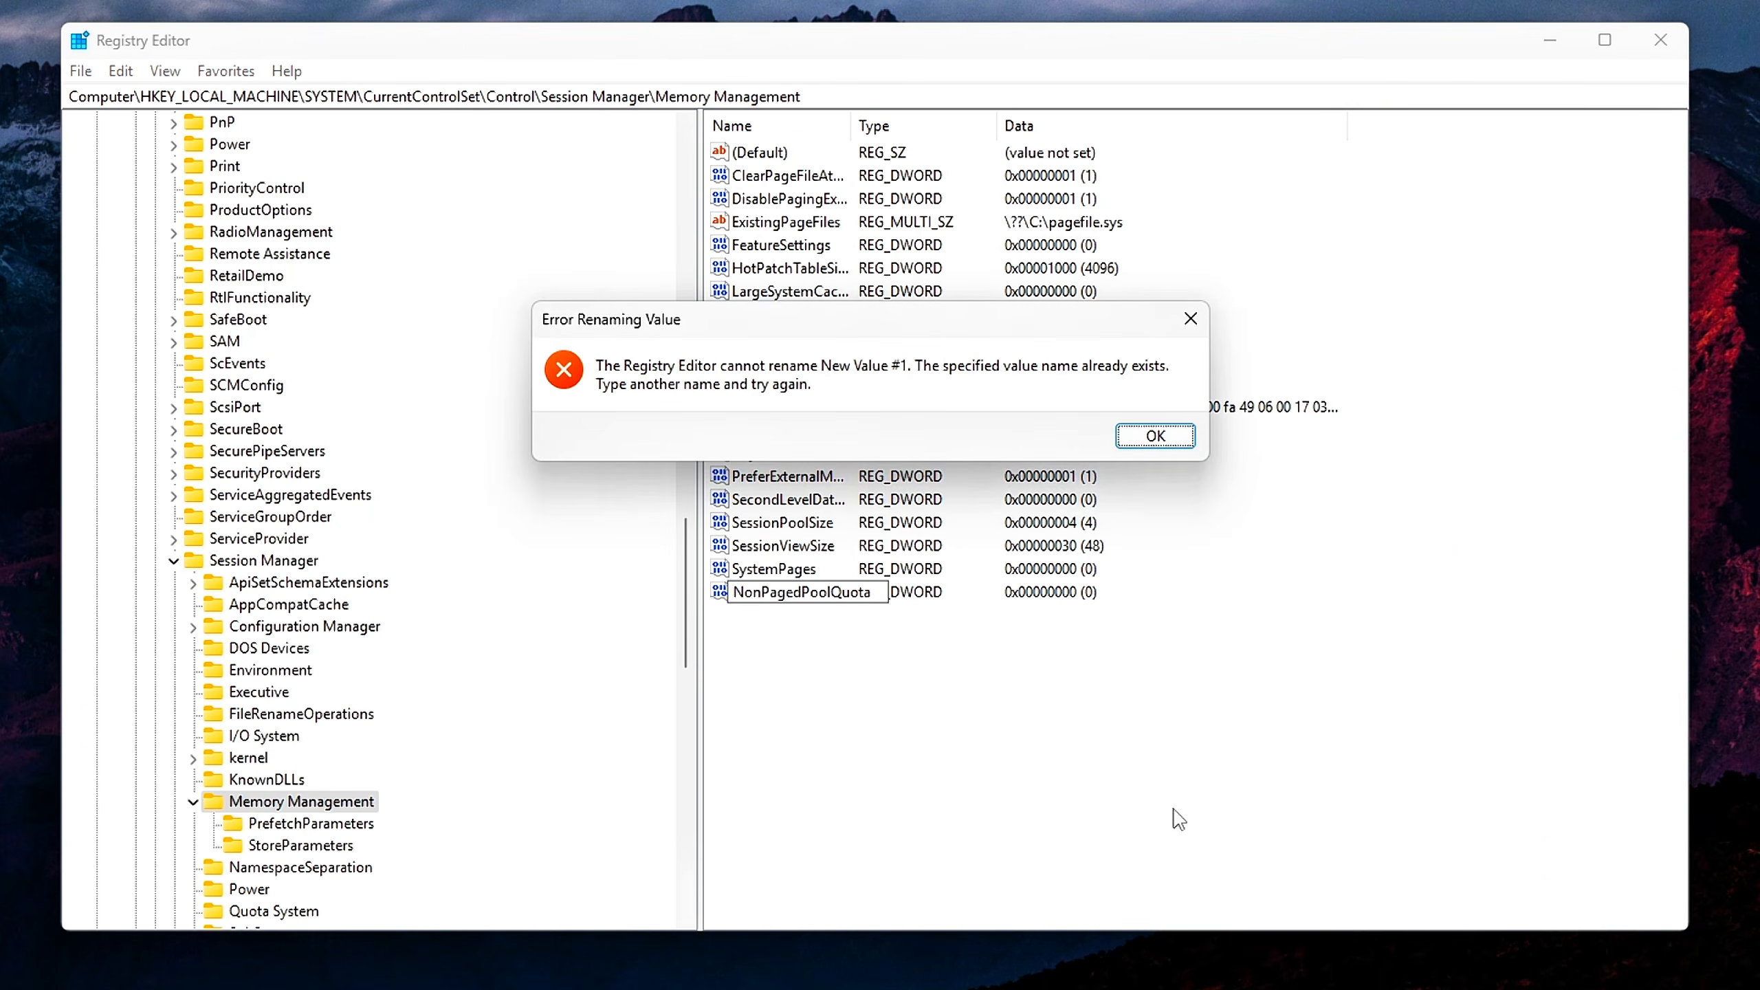
click(1164, 433)
key(Delete)
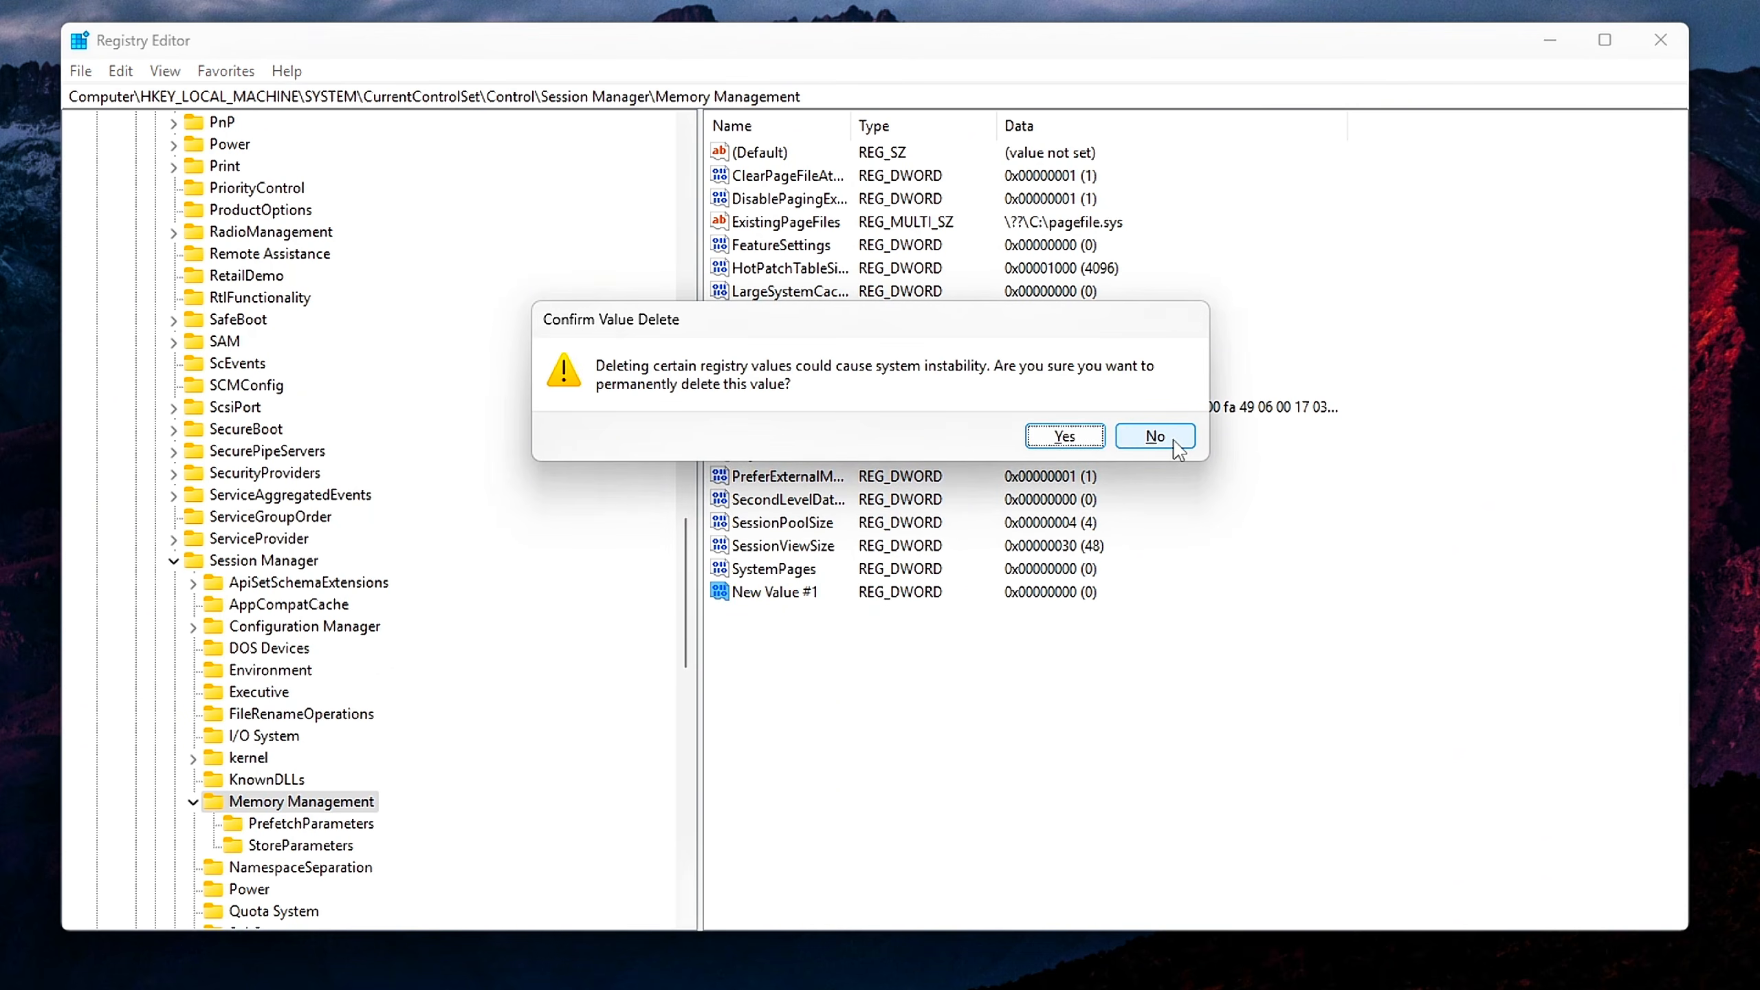
click(1052, 434)
Set the value data of NonPagedPoolQuota to ffffffff with hexadecimal base
click(766, 322)
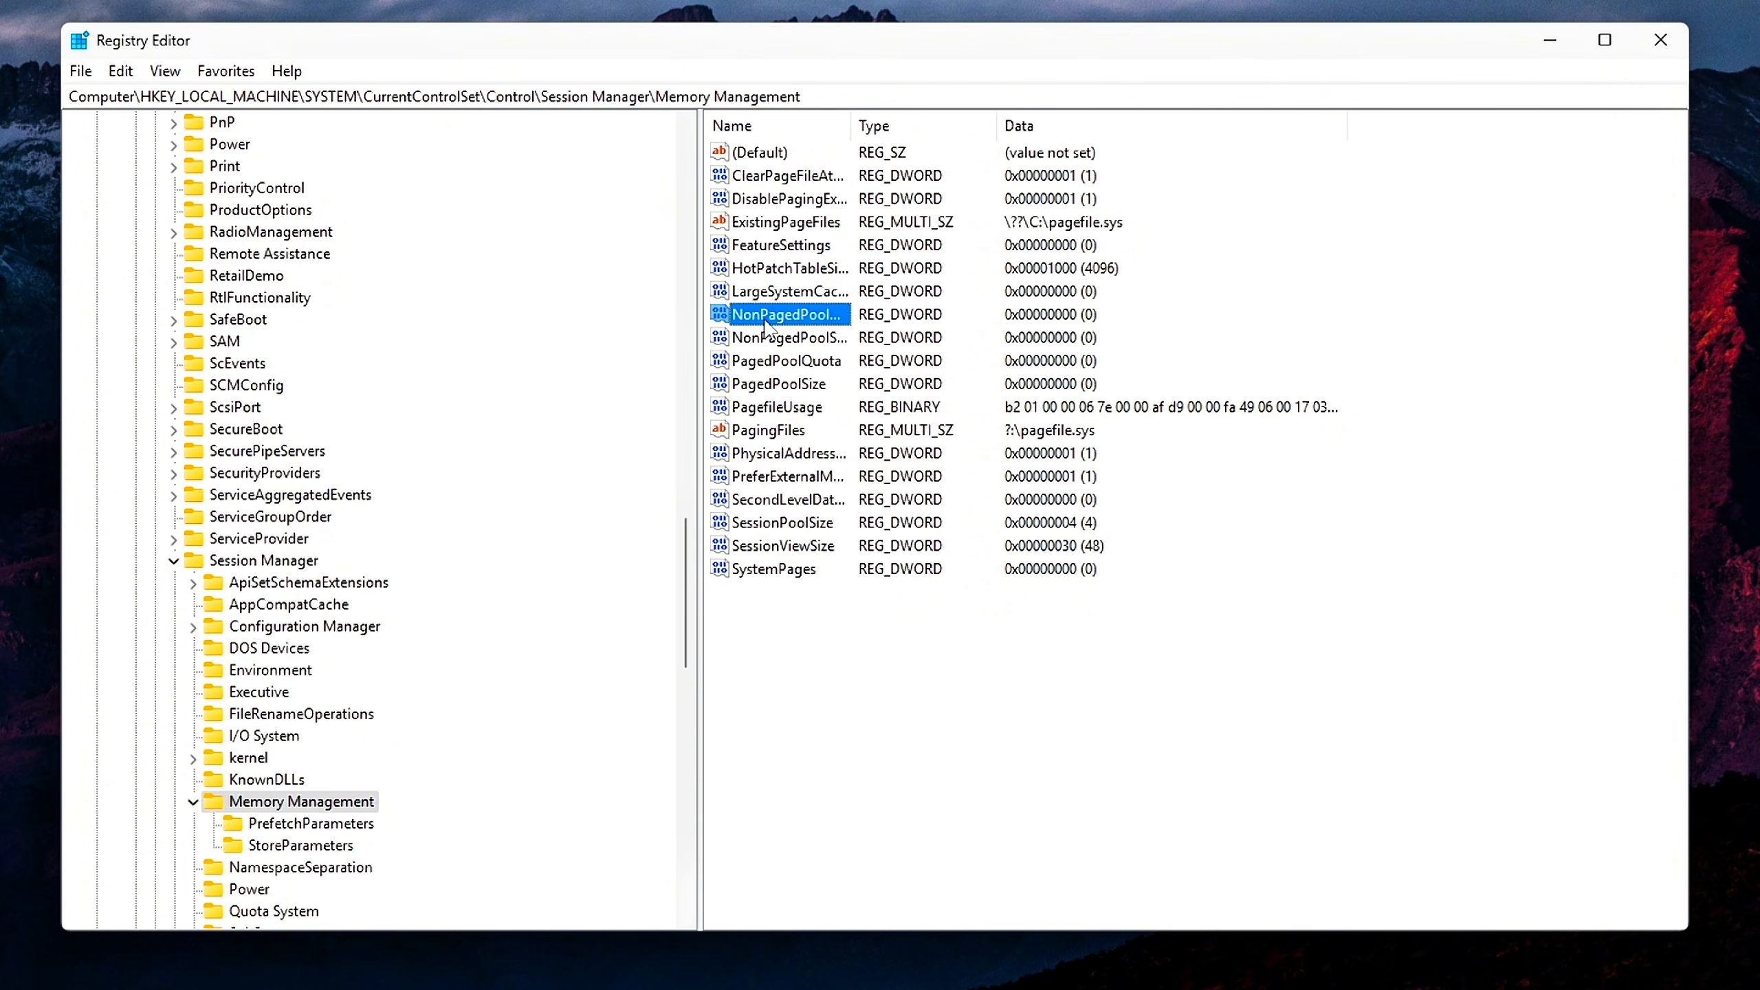
double_click(766, 322)
drag(362, 187, 1067, 477)
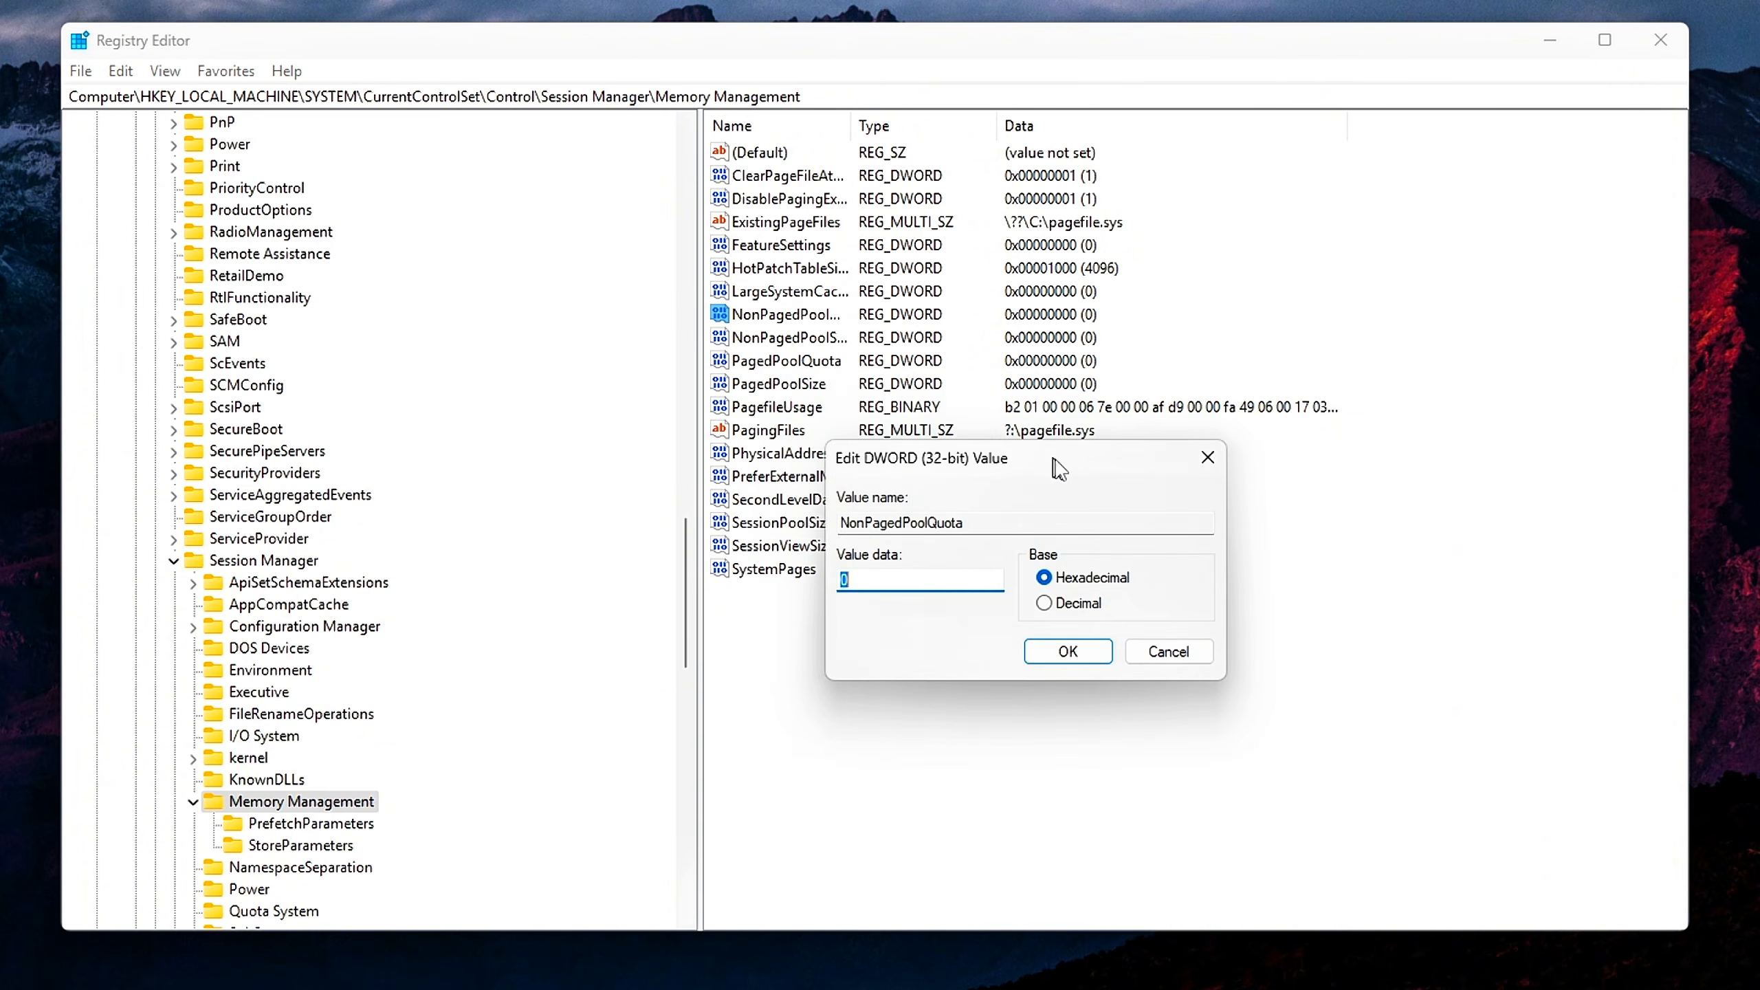
double_click(929, 584)
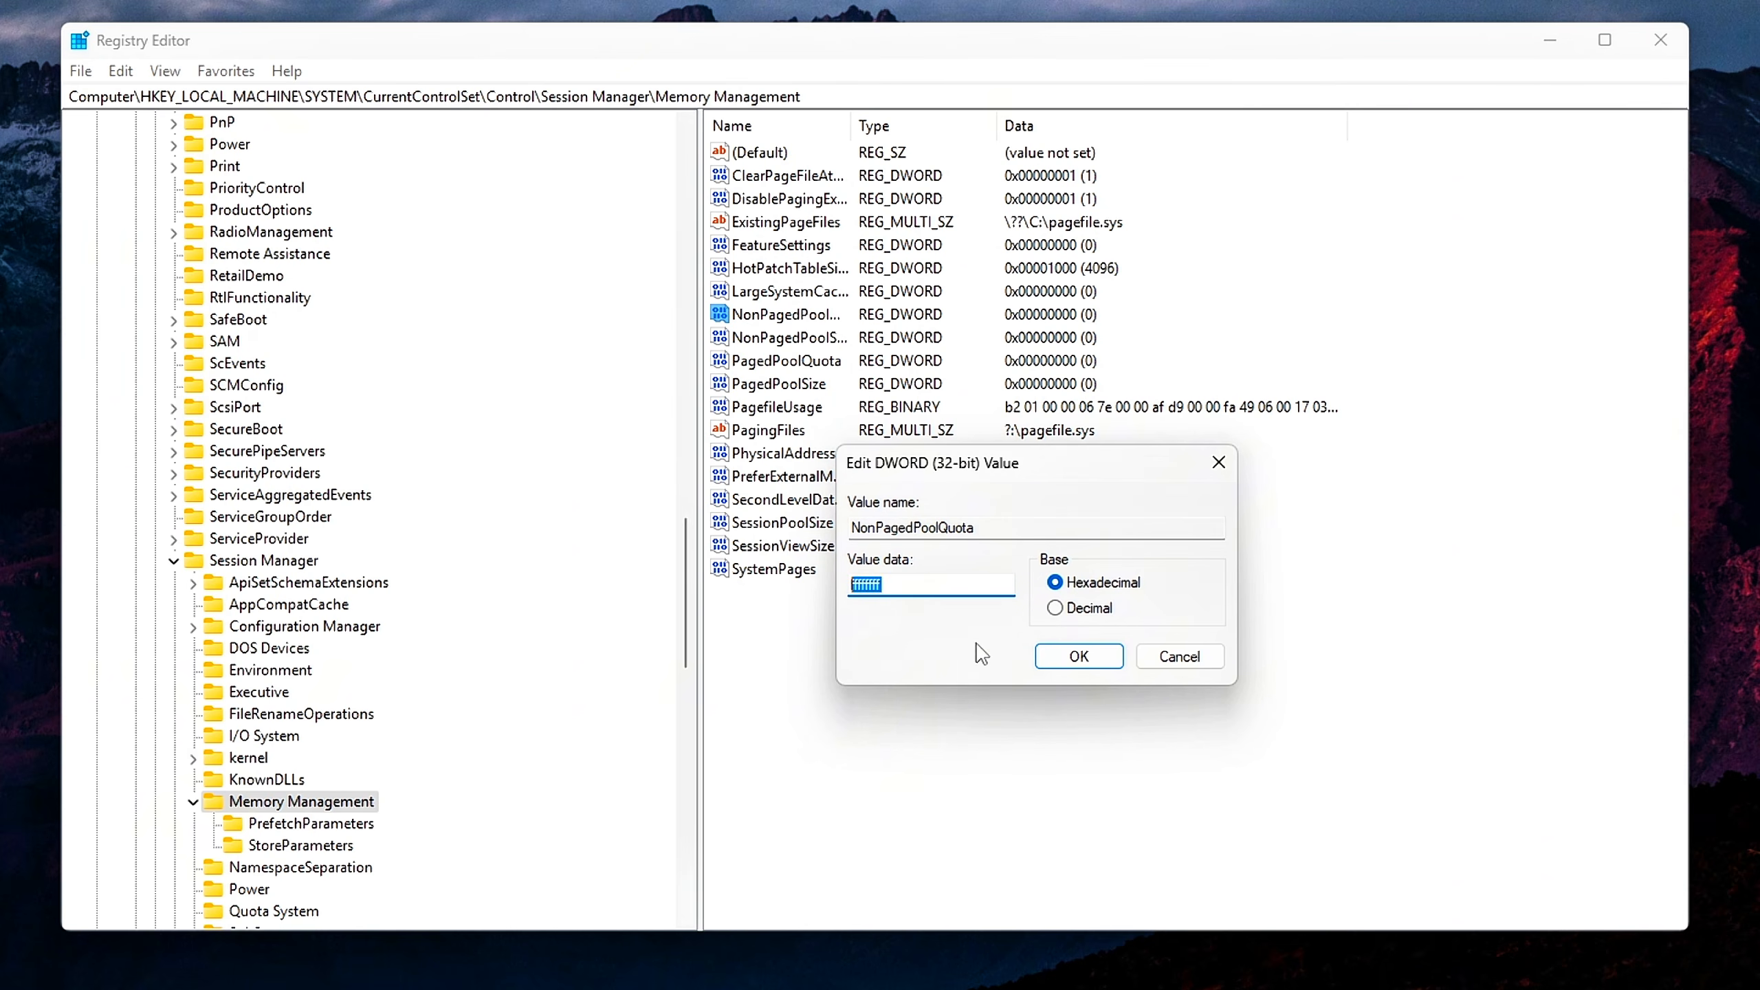
click(1052, 655)
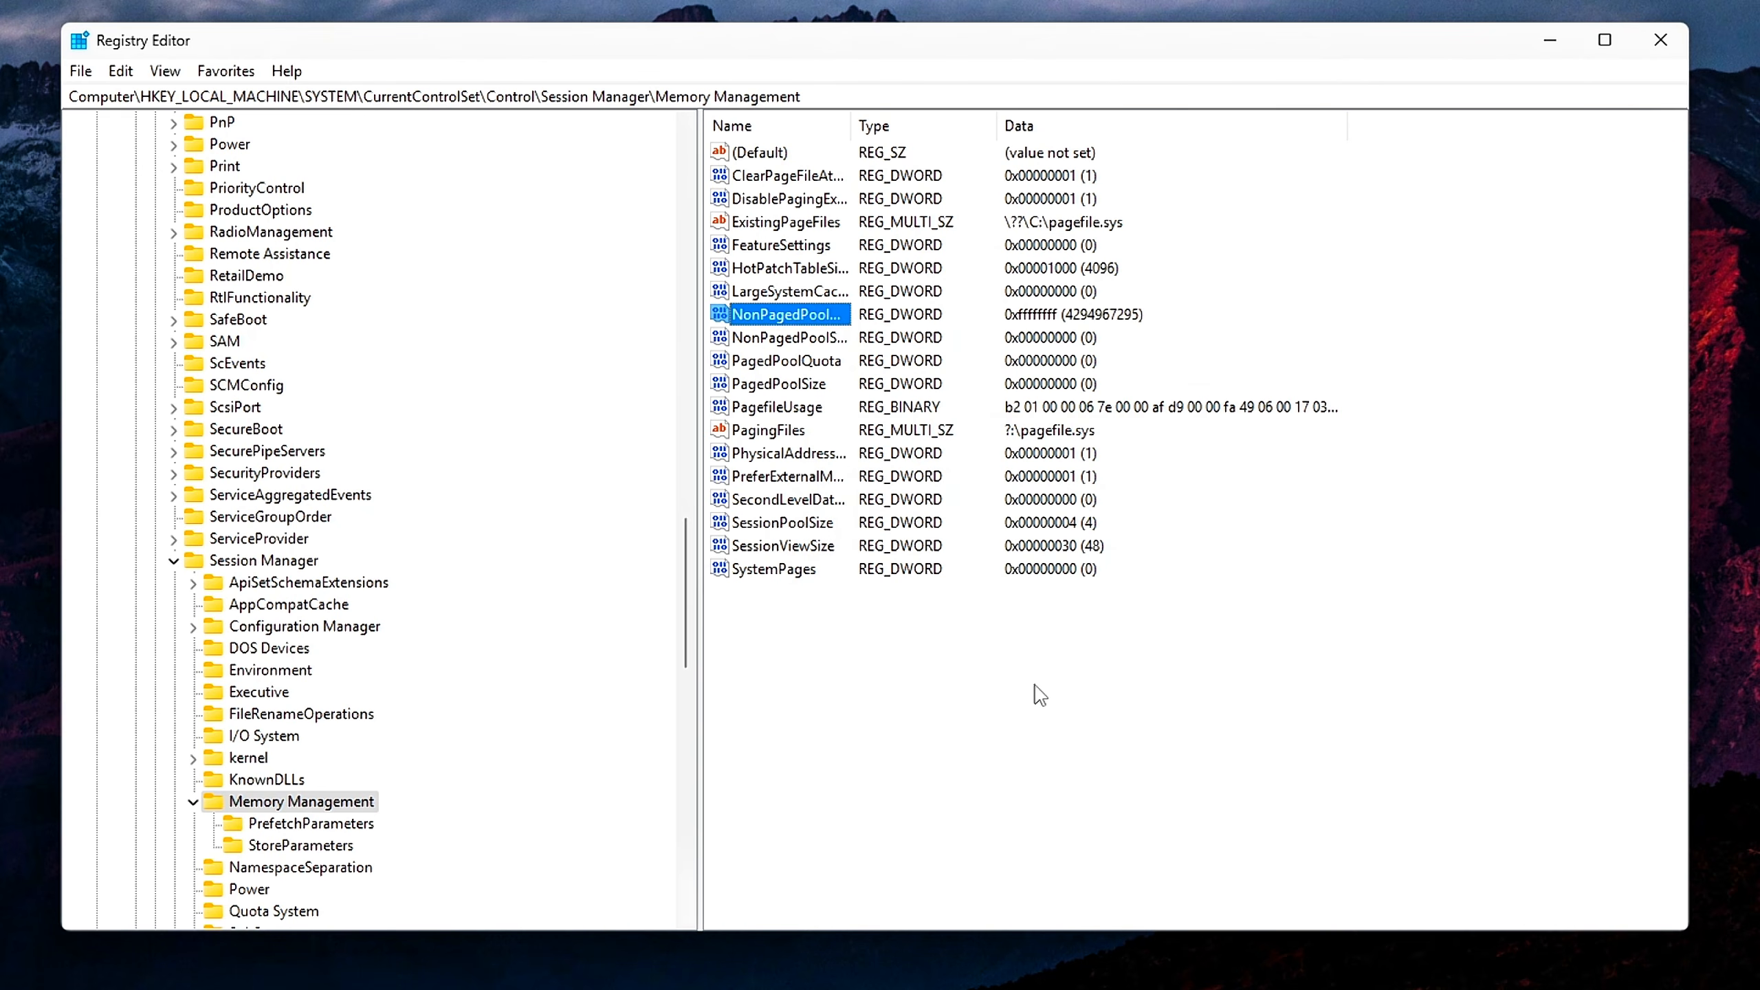
click(1087, 637)
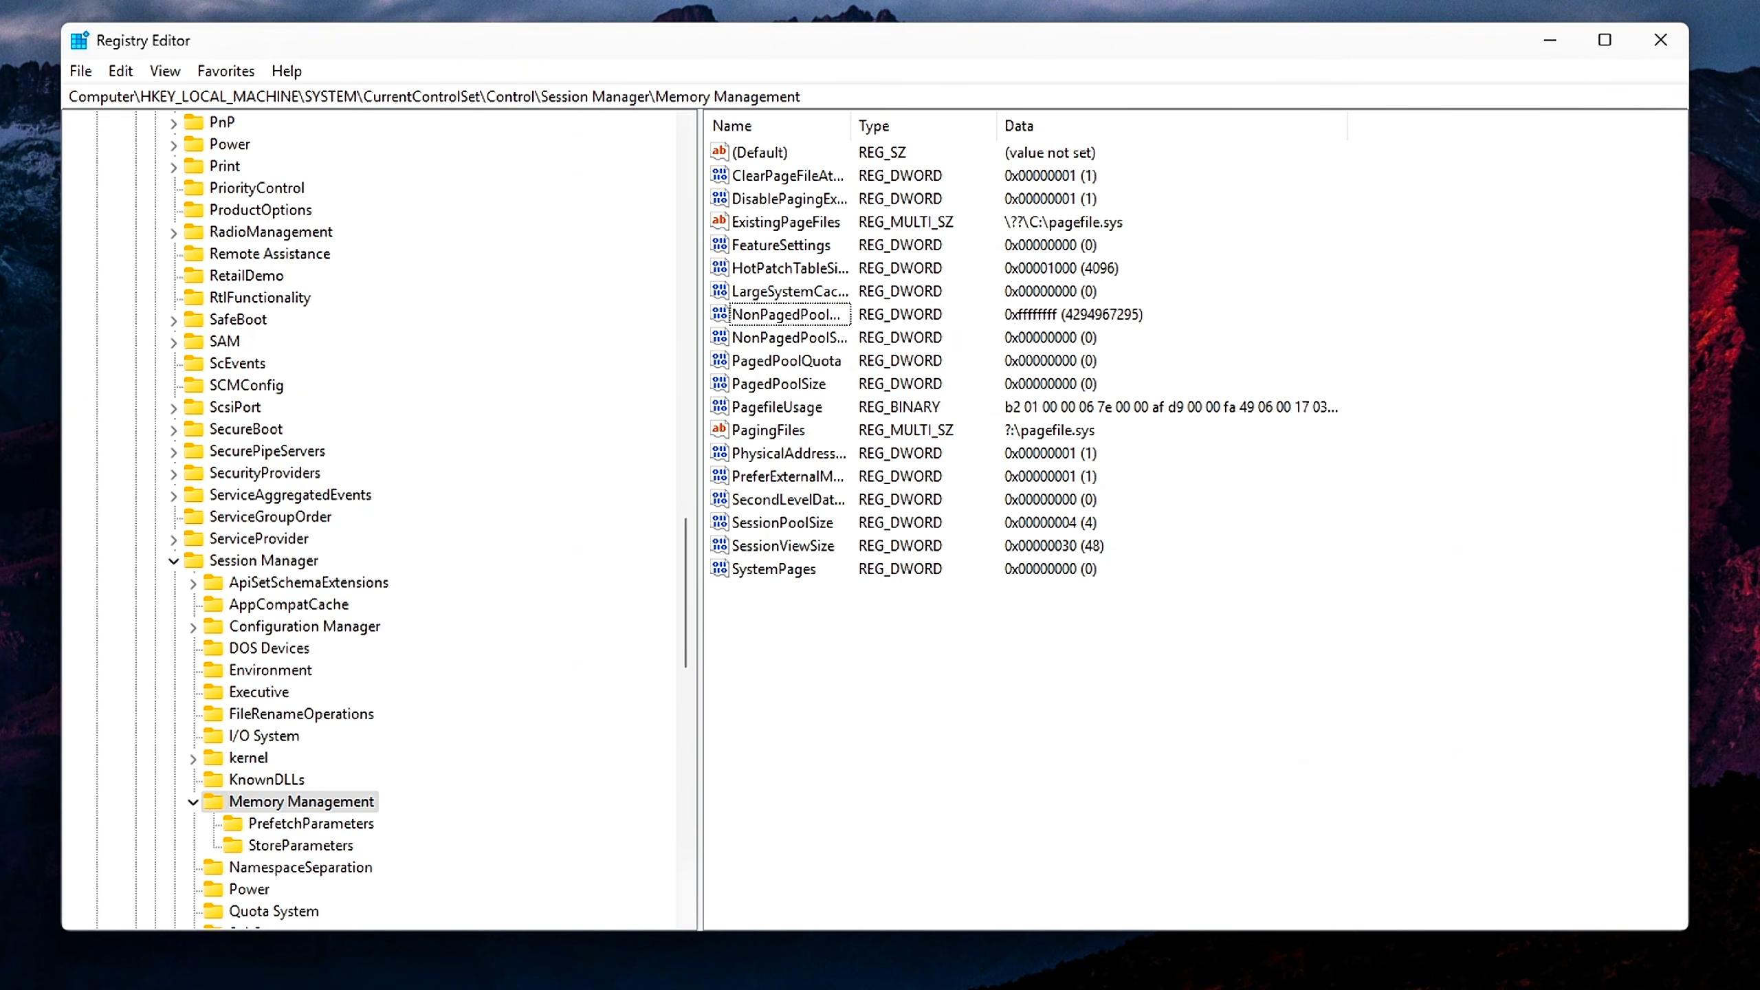
Add a DWORD (32-bit) value named IoPageLockLimit to the Memory Management key
key(super)
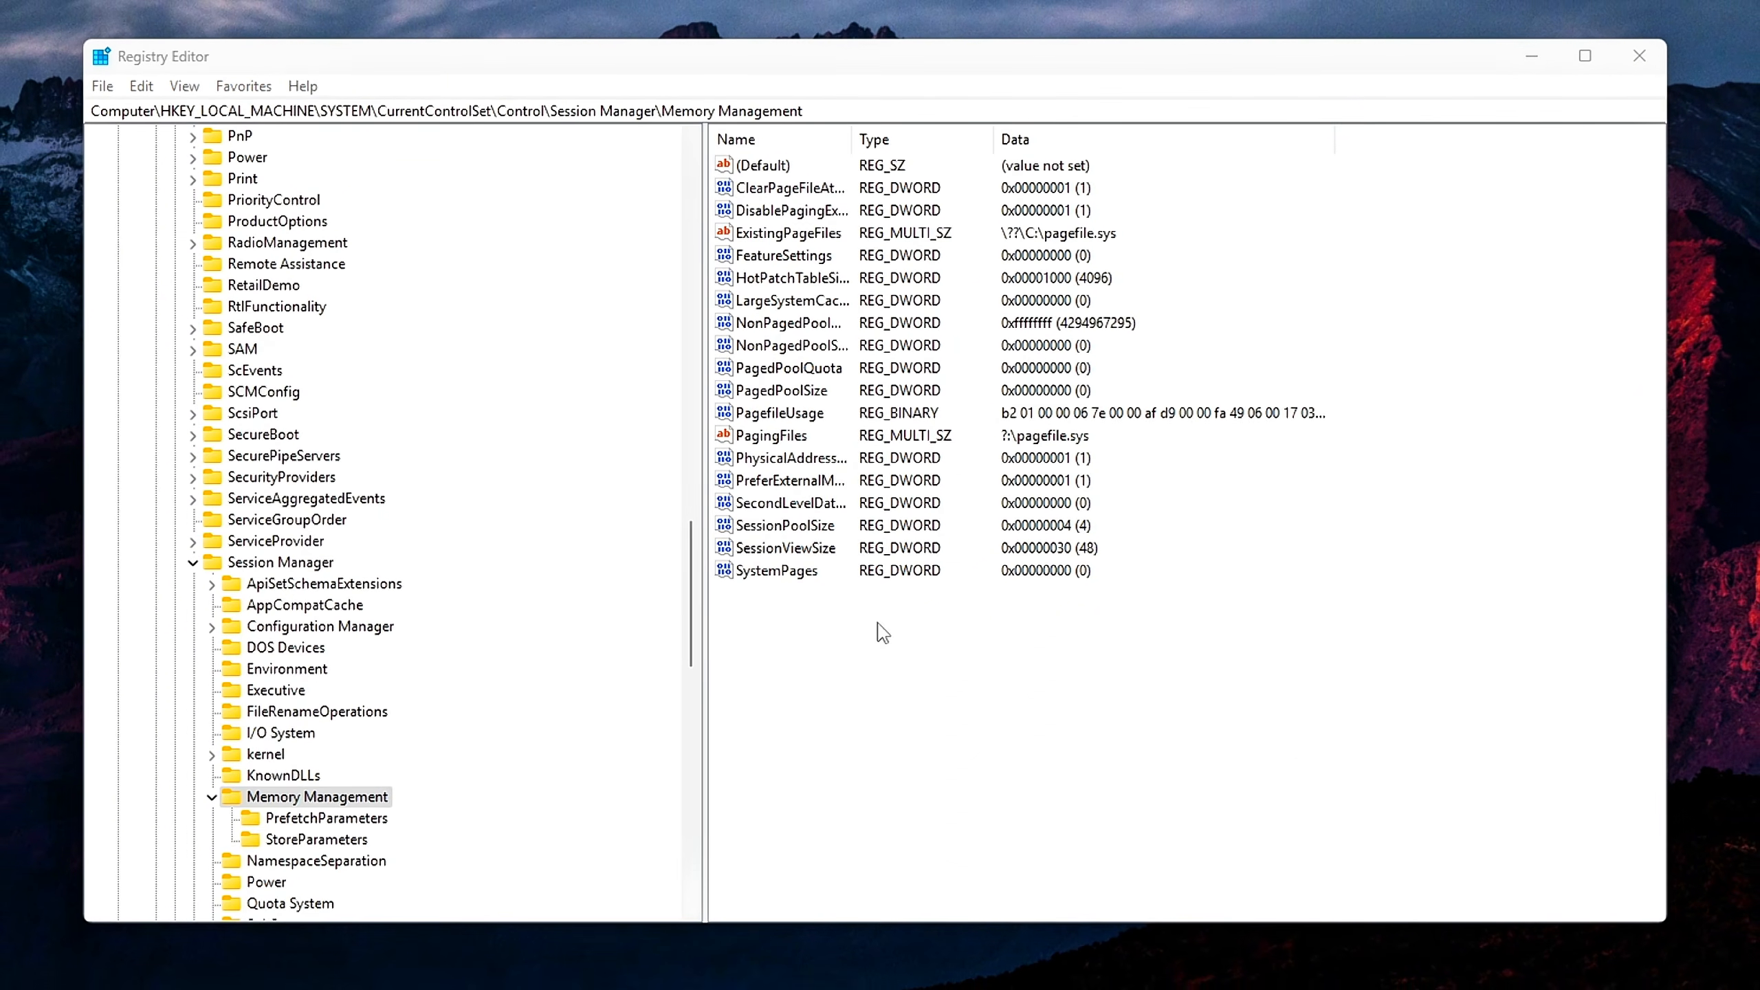
right_click(901, 635)
mouse_move(966, 653)
click(1178, 735)
text(IoPageLockLimit)
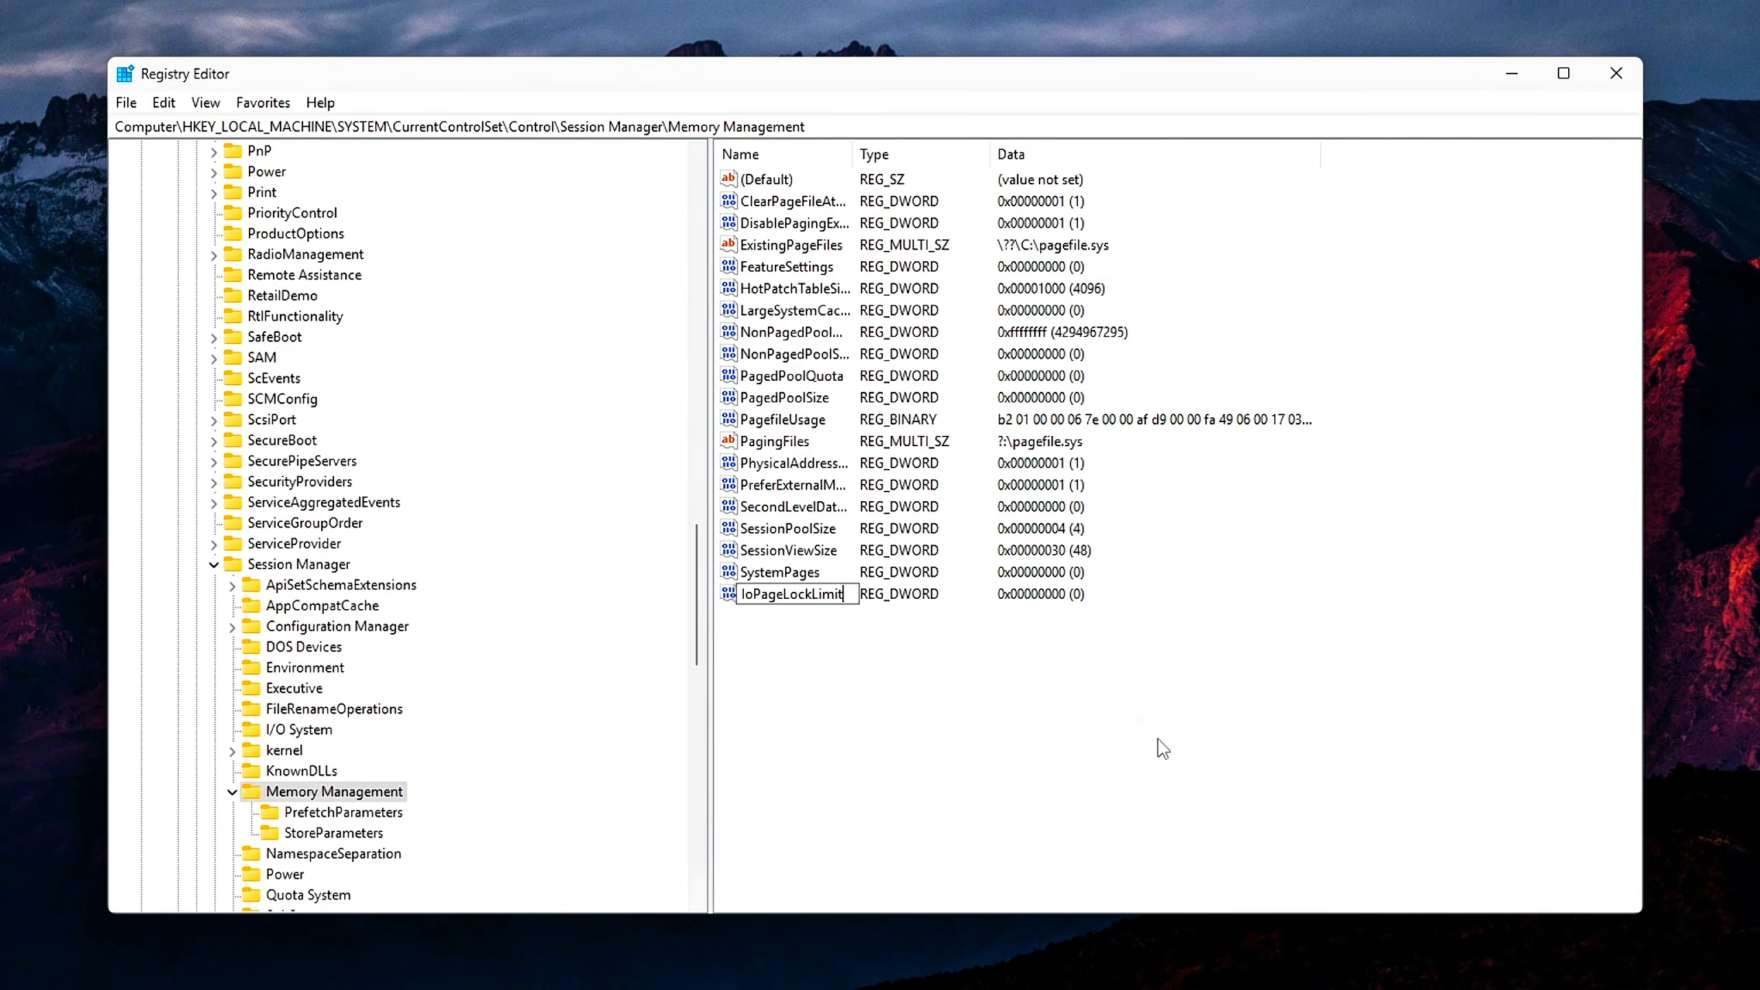
key(Return)
key(Return)
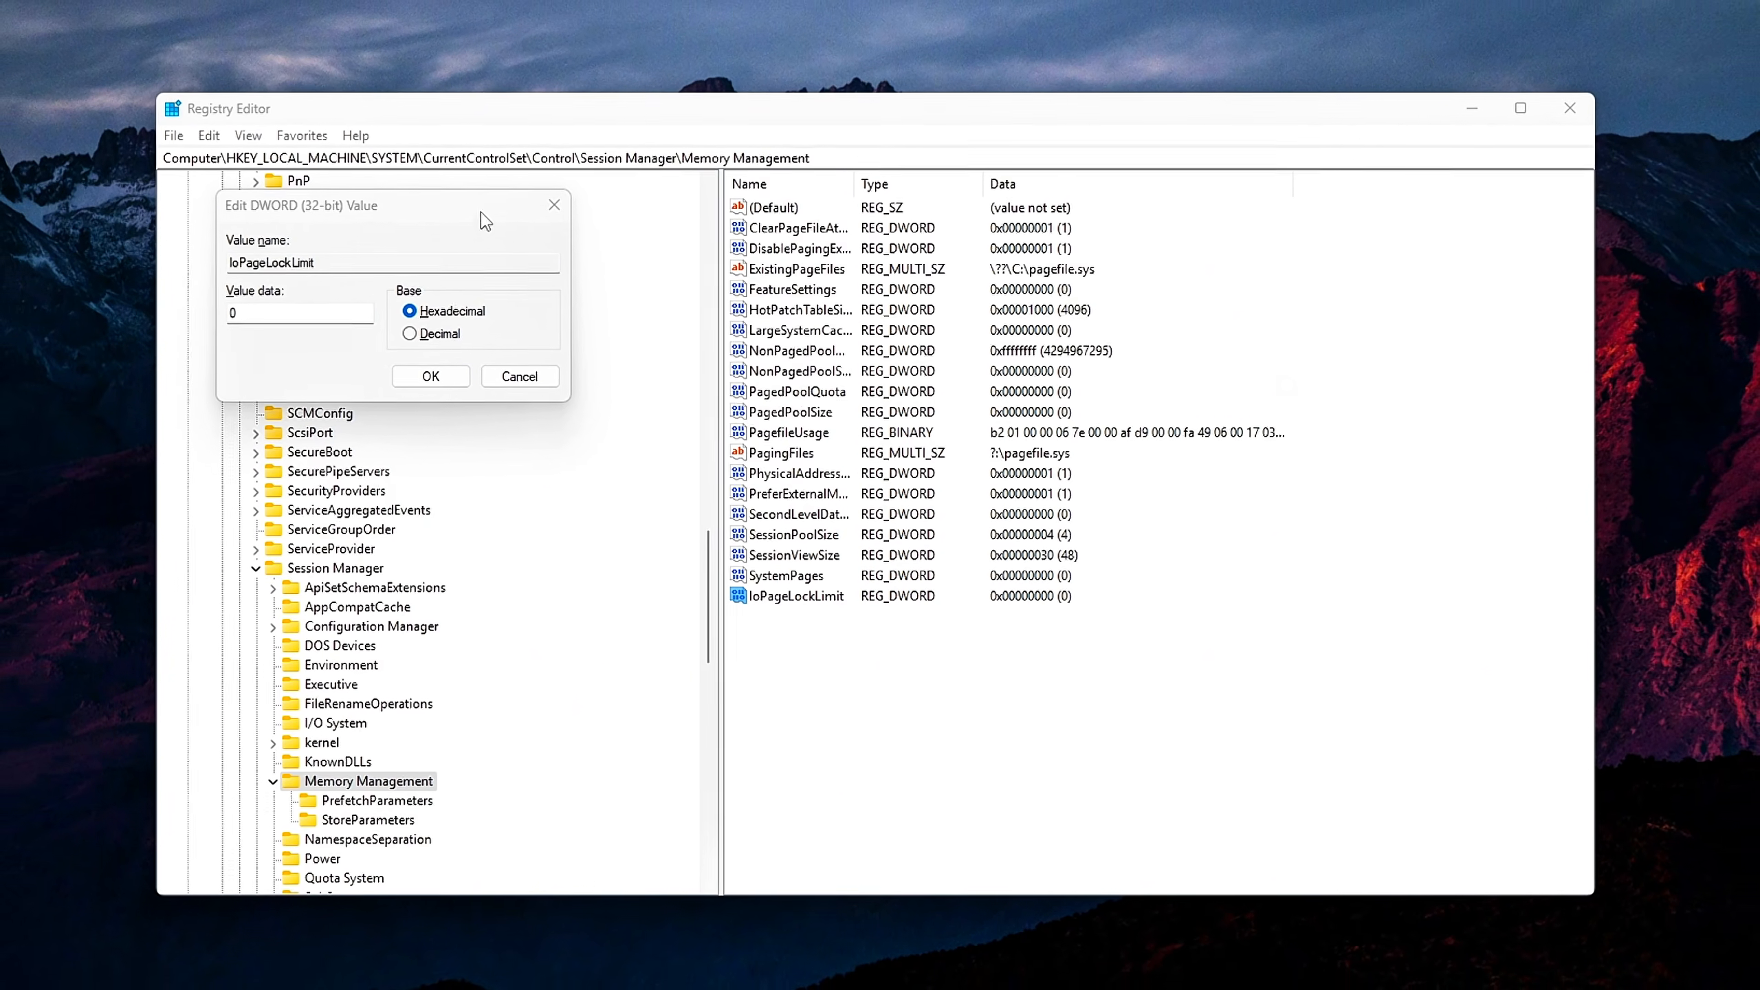
Set the value data of IoPageLockLimit to 400000 with hexadecimal base
drag(459, 202, 1022, 374)
text(0x400000)
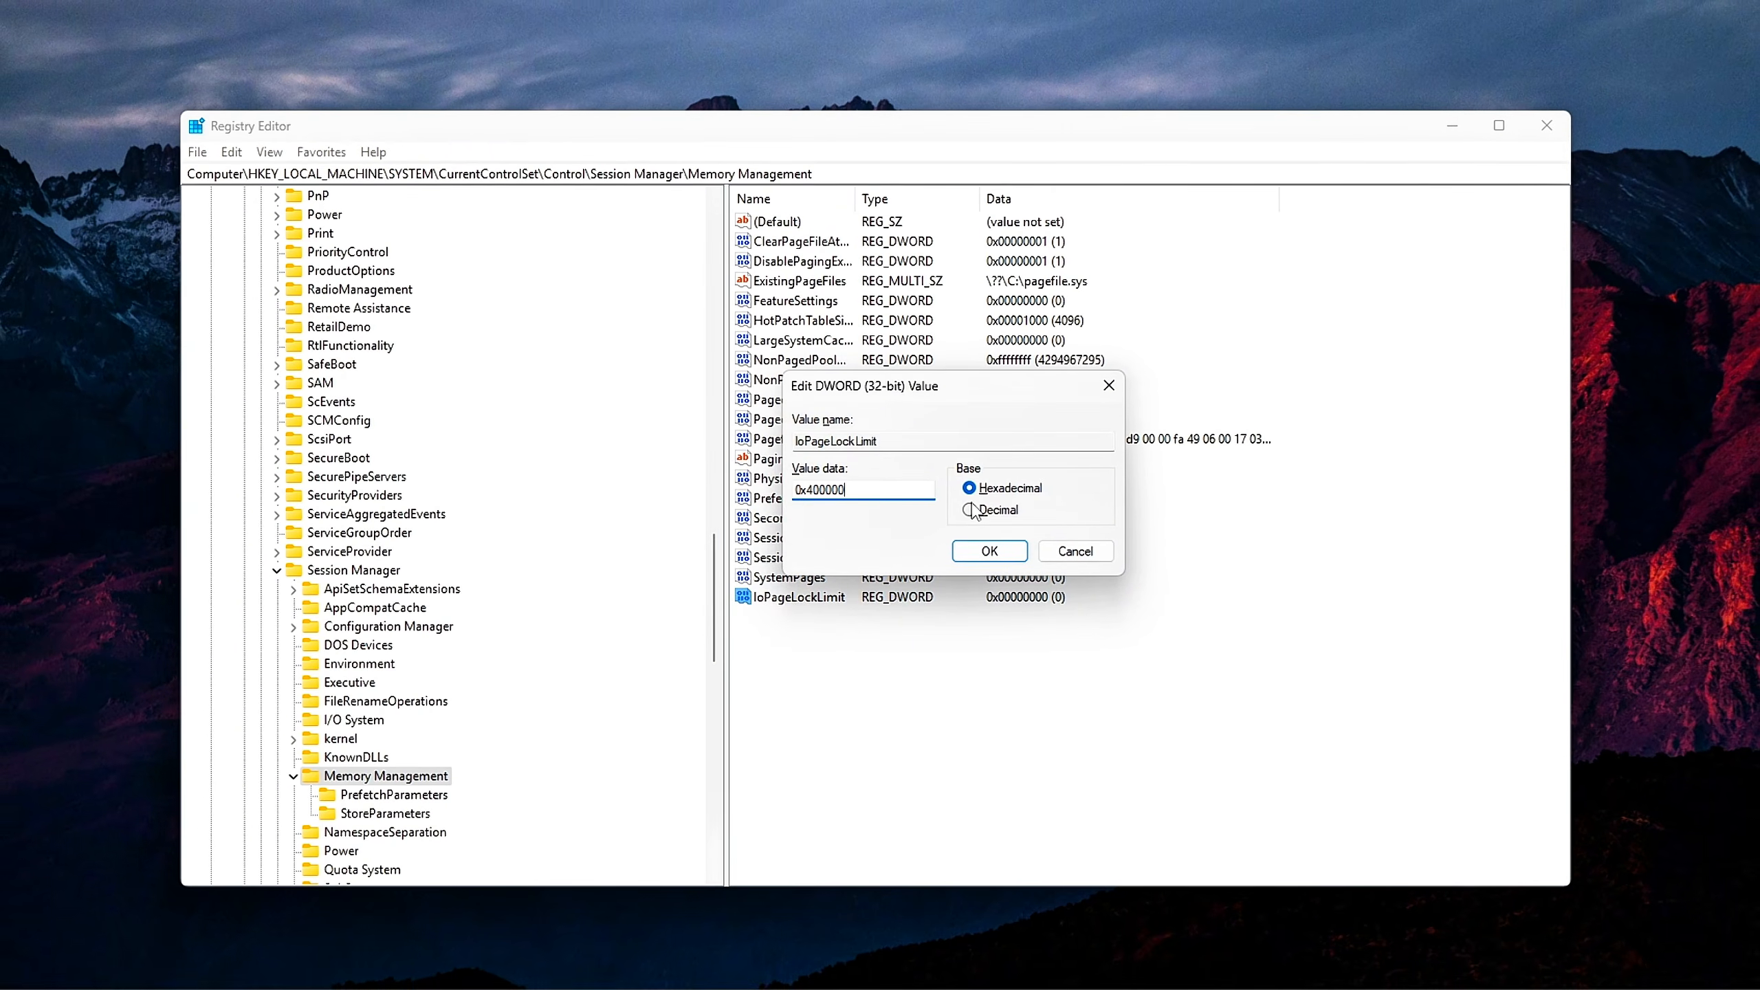
click(975, 510)
click(973, 490)
drag(863, 491, 554, 488)
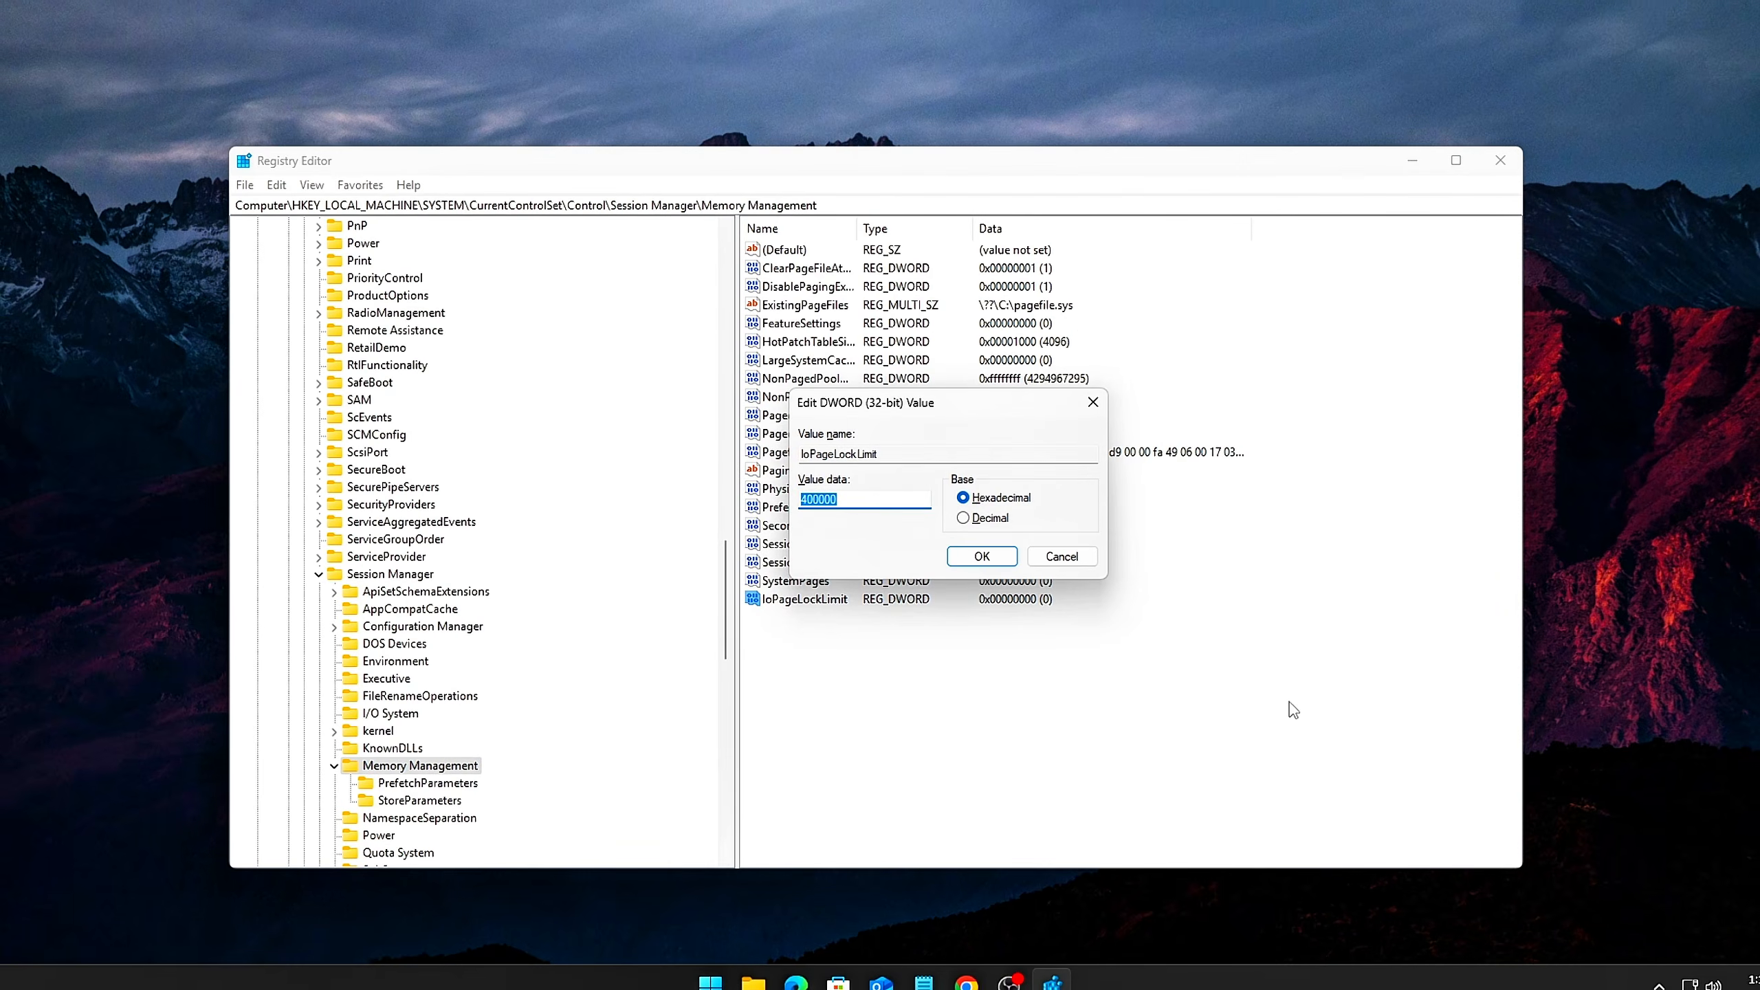
key(Return)
drag(1003, 712, 800, 618)
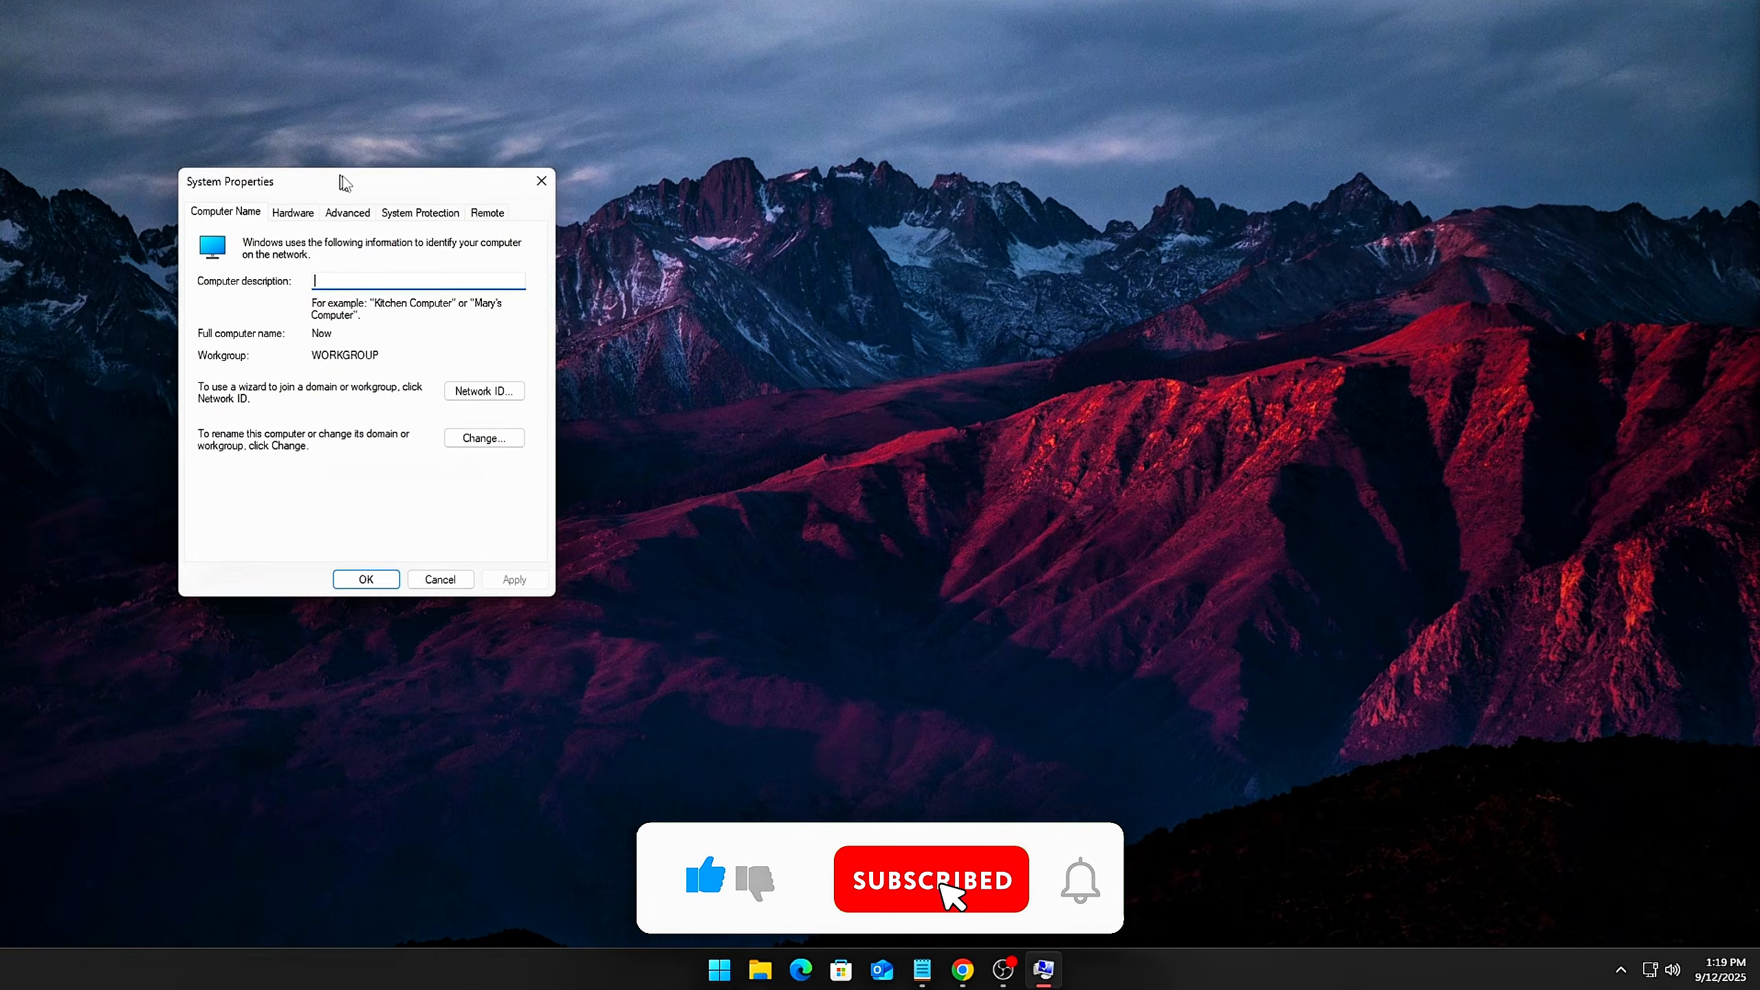
drag(342, 182, 826, 276)
click(831, 315)
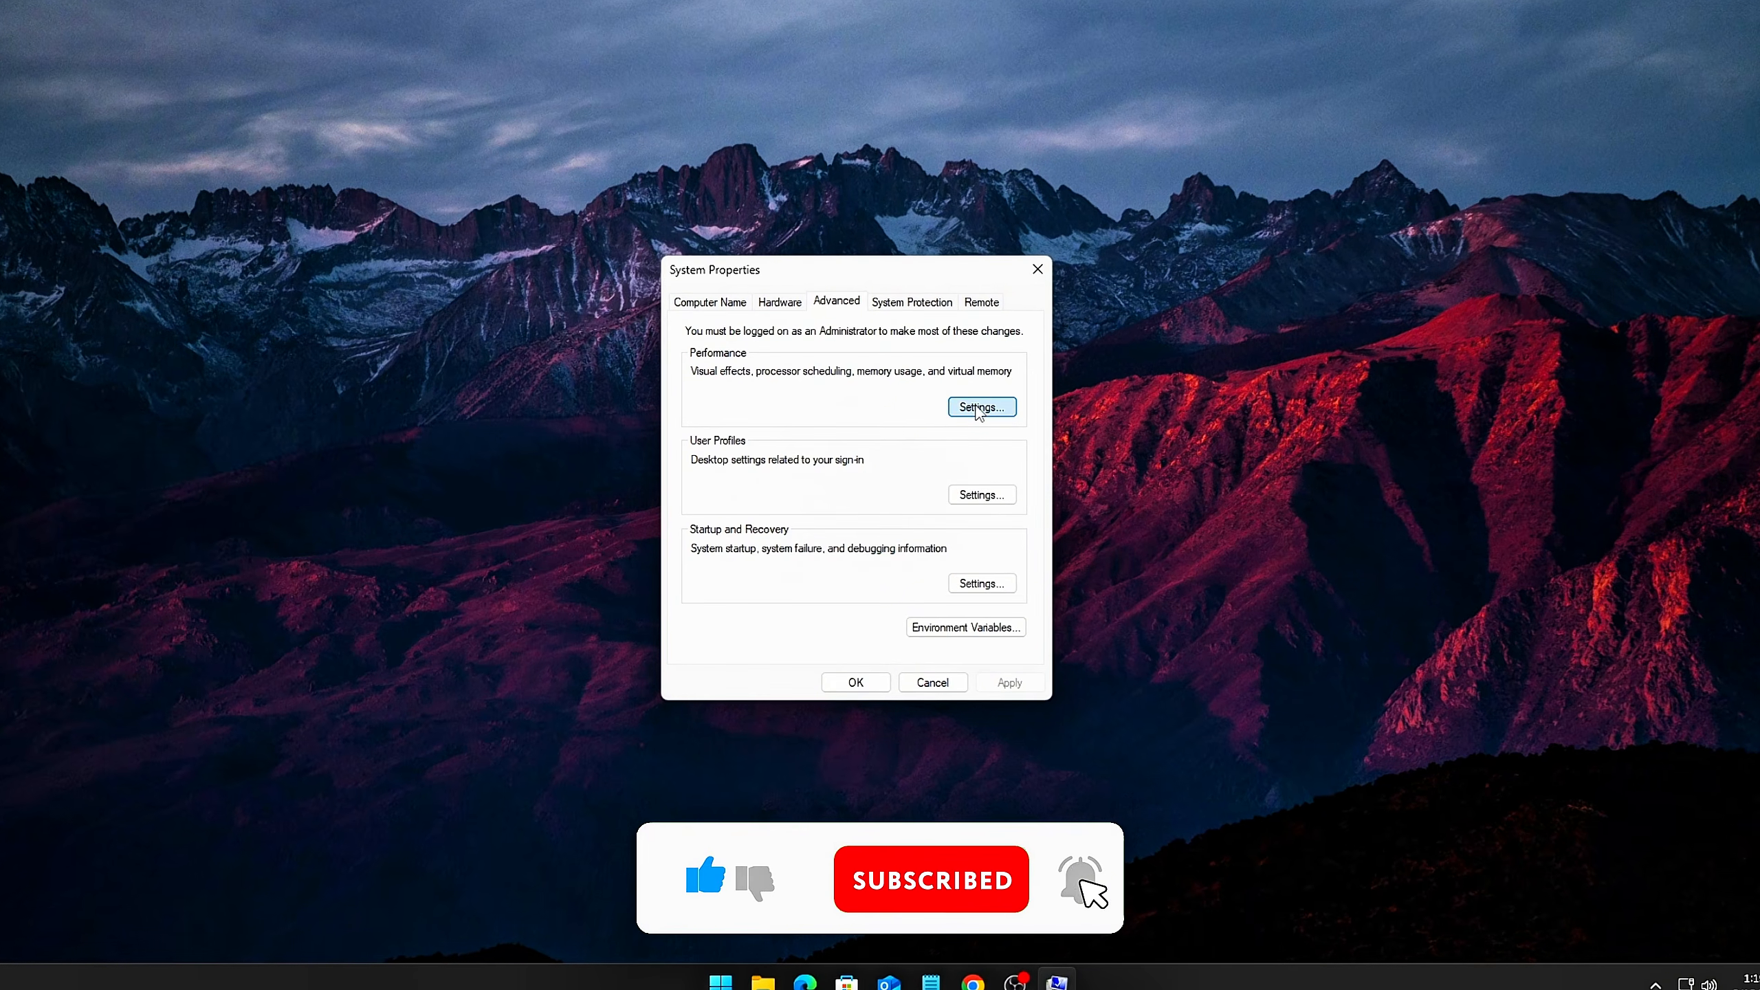
click(977, 407)
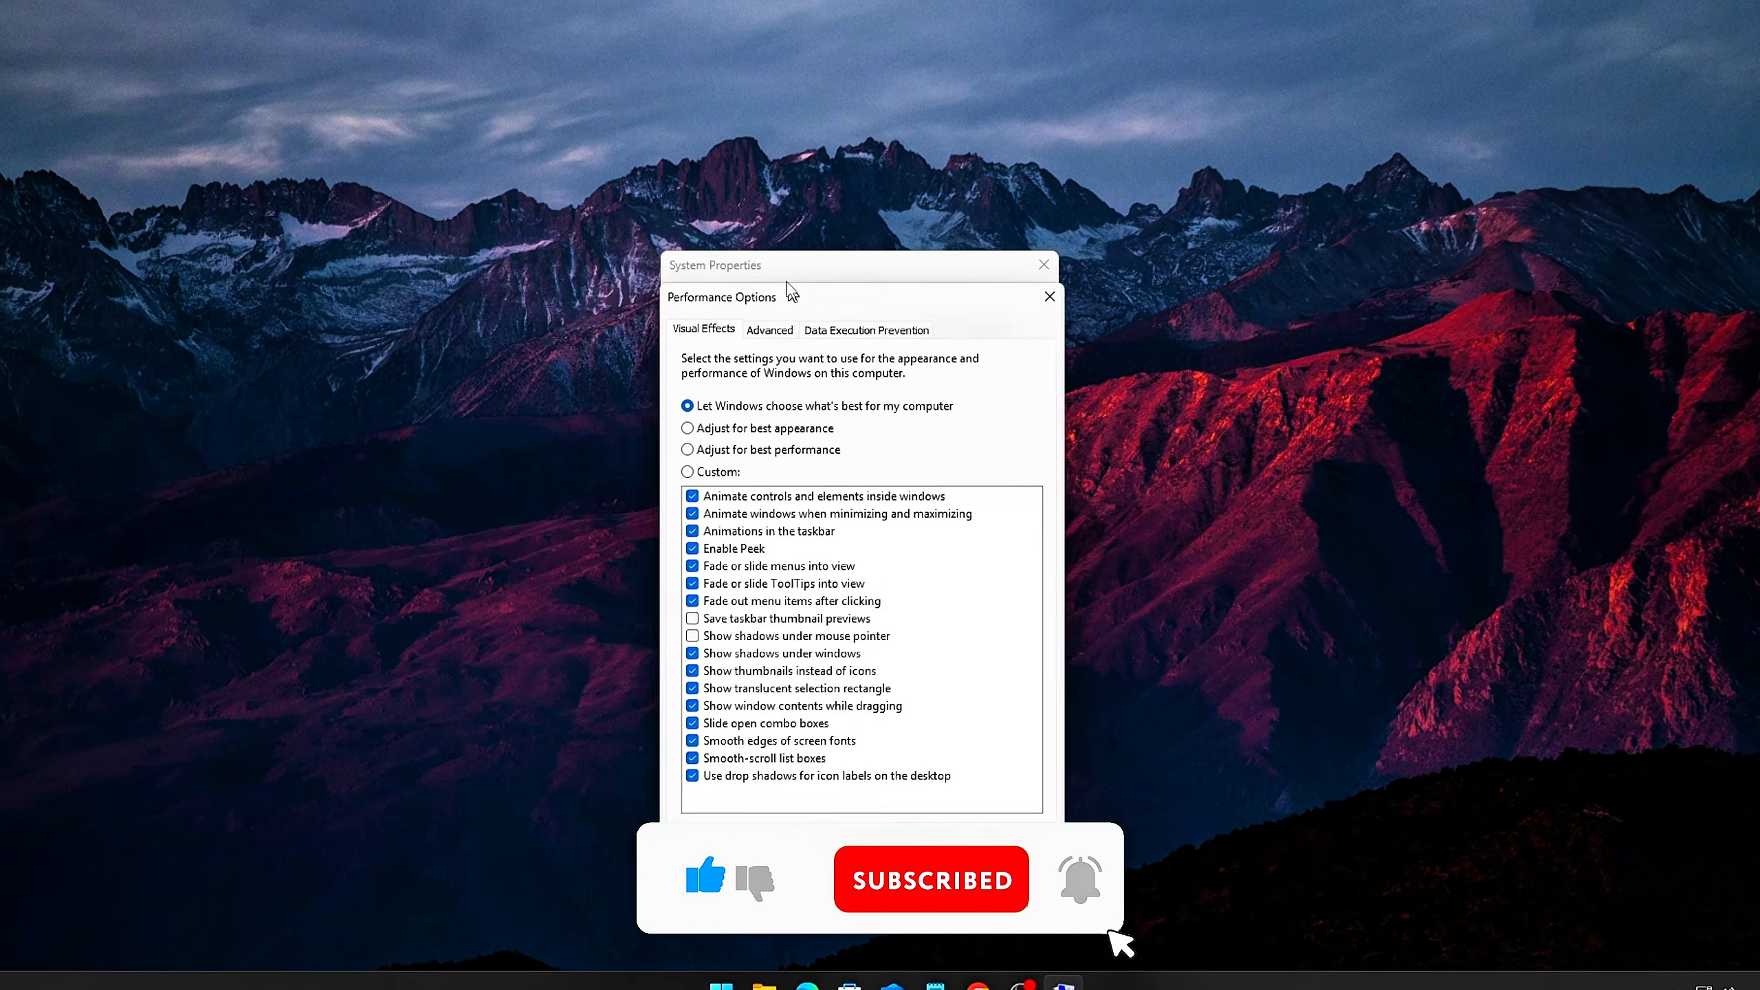
click(749, 270)
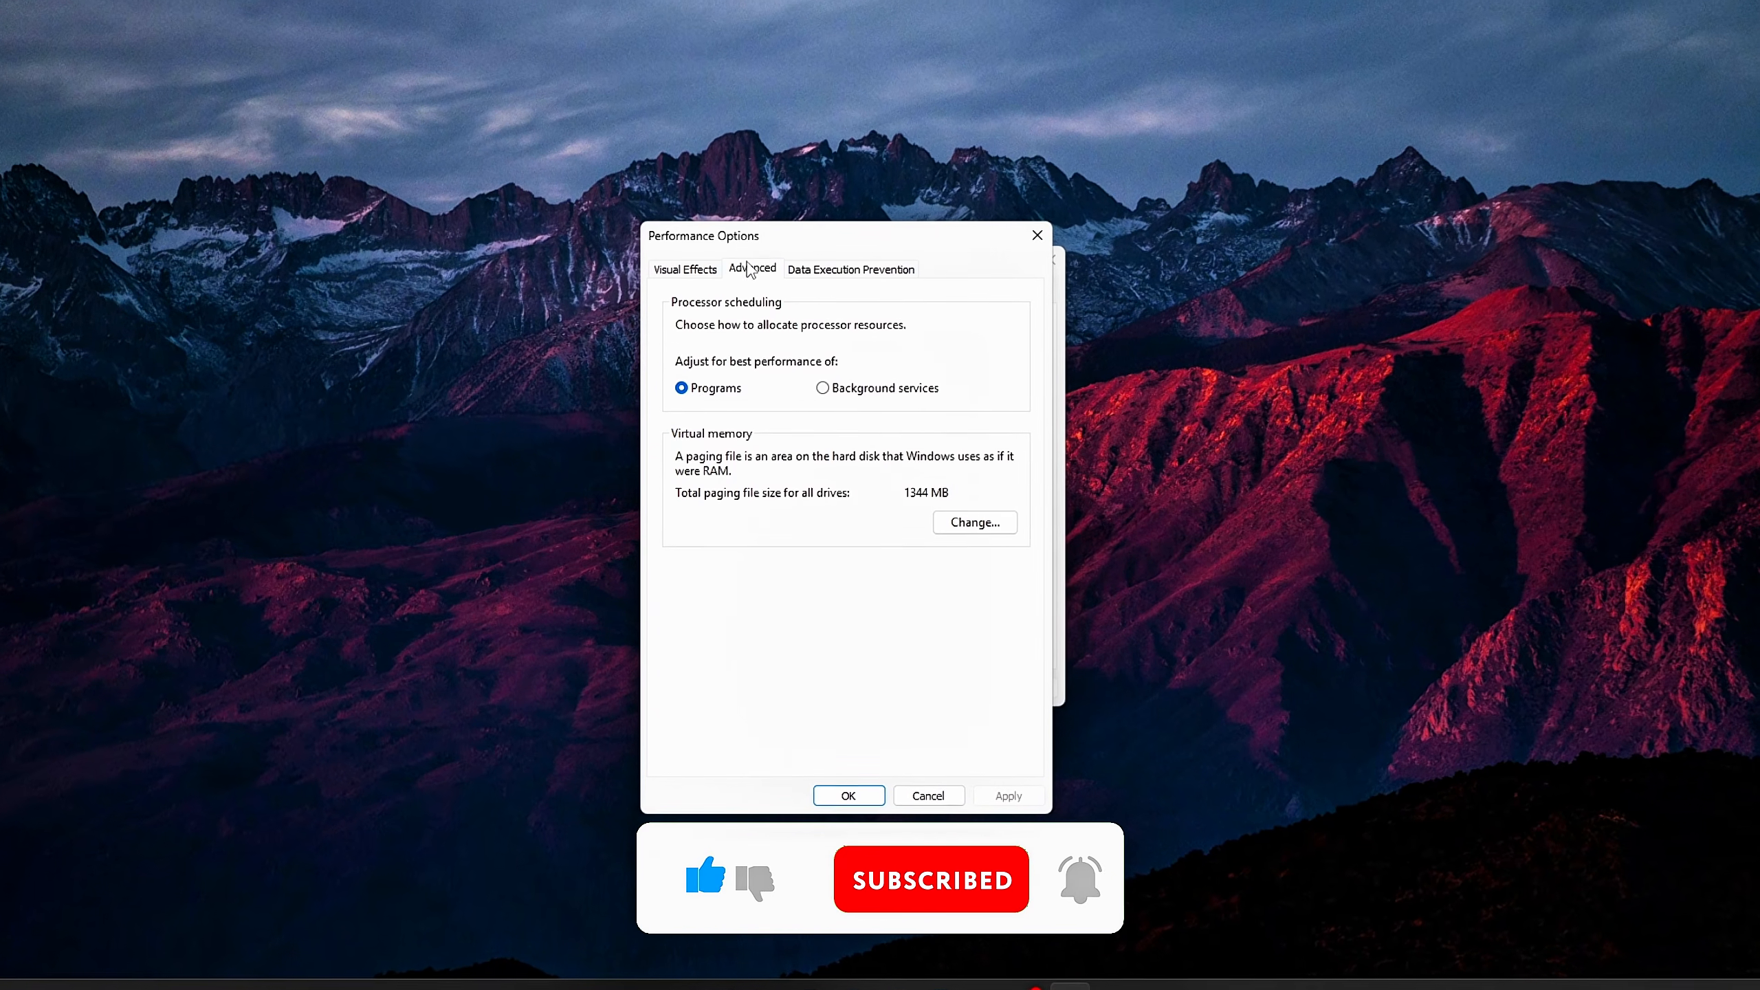
click(975, 522)
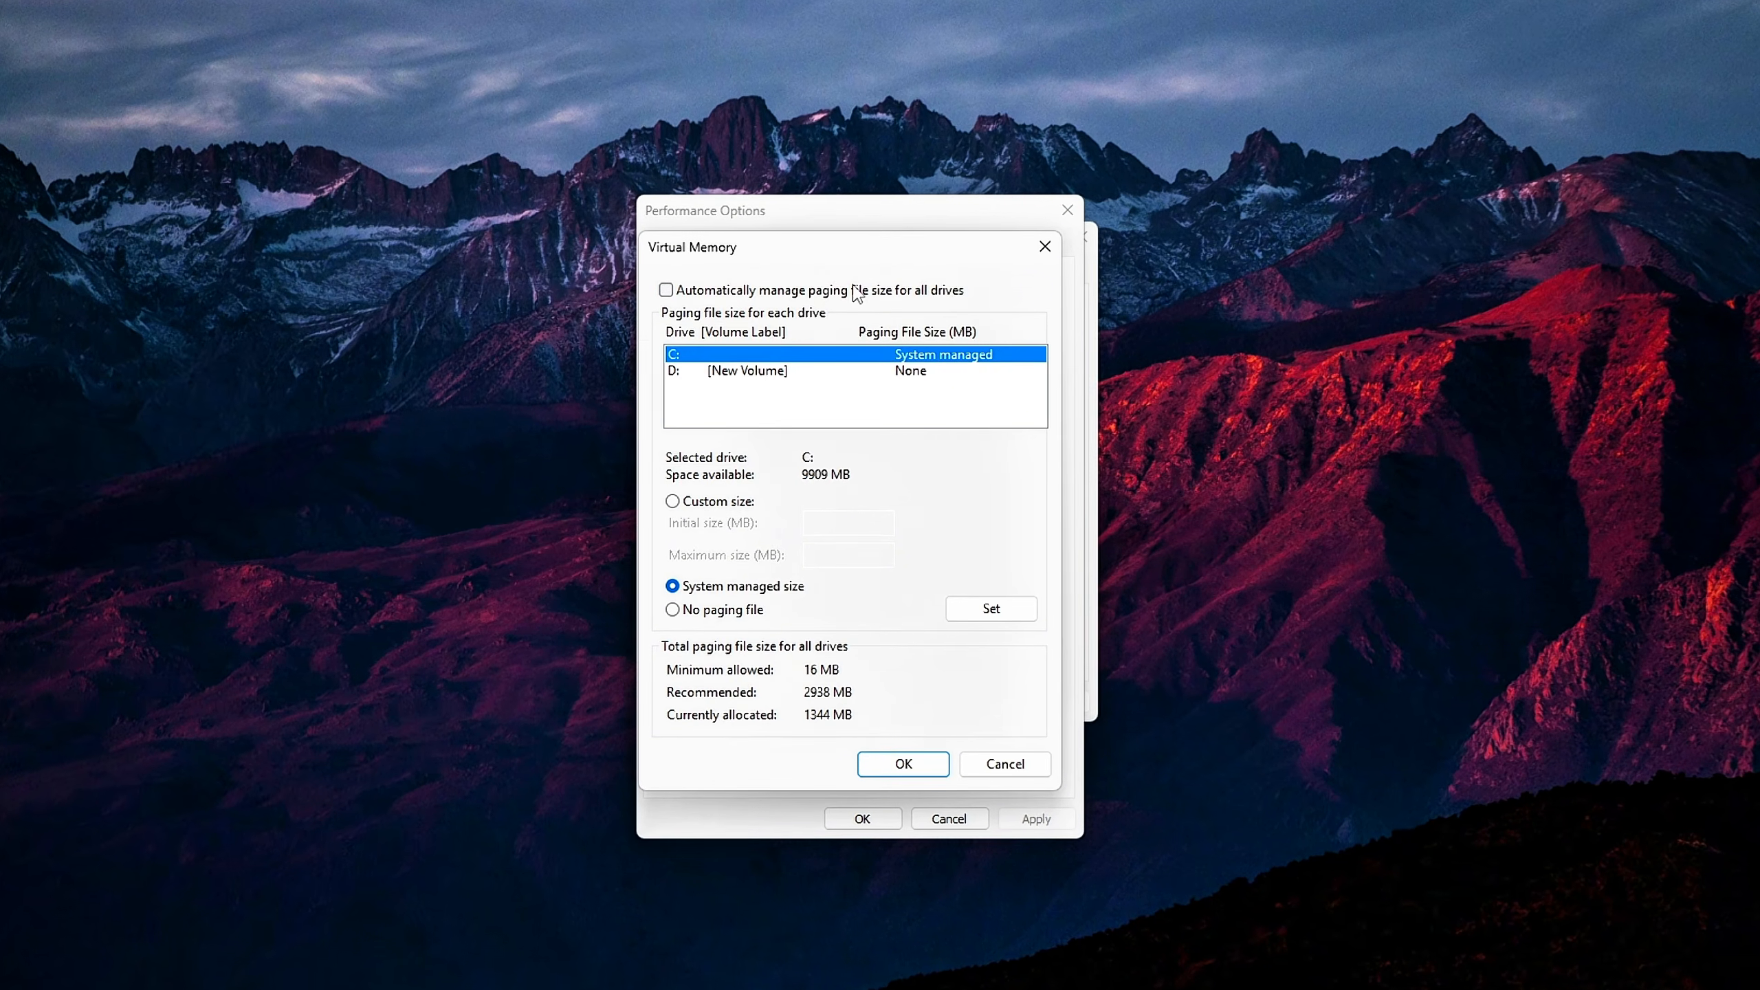
click(787, 370)
click(795, 350)
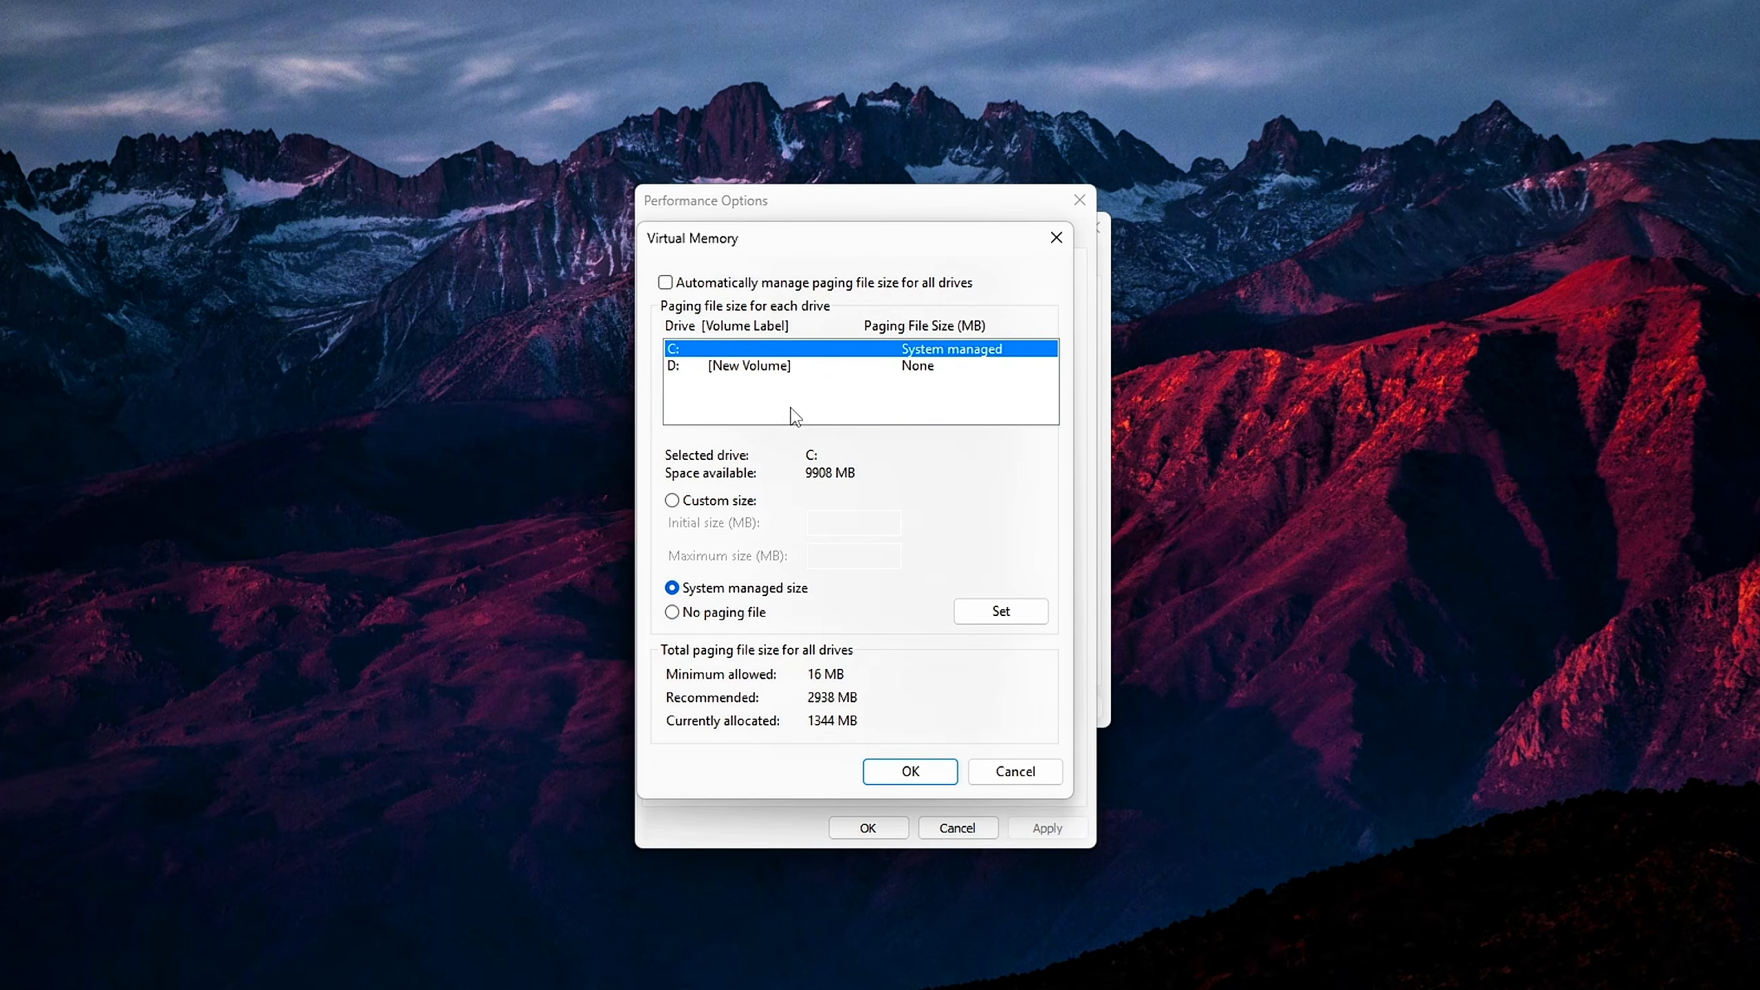
click(773, 368)
click(766, 351)
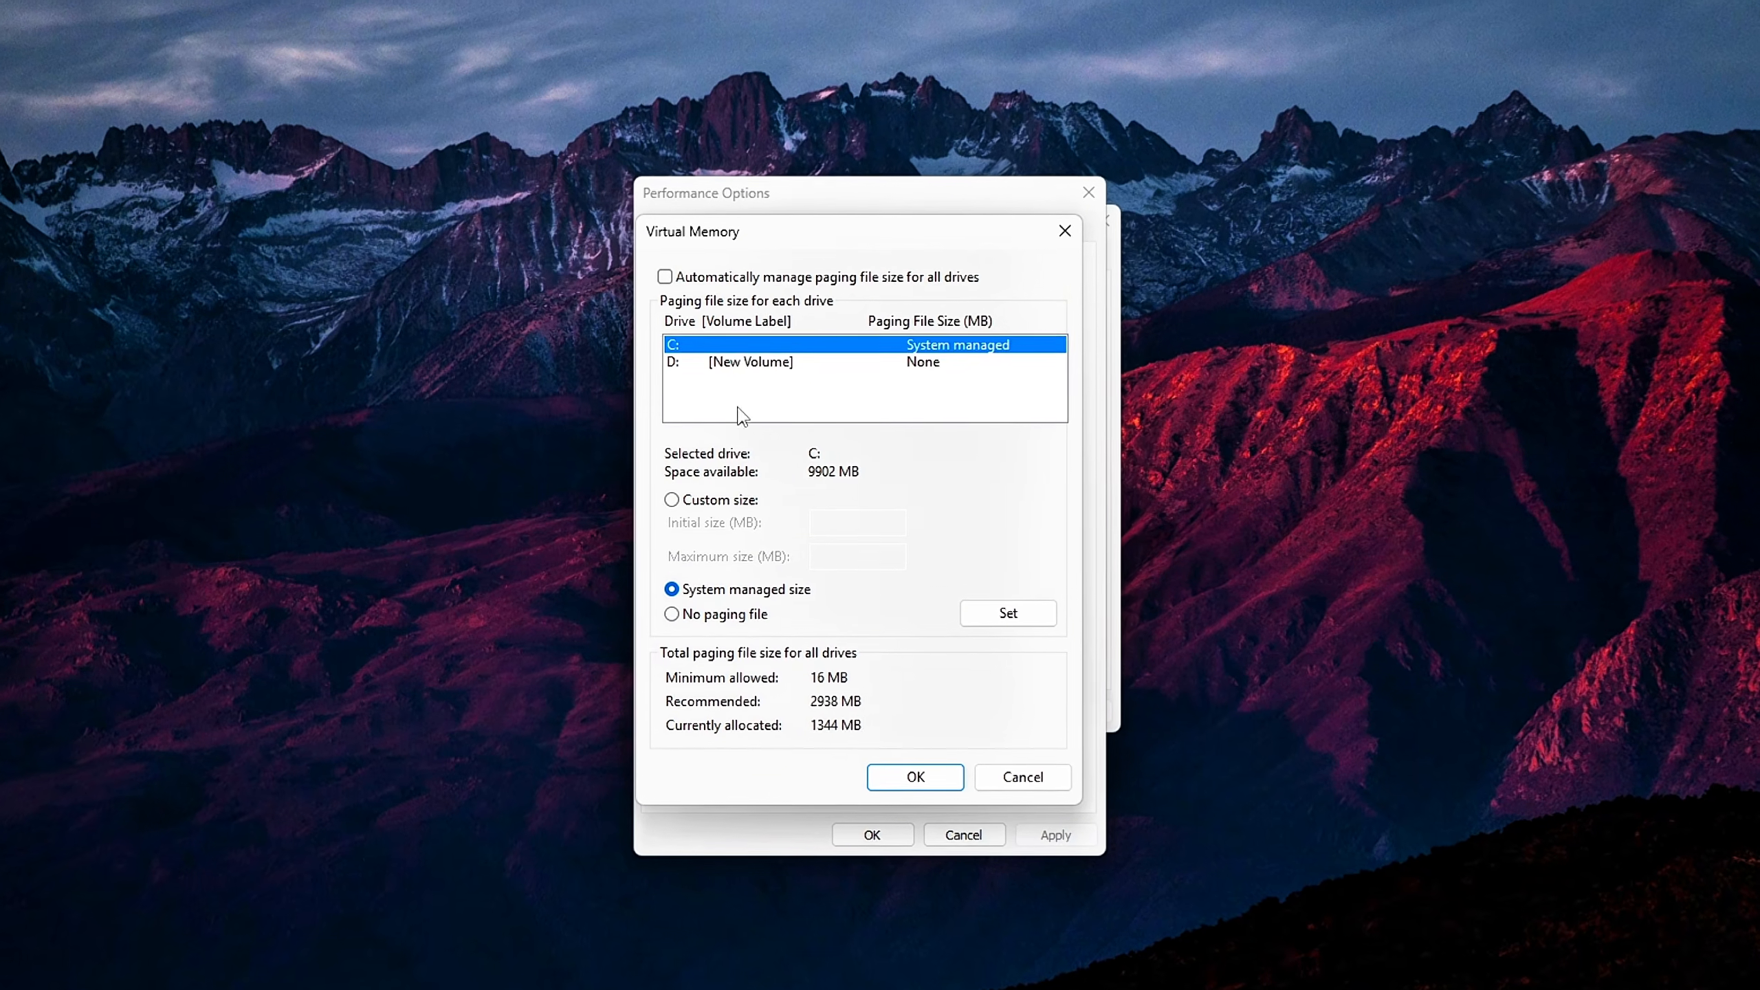
click(749, 361)
click(728, 499)
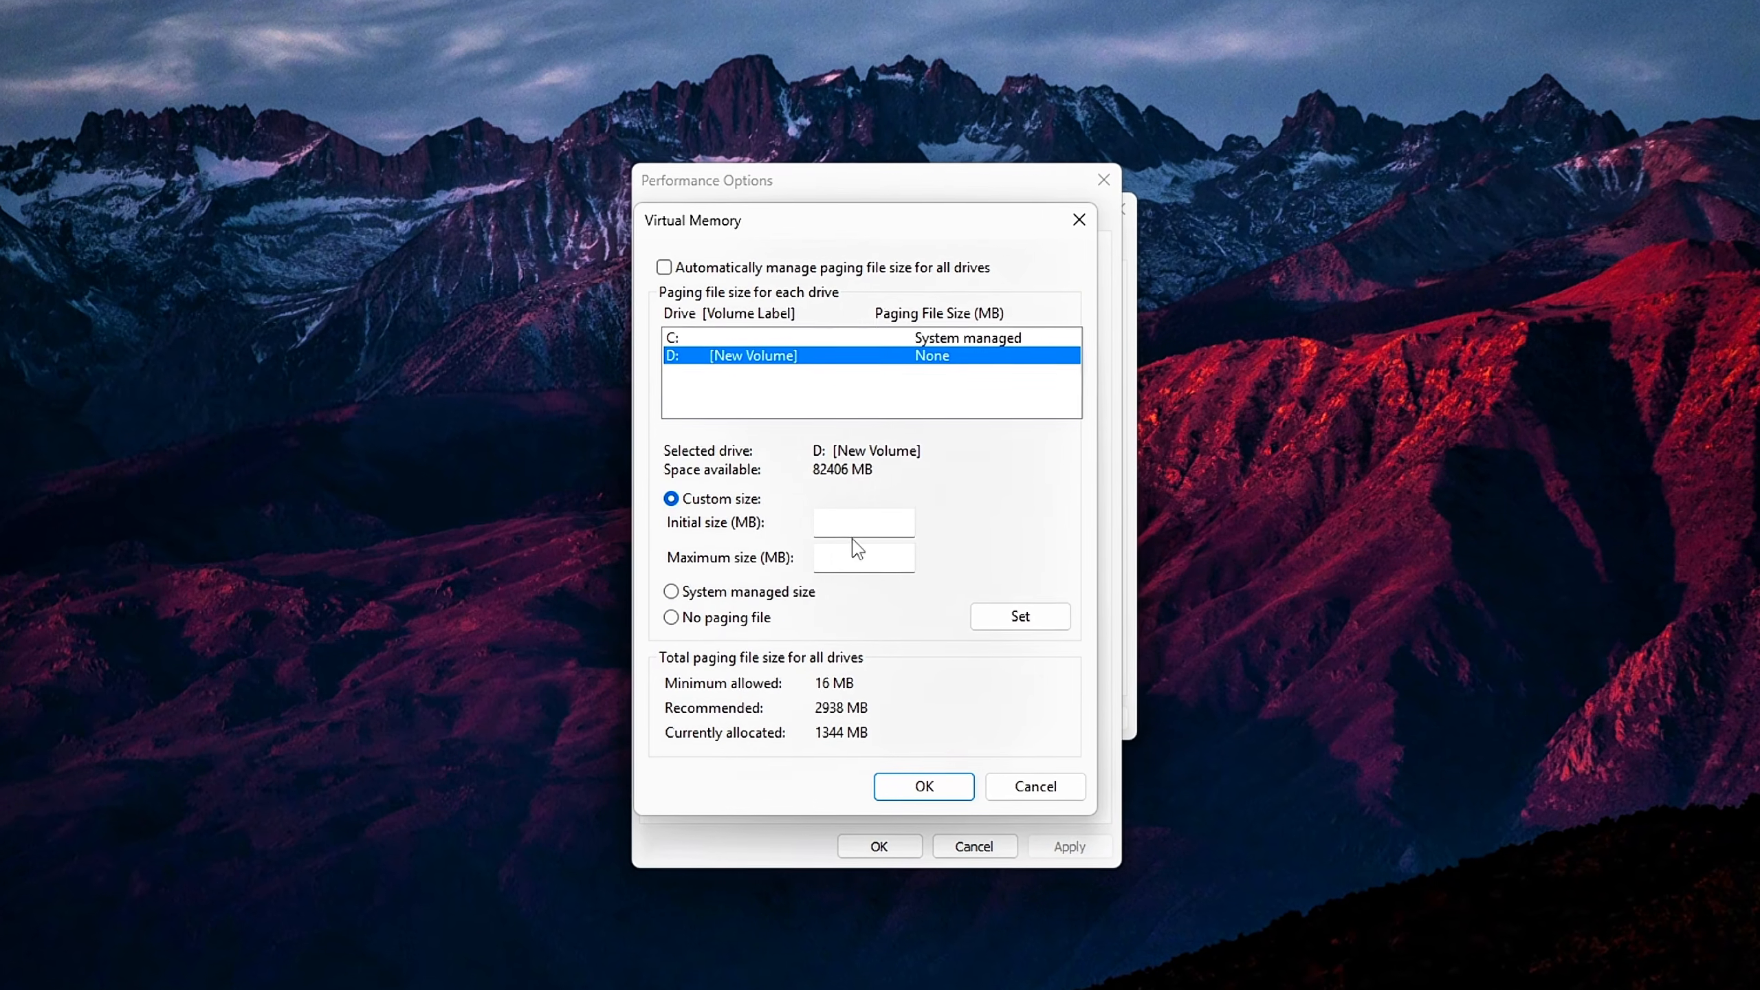
click(863, 521)
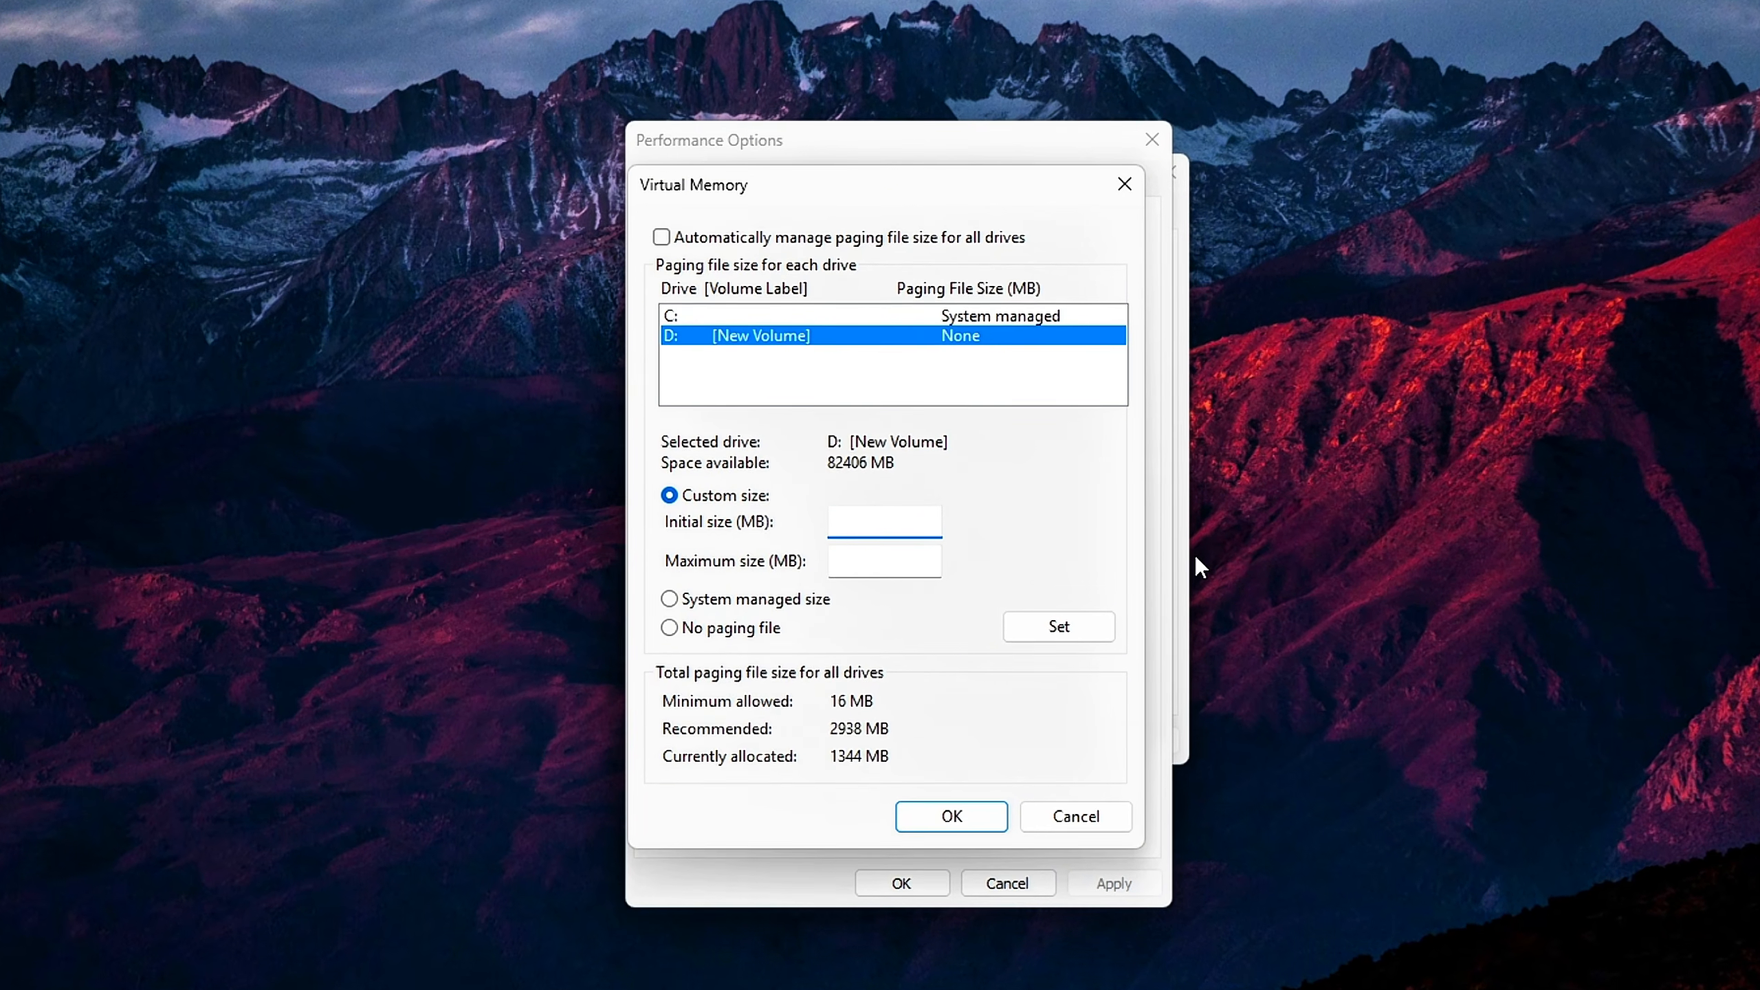
text(1)
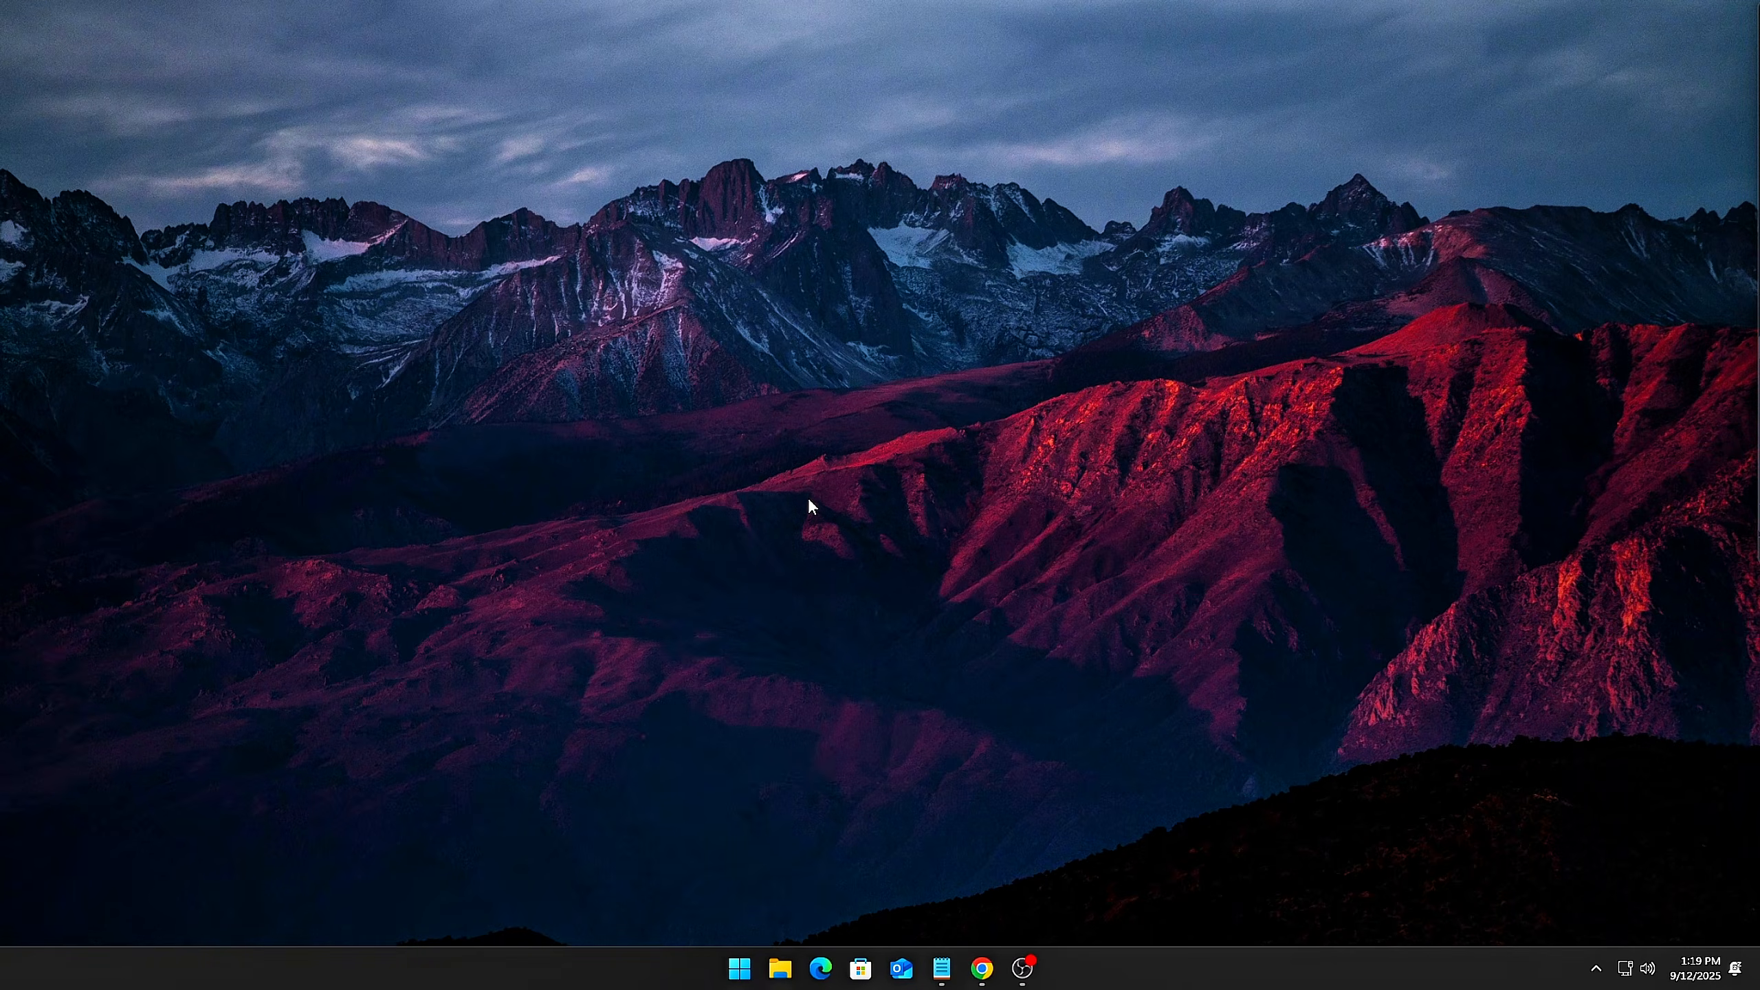
Run sysdm.cpl to open System Properties and move its window to the middle of the desktop
key(super+r)
drag(229, 767, 887, 448)
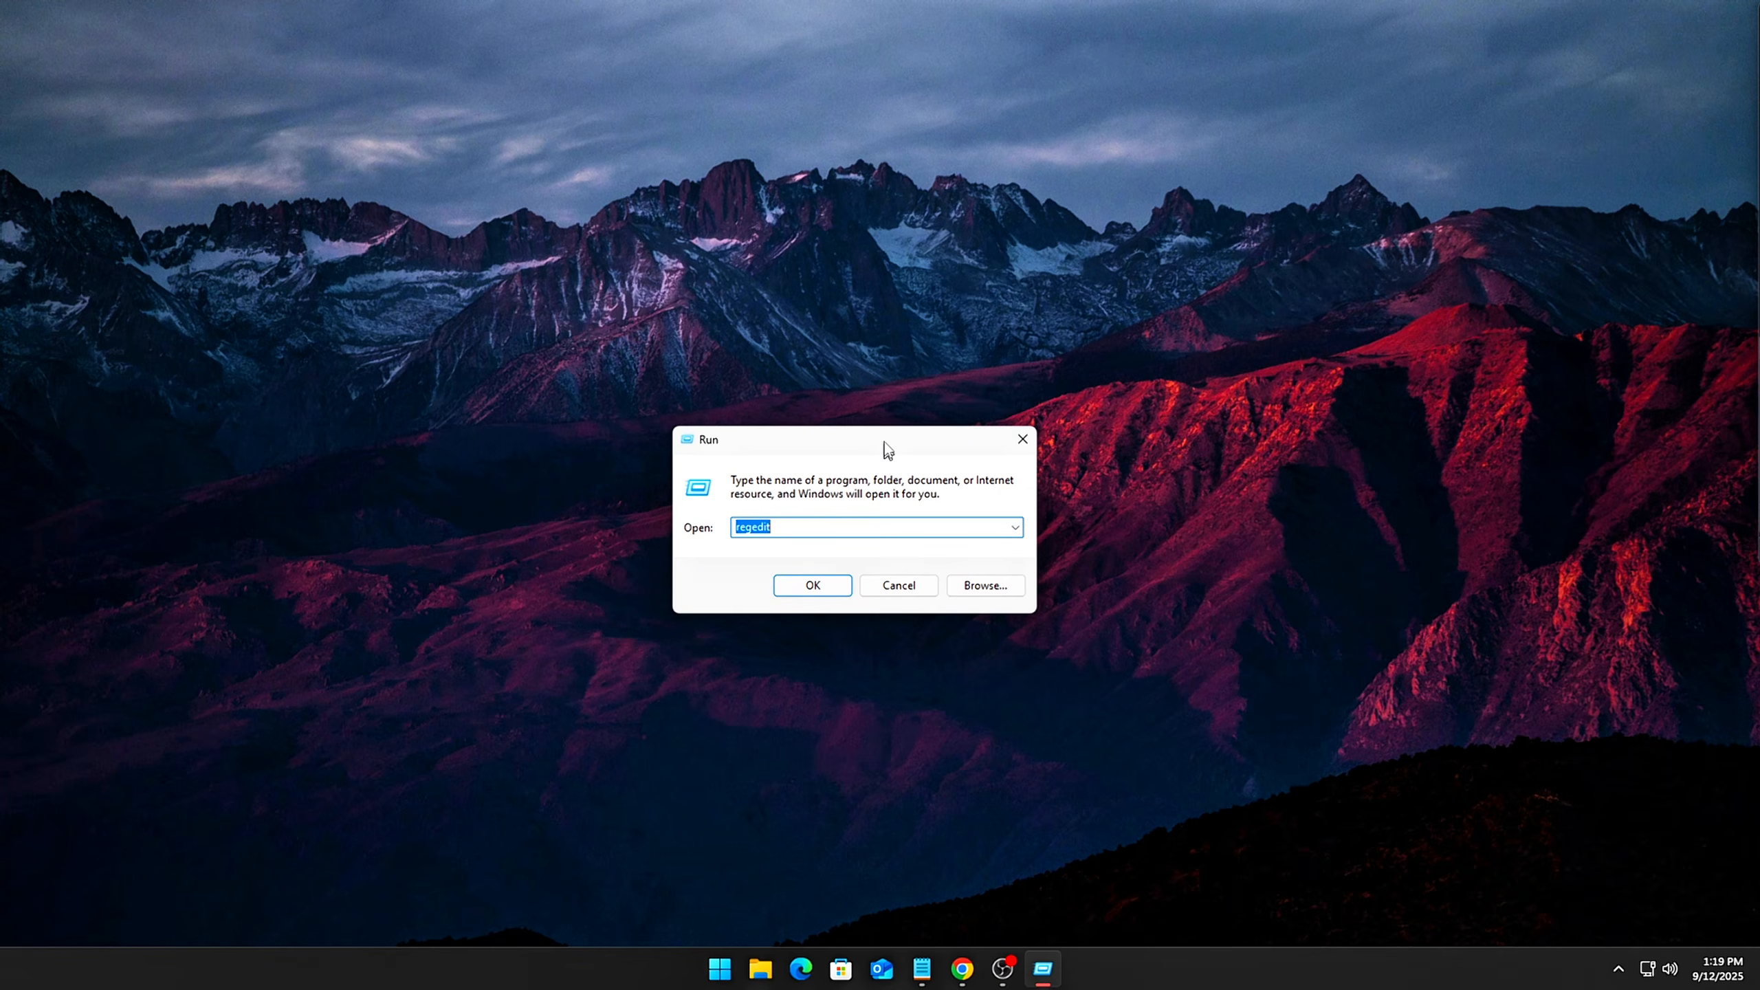
drag(887, 449, 897, 424)
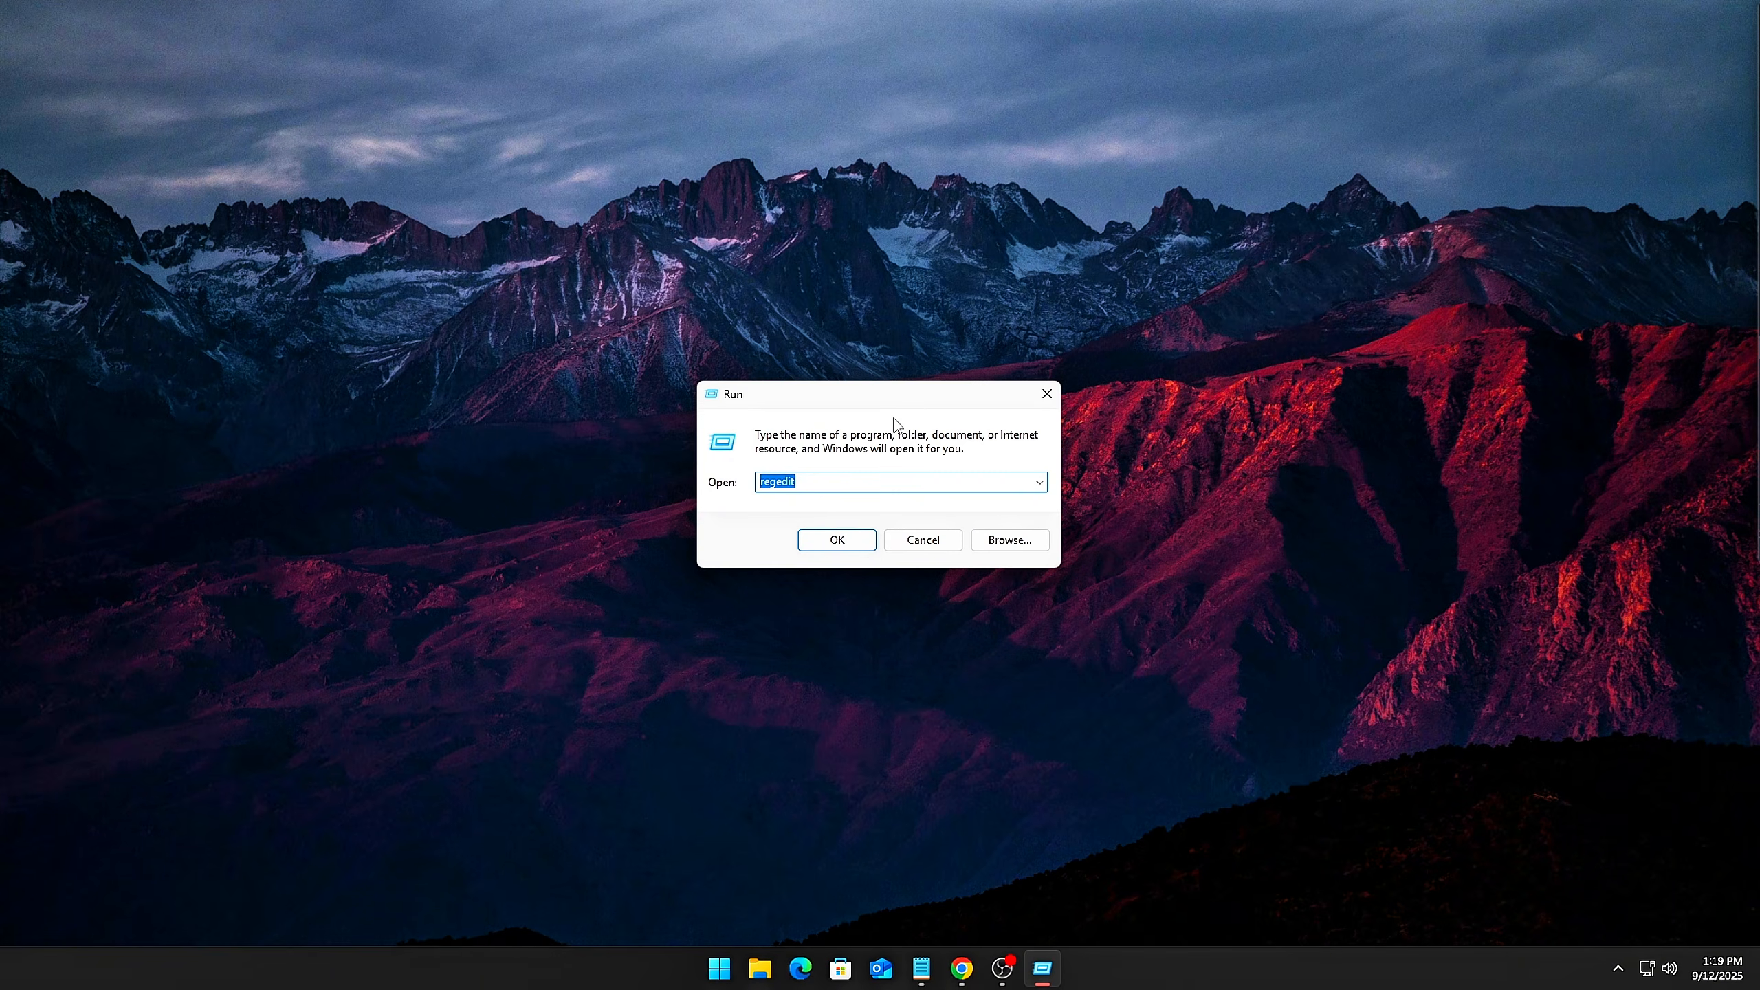
click(819, 548)
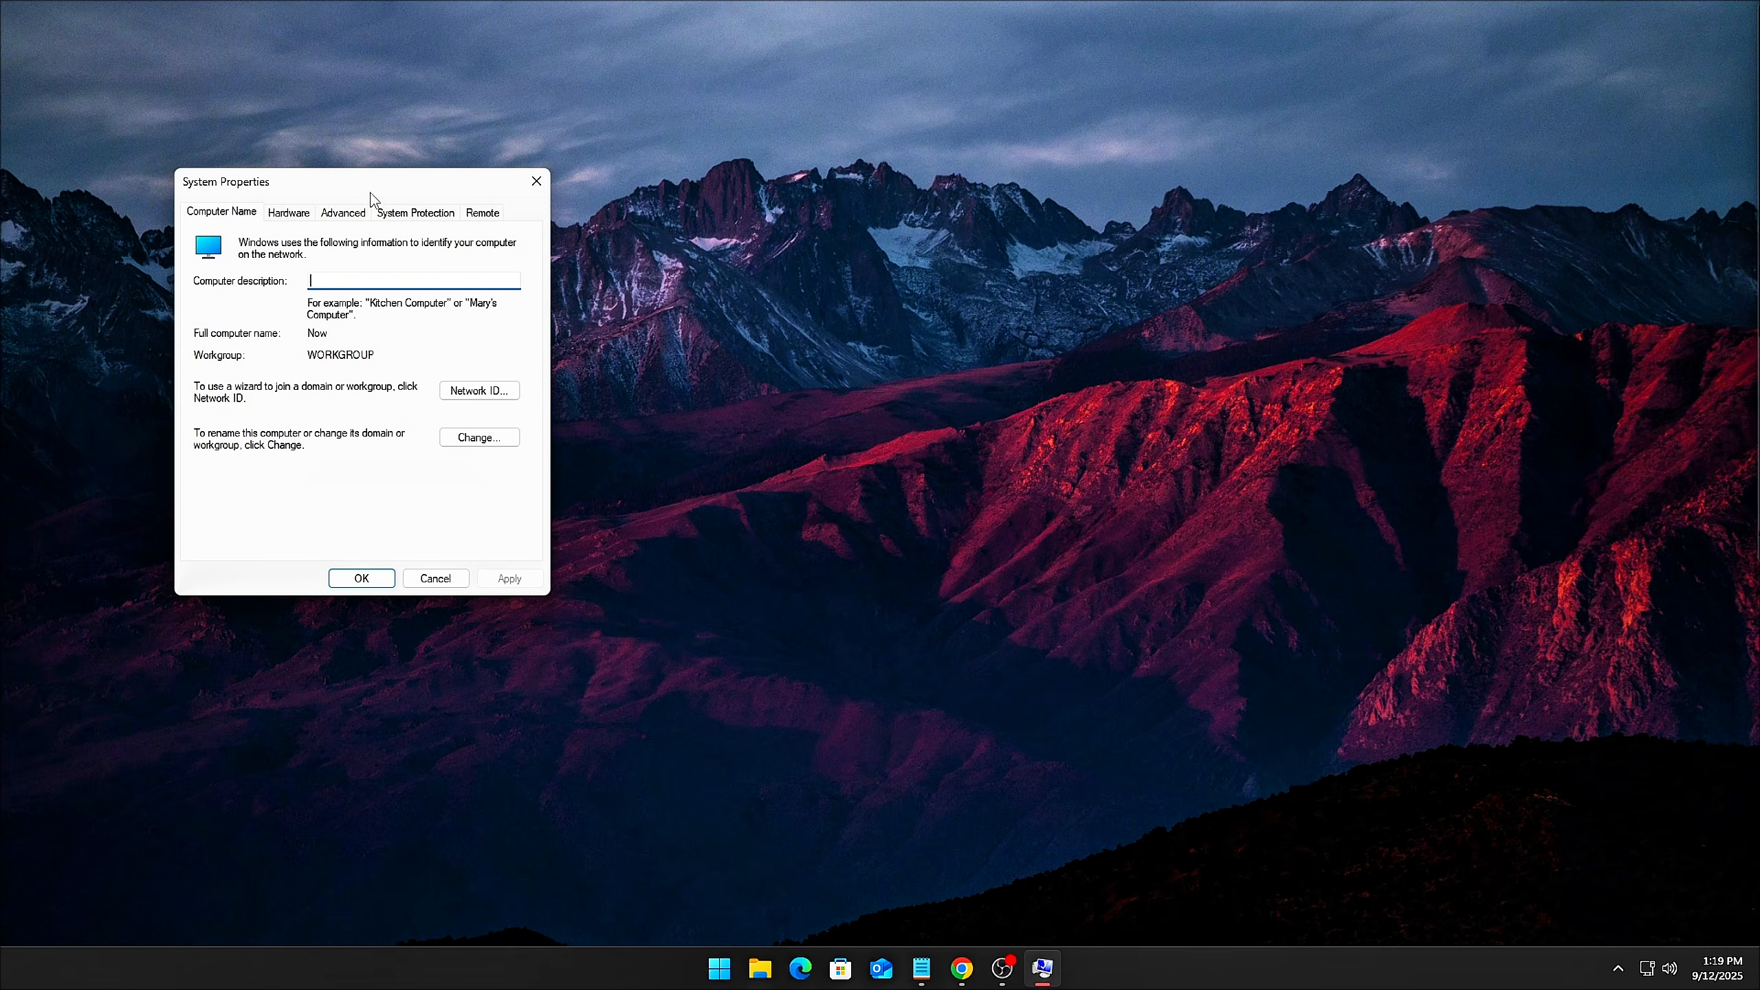
drag(339, 187, 770, 190)
Open the Virtual Memory settings from the advanced performance options and turn off automatic paging file management for all drives
click(830, 311)
click(974, 410)
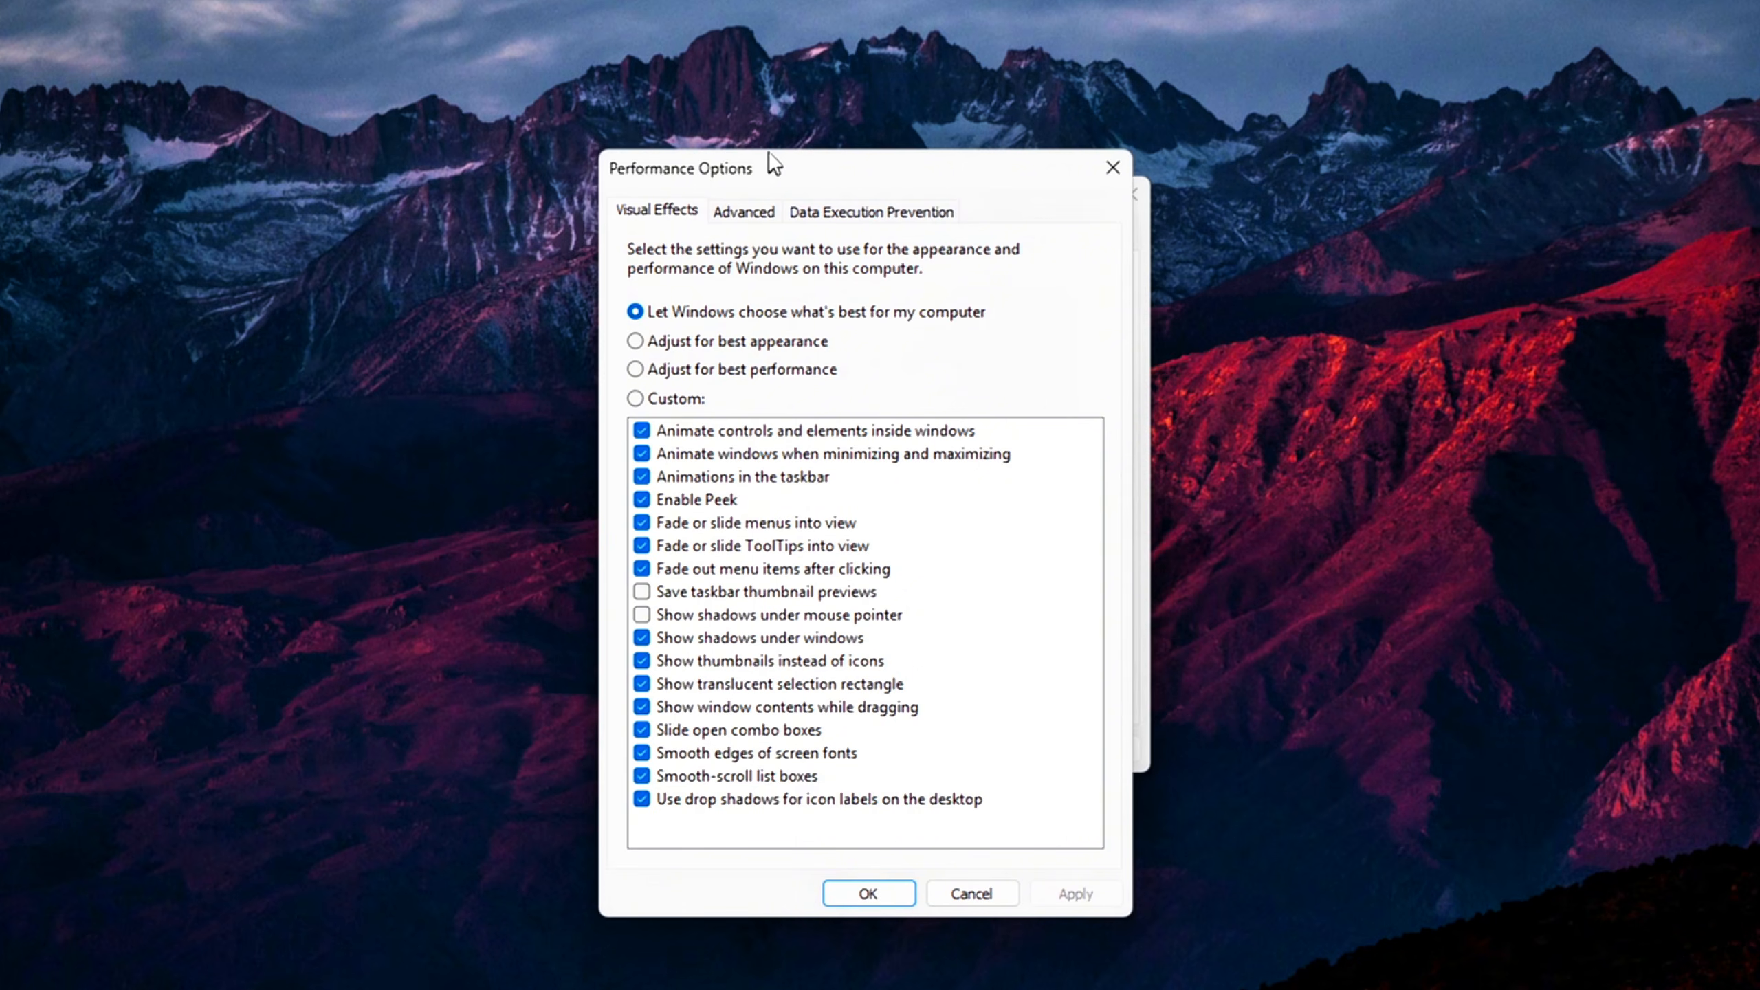
click(743, 211)
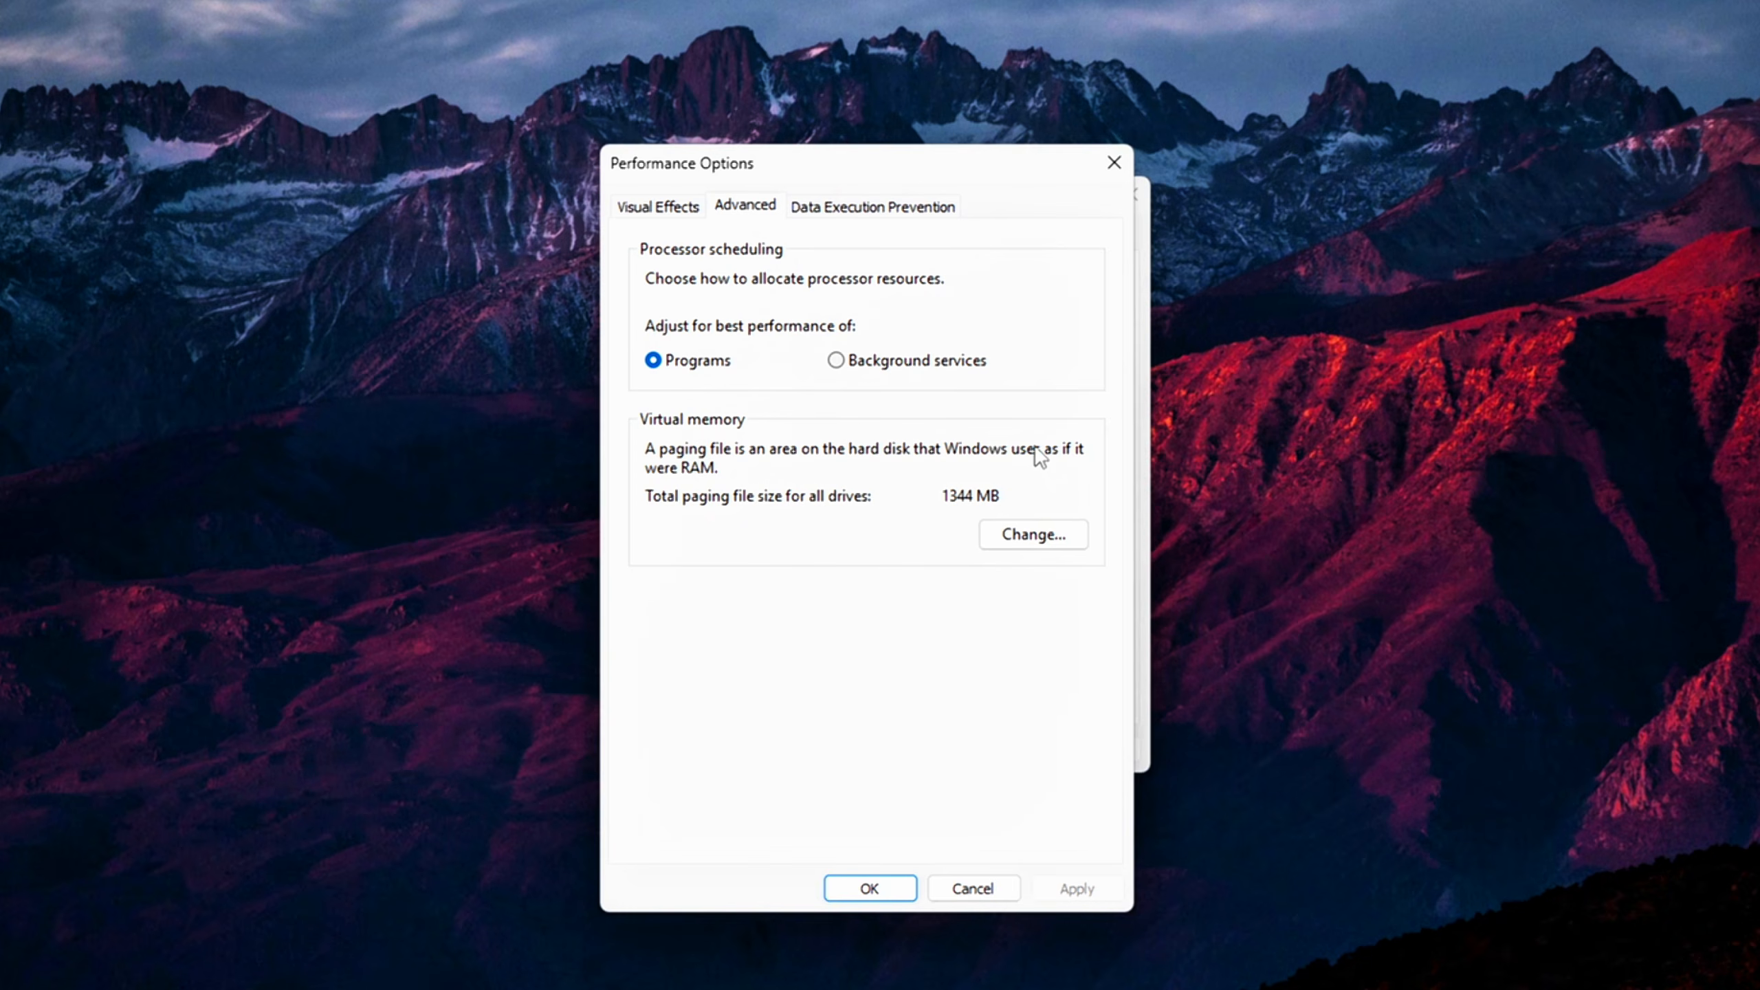
click(1010, 547)
drag(848, 249, 821, 224)
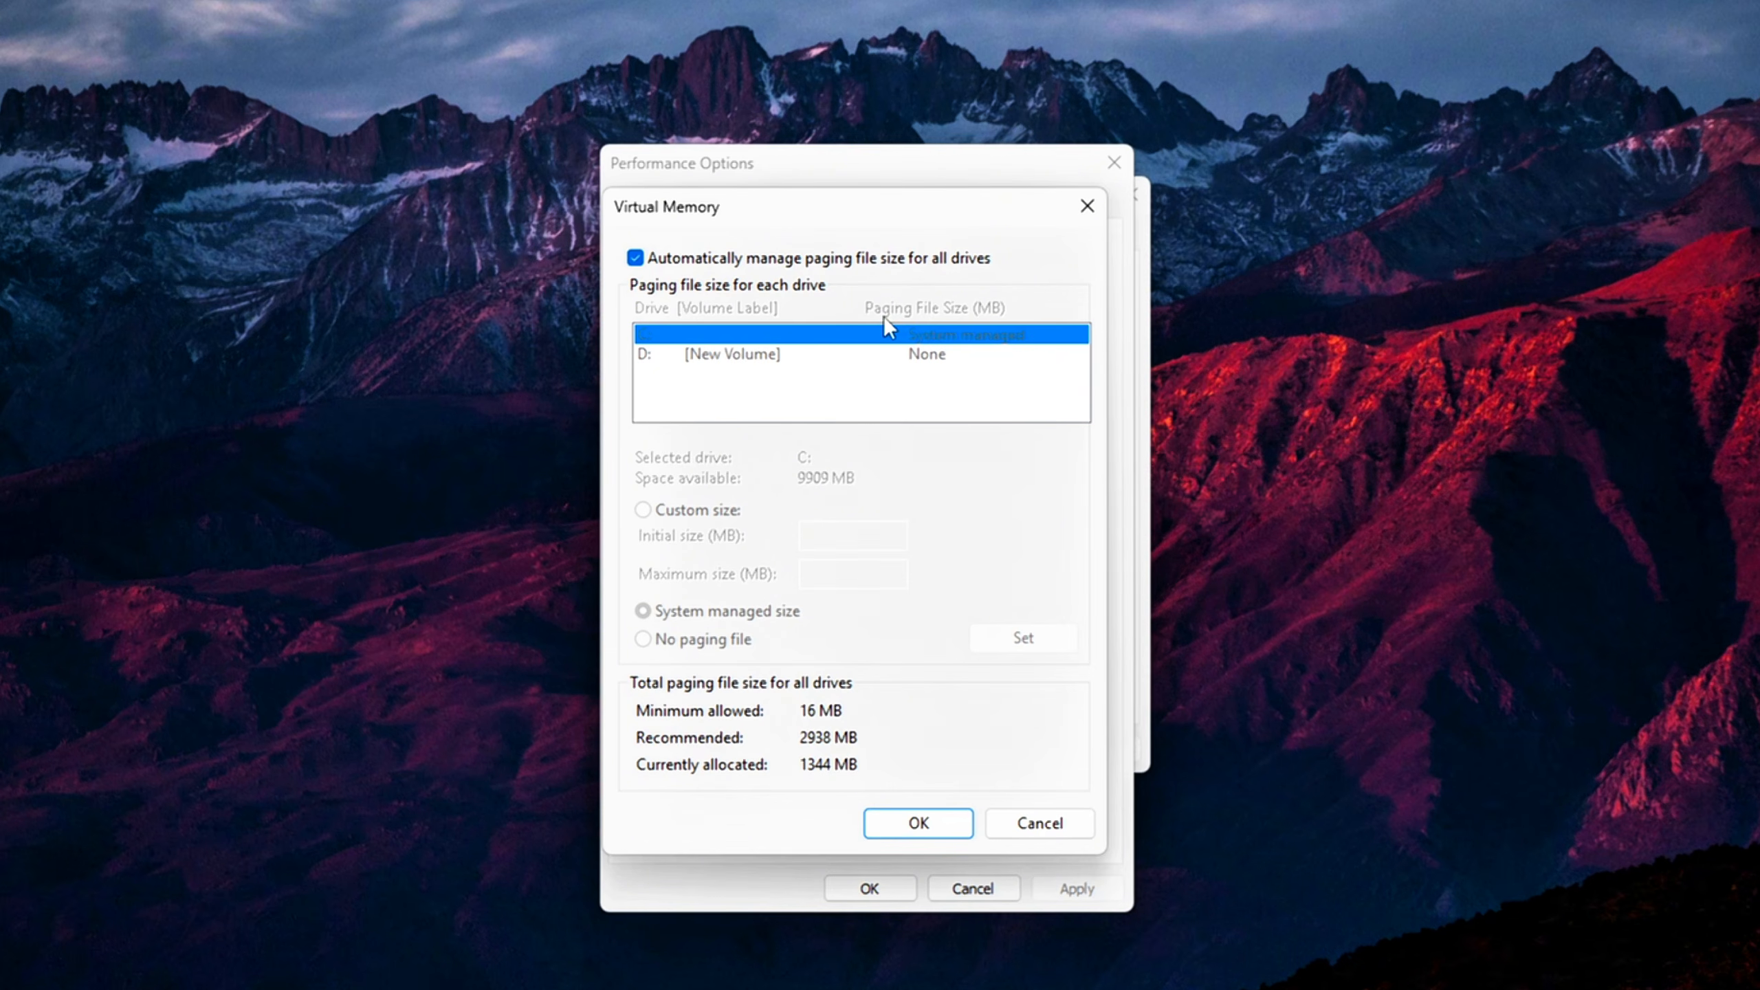
click(797, 261)
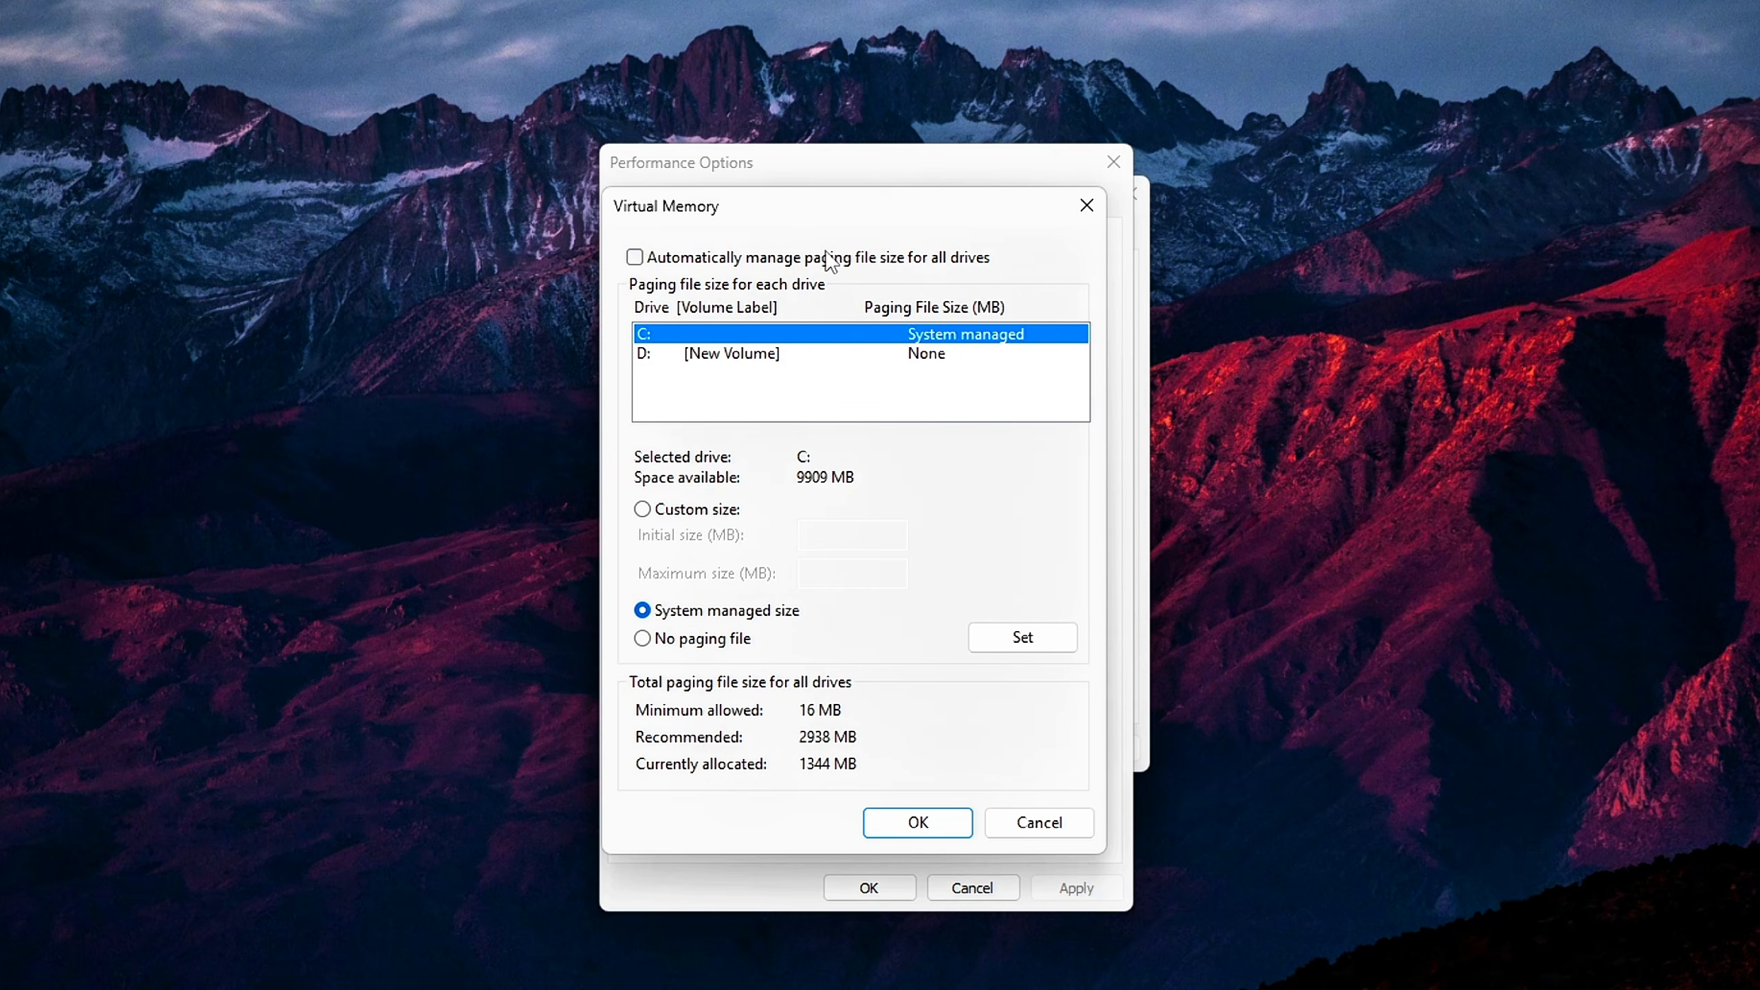
Give drive D: [New Volume] a custom paging file size with an initial size of 16 MB
click(756, 353)
click(743, 344)
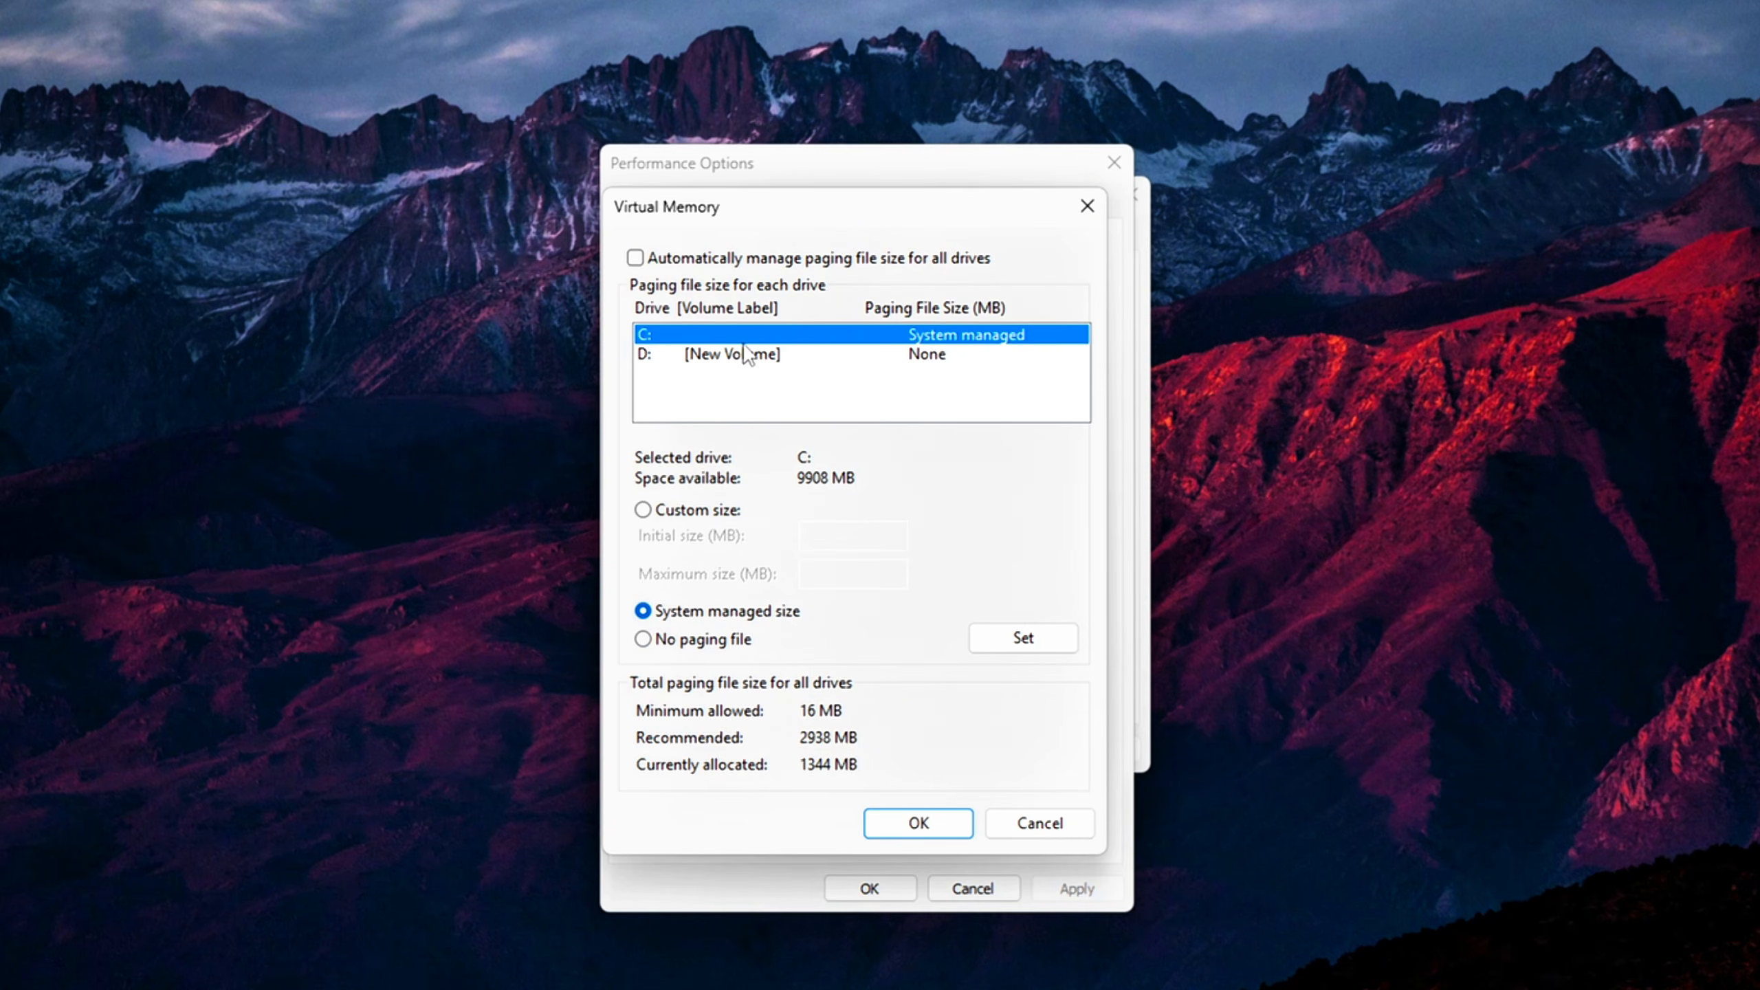
click(776, 353)
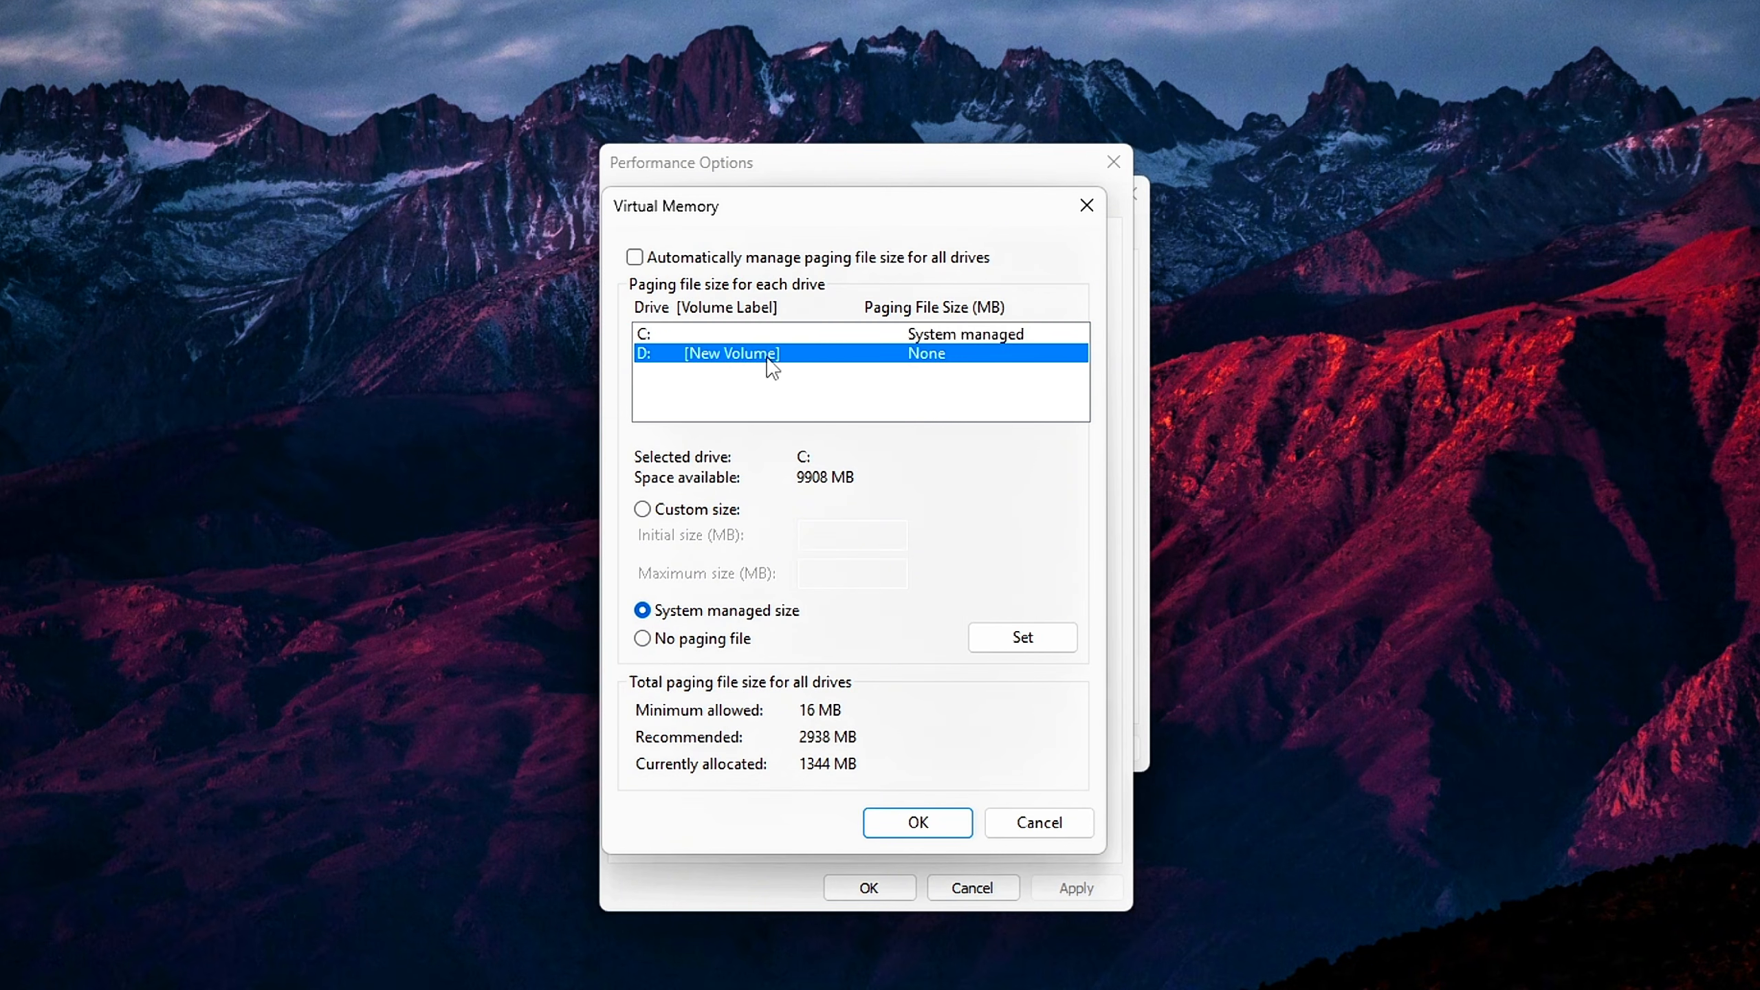
click(781, 335)
click(734, 355)
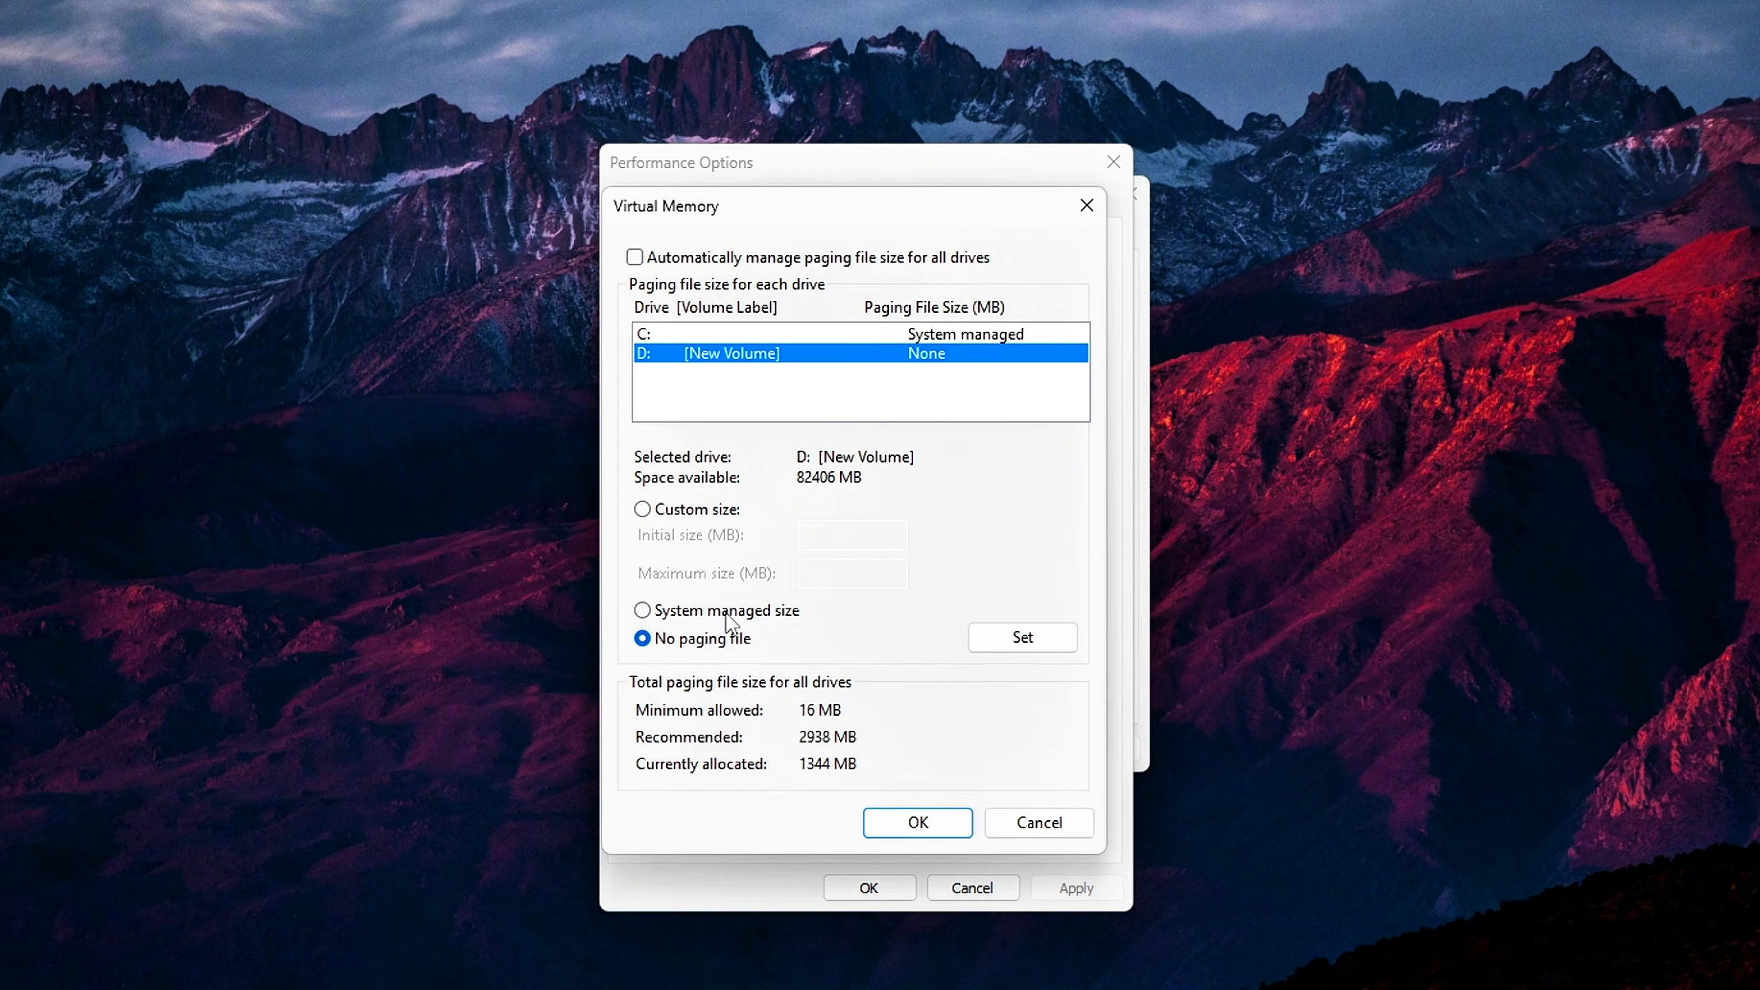
click(704, 510)
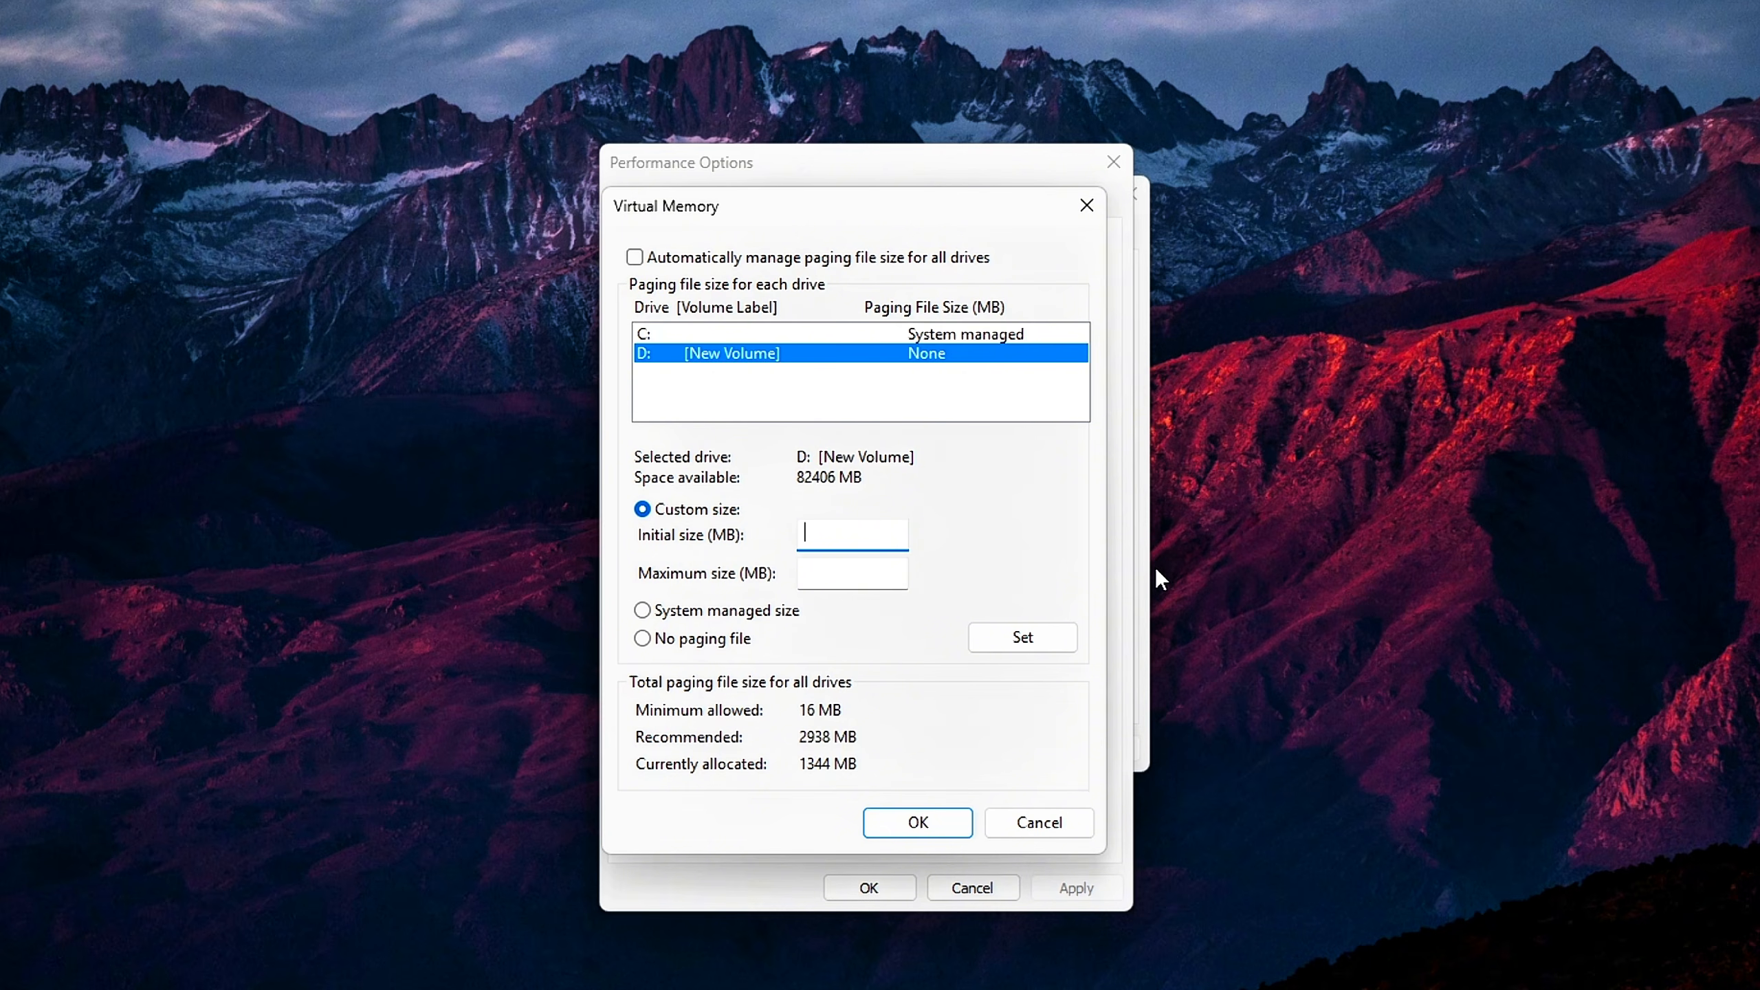
text(16)
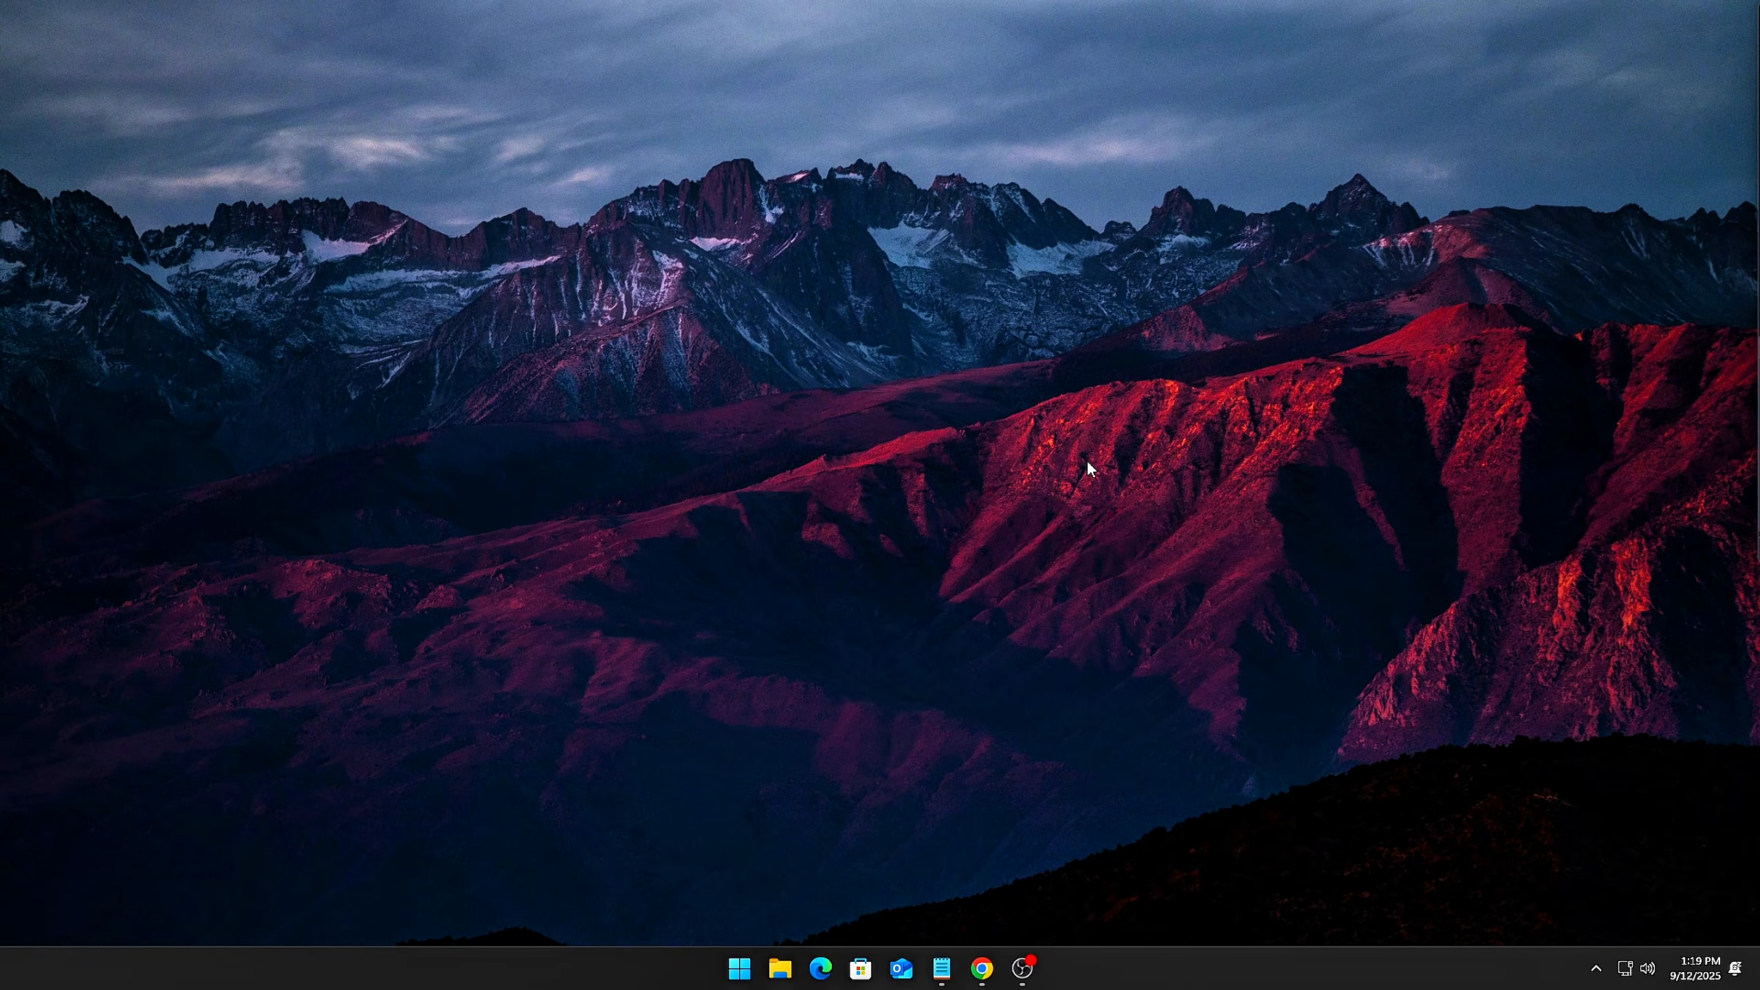
Open Command Prompt in the middle of the desktop and run powercfg -duplicatescheme e9a42b02-d5df-448d-aa00-03f14749eb61
key(super)
text(cmd)
click(1004, 615)
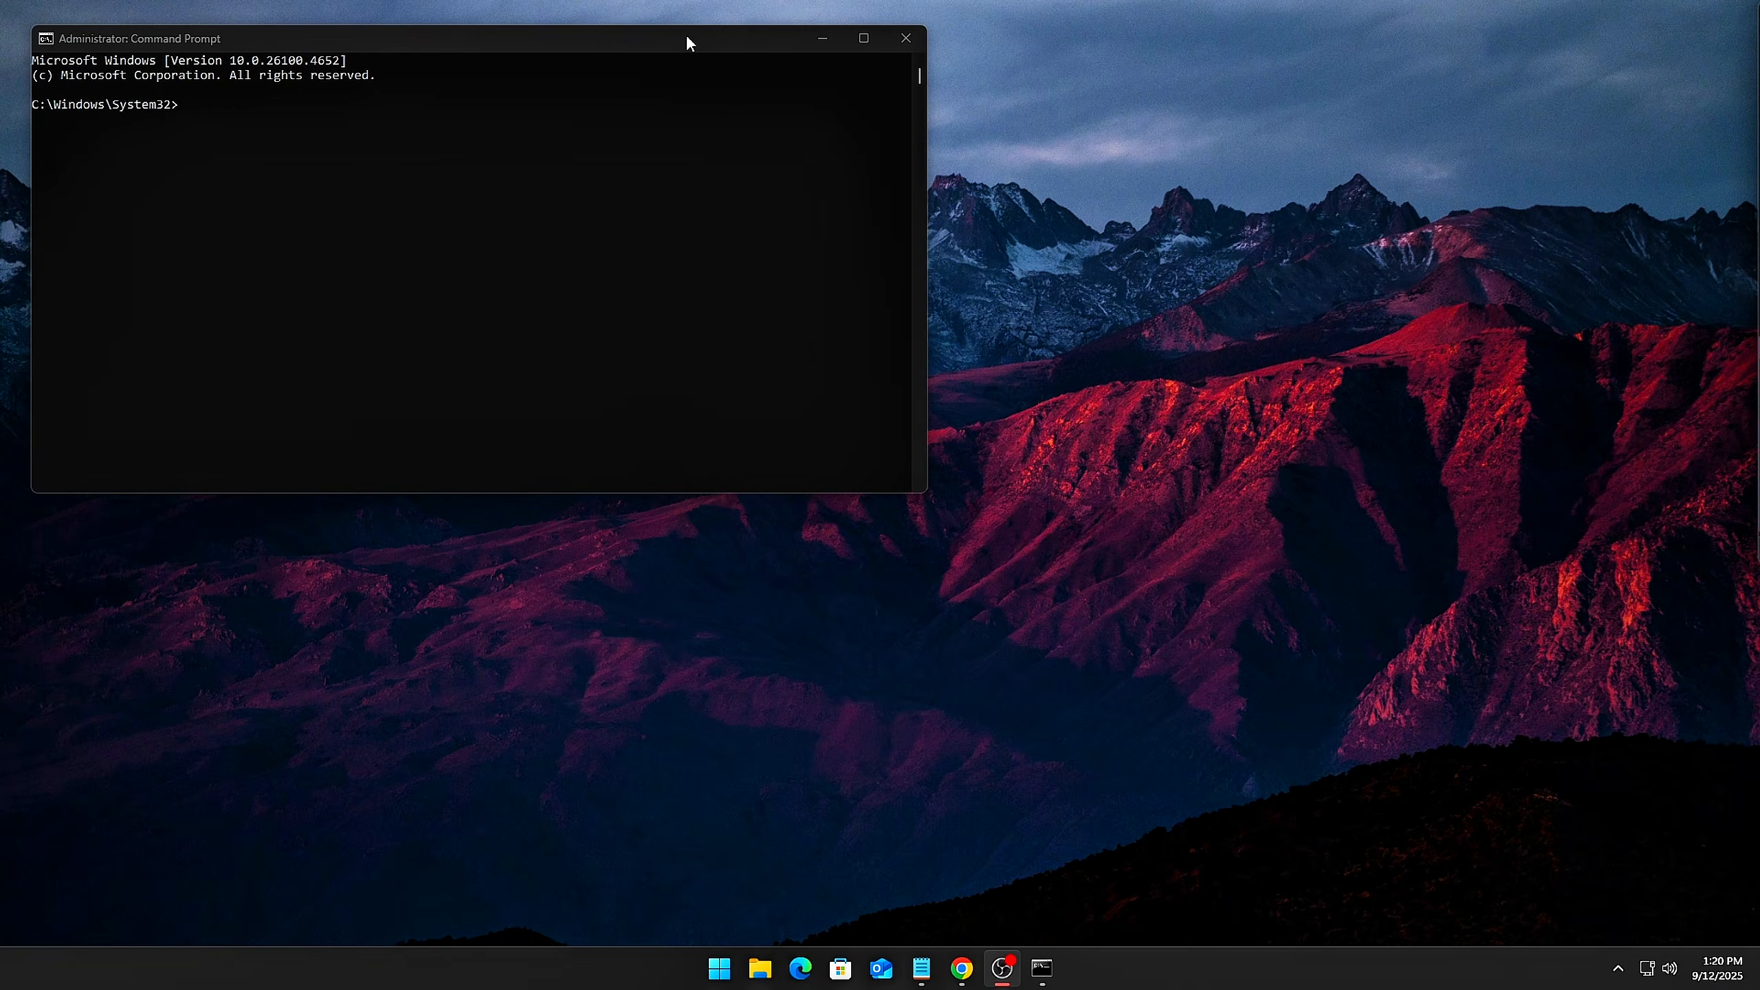
drag(685, 33, 1042, 203)
text(powercfg -duplicatescheme e9a42b02-d5df-448d-aa00-03f14749eb61)
key(Return)
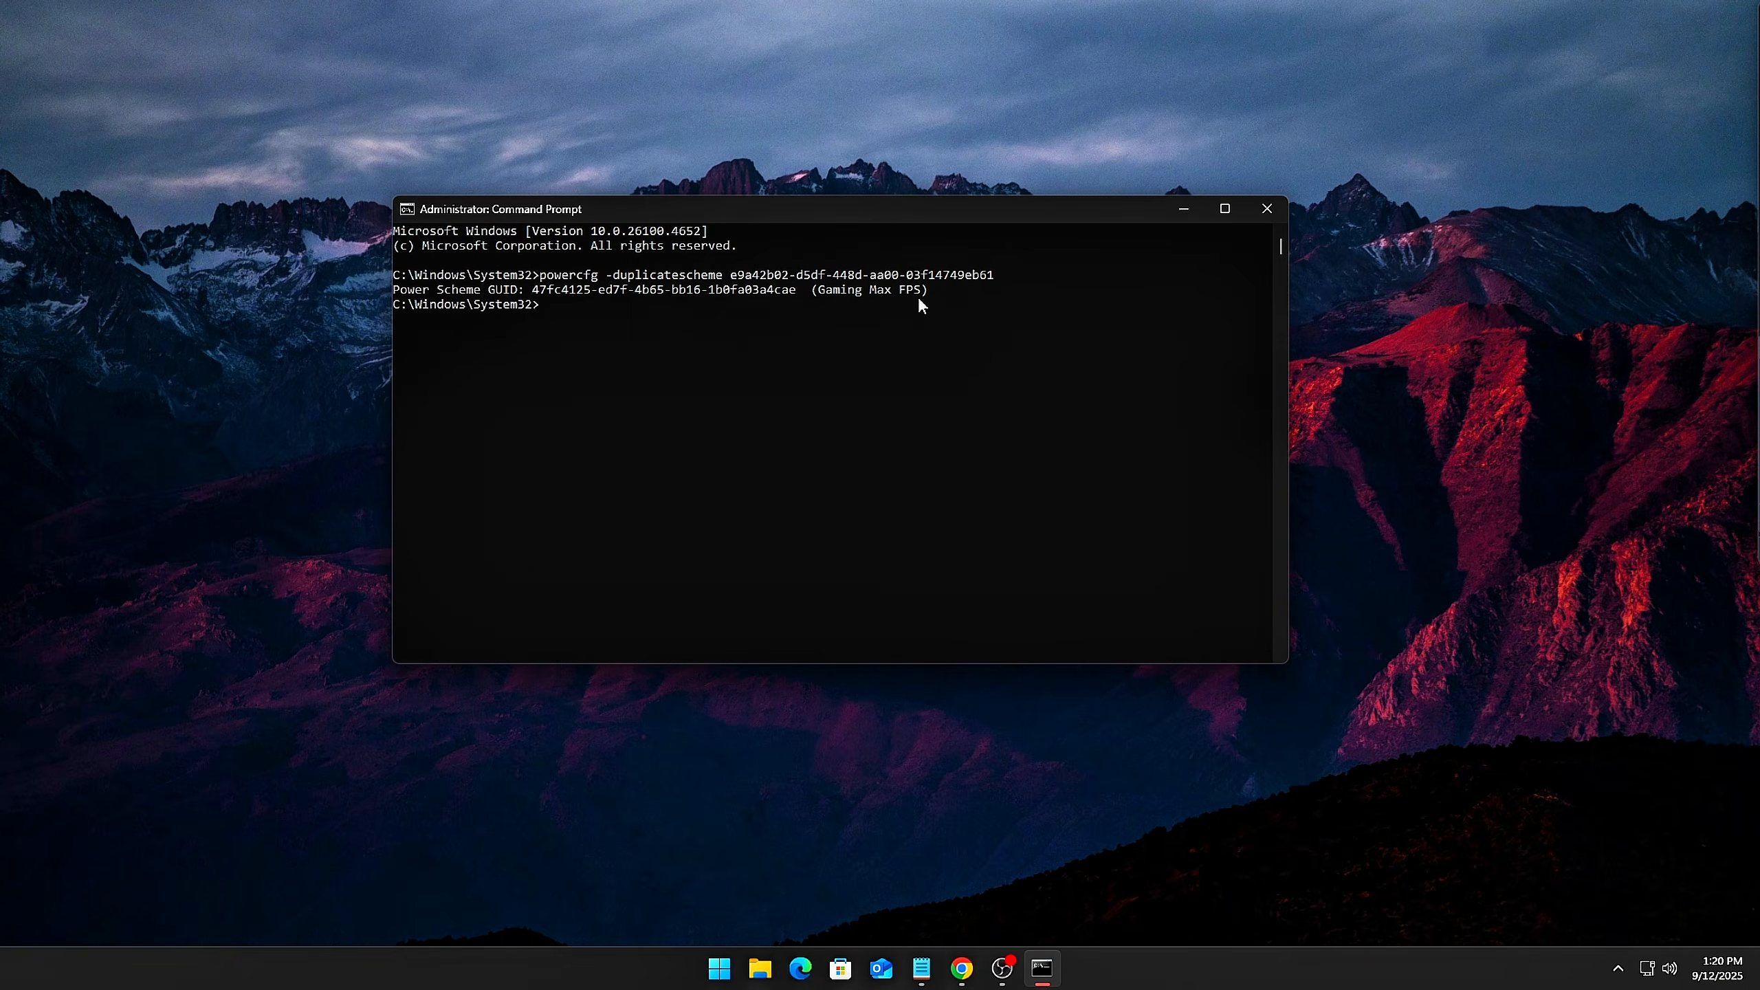
drag(566, 293, 472, 301)
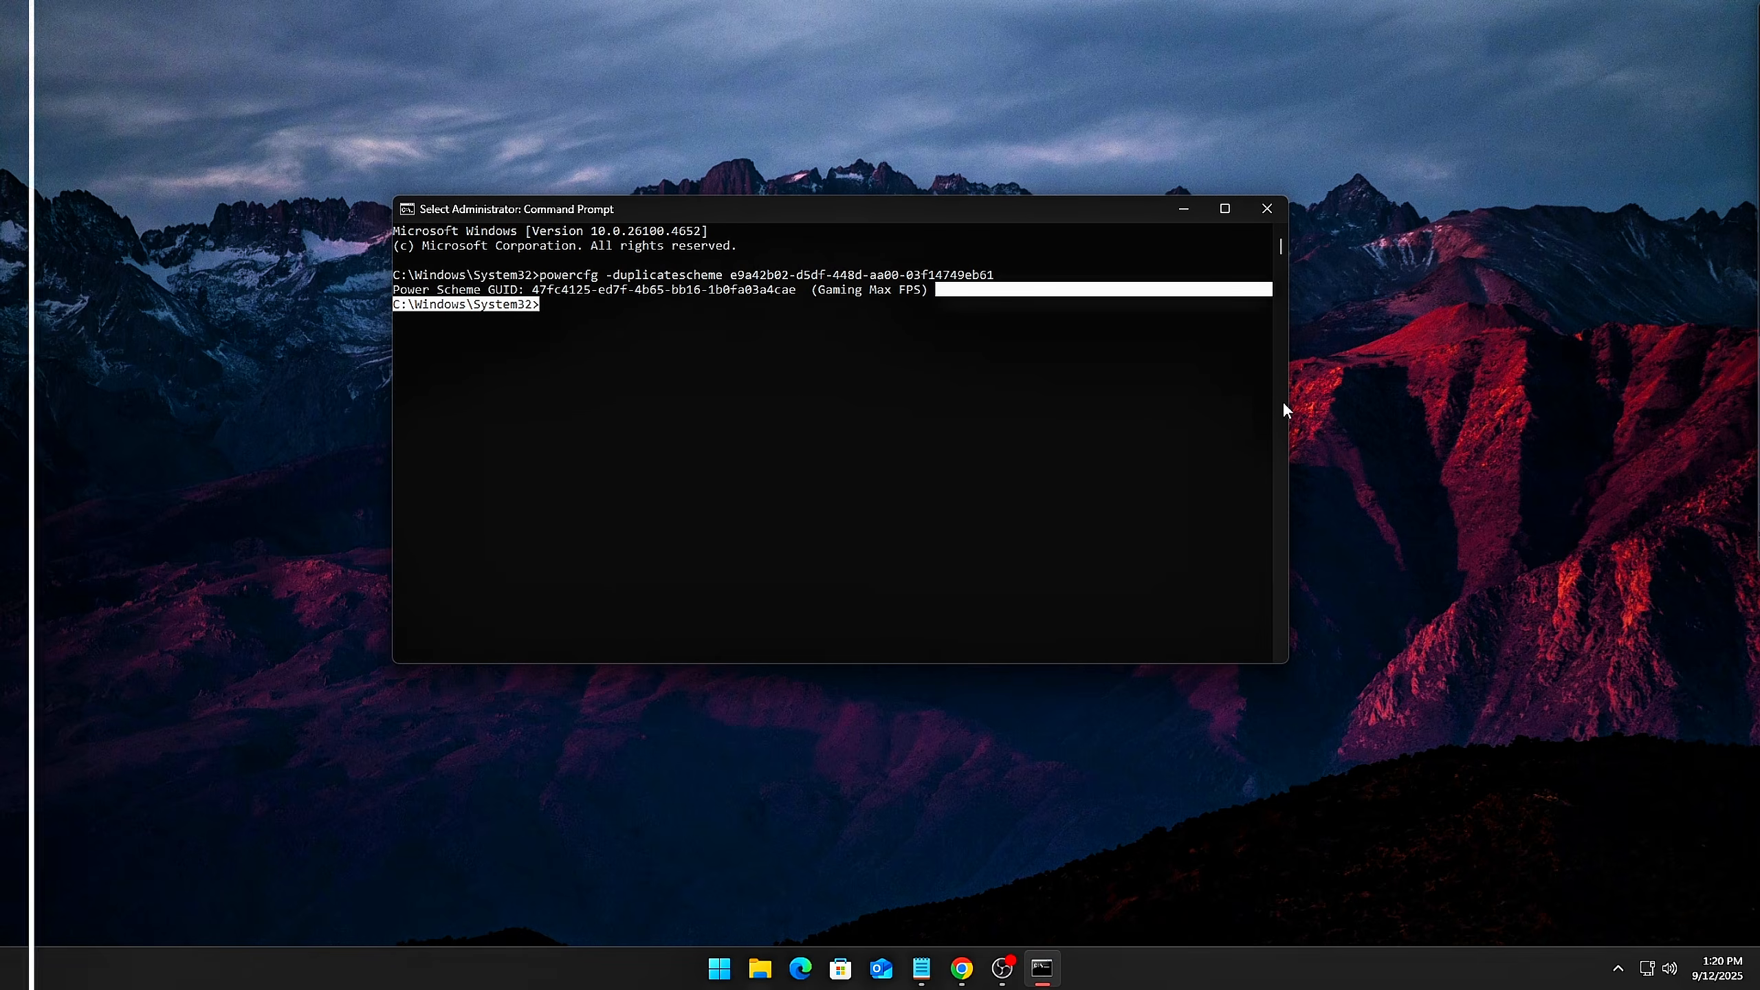
Activate the Gaming Max FPS plan in Power Options and open its advanced settings at Link State Power Management under PCI Express
click(731, 546)
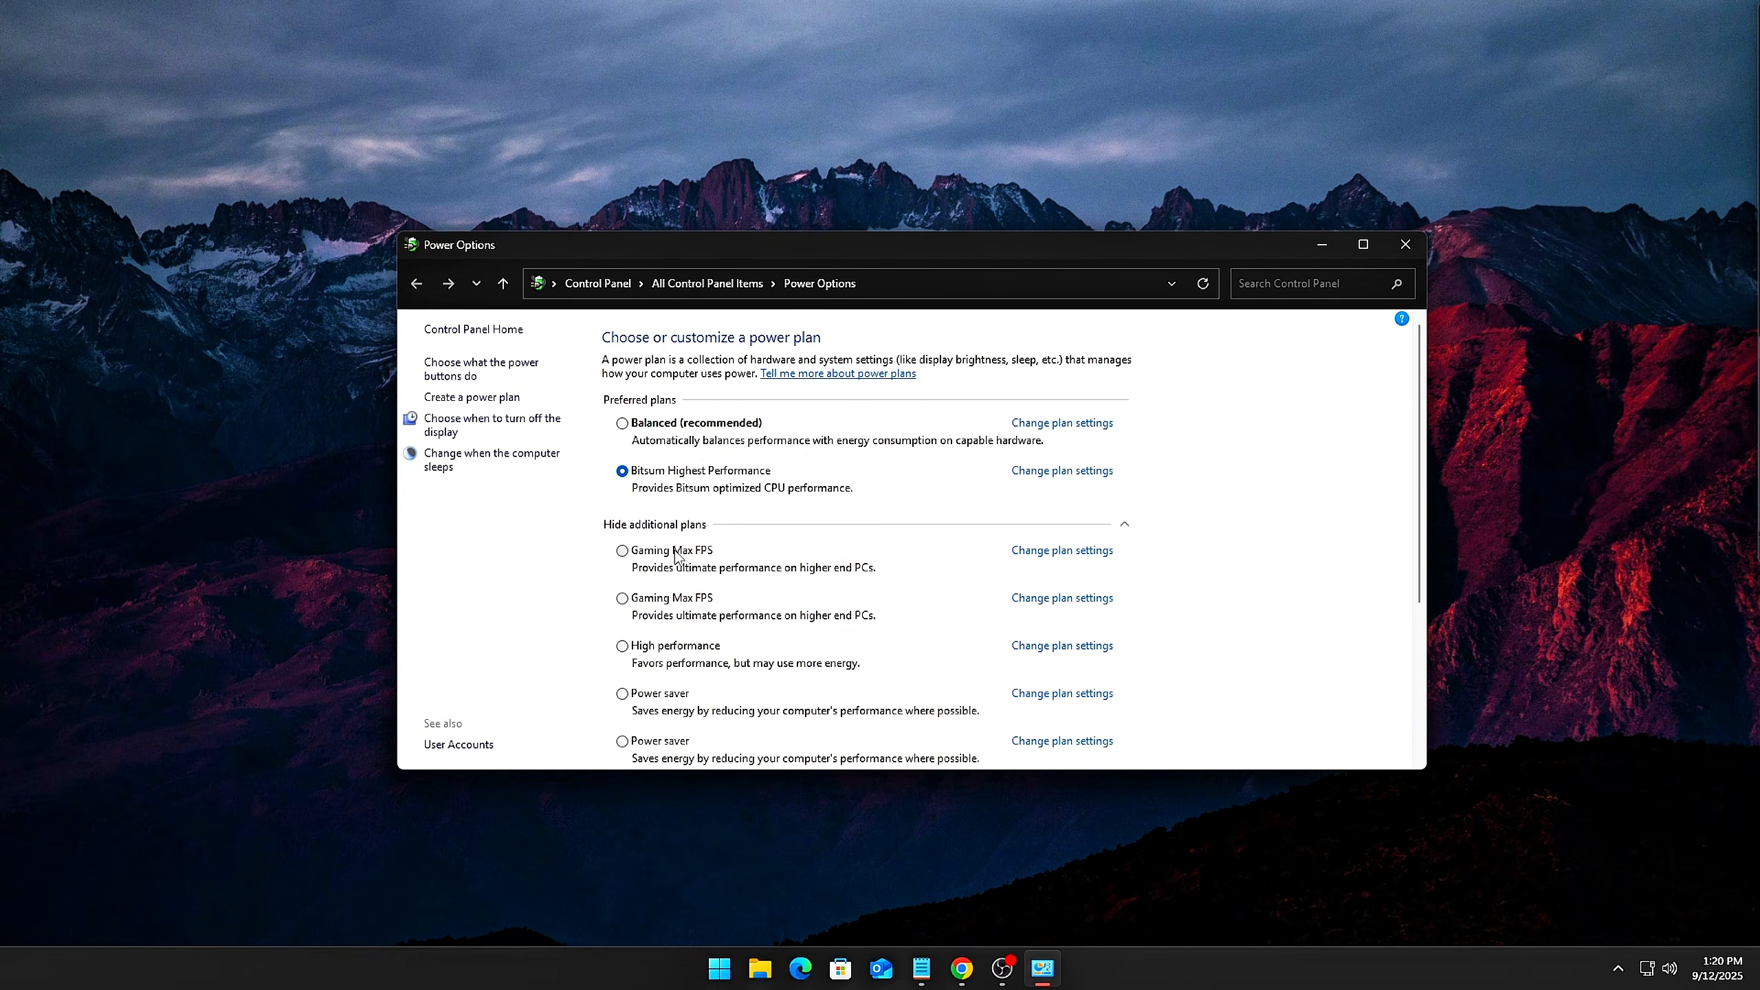
click(1060, 551)
click(720, 496)
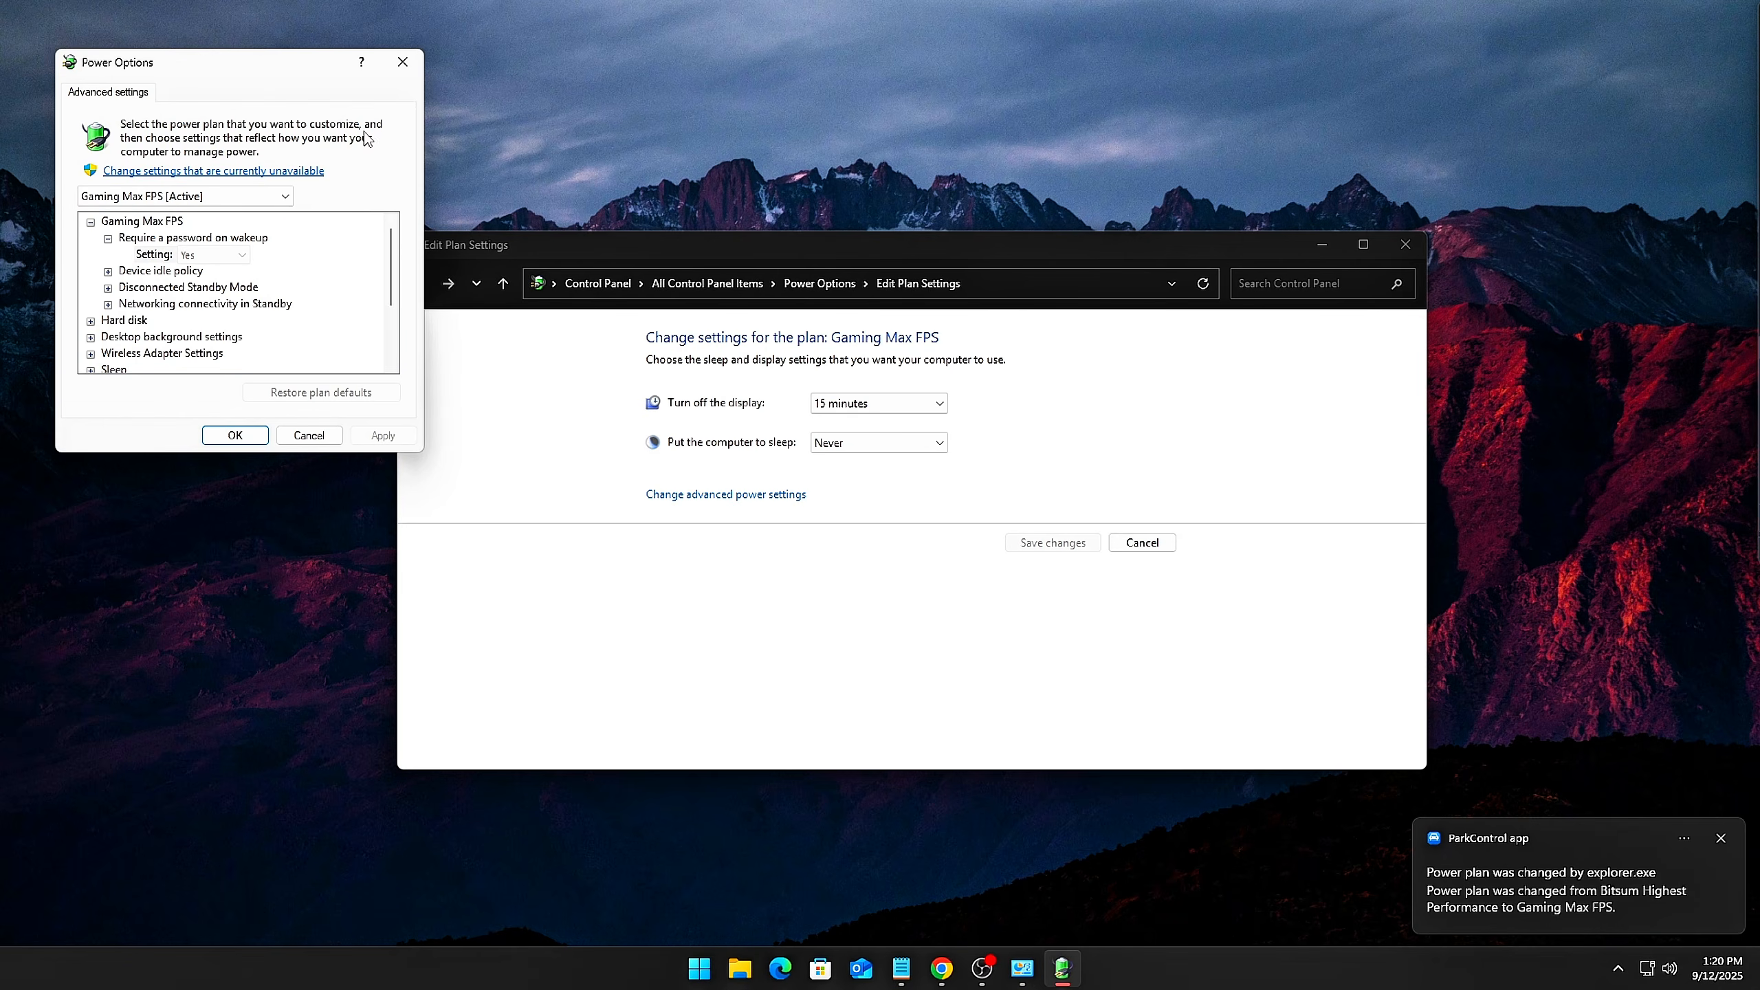
drag(257, 65, 916, 339)
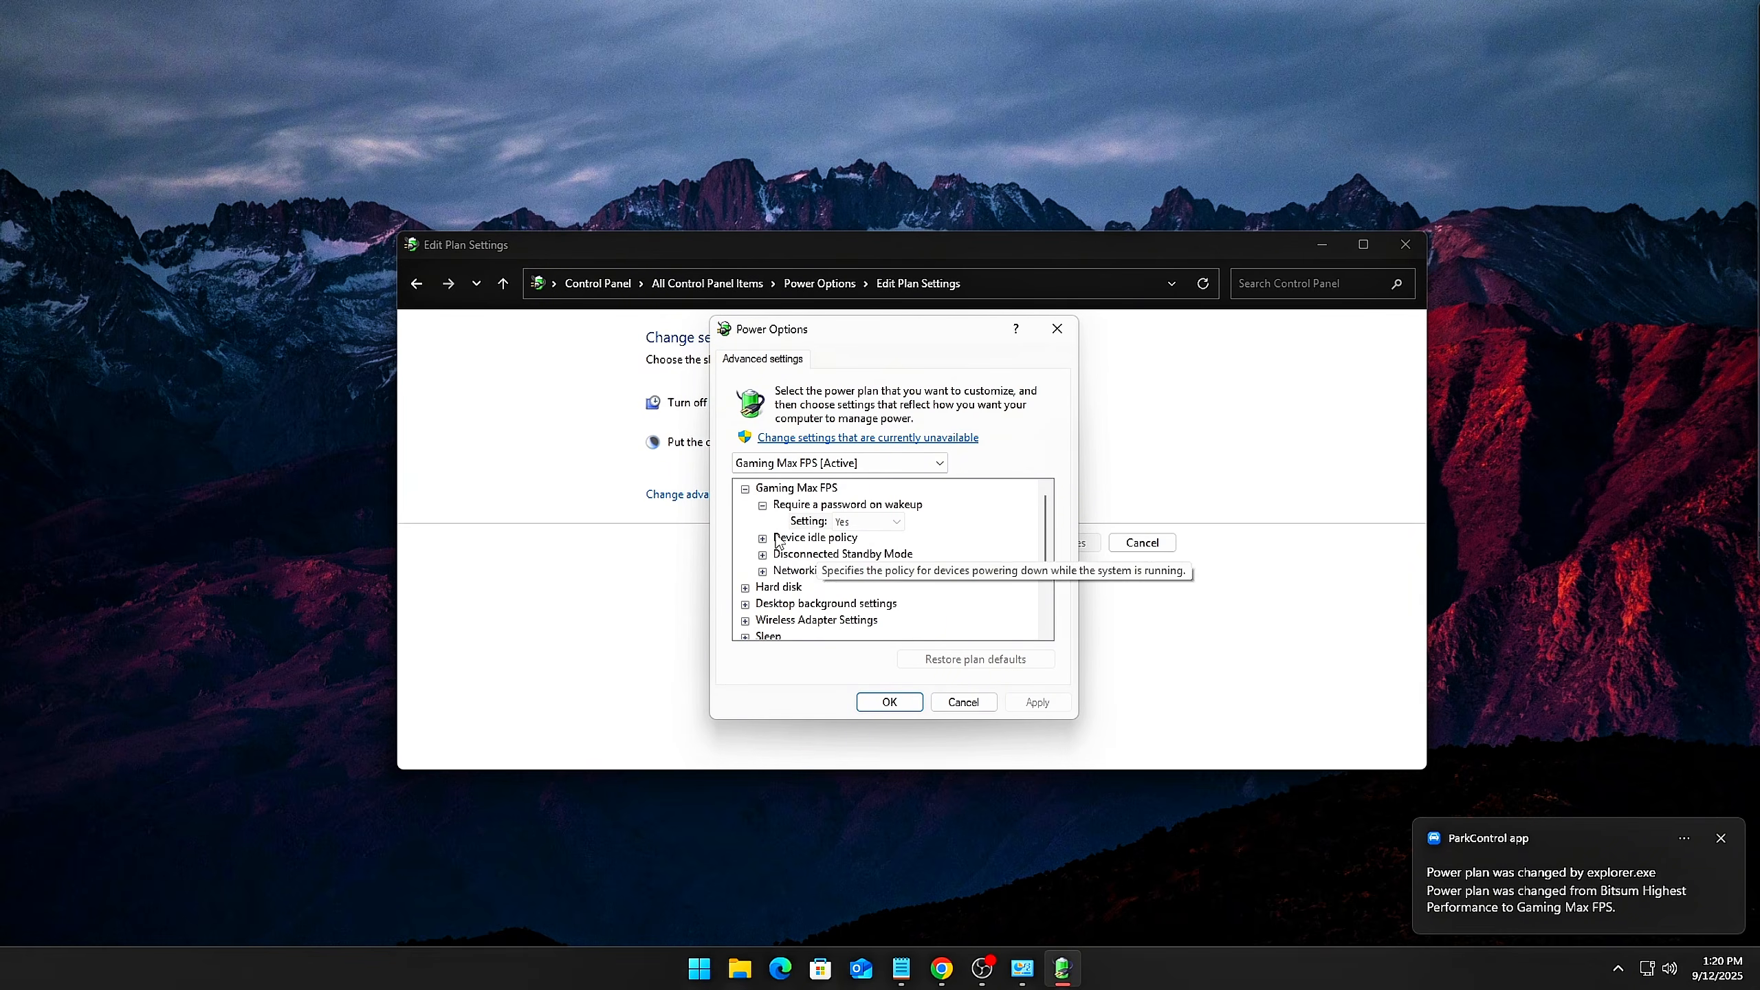
scroll(777, 543, down, 2)
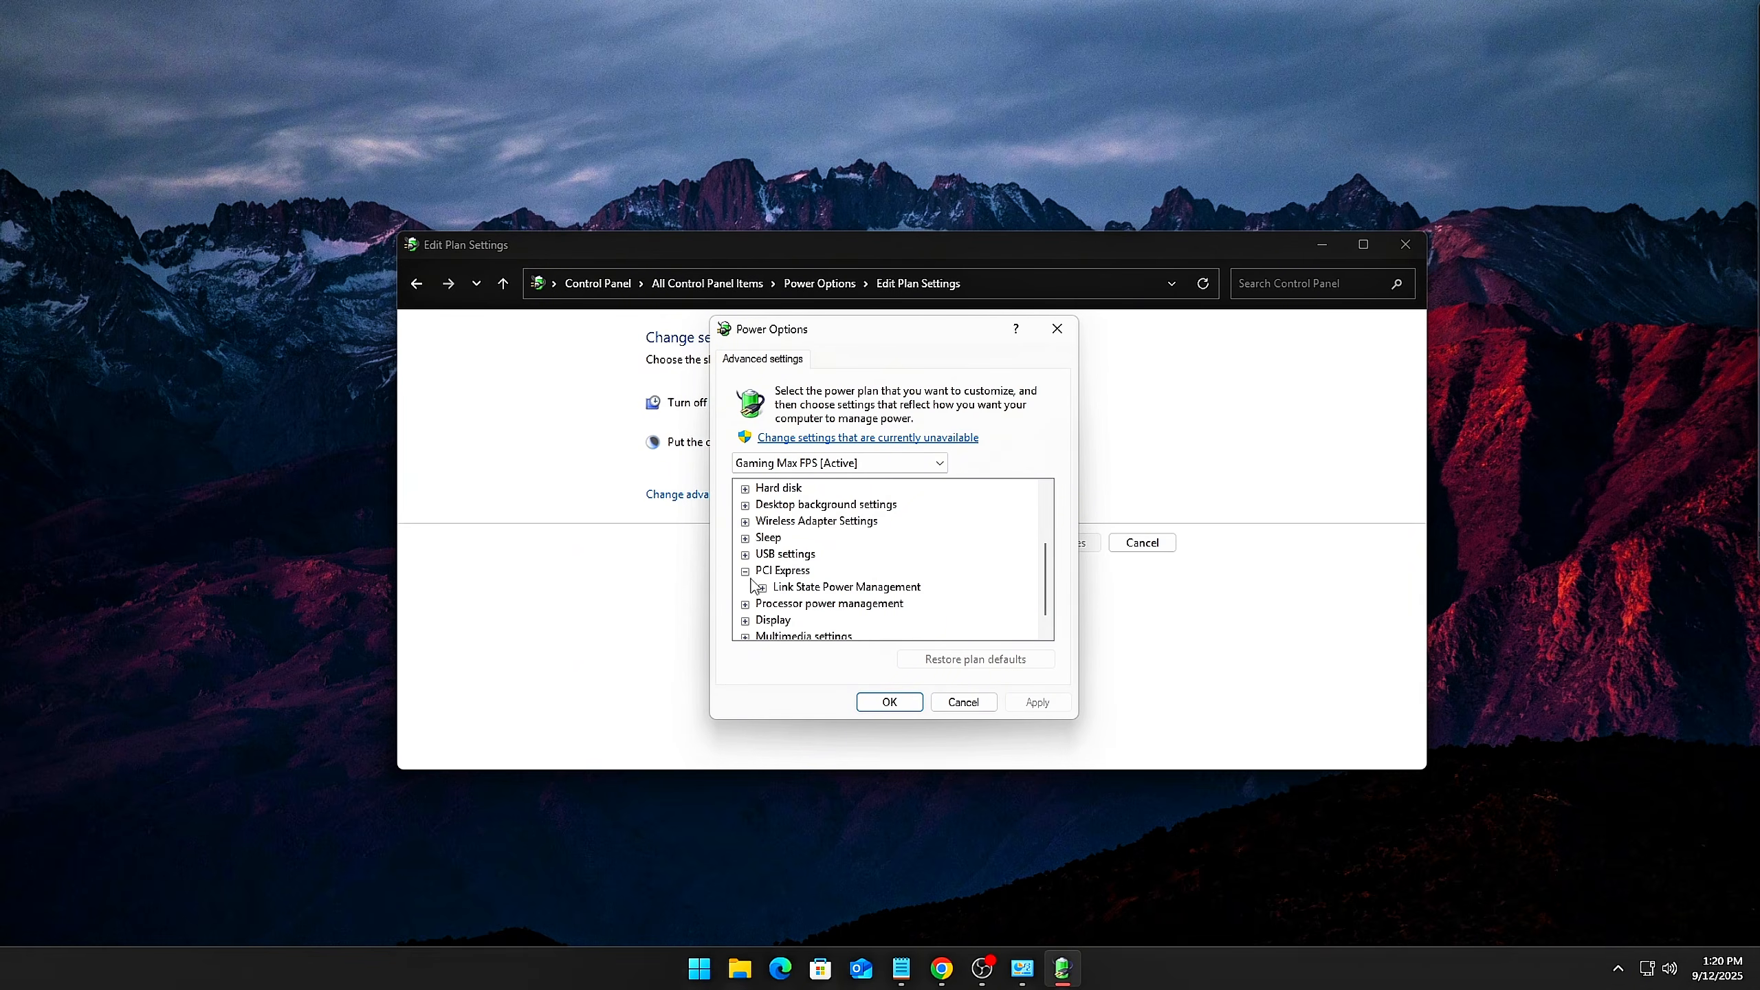
click(745, 588)
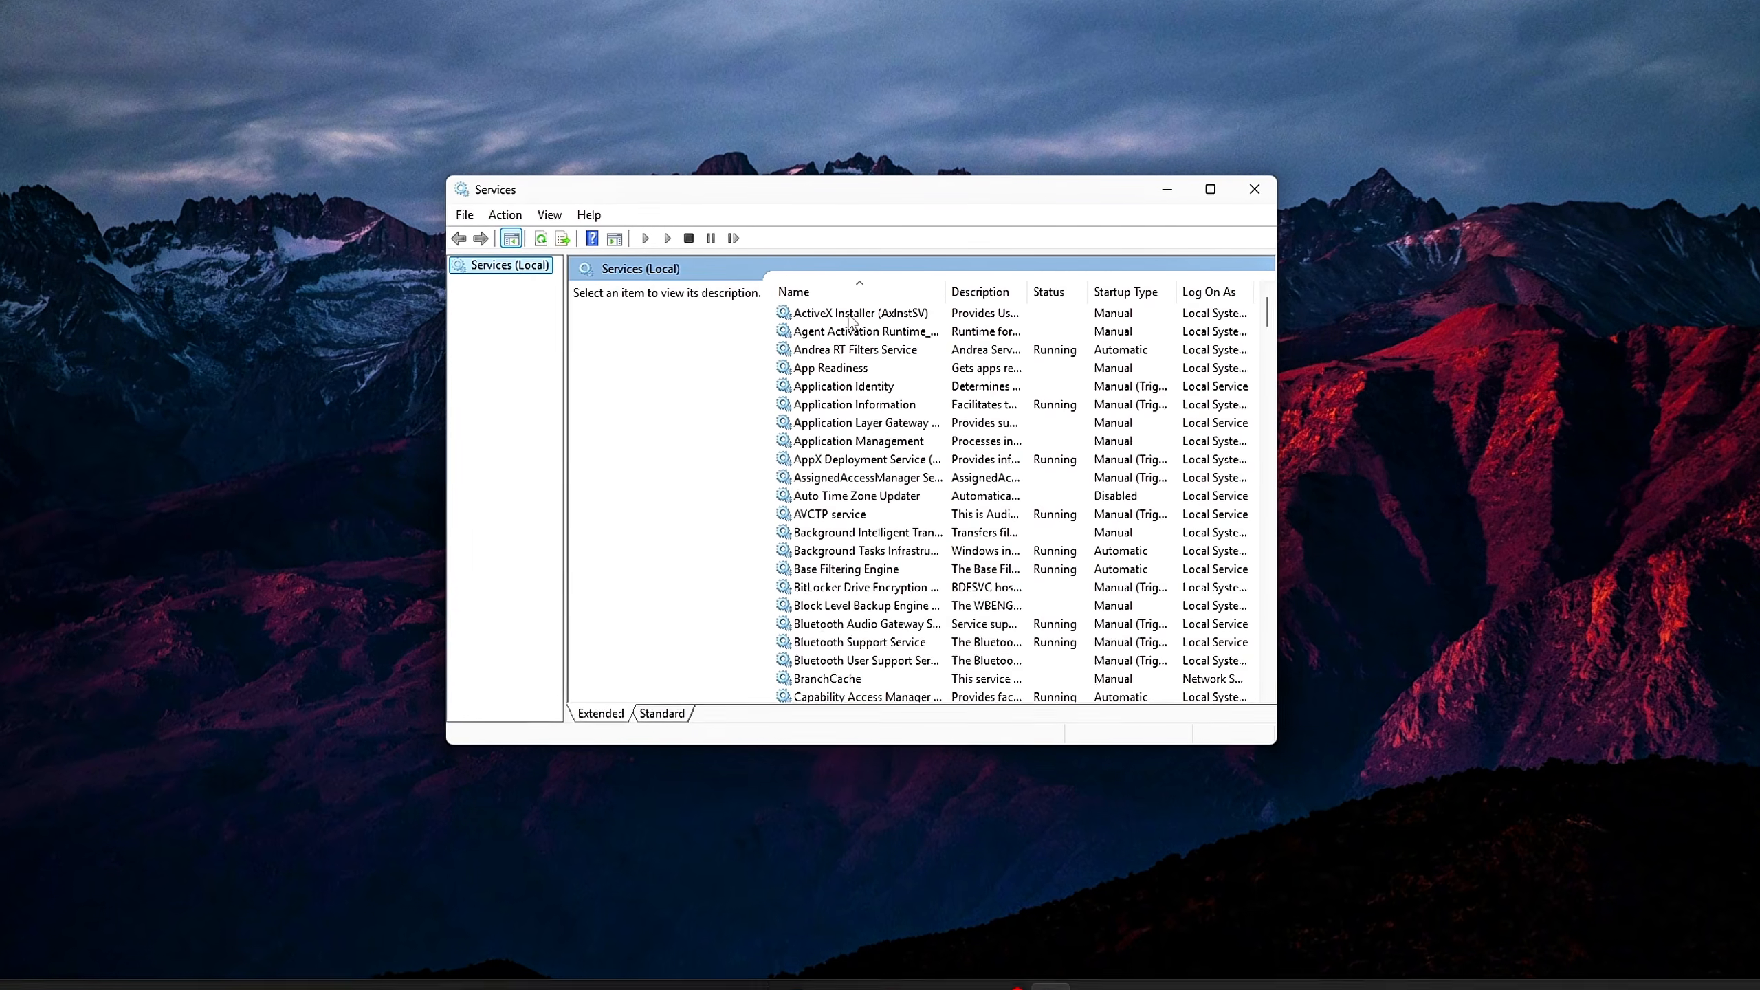
Find the SysMain service in the Services list and open its properties
click(854, 334)
key(s)
key(s)
key(s)
key(s)
key(s)
key(s)
key(s)
key(s)
key(s)
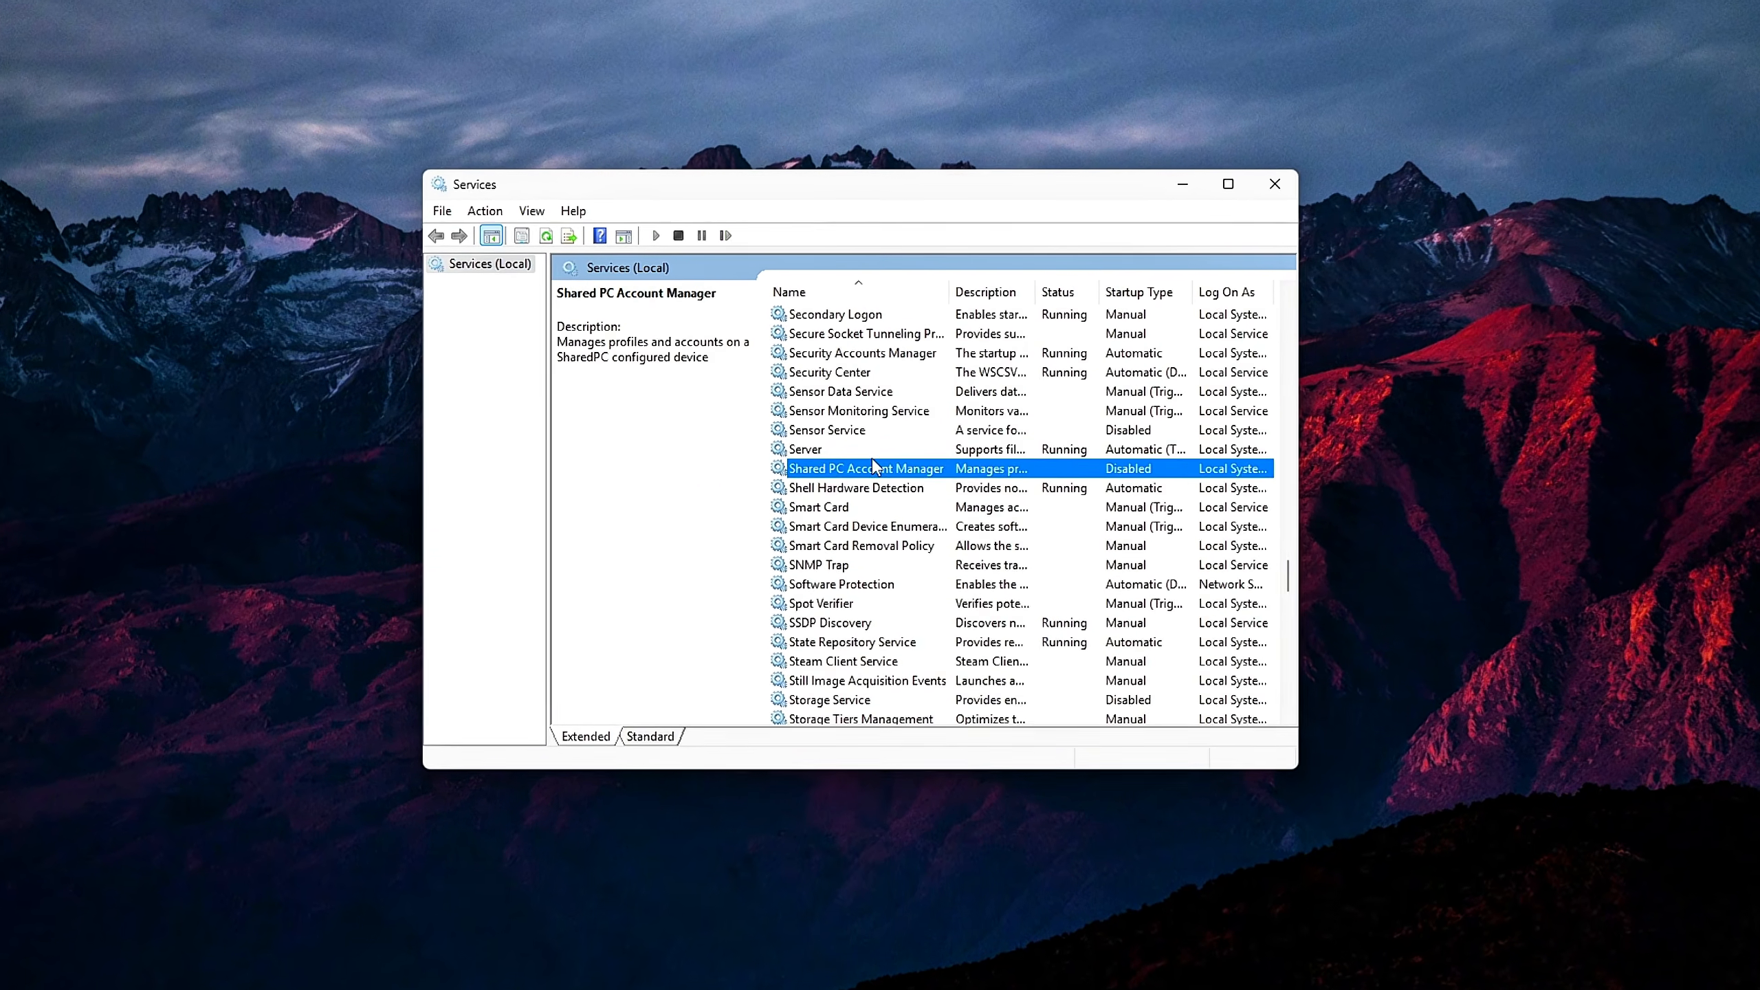
key(s)
key(s)
key(s)
key(s)
key(s)
key(s)
key(s)
key(s)
key(s)
key(s)
key(s)
key(s)
key(s)
key(s)
key(s)
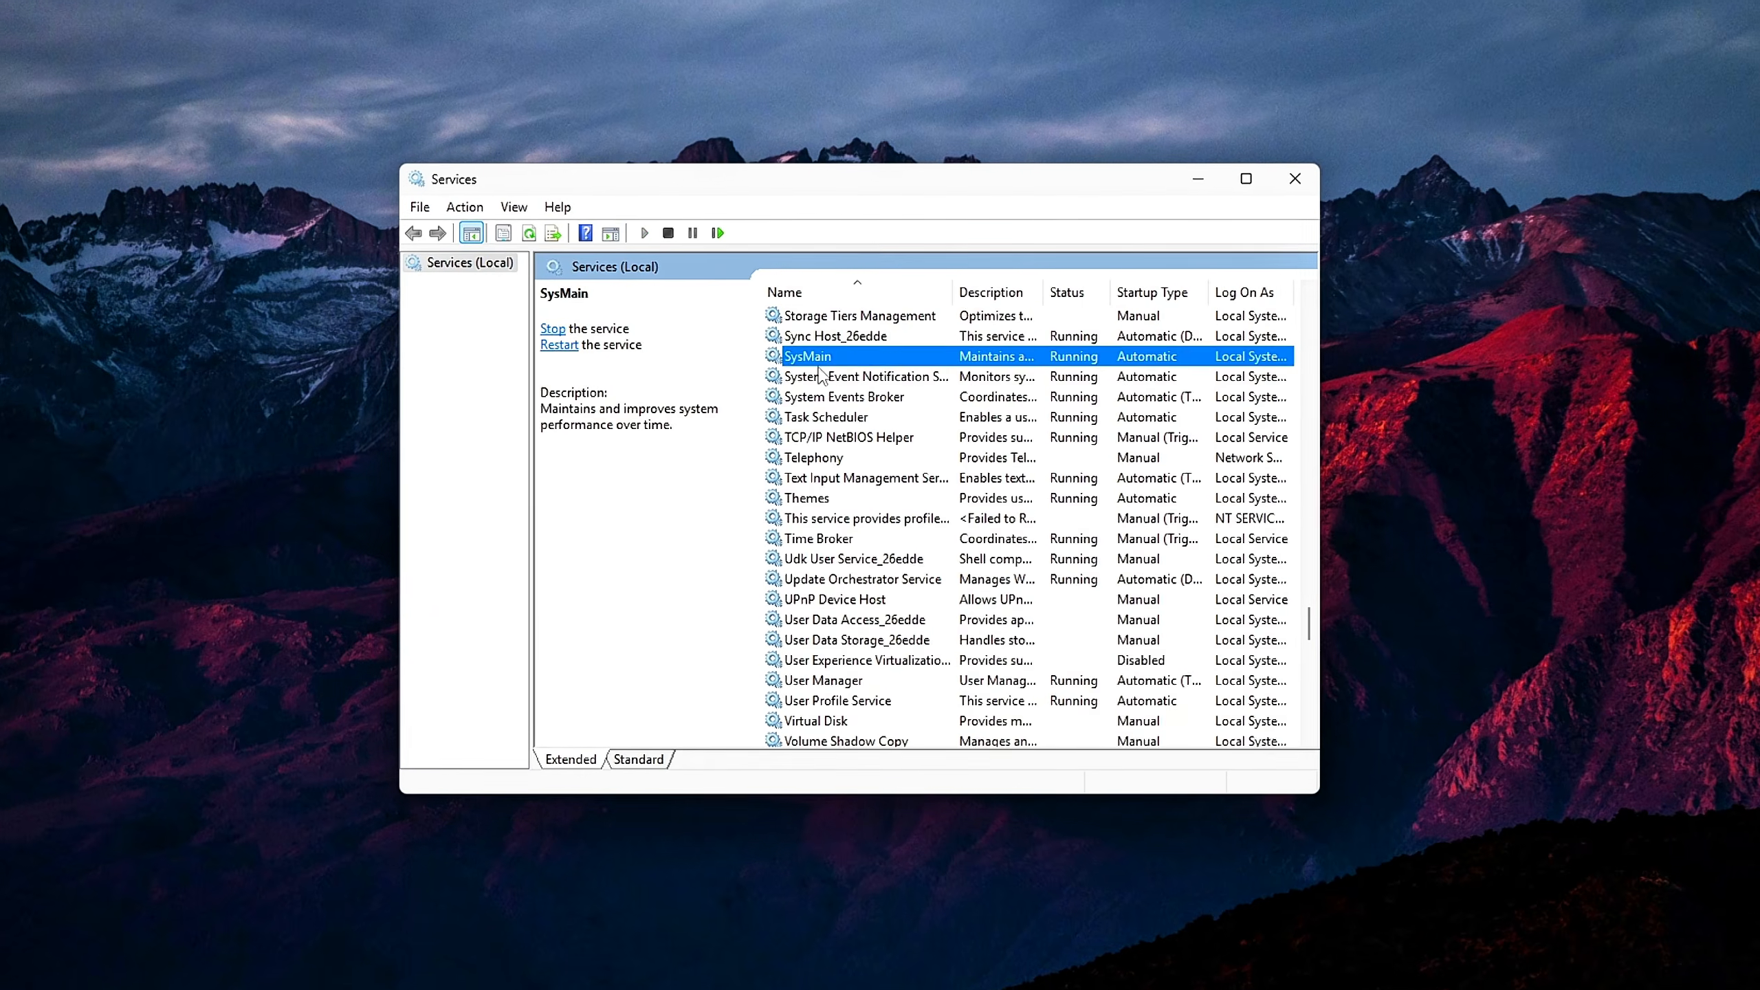
right_click(849, 356)
click(887, 565)
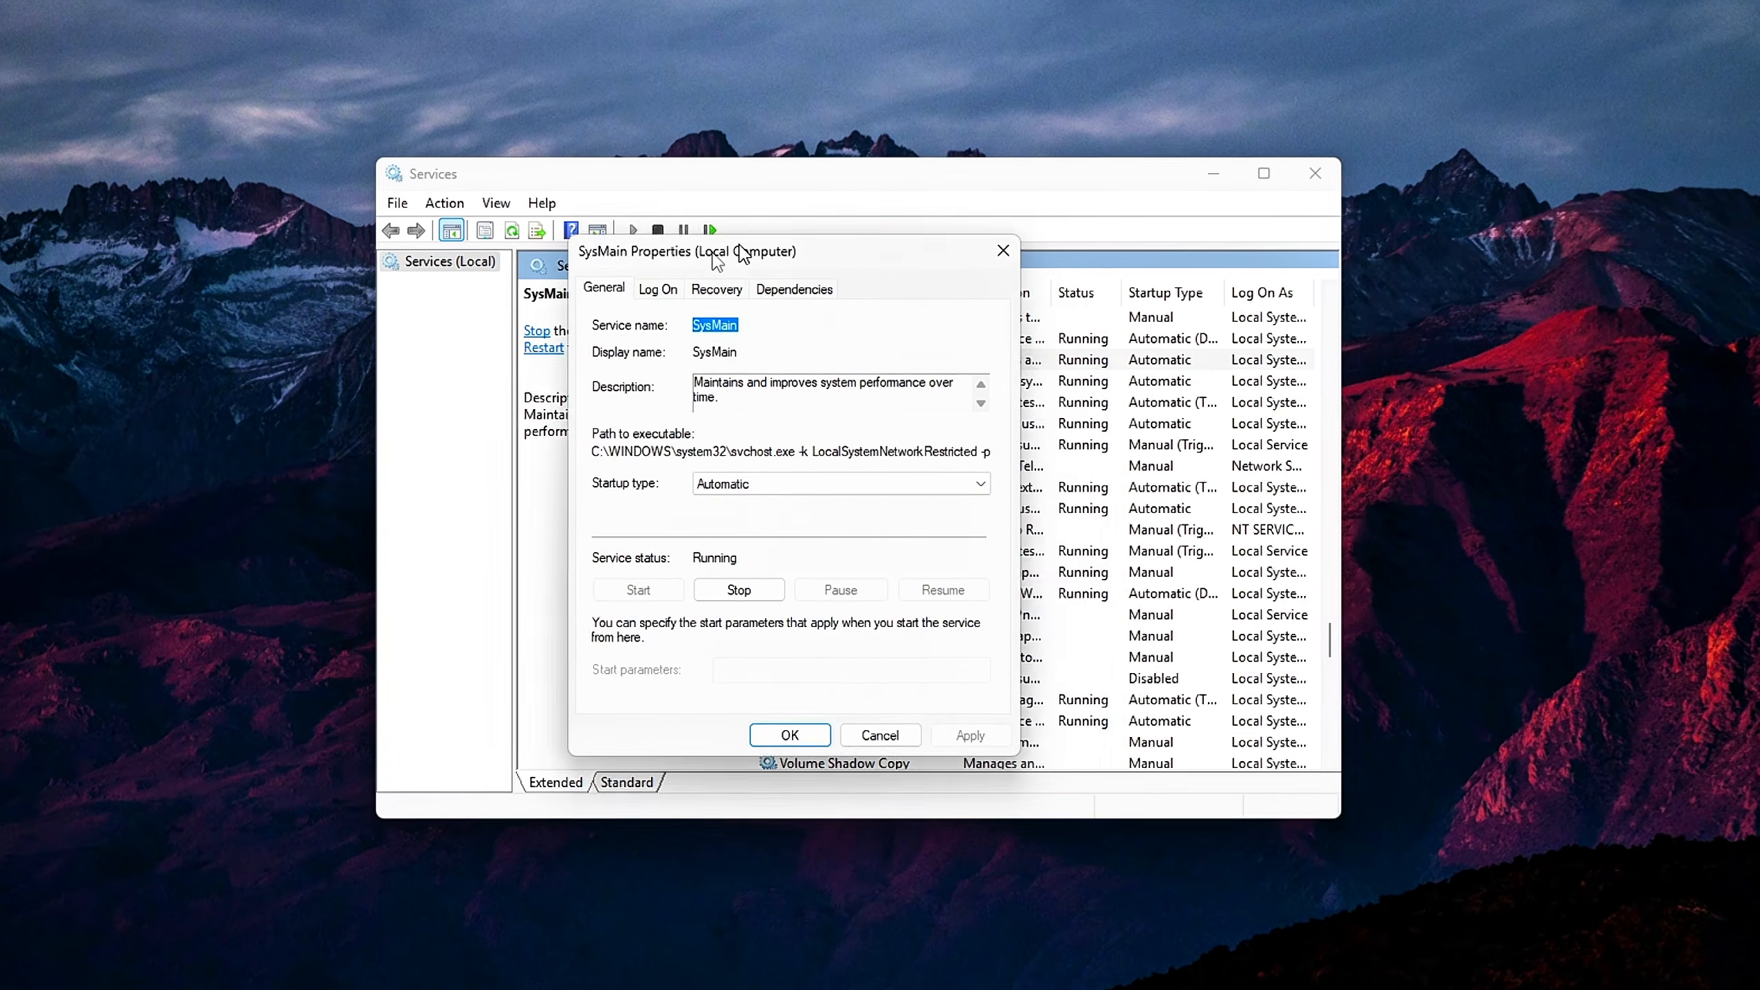
Set SysMain's startup type to Disabled, stop the service and apply the changes
mouse_move(741, 253)
mouse_down()
mouse_move(770, 253)
mouse_move(730, 253)
mouse_up()
click(746, 484)
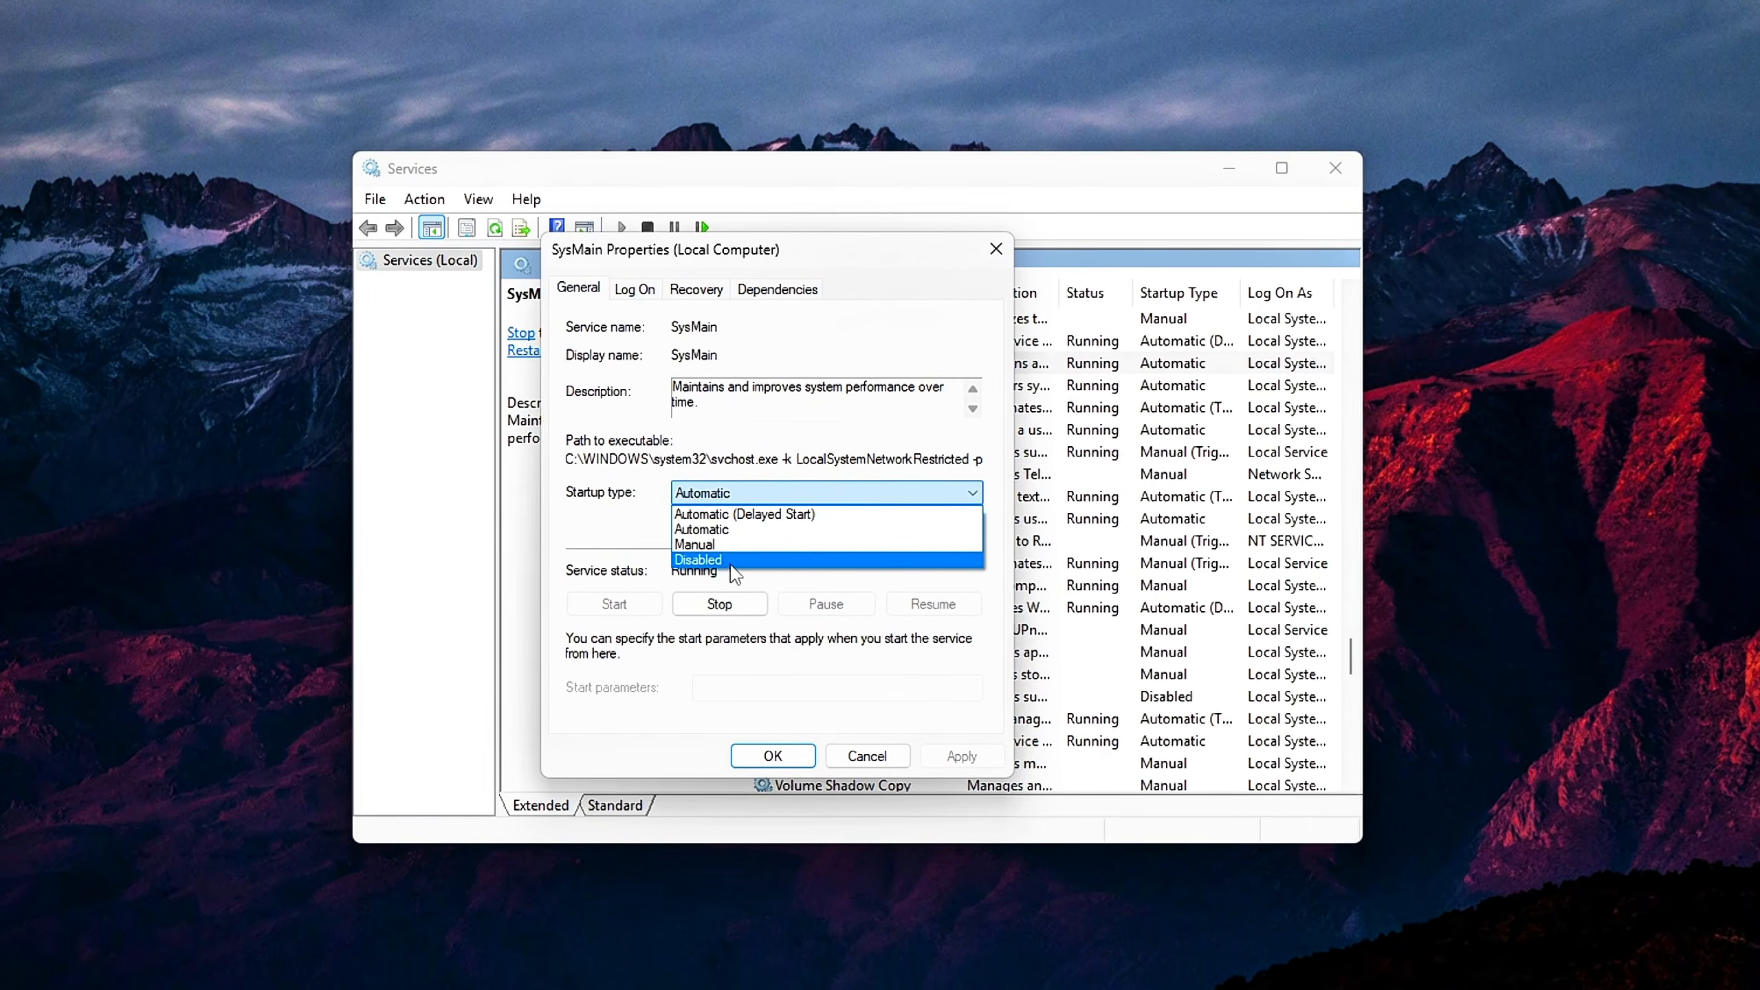
click(732, 564)
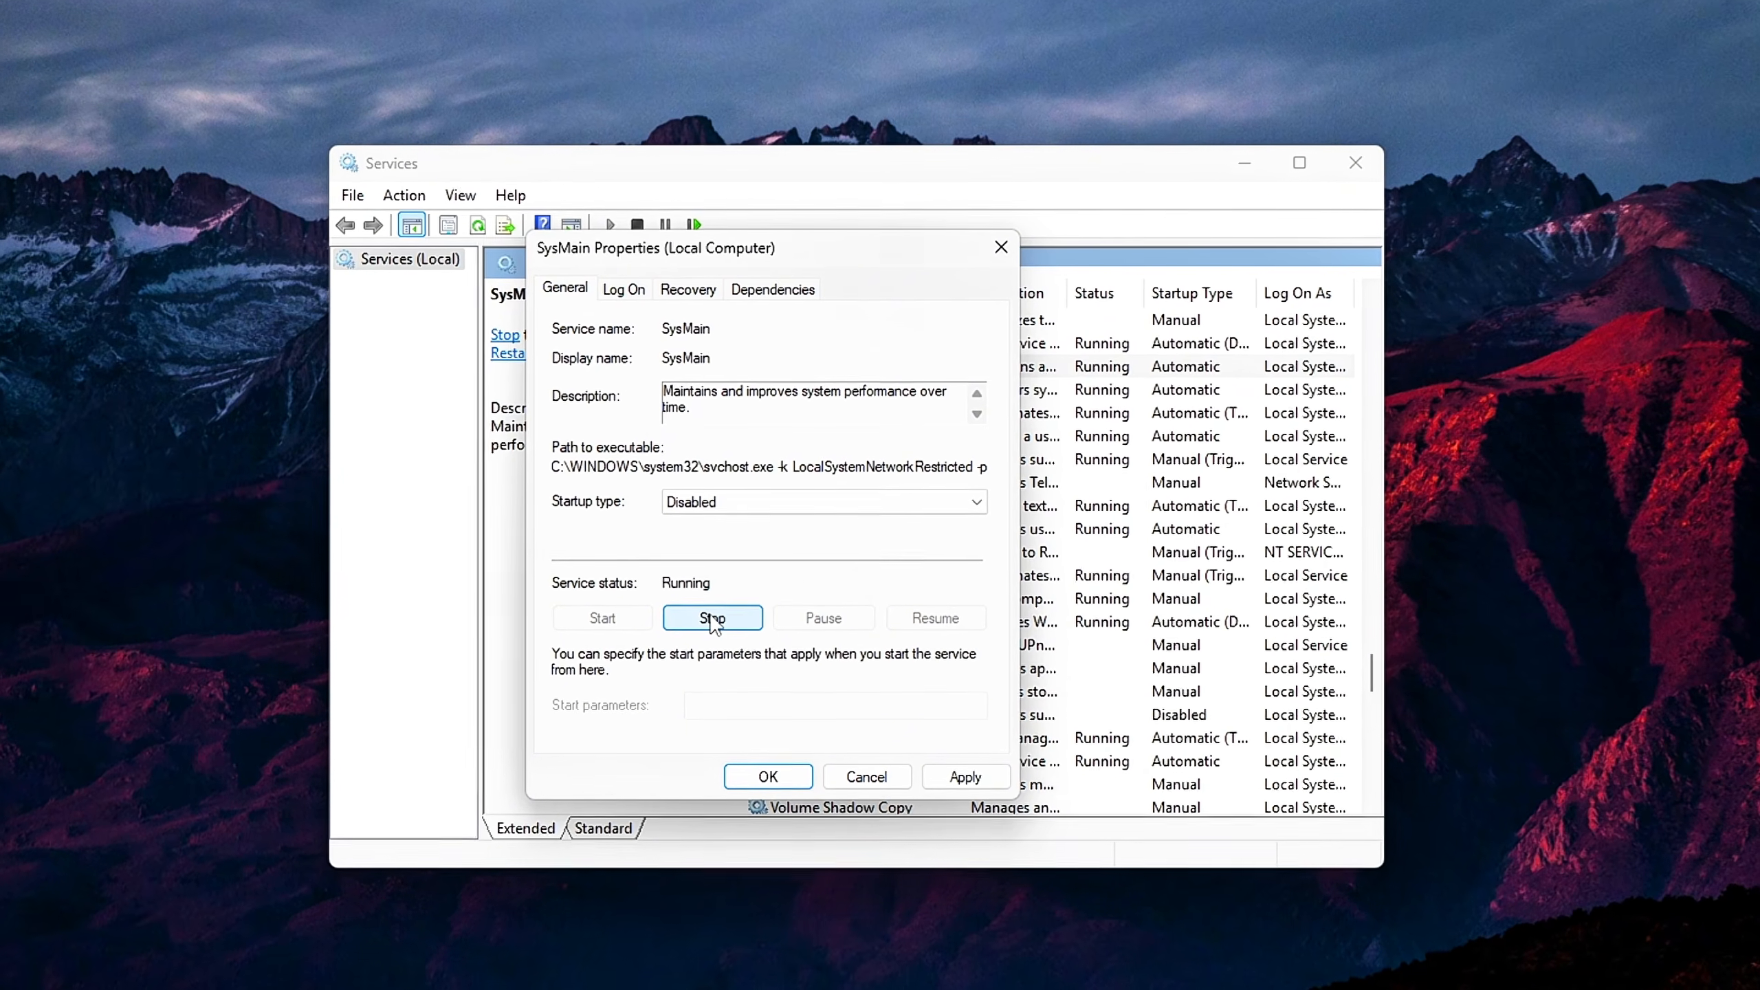
click(712, 618)
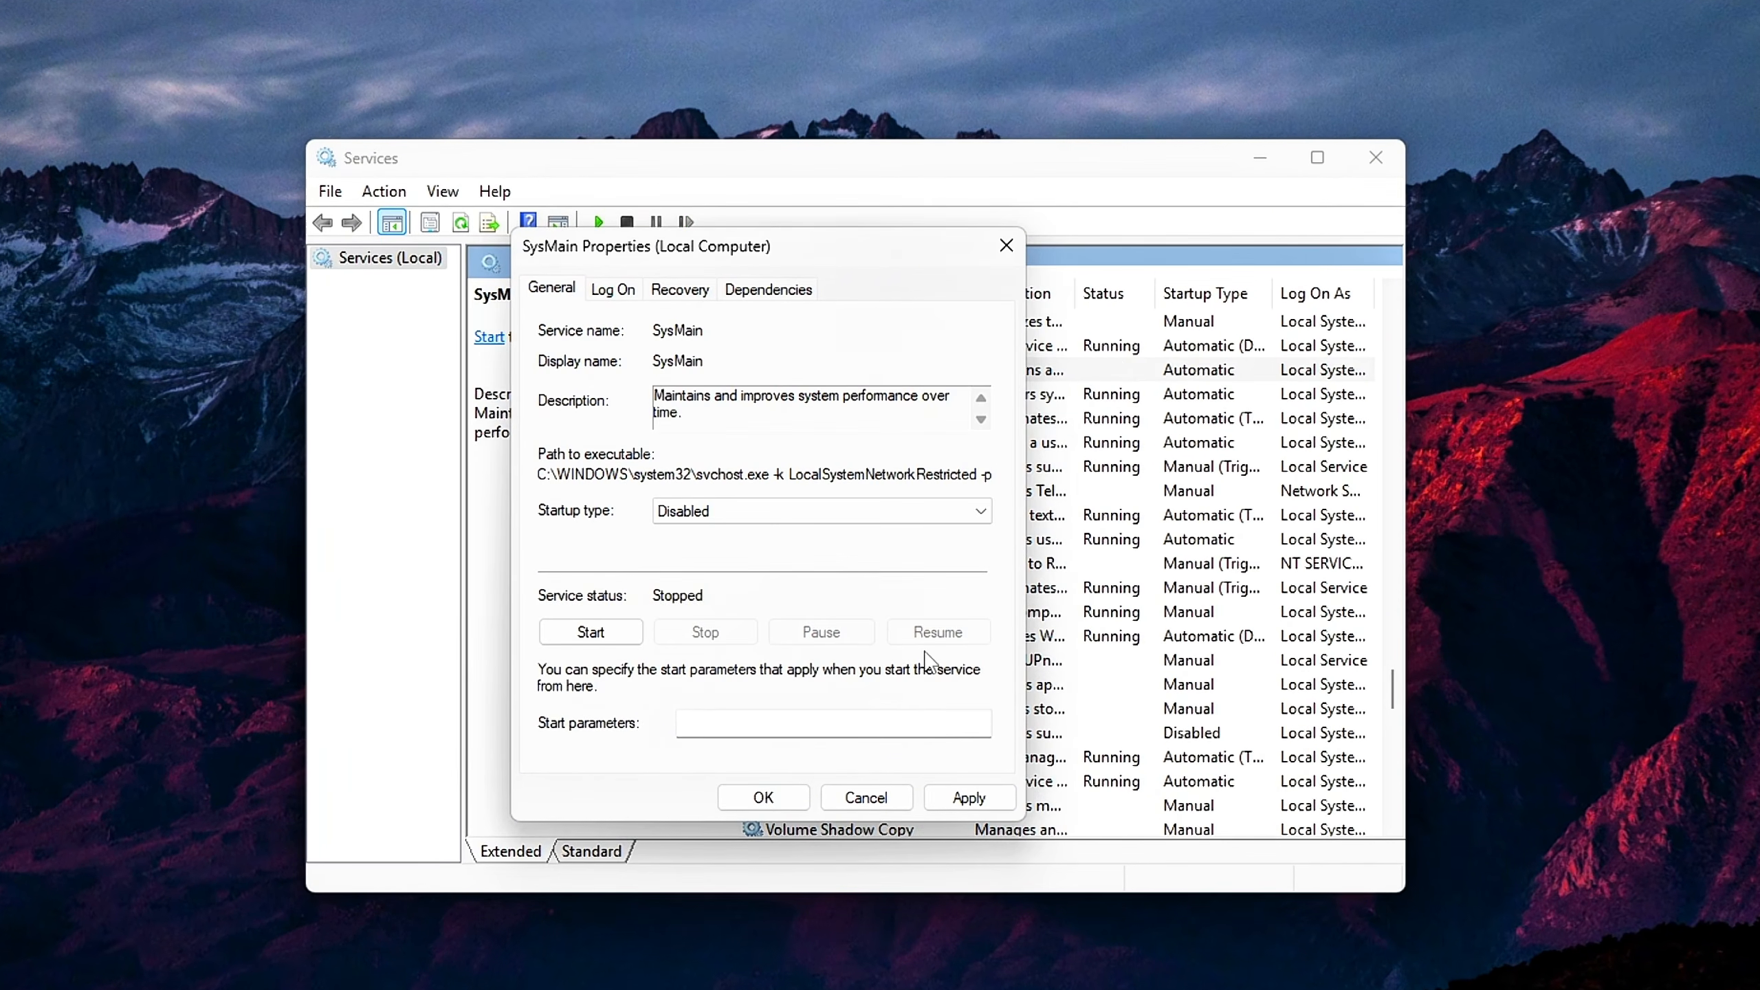
click(969, 798)
click(763, 798)
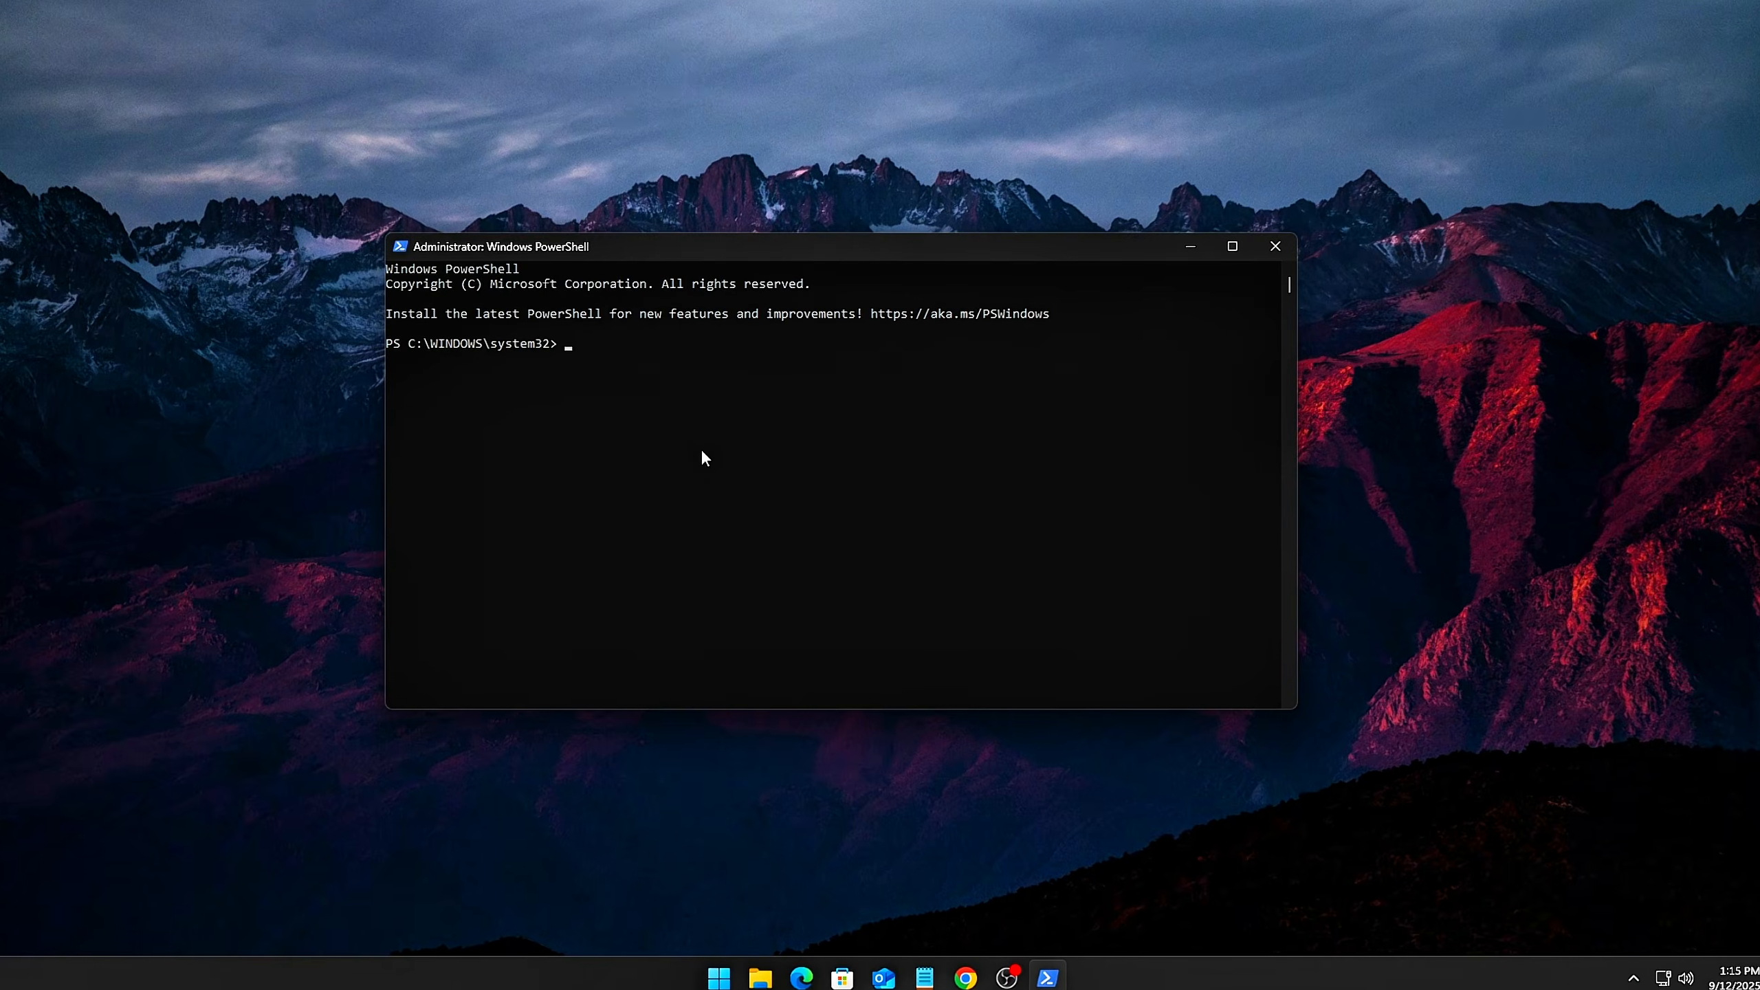
Run Get-MMAgent in the administrator PowerShell window and examine the MemoryCompression line
text(Get-MMAgent)
key(Return)
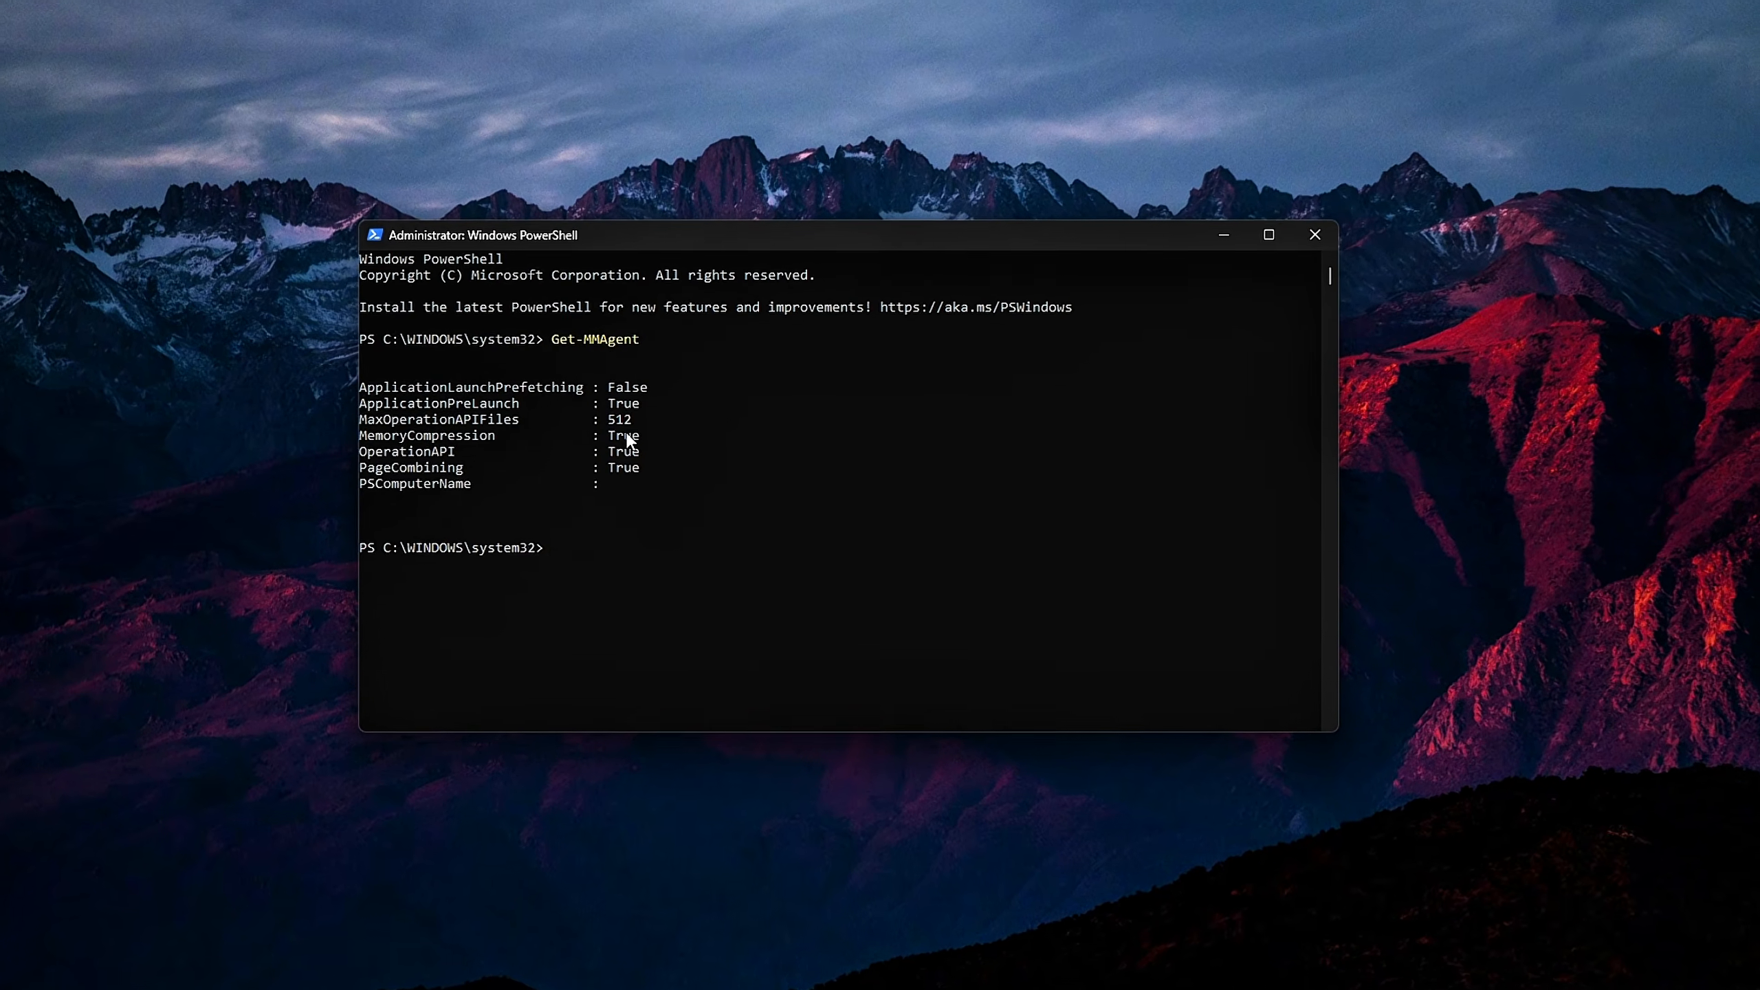
drag(627, 437, 356, 449)
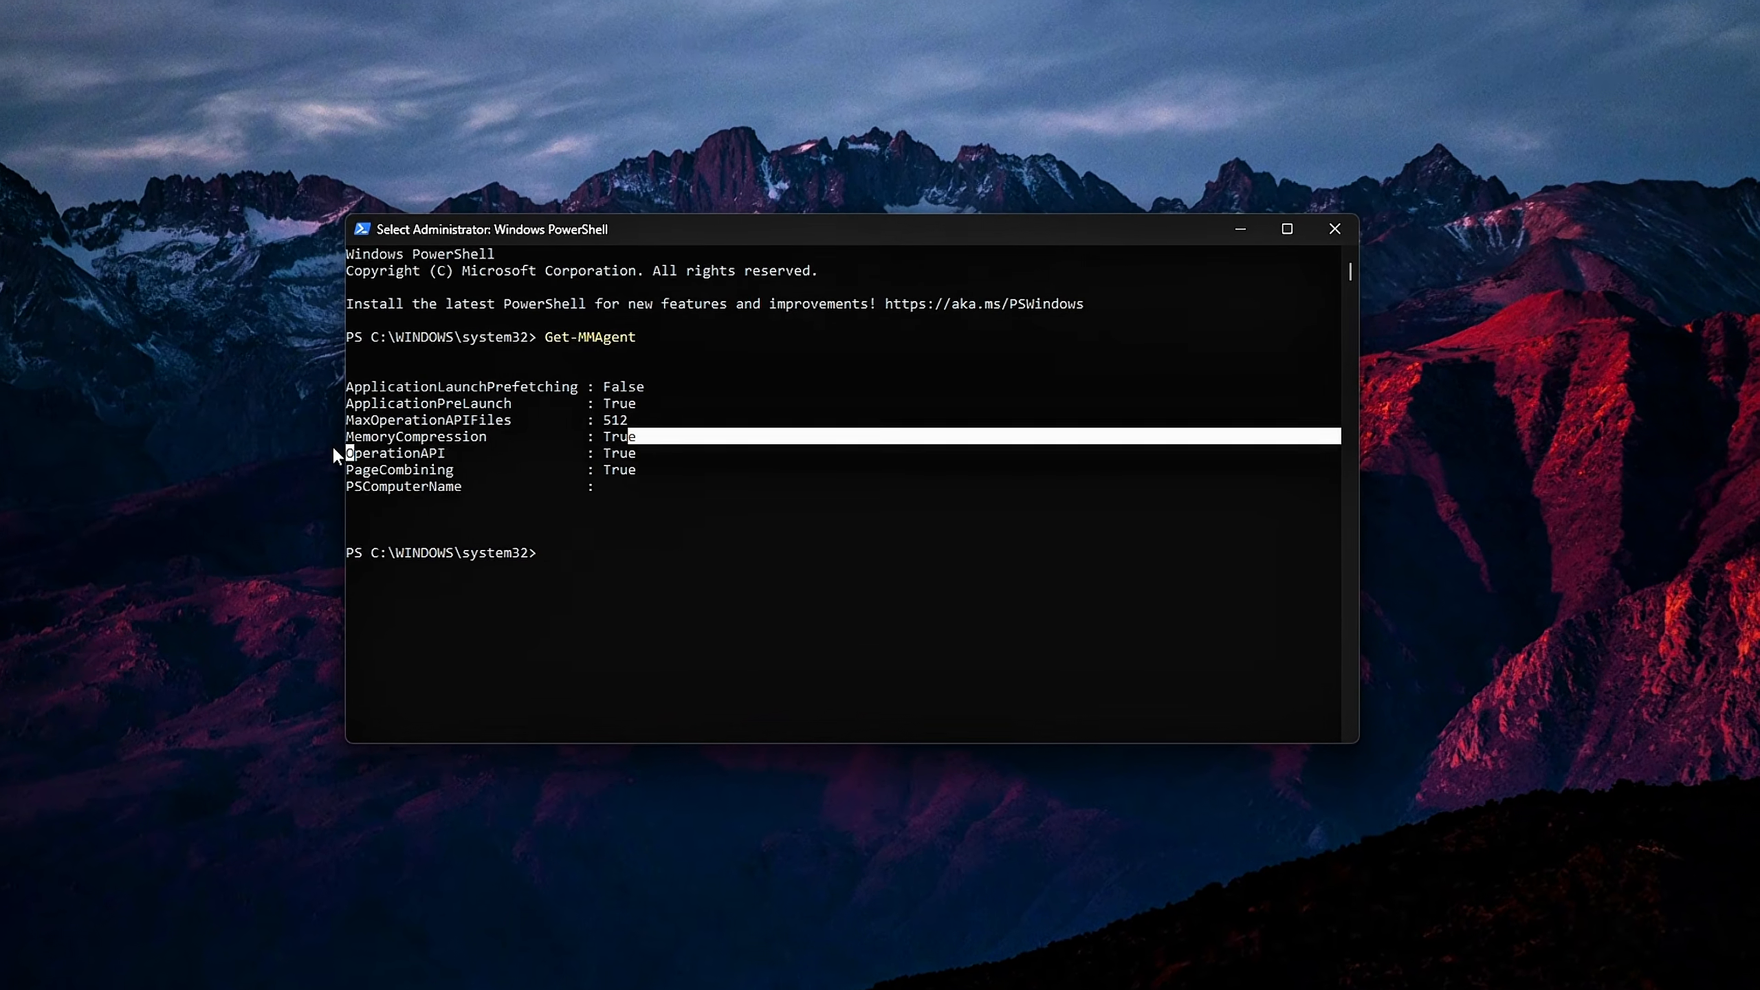
click(374, 441)
drag(645, 439, 338, 442)
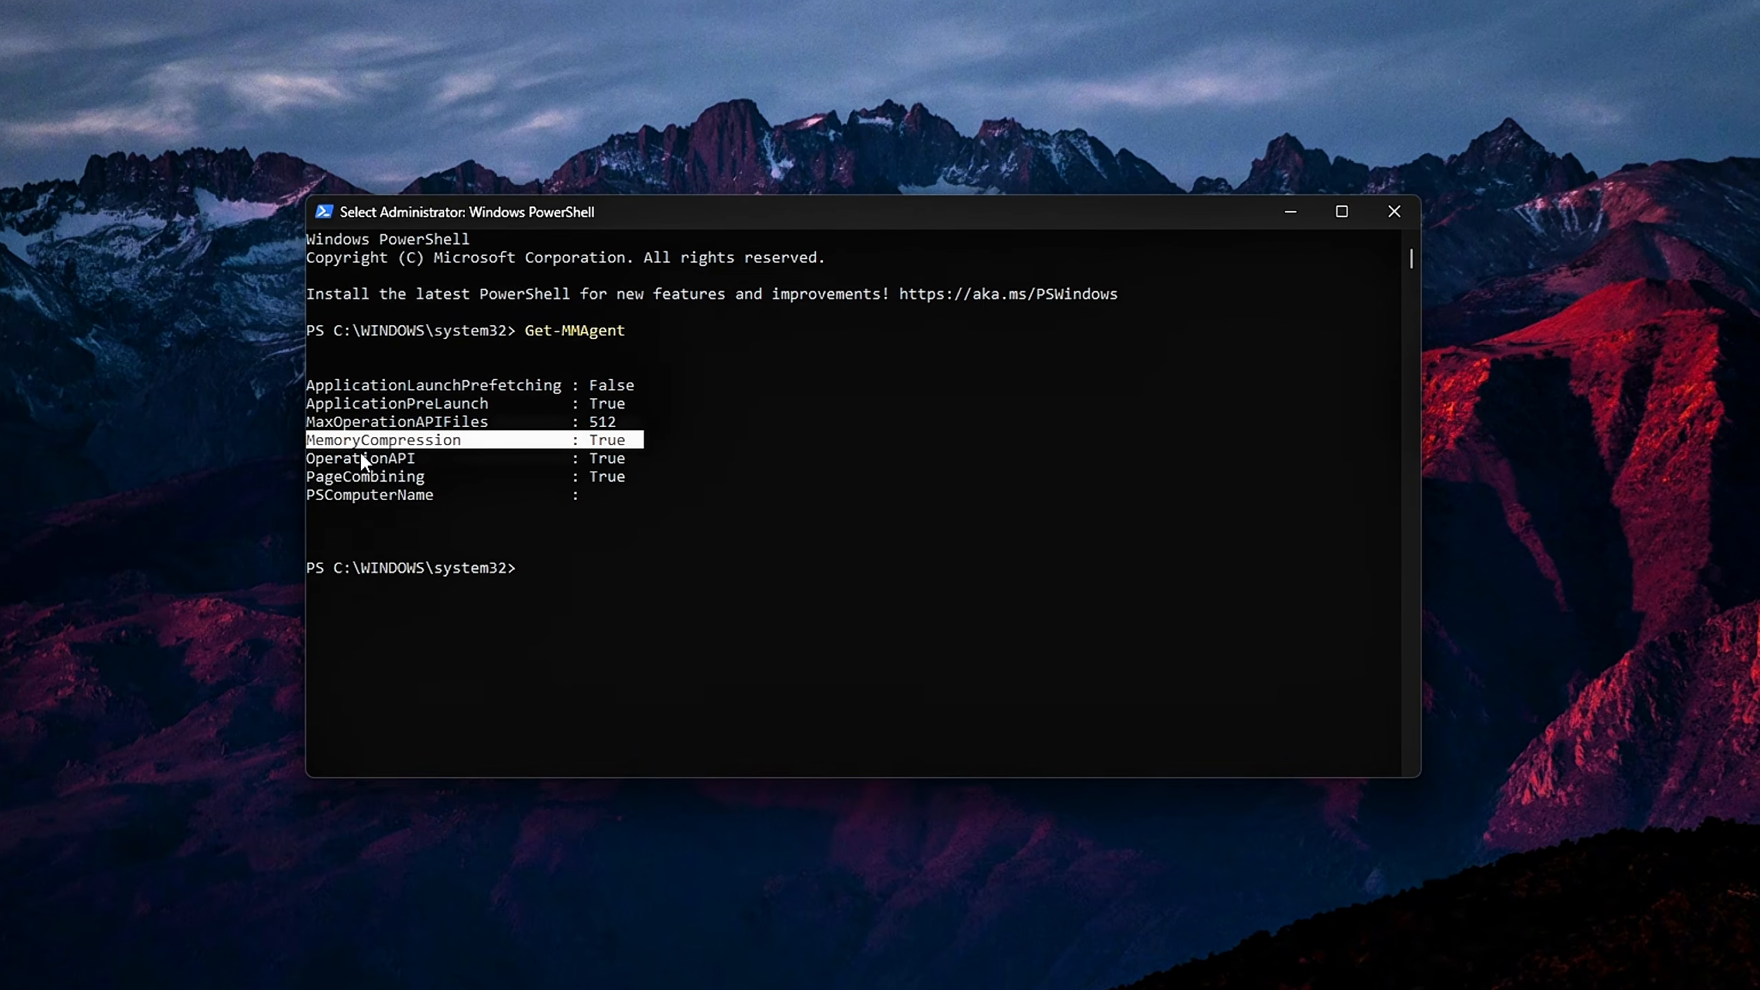
key(Return)
key(Return)
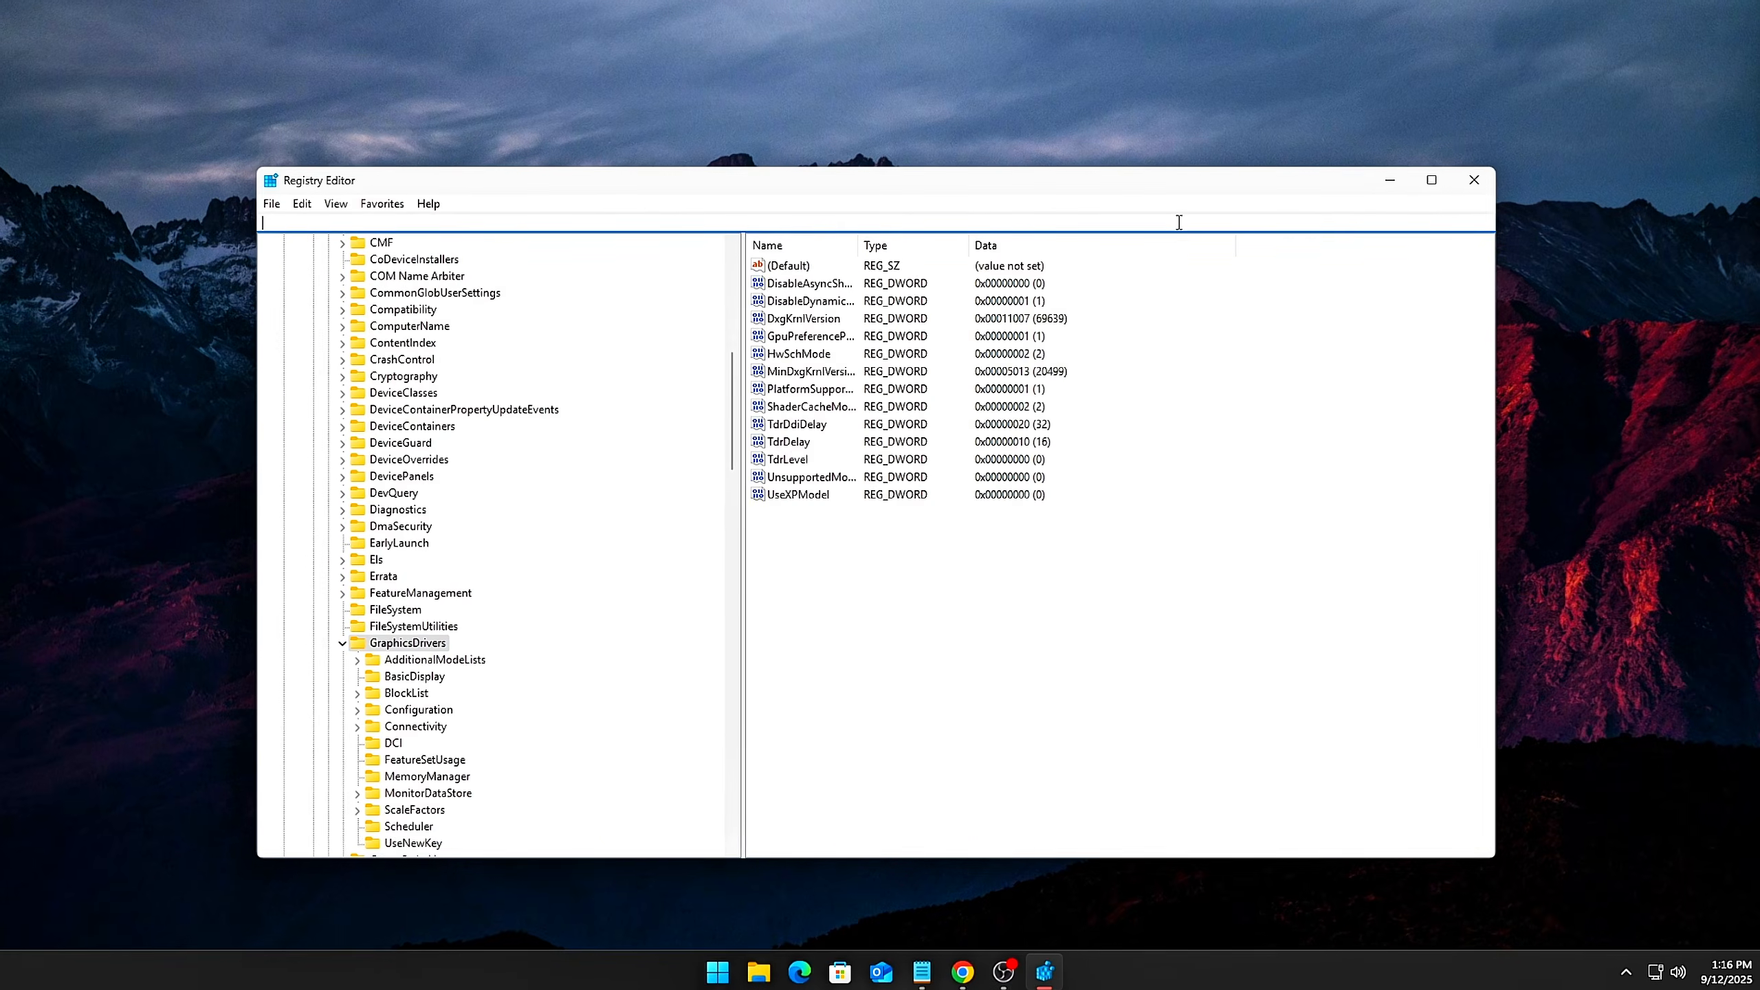
Go to the Memory Management\PrefetchParameters key in Registry Editor and set the EnablePrefetcher value data to 0
text(Computer\HKEY_LOCAL_MACHINE\SYSTEM\CurrentControlSet\Control\Session Manager\Memory Management\PrefetchParameters)
key(Return)
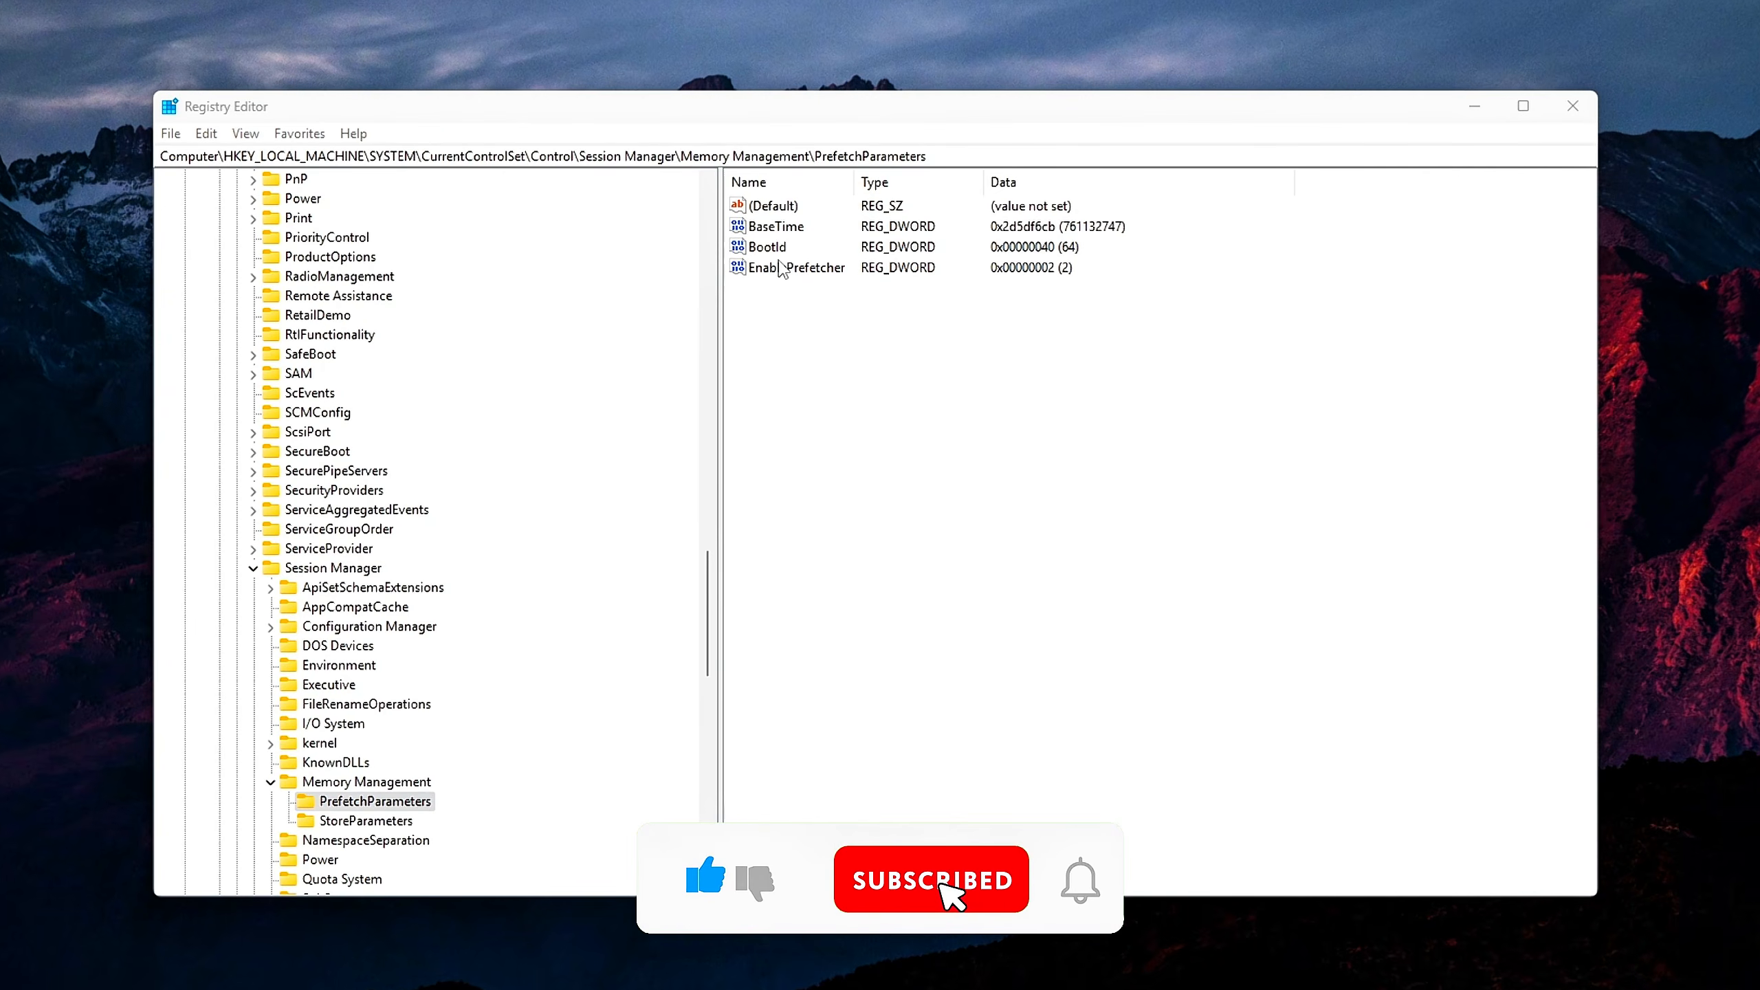
drag(412, 191, 1034, 305)
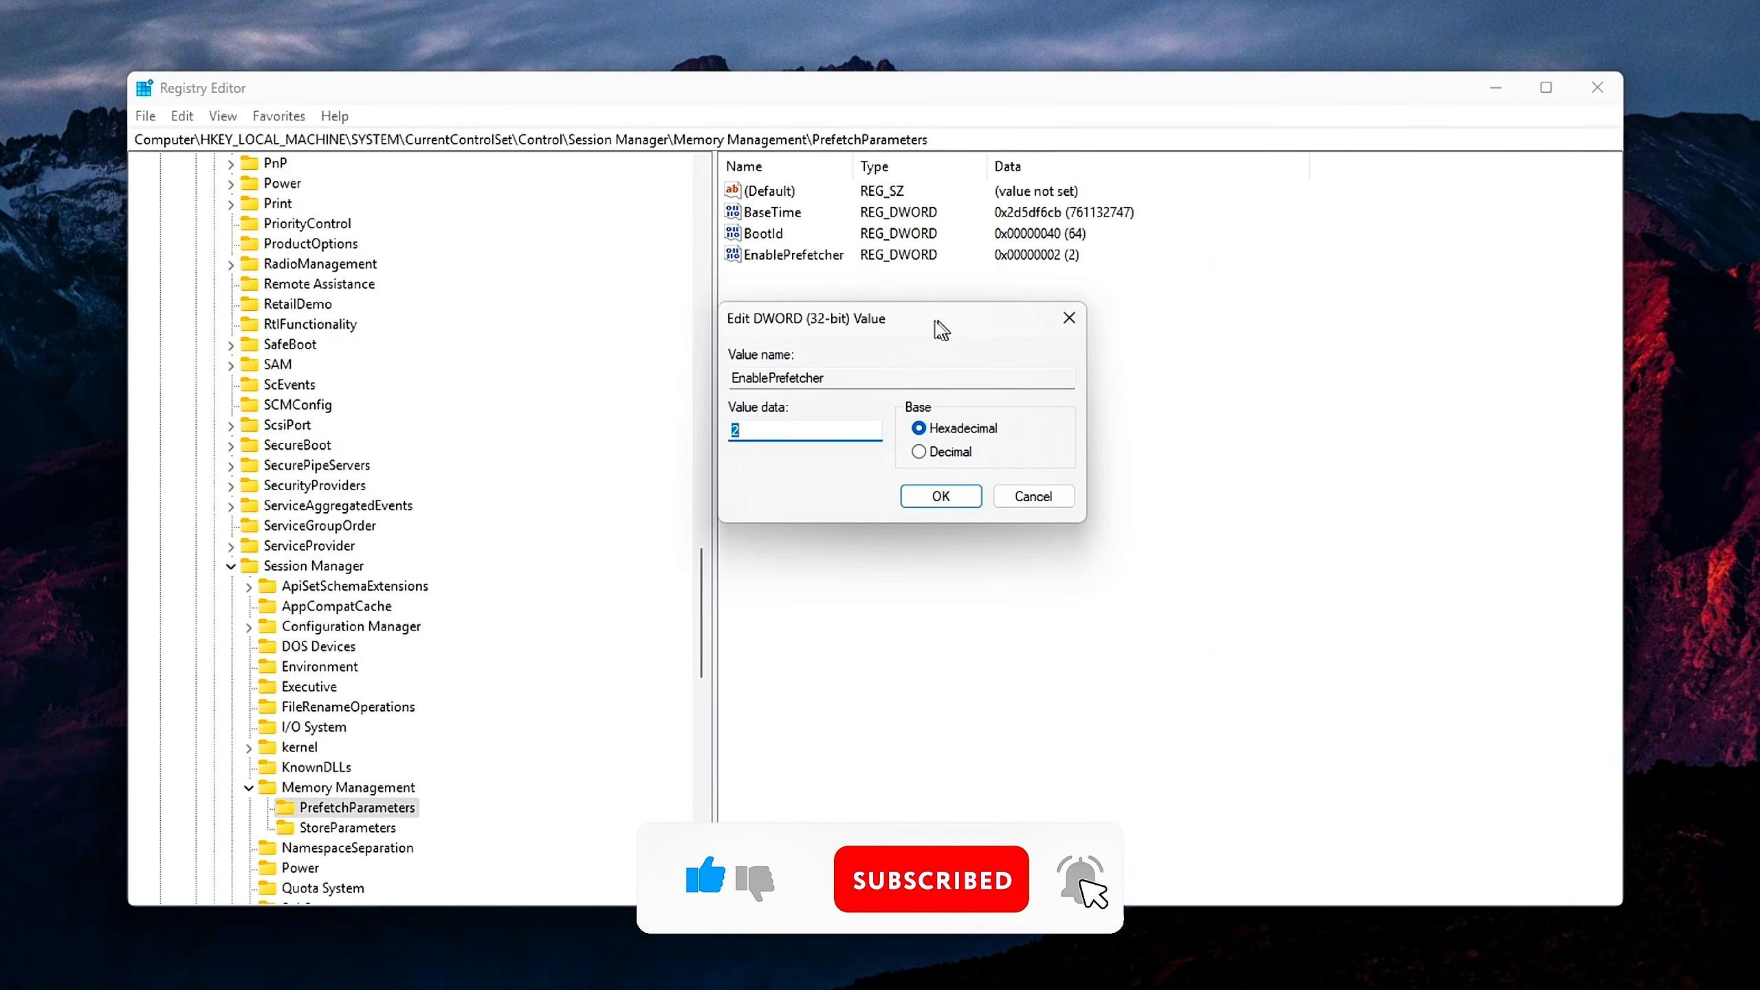
text(0)
click(932, 495)
Start adding a new value to the PrefetchParameters key
right_click(948, 449)
mouse_move(1004, 464)
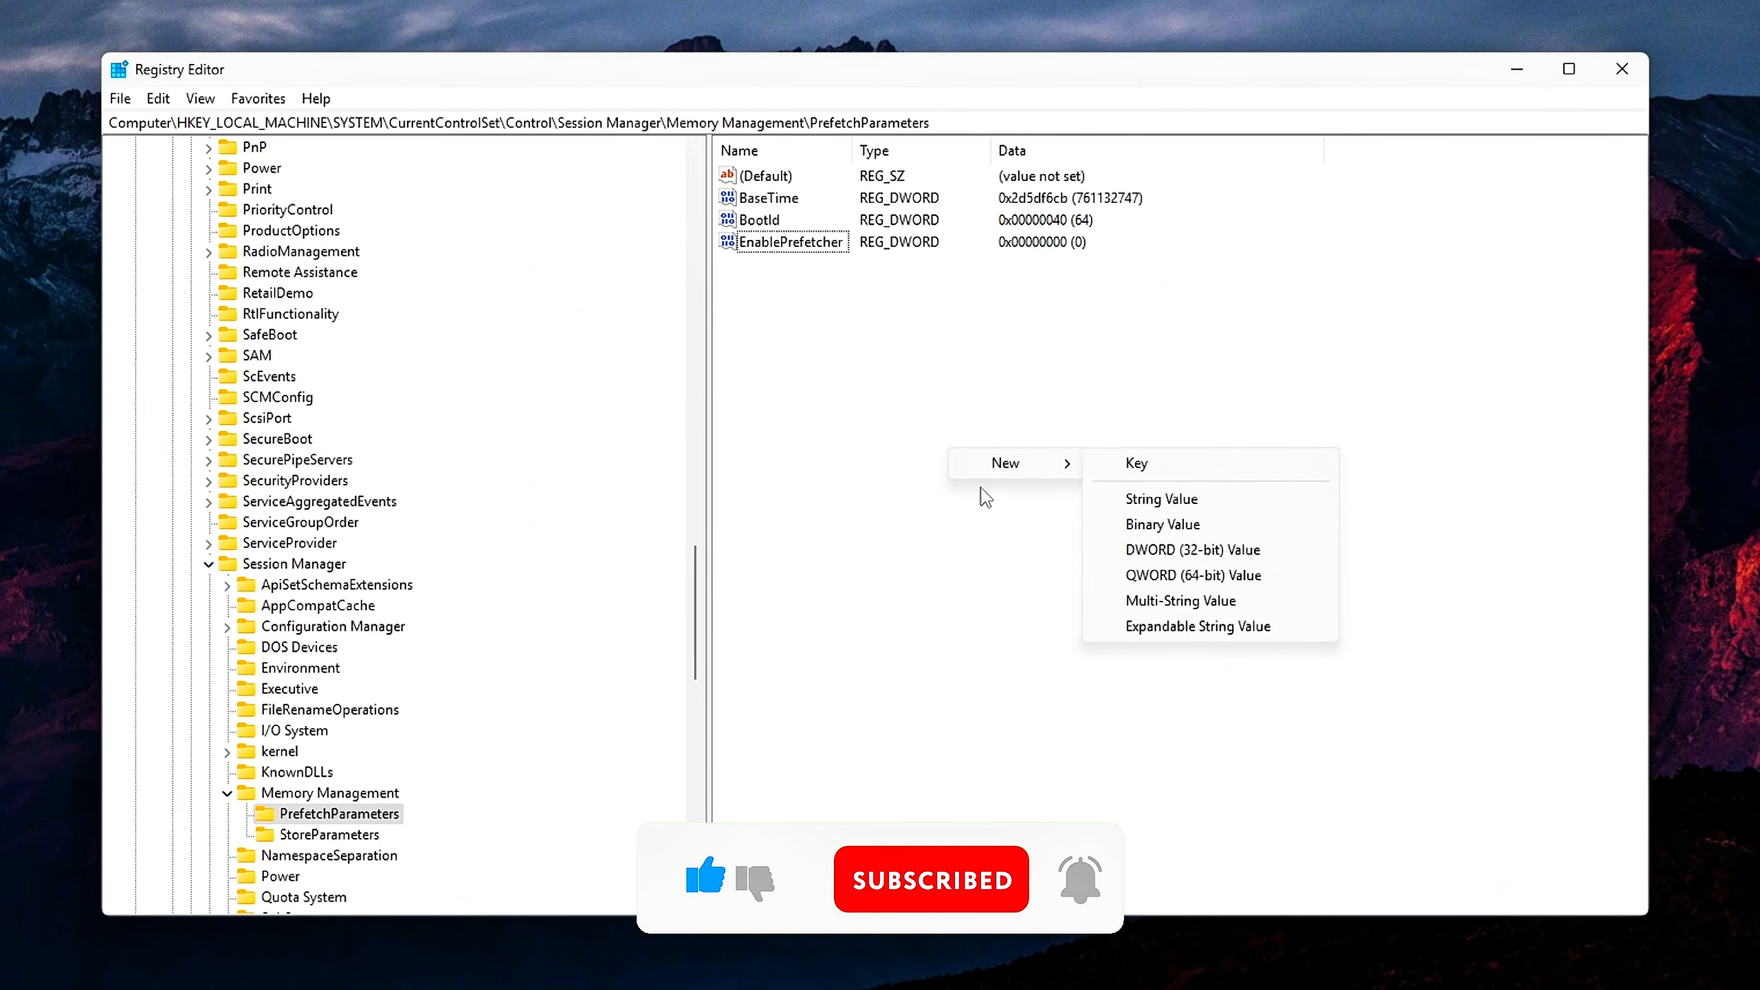